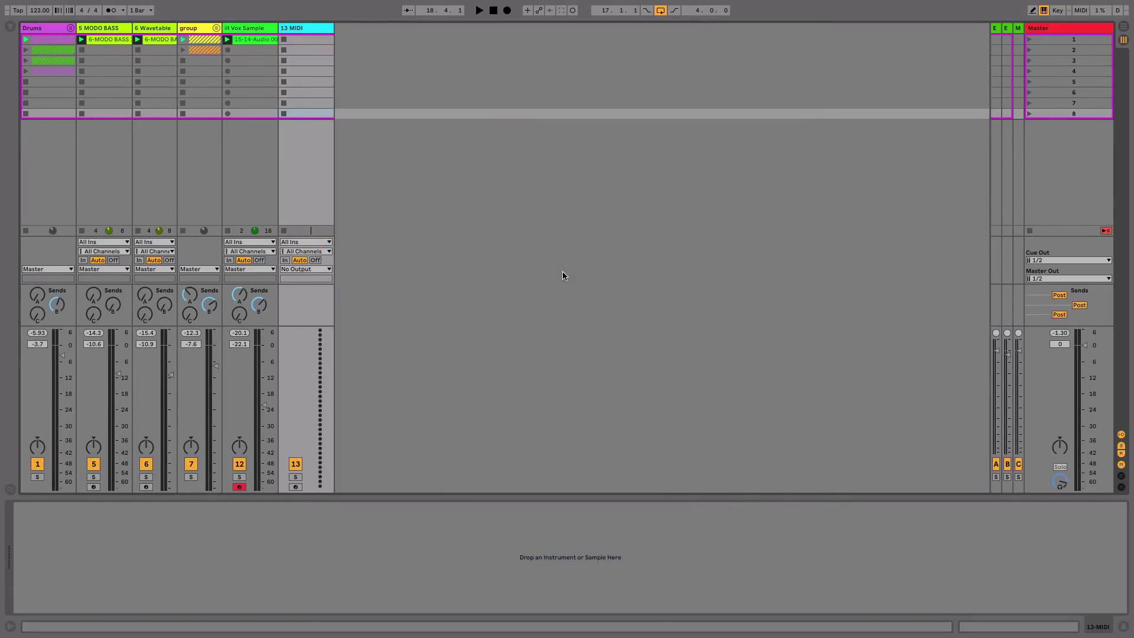
Play back the session's loaded clips
key(space)
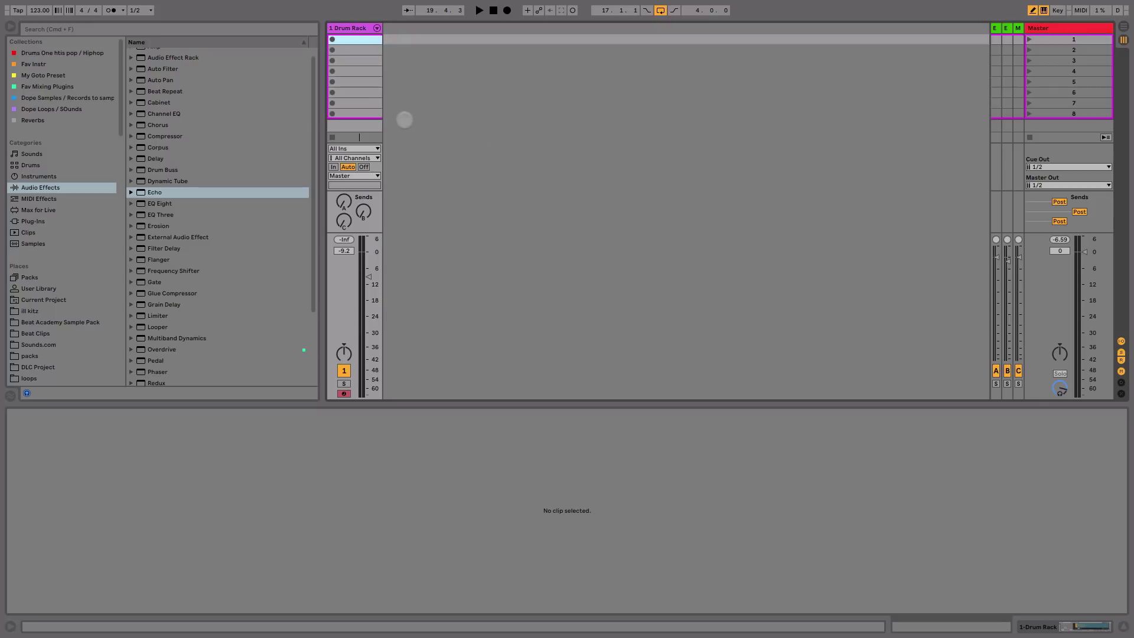
Create a MIDI clip in the Drum Rack track's first slot and draw quarter-note Kick hits on all four beats
click(354, 28)
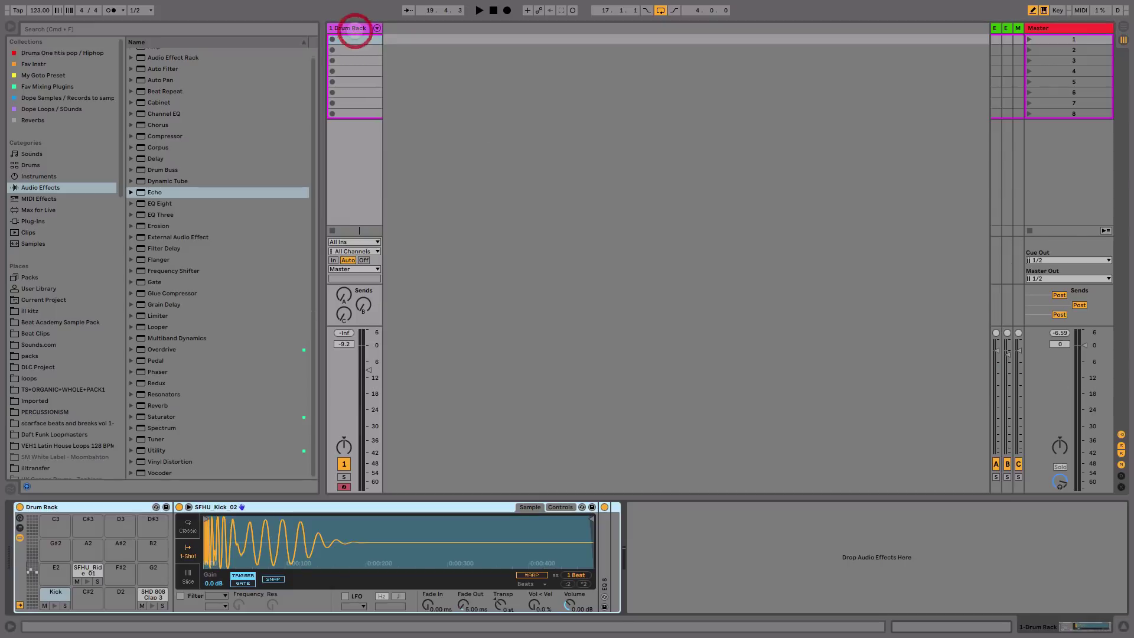
double_click(358, 39)
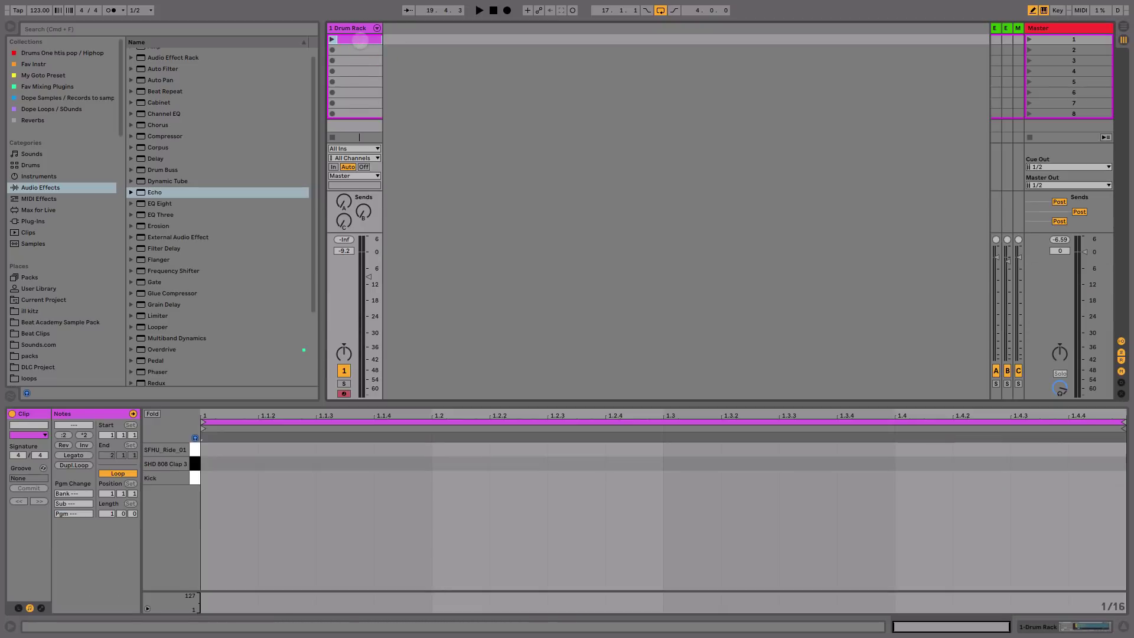
click(240, 486)
mouse_move(232, 479)
mouse_down()
mouse_move(443, 482)
mouse_move(226, 482)
mouse_up()
click(227, 481)
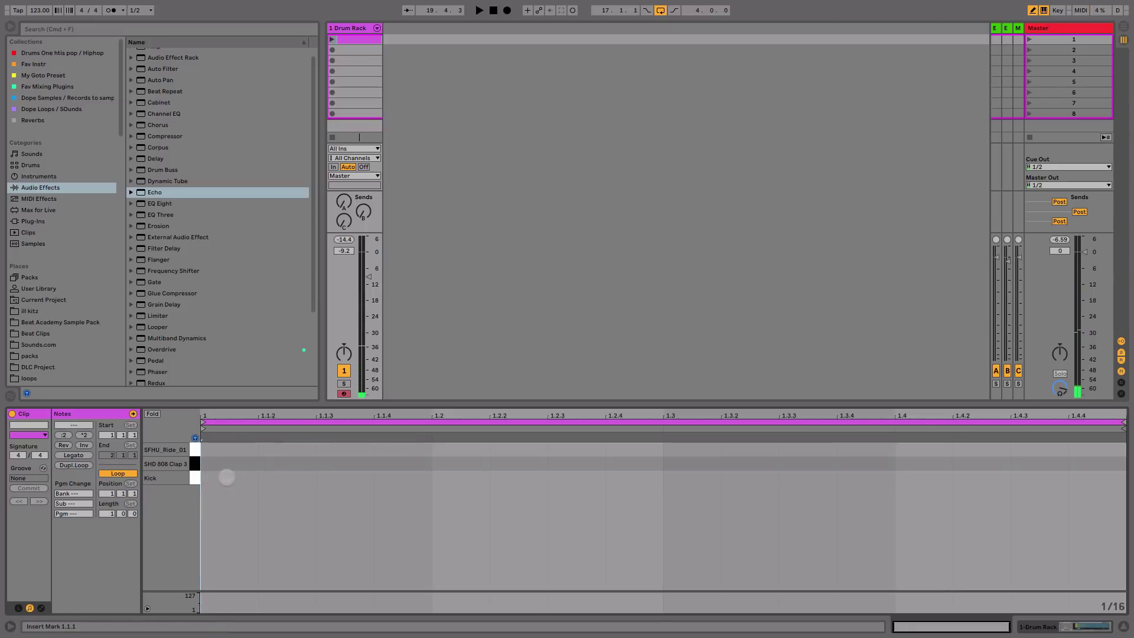
key(super+2)
drag(237, 478, 979, 477)
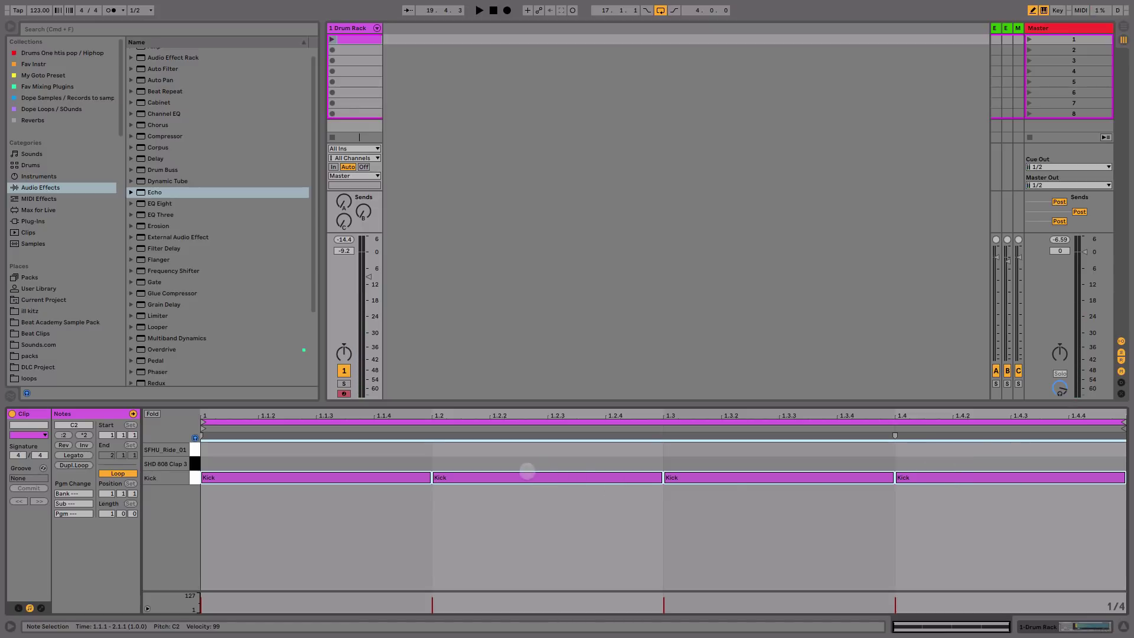
Add SHD 808 Clap 3 notes on beats 2 and 4 of the drum clip and play the pattern
click(523, 460)
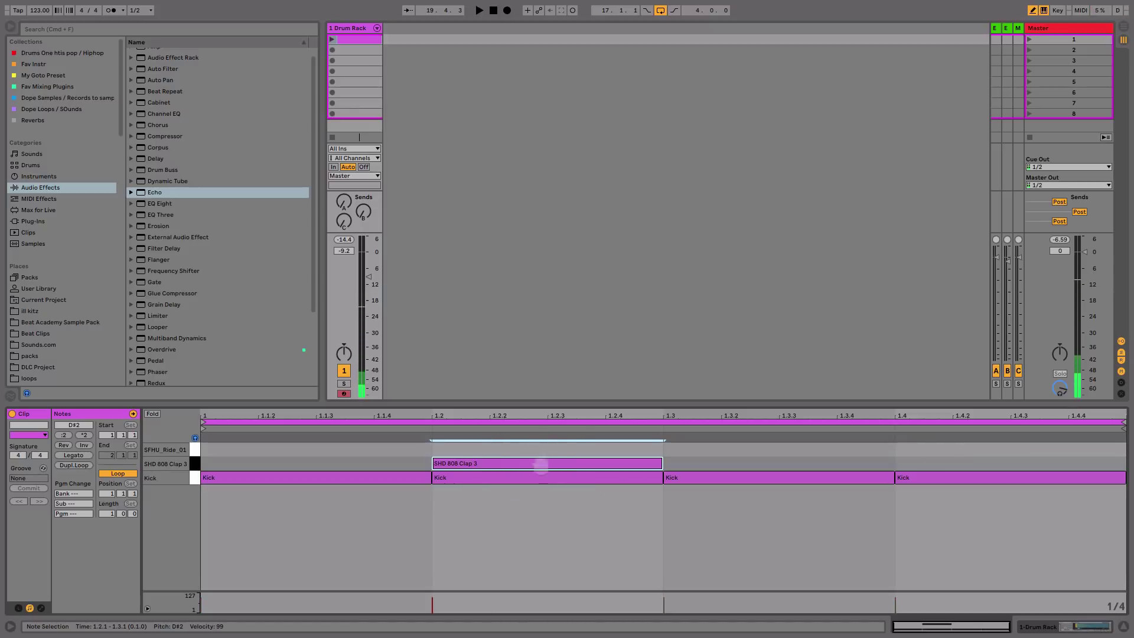
click(964, 459)
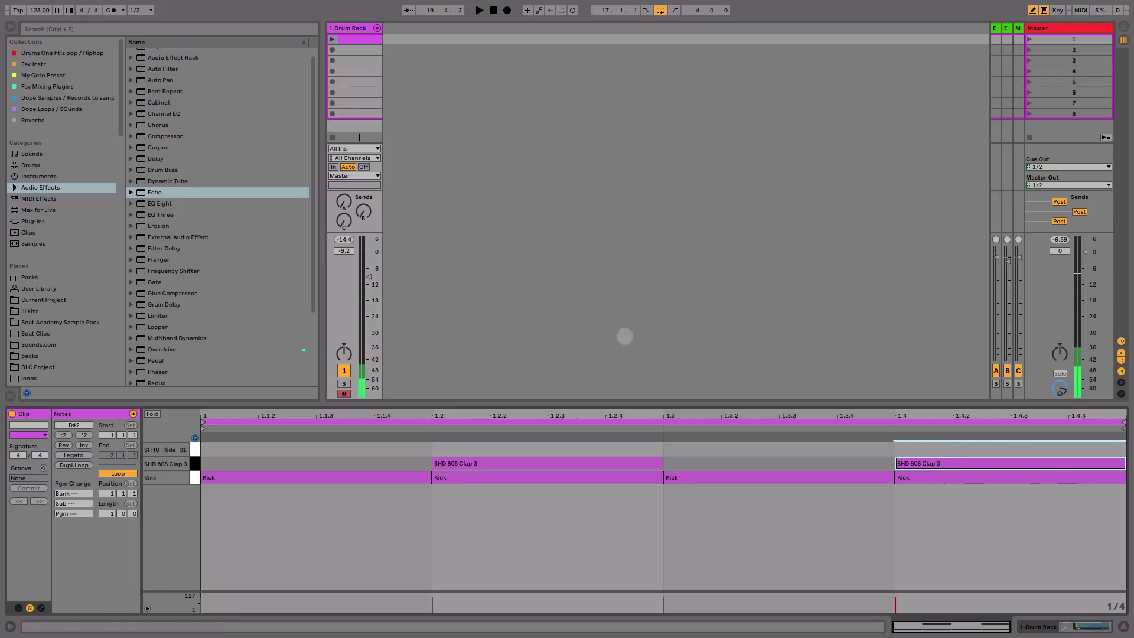
click(331, 40)
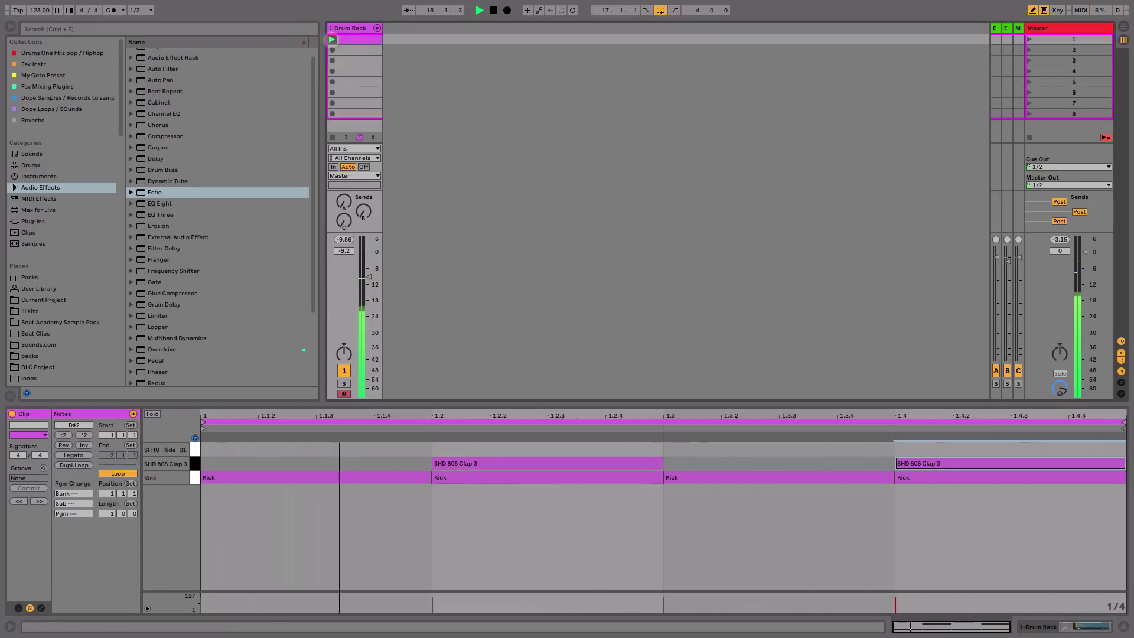
key(space)
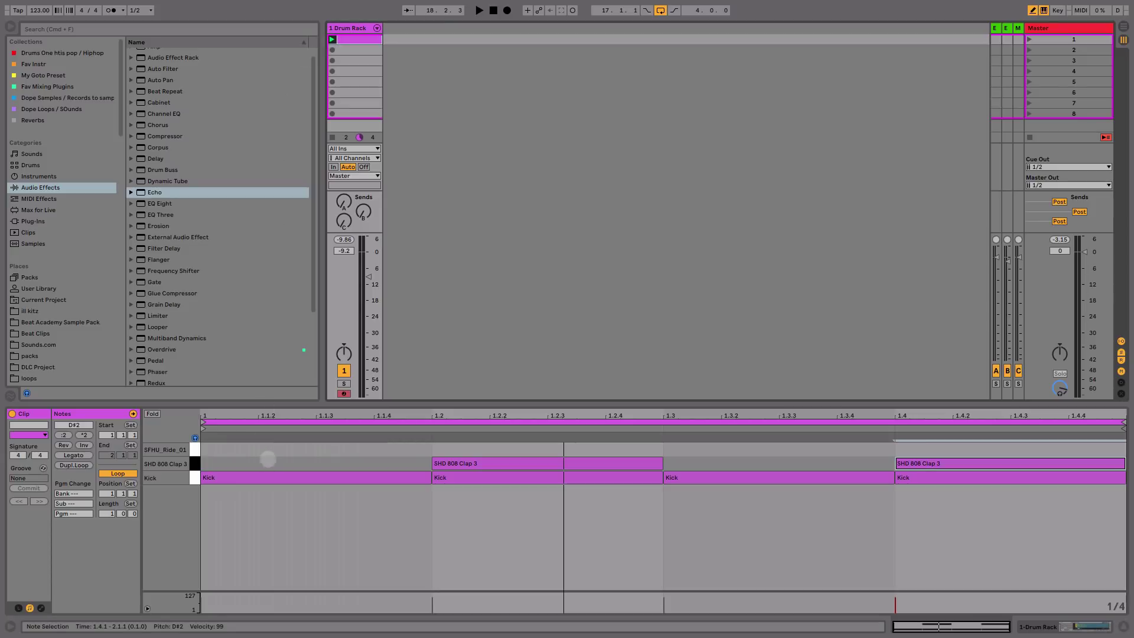
Draw quarter-note SFHU_Ride_01 hits on all four beats, leave draw mode and play the pattern
mouse_move(267, 449)
mouse_down()
mouse_move(577, 463)
mouse_move(1006, 450)
mouse_up()
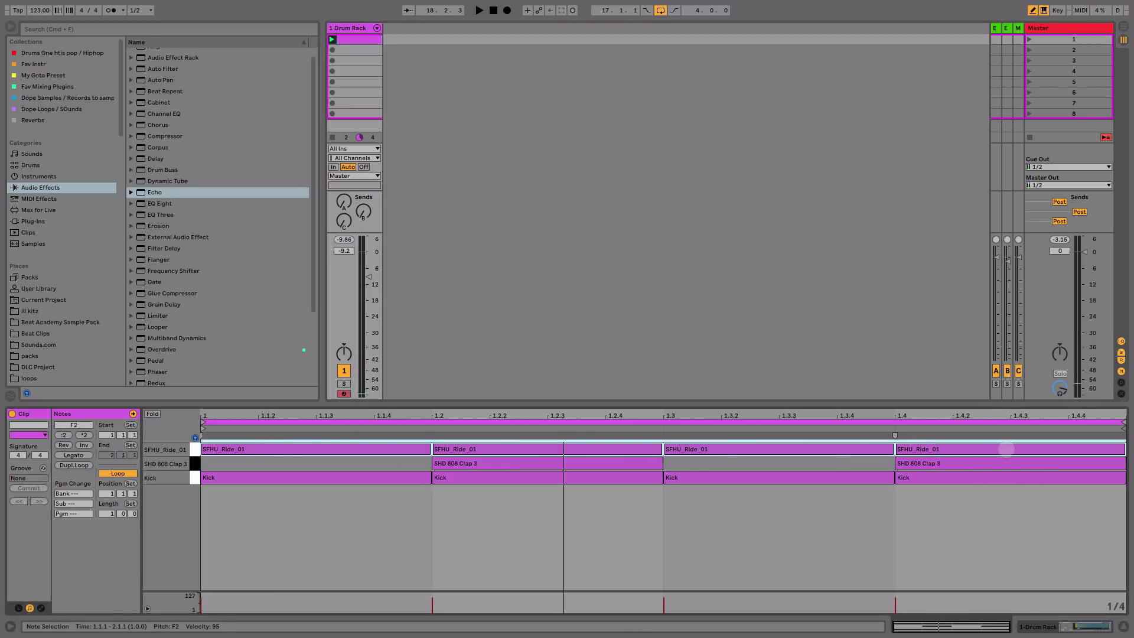
key(b)
key(space)
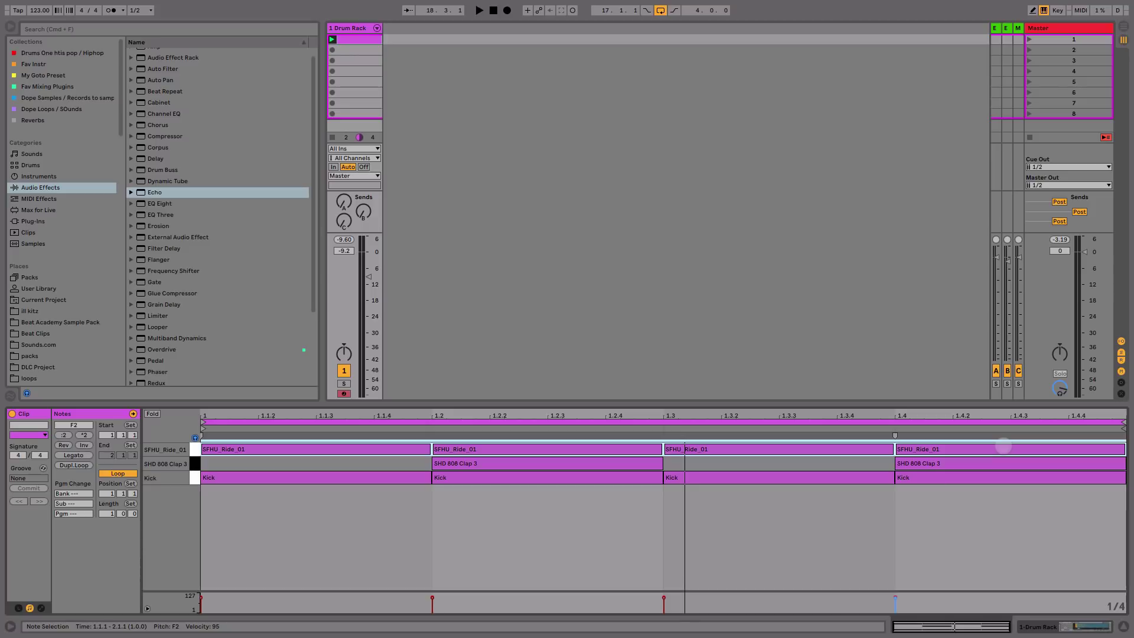
key(space)
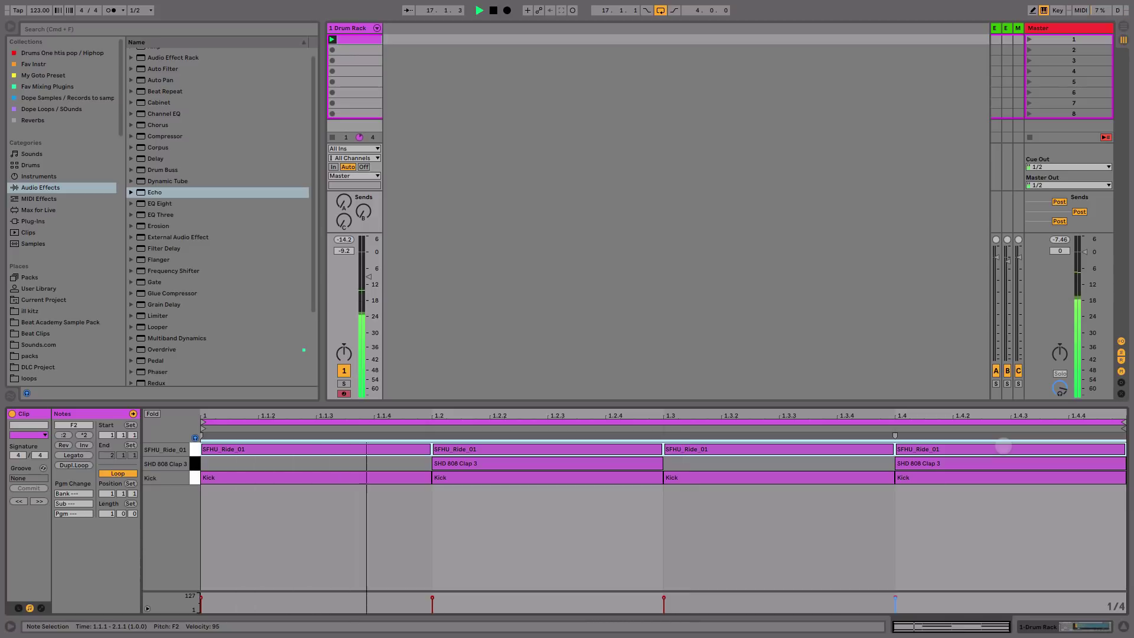
key(space)
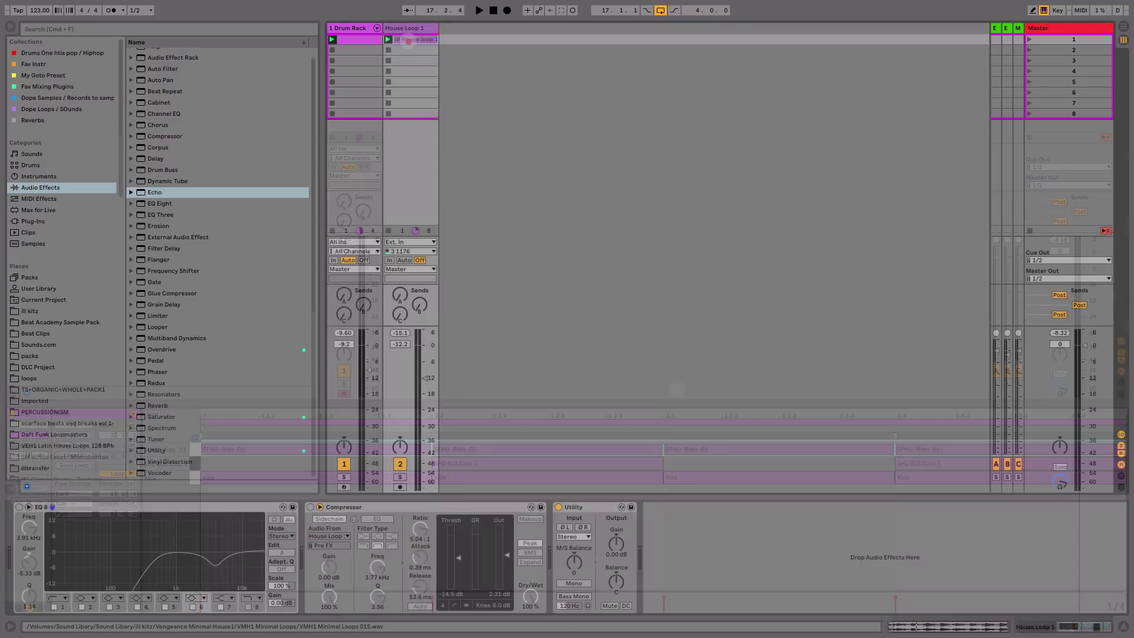
Solo the House Loop 1 track, play its loop and open the clip's sample waveform
click(408, 27)
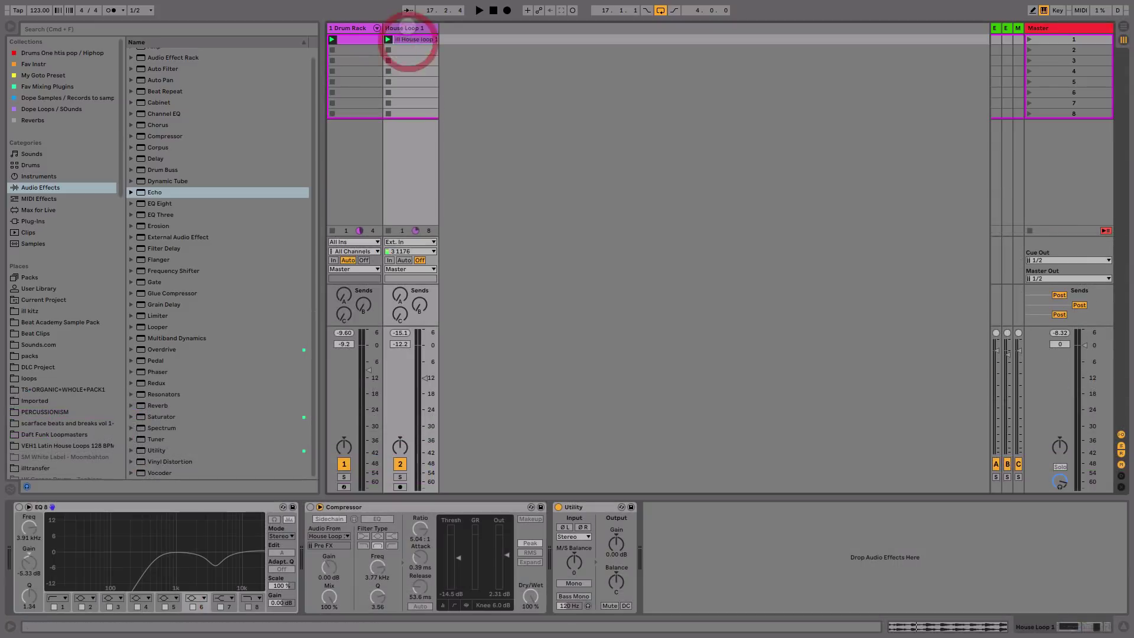
click(407, 39)
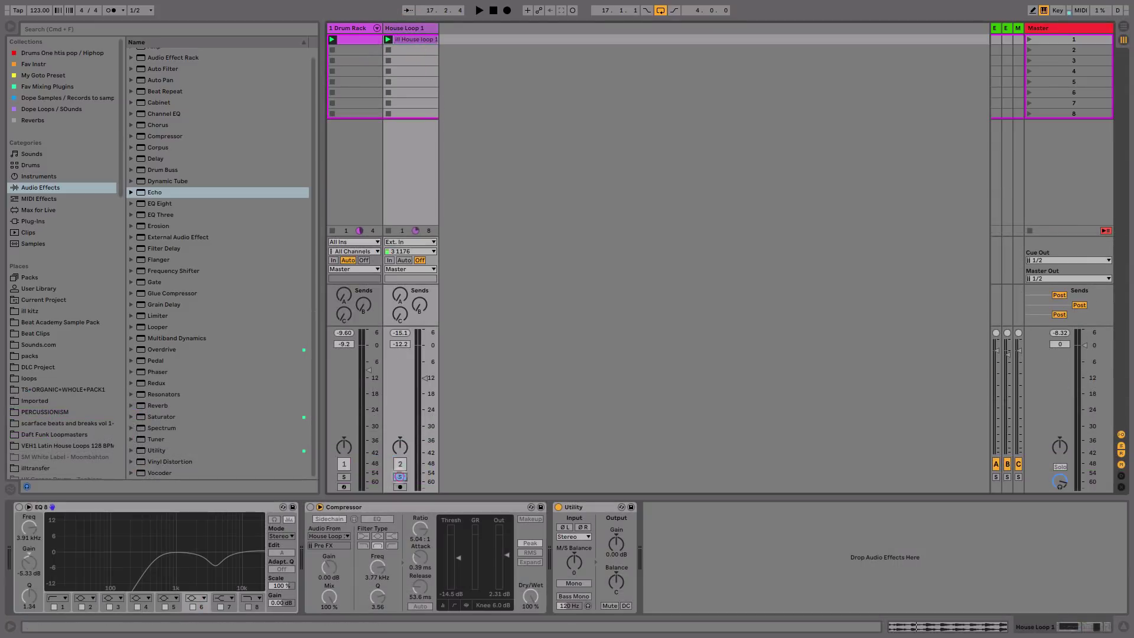
click(400, 477)
click(388, 39)
click(408, 39)
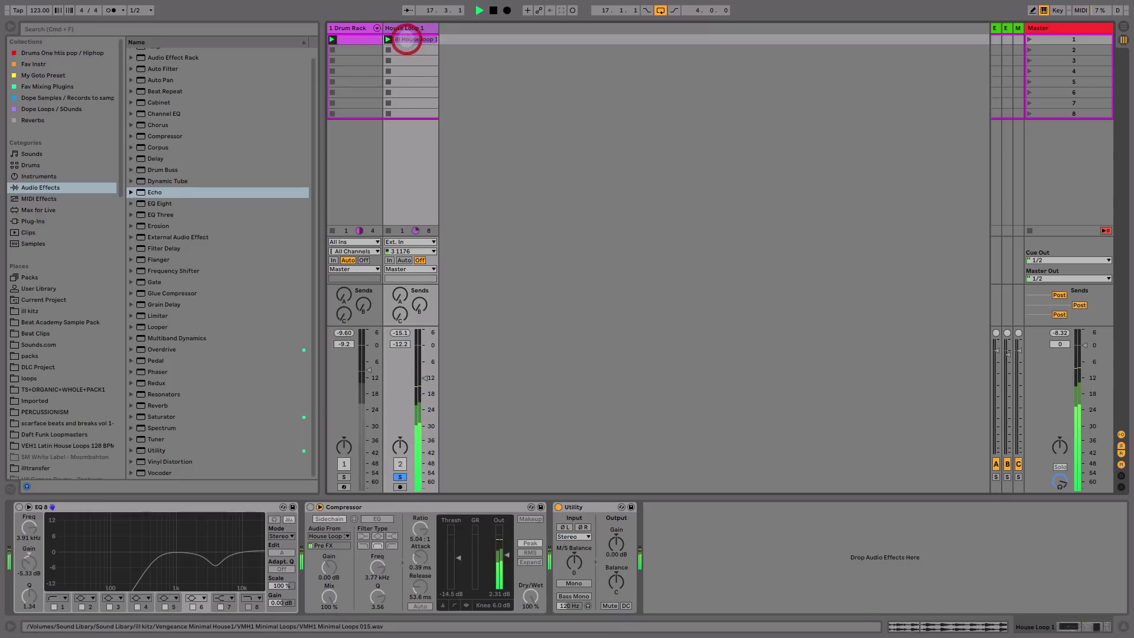
click(407, 39)
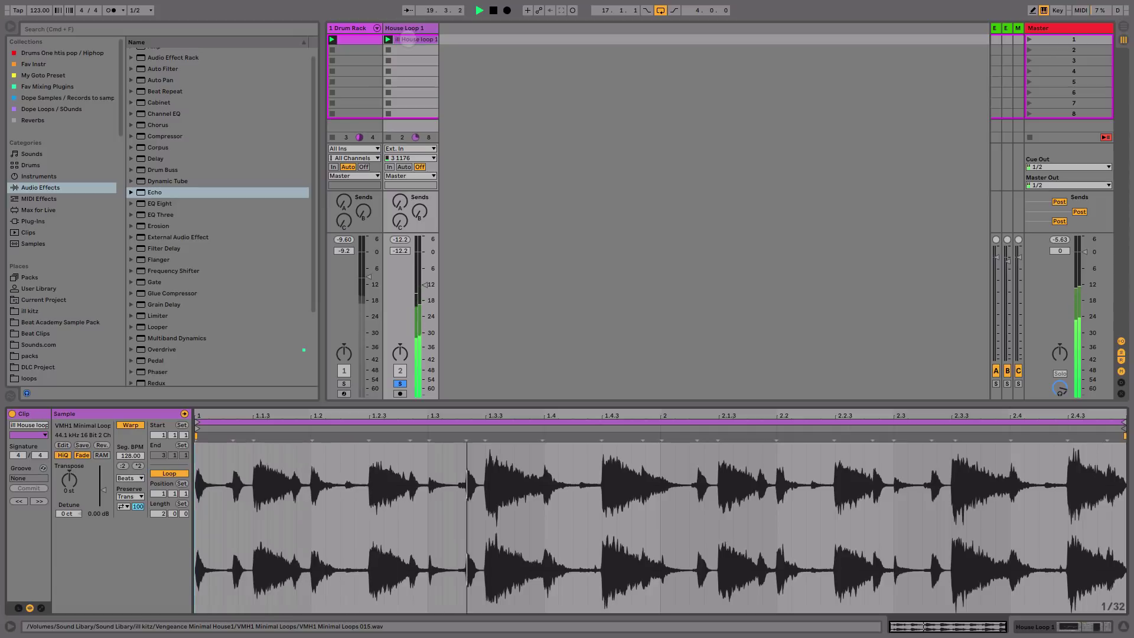
key(space)
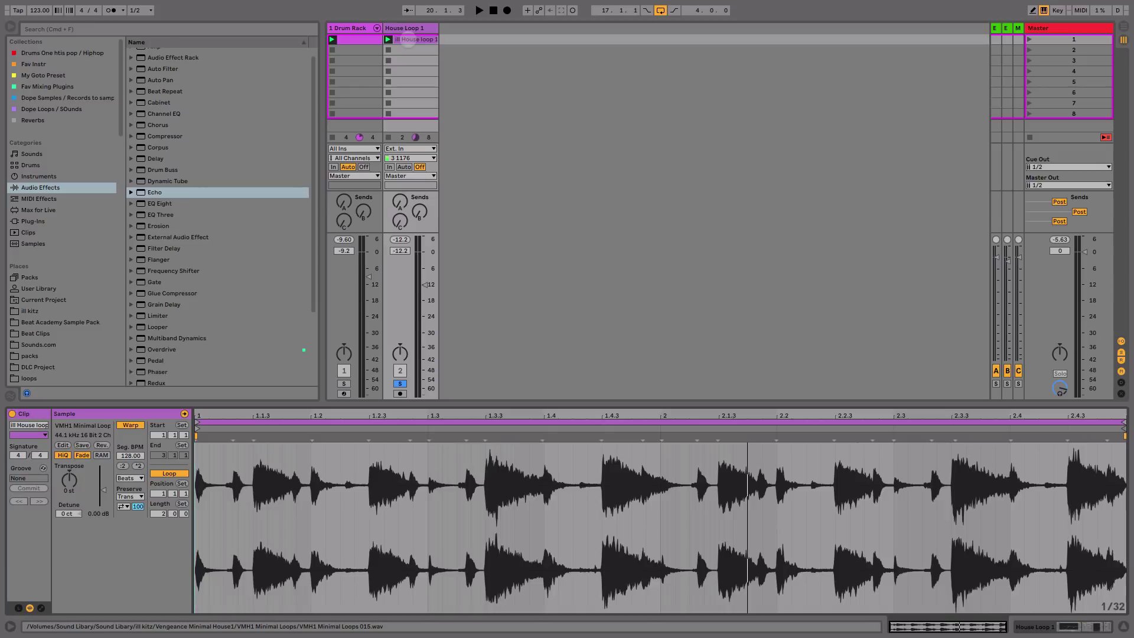
Enable EQ 8 on House Loop 1 and set band 6 to about -3.8 dB near 3.8 kHz while auditioning the loop
click(405, 28)
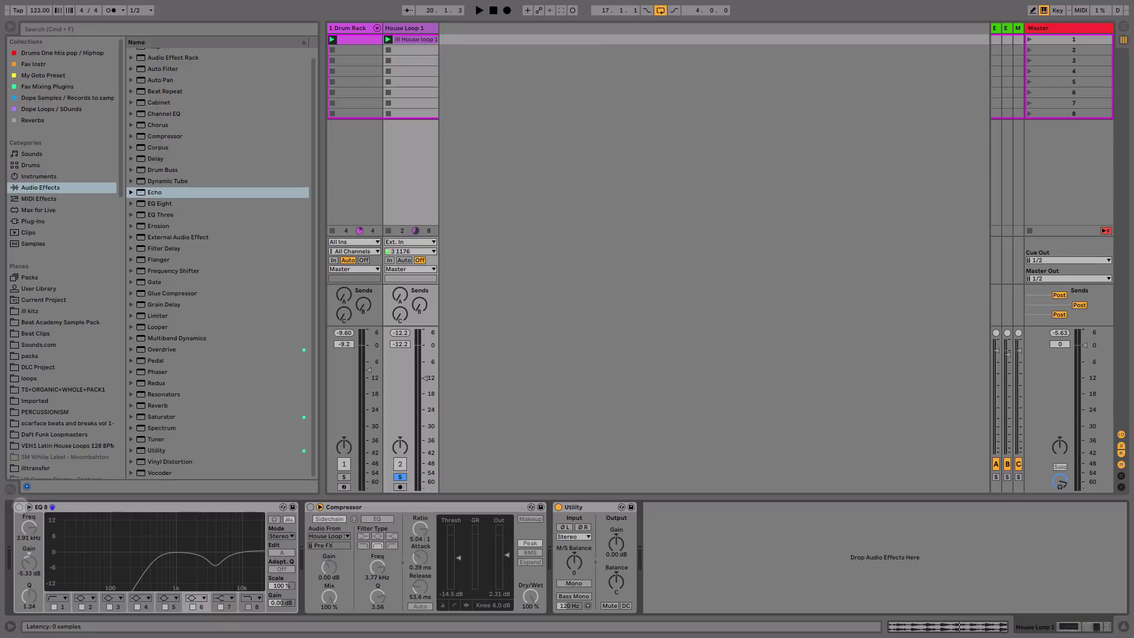
click(19, 507)
drag(158, 555, 213, 530)
key(space)
key(space)
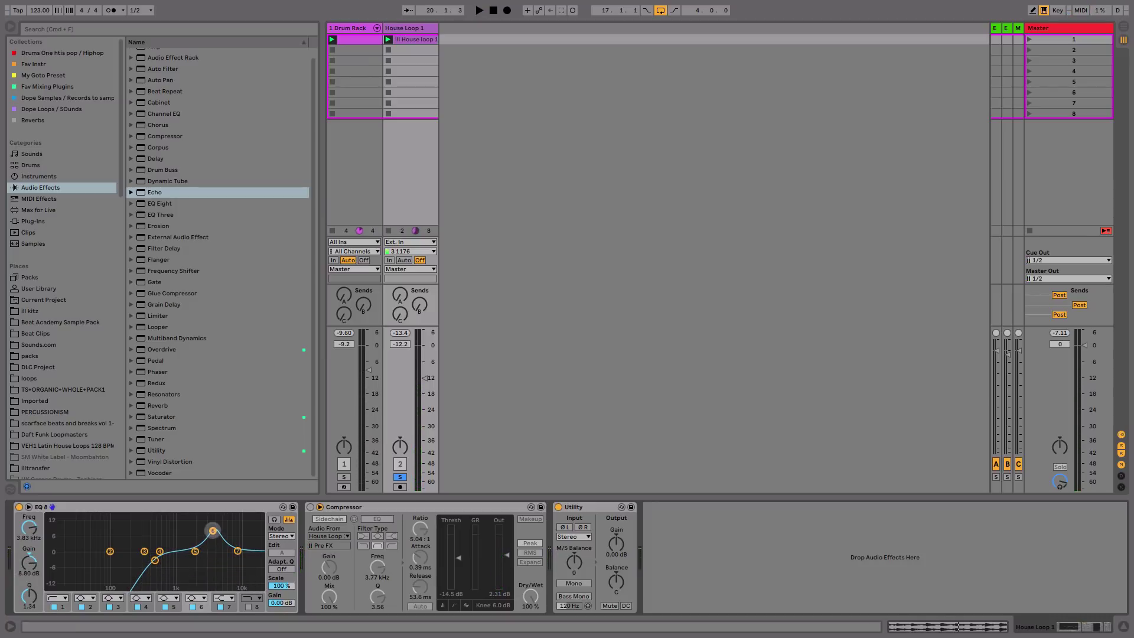
key(space)
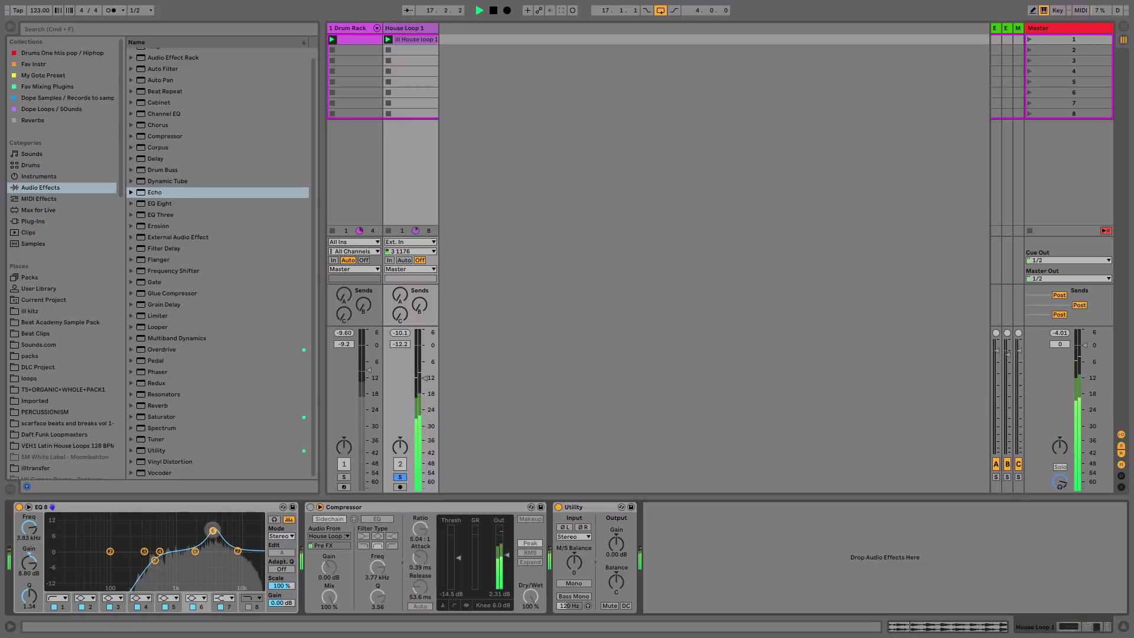
drag(213, 531, 213, 561)
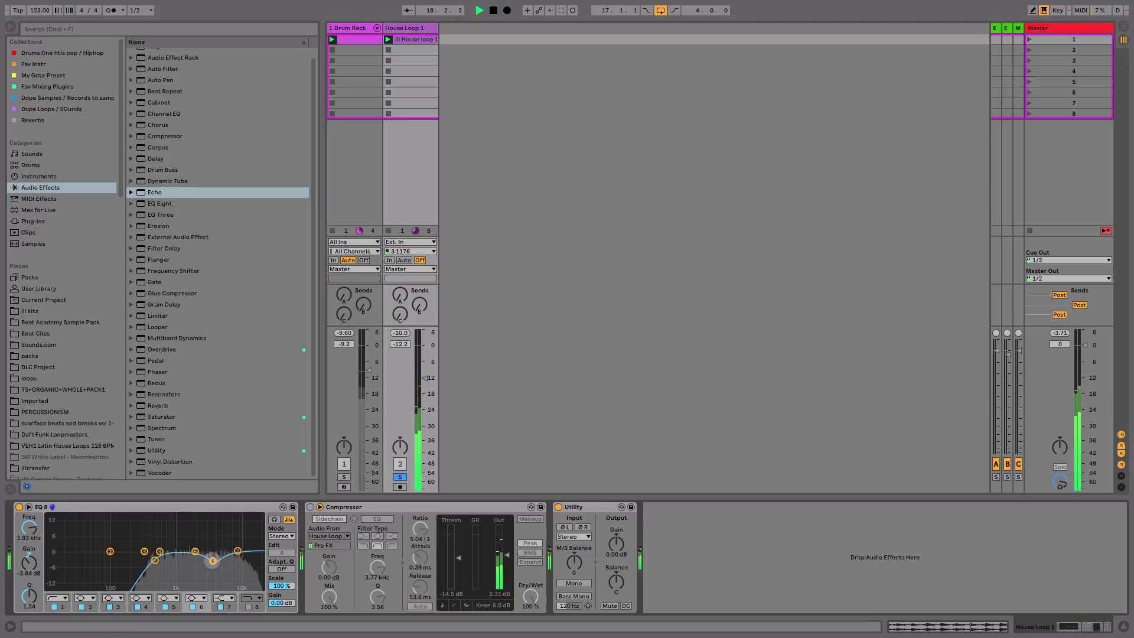
key(space)
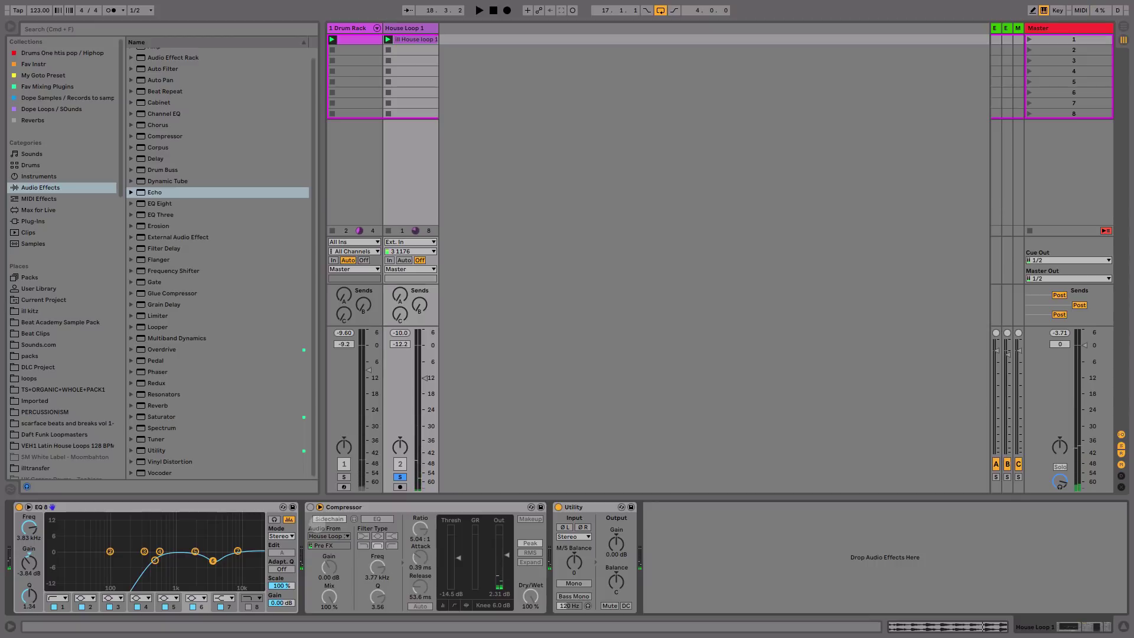
Enable the Compressor on House Loop 1, set its sidechain input to 1-Drum Rack, Kick, Pre FX, and play the loop
click(310, 507)
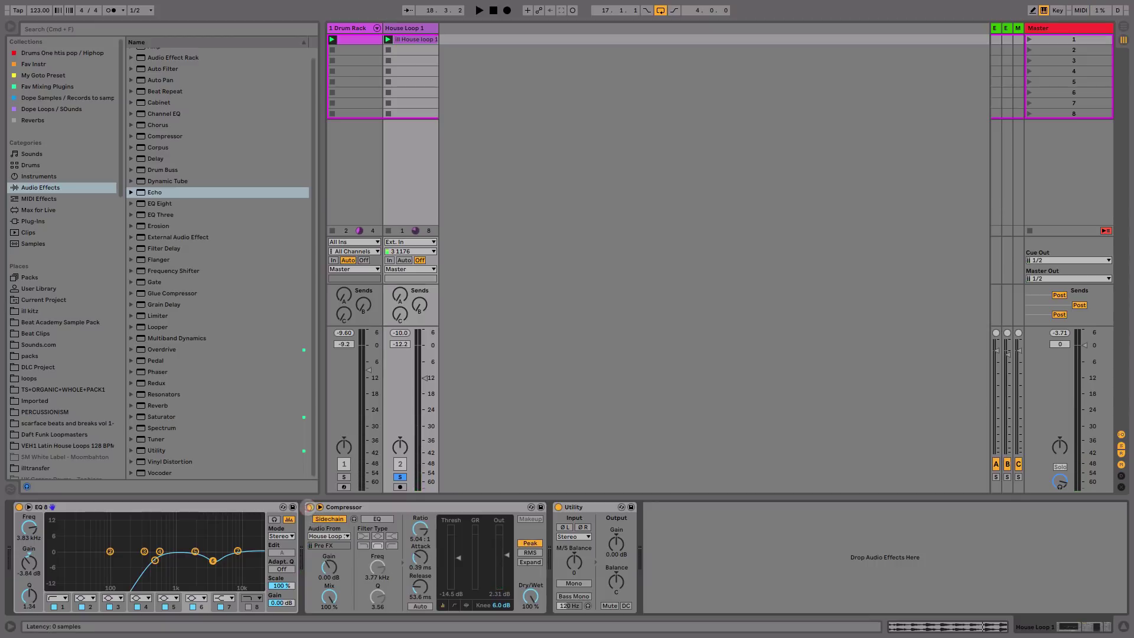
click(360, 506)
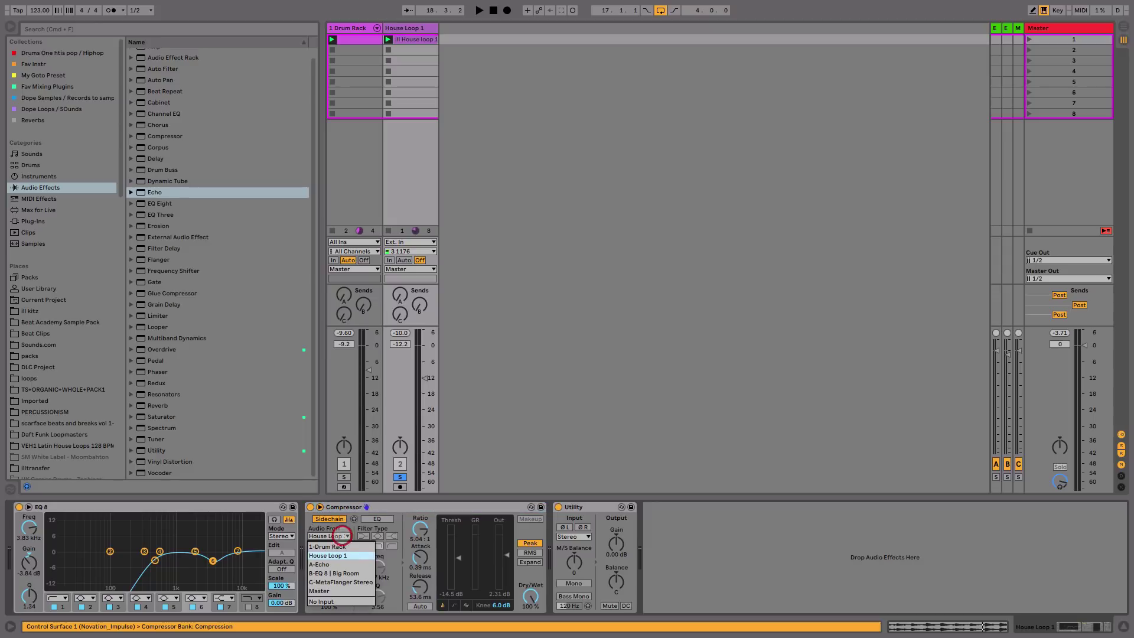
click(341, 535)
click(328, 546)
click(329, 545)
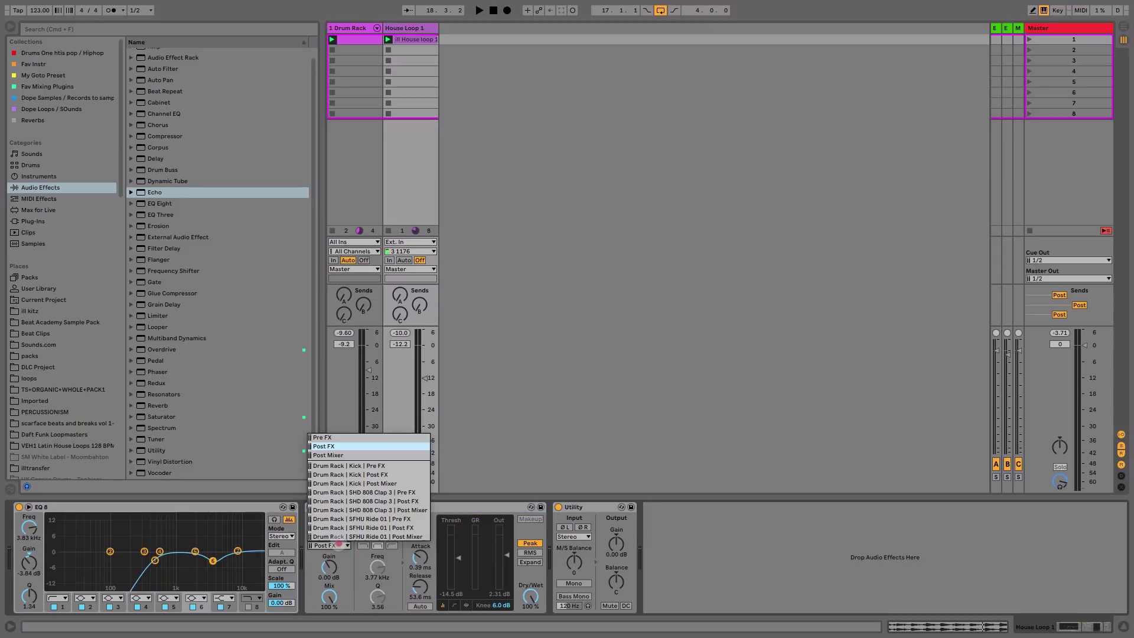
click(352, 466)
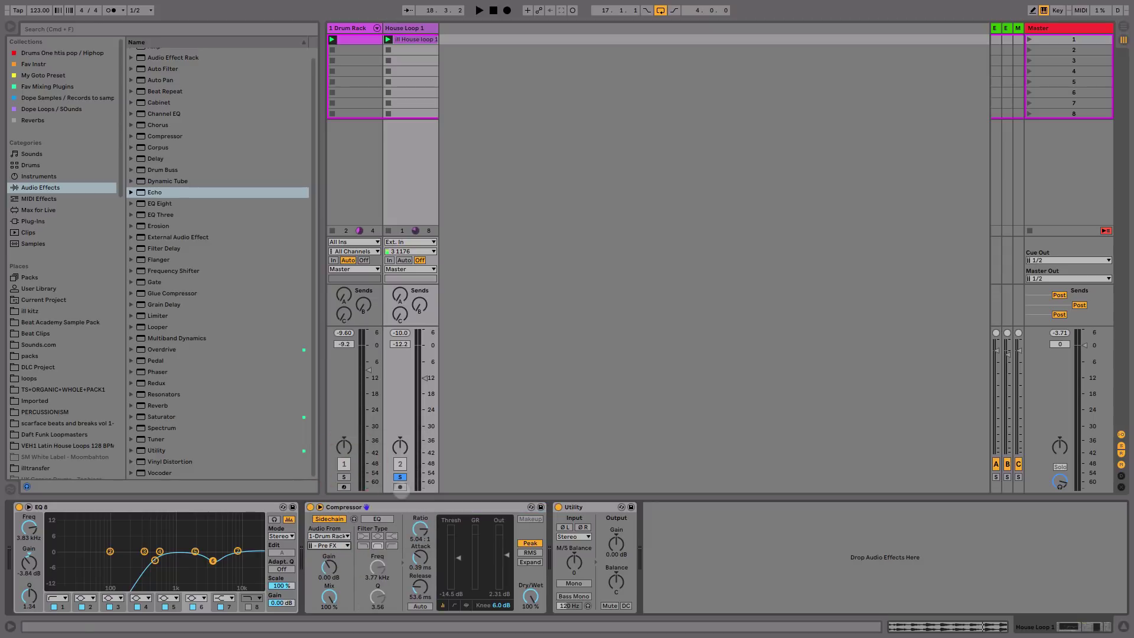
key(space)
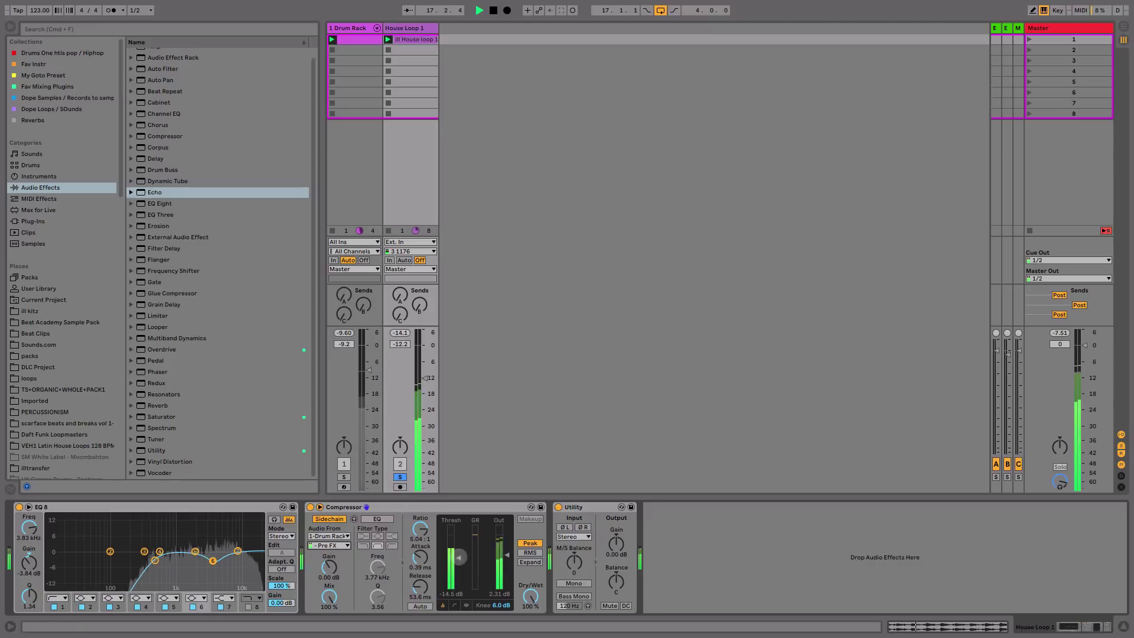
key(space)
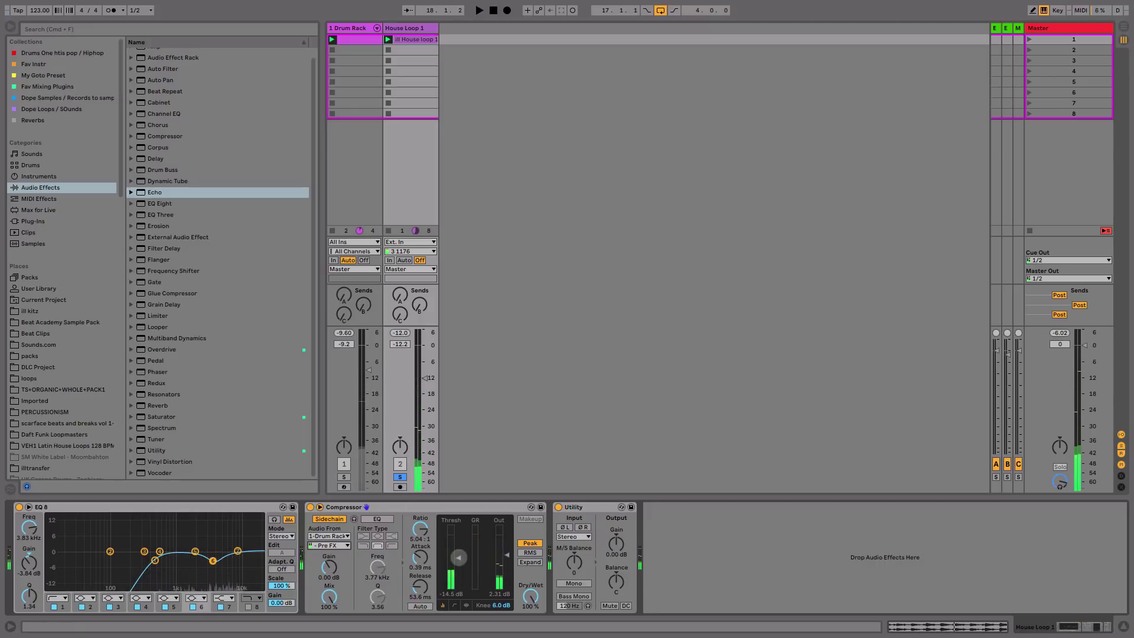
Unsolo House Loop 1 and lower its track volume to -13.8 dB while playing it with the drums
click(400, 476)
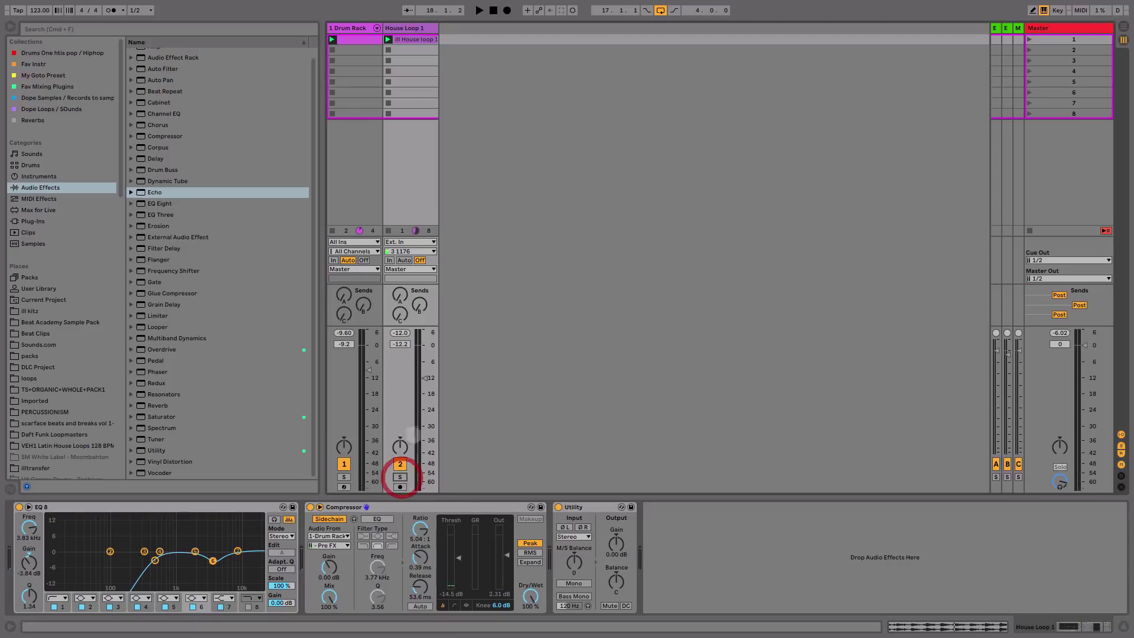
key(space)
drag(426, 378, 424, 383)
key(space)
drag(148, 524, 261, 570)
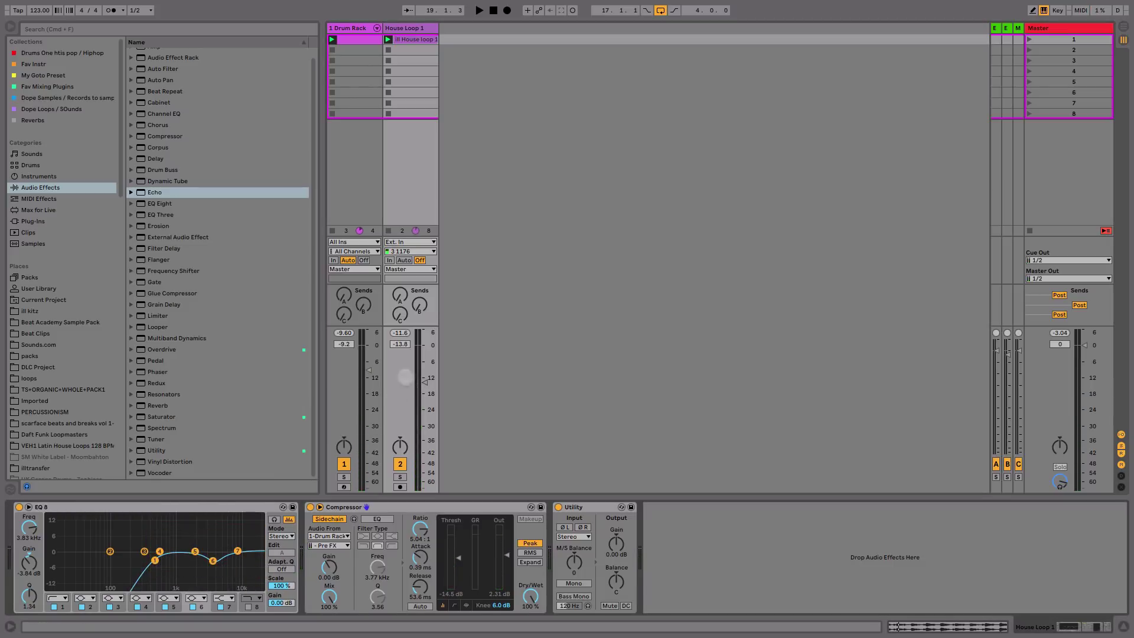
Raise House Loop 1's volume to -11.8 dB for comparison, then bring it back to about -13.8 dB during playback
drag(406, 376, 405, 371)
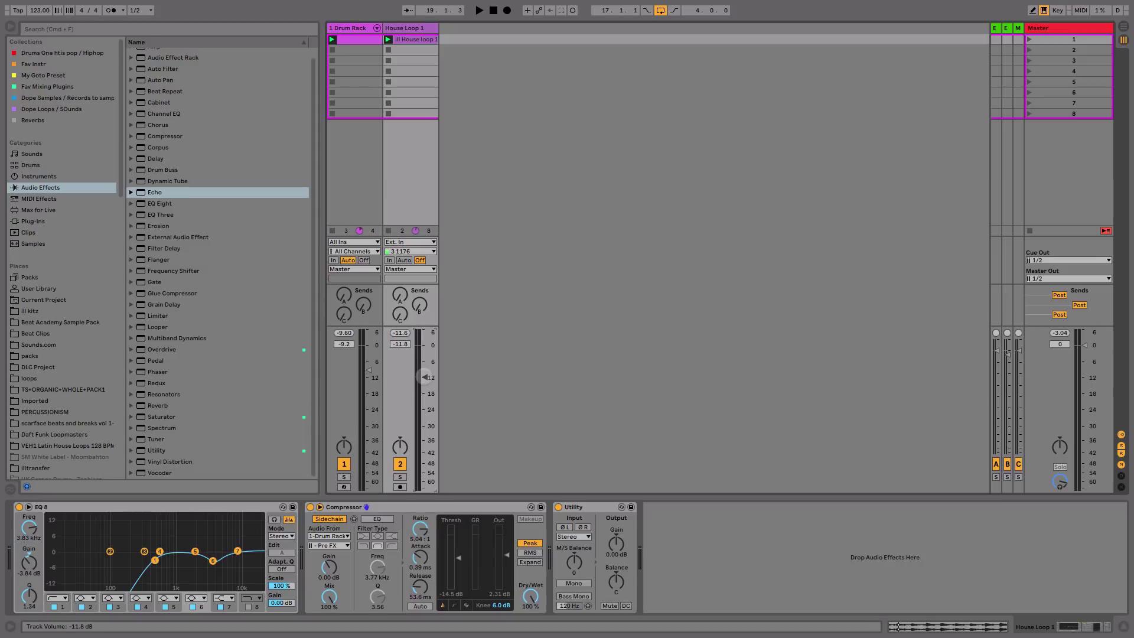
key(space)
drag(425, 376, 424, 381)
key(space)
Unfold the Drum Rack track's chains in the mixer and lower House Loop 1's volume to -14.2 dB during playback
click(377, 28)
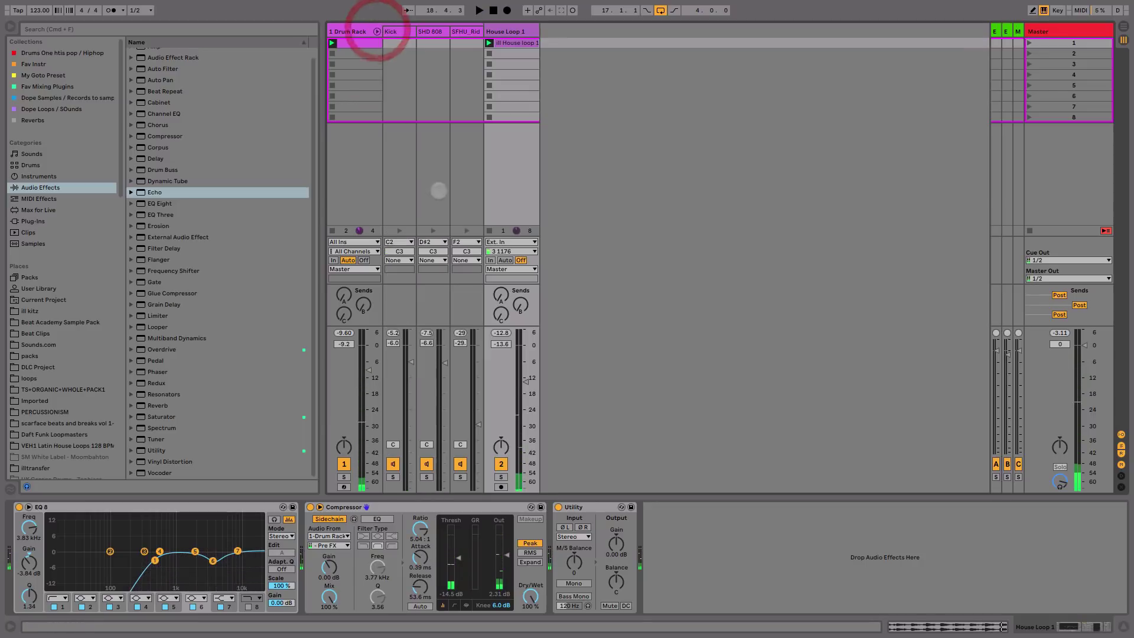
key(space)
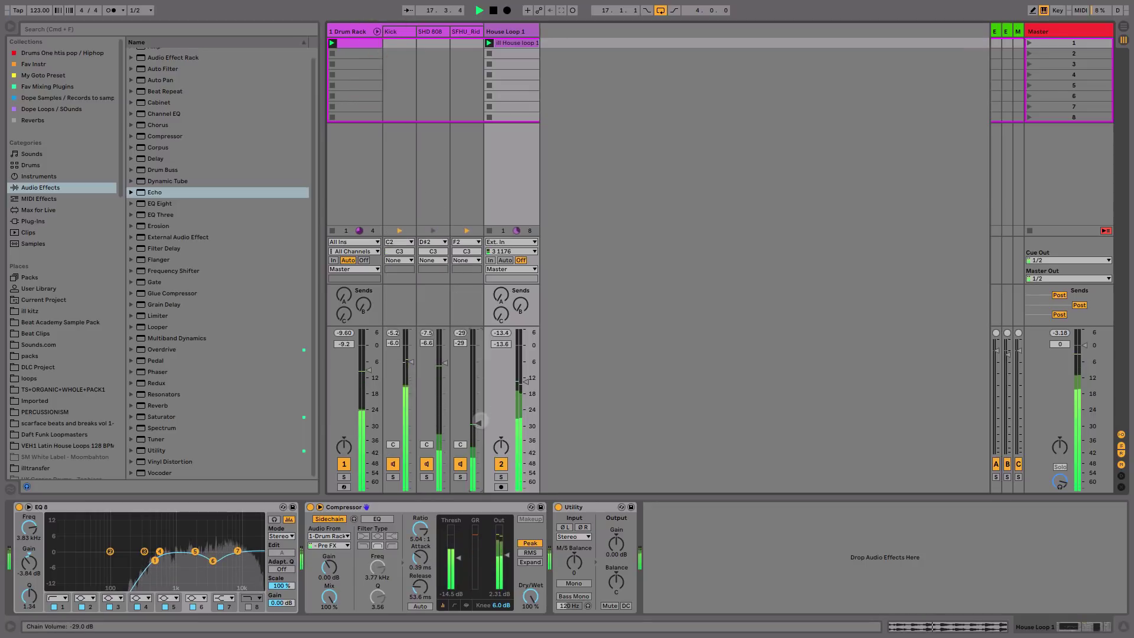
drag(526, 381, 525, 383)
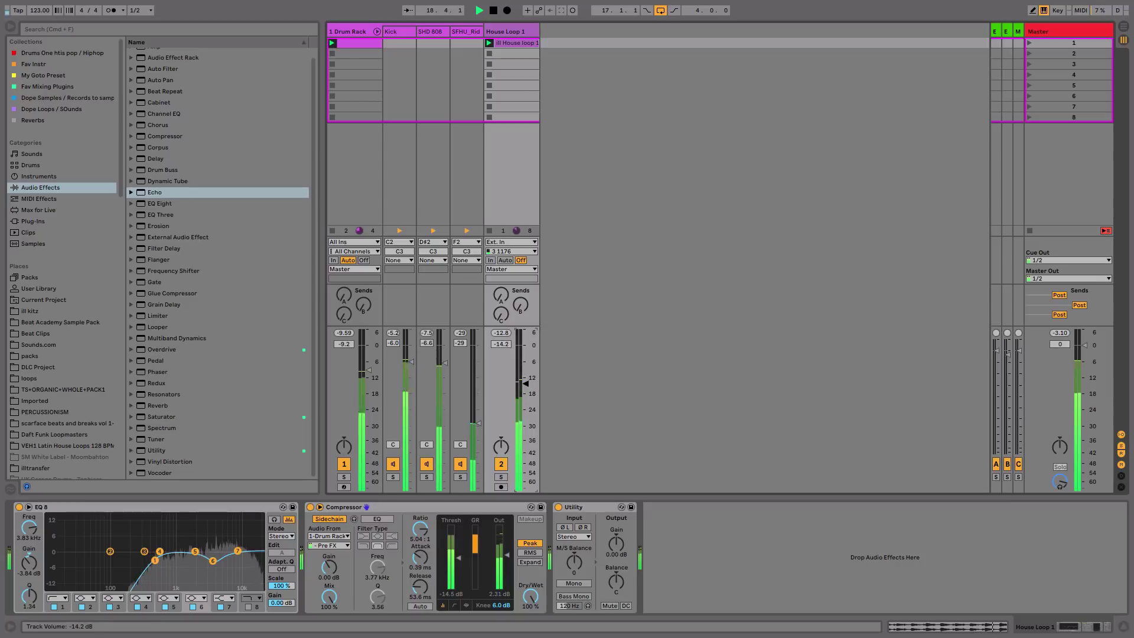
Fold the Drum Rack track's chains back into a single mixer column and stop playback
click(376, 32)
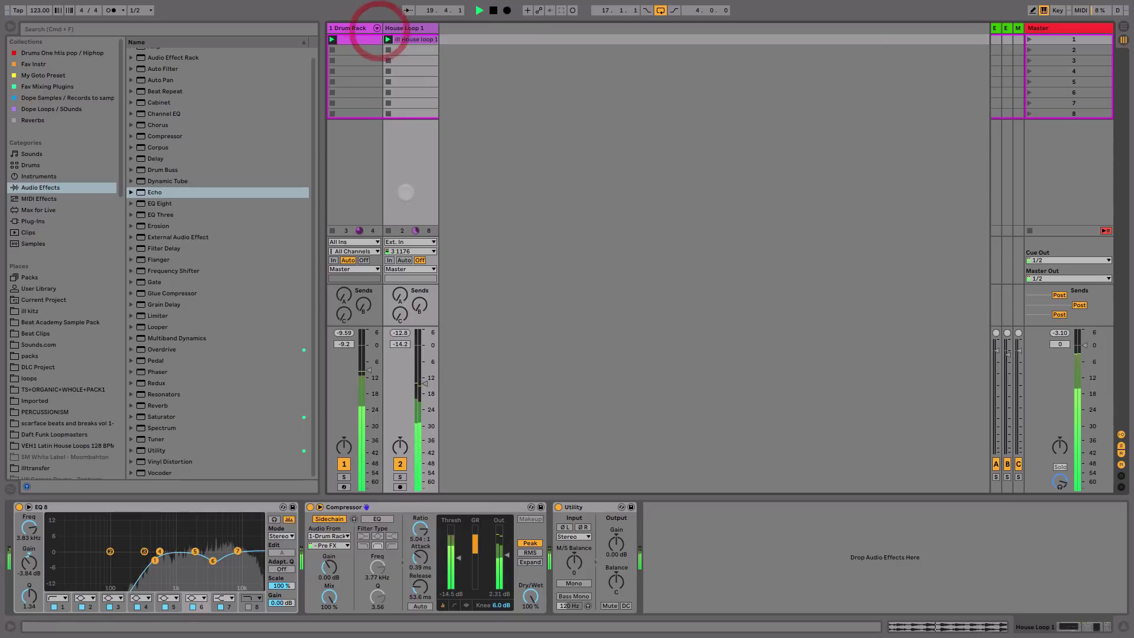
key(space)
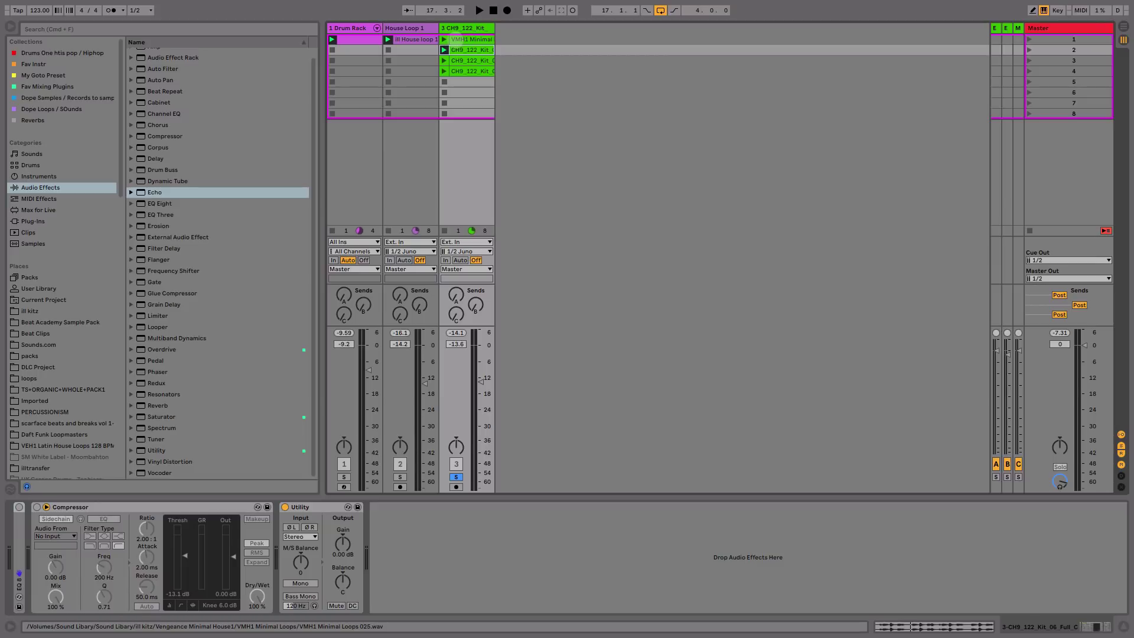
Launch the VMH1 Minimal Loop clip on track 3 and open its sample in the clip view
click(455, 39)
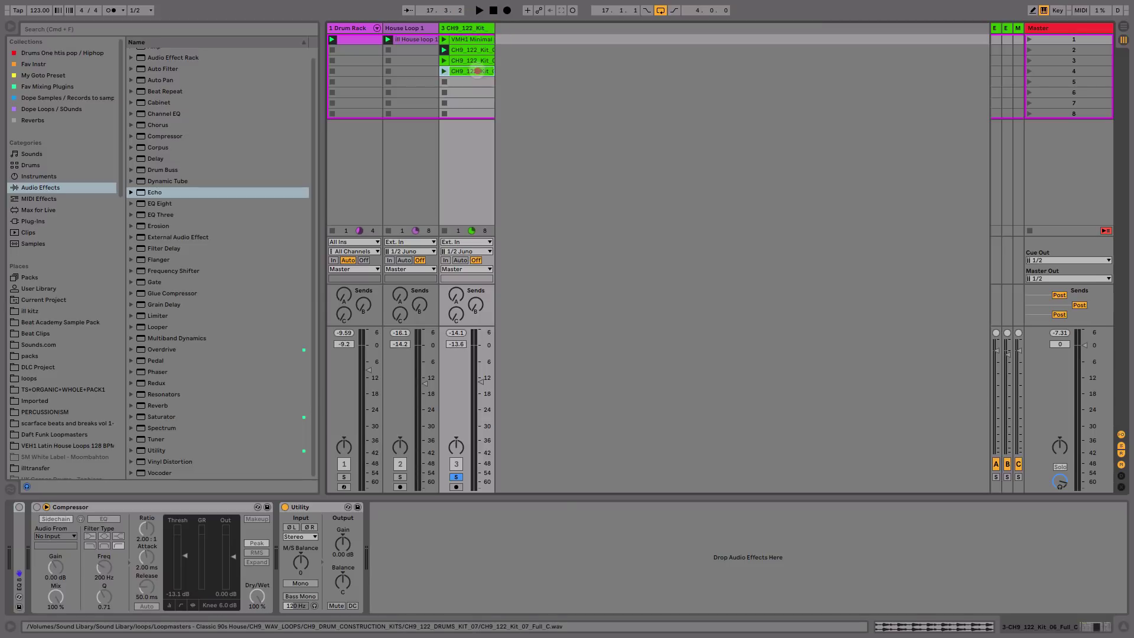
click(472, 71)
click(473, 49)
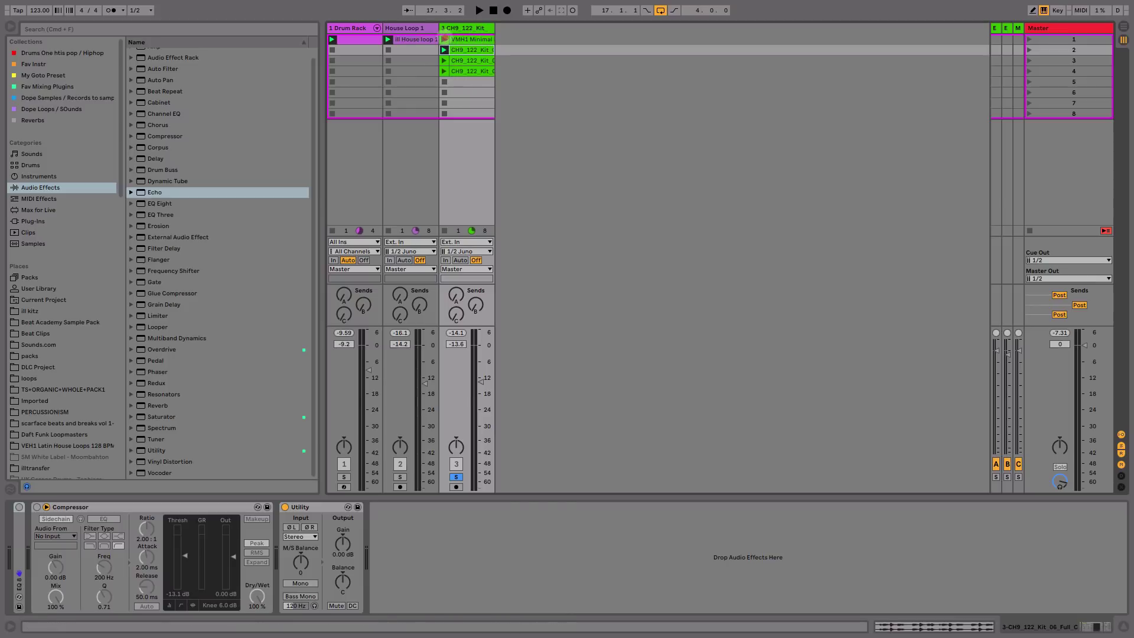
click(445, 39)
double_click(484, 40)
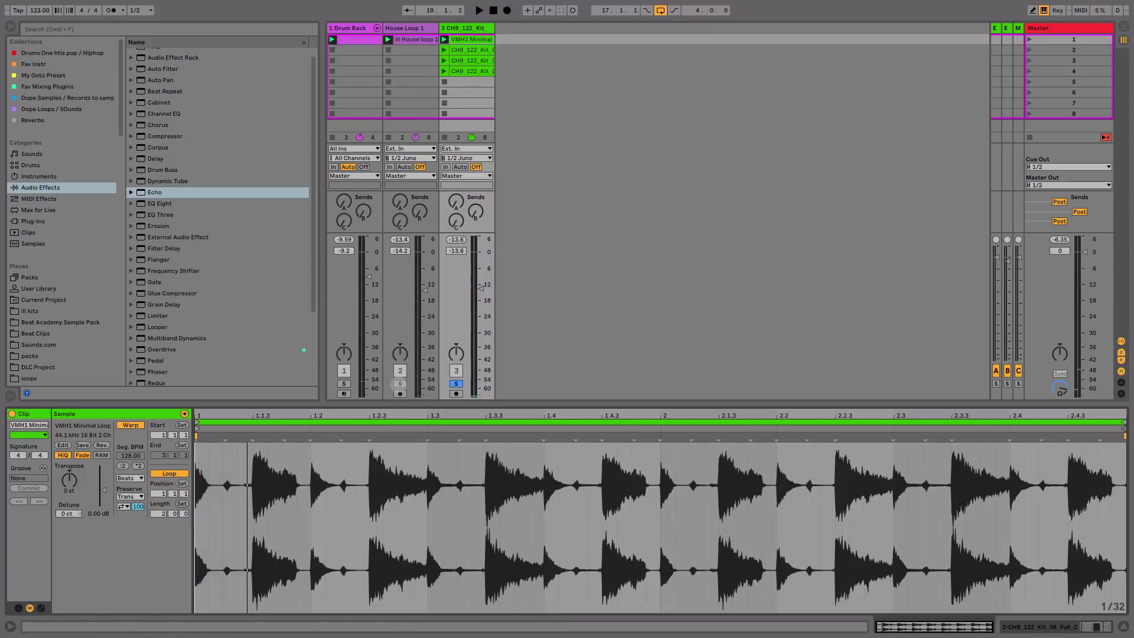
Solo House Loop 1 and play it alone, then compare it with the VMH1 Minimal Loop by toggling track 3's solo
click(400, 384)
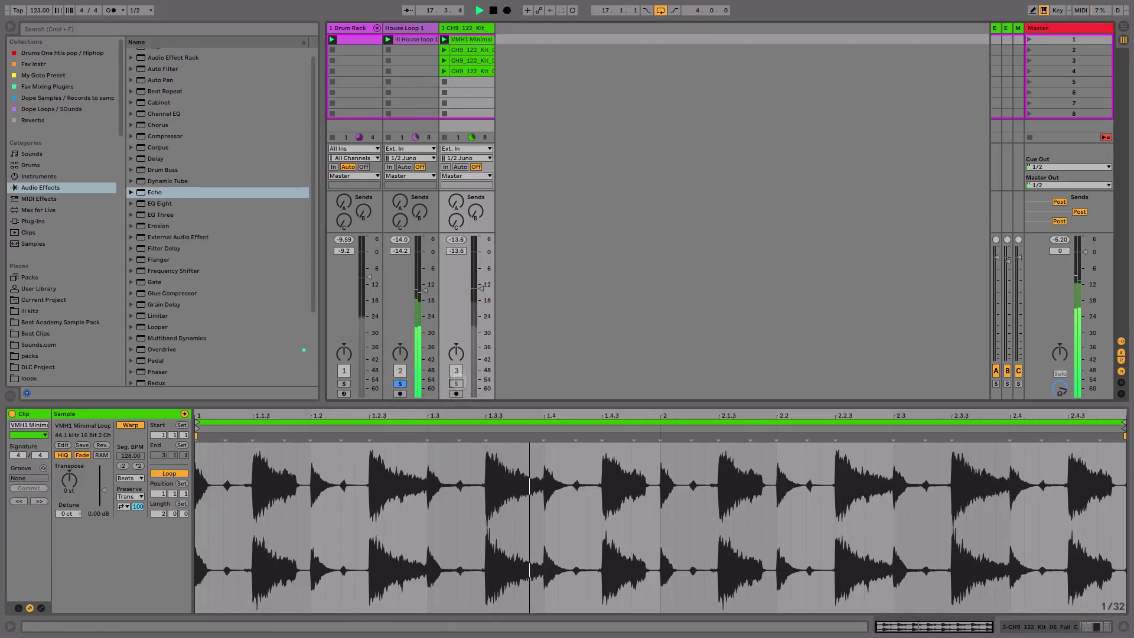
key(space)
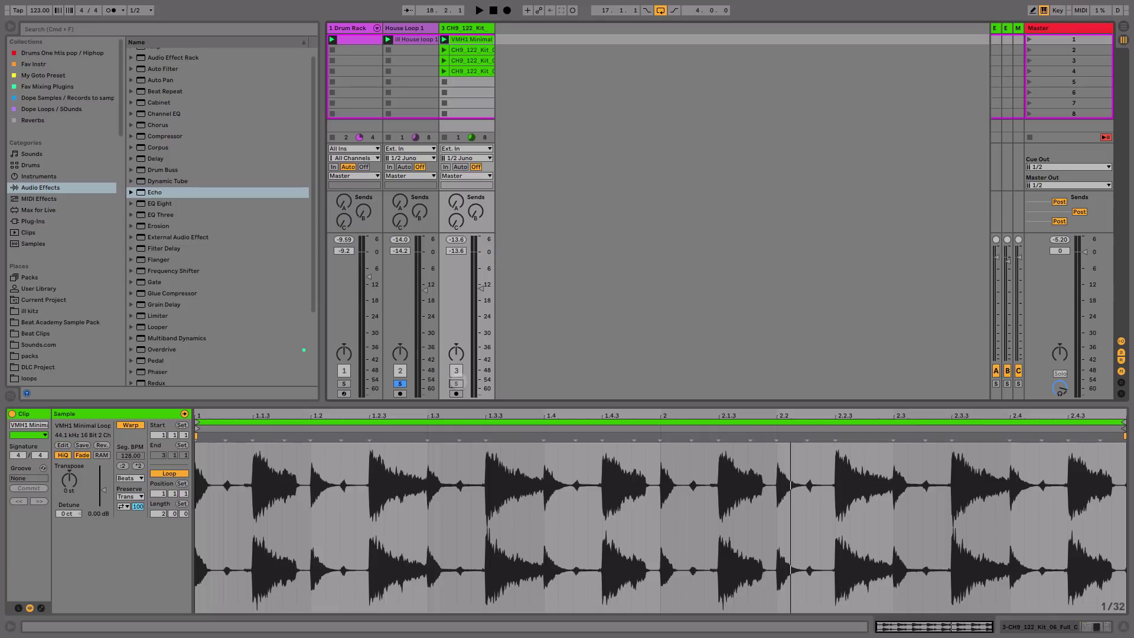
key(space)
click(456, 383)
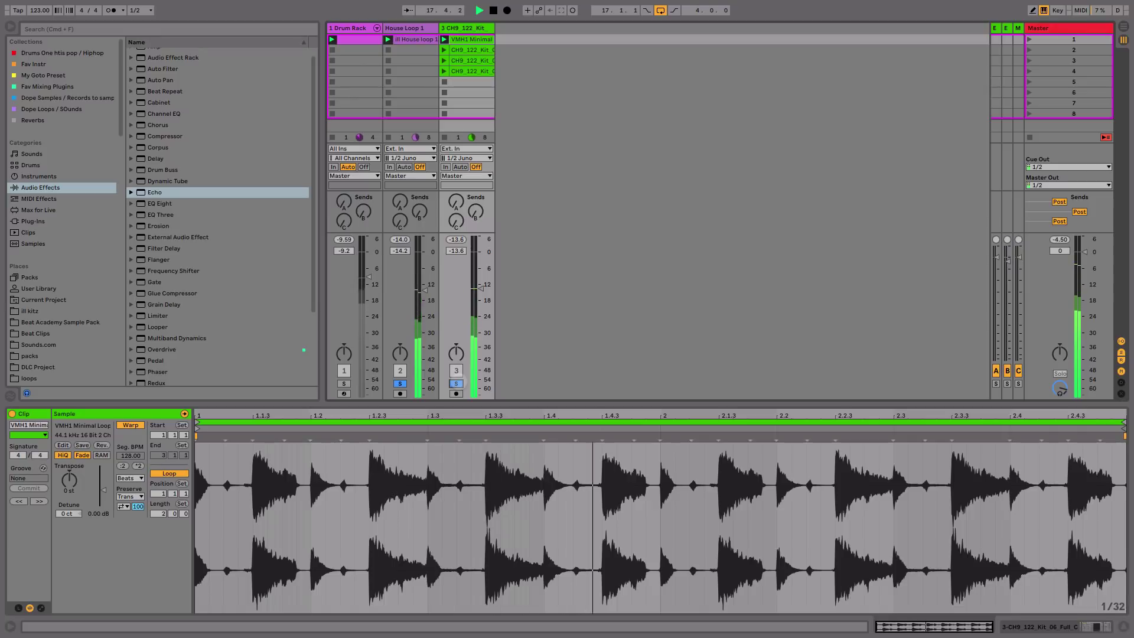
click(456, 384)
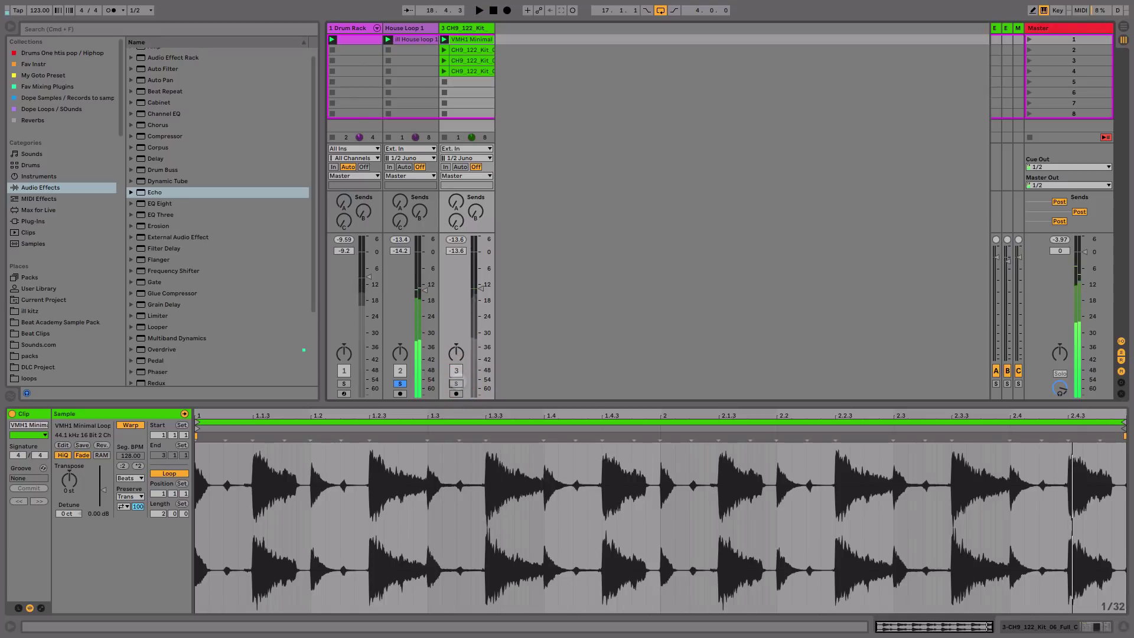
click(456, 384)
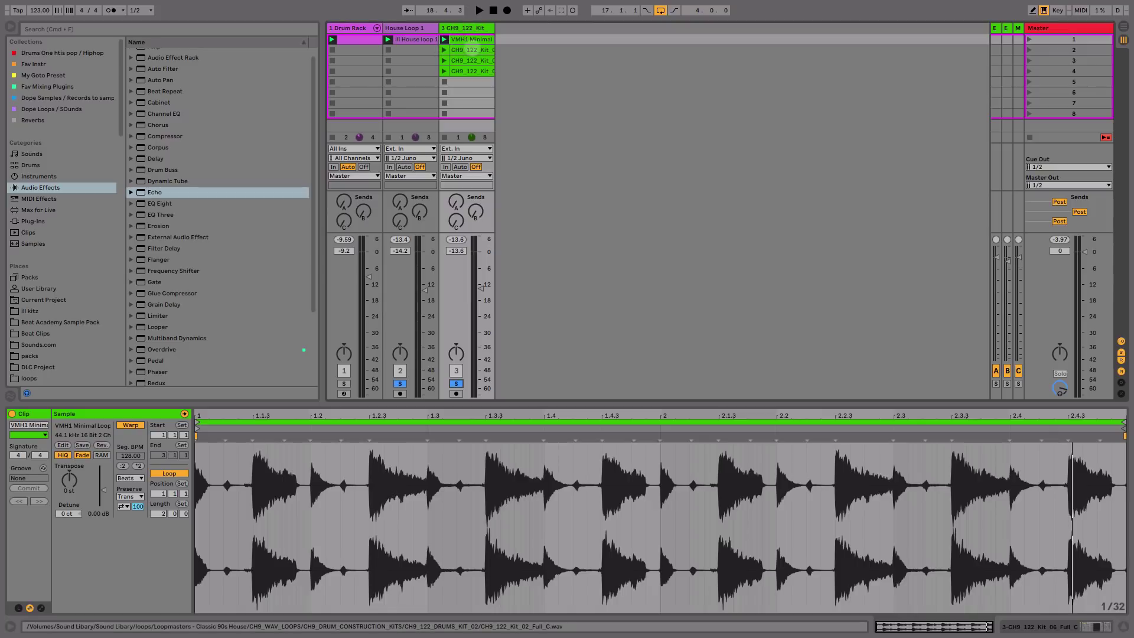
Launch the CH9_122_Kit_02 clip with House Loop 1 and raise track 3's volume to -11.8 dB
click(444, 49)
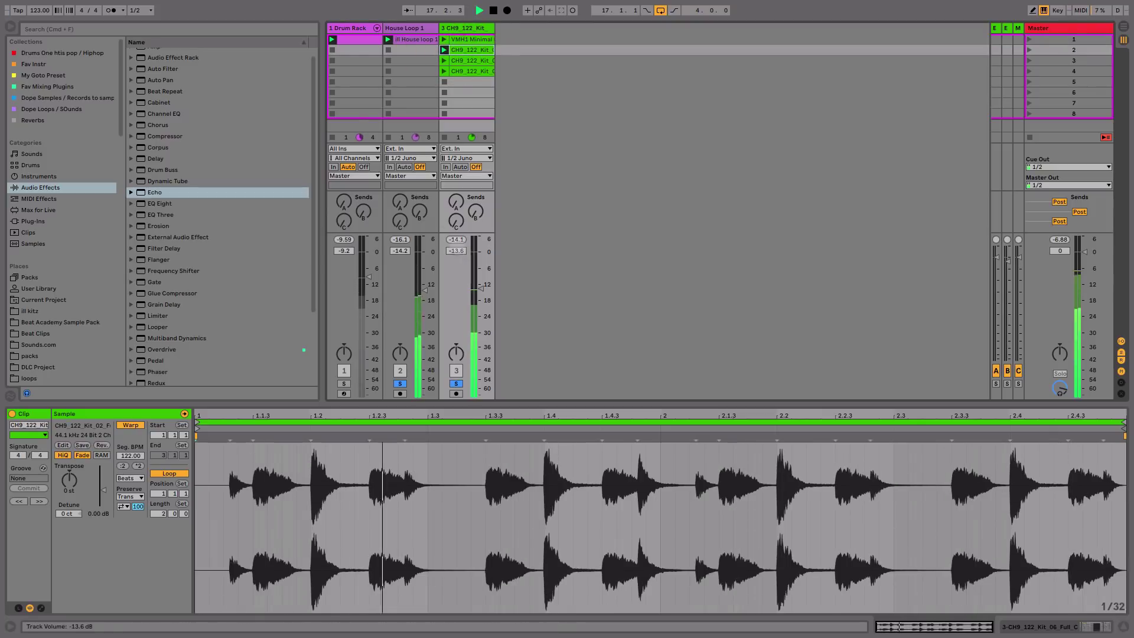
drag(482, 288, 480, 284)
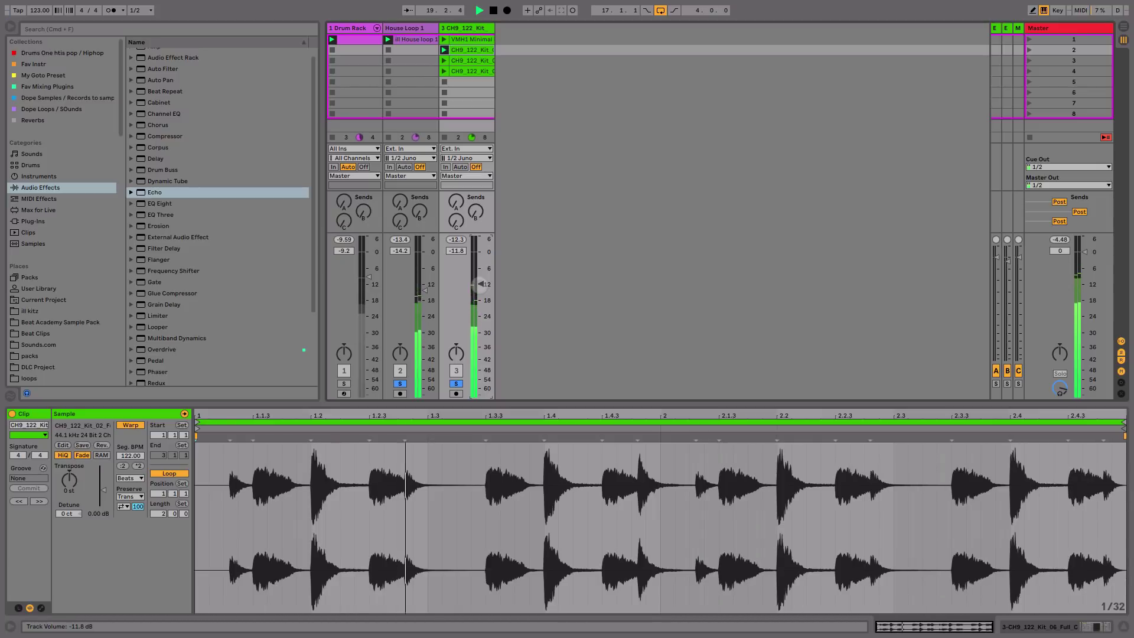
key(space)
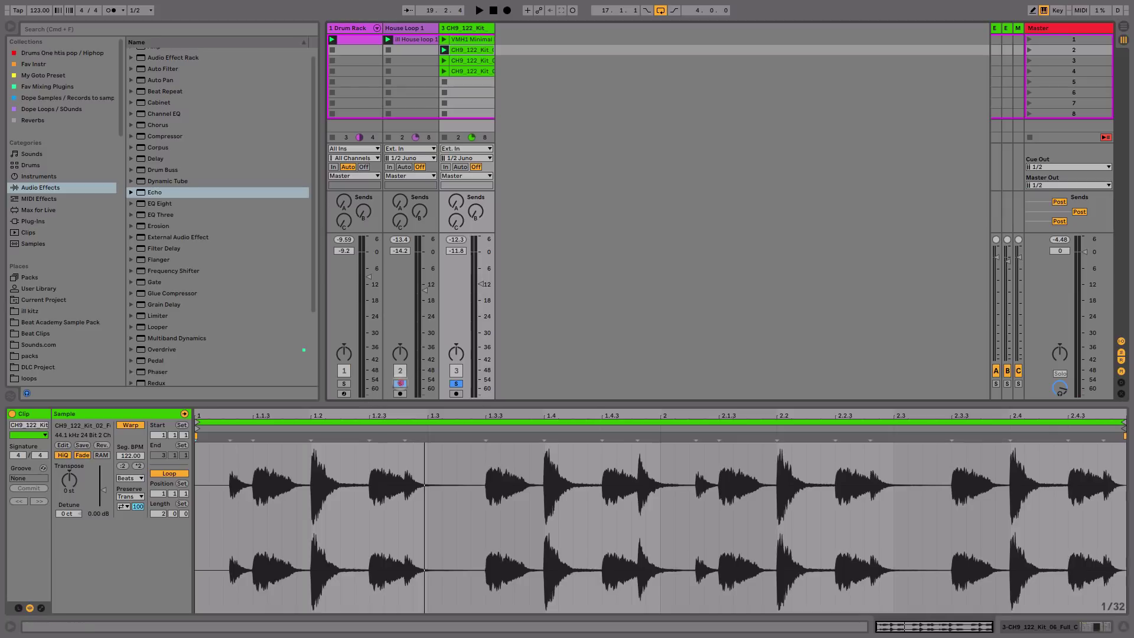
Unsolo House Loop 1 and track 3 and play the CH9_122_Kit_02 loop with the full drums
click(400, 383)
key(space)
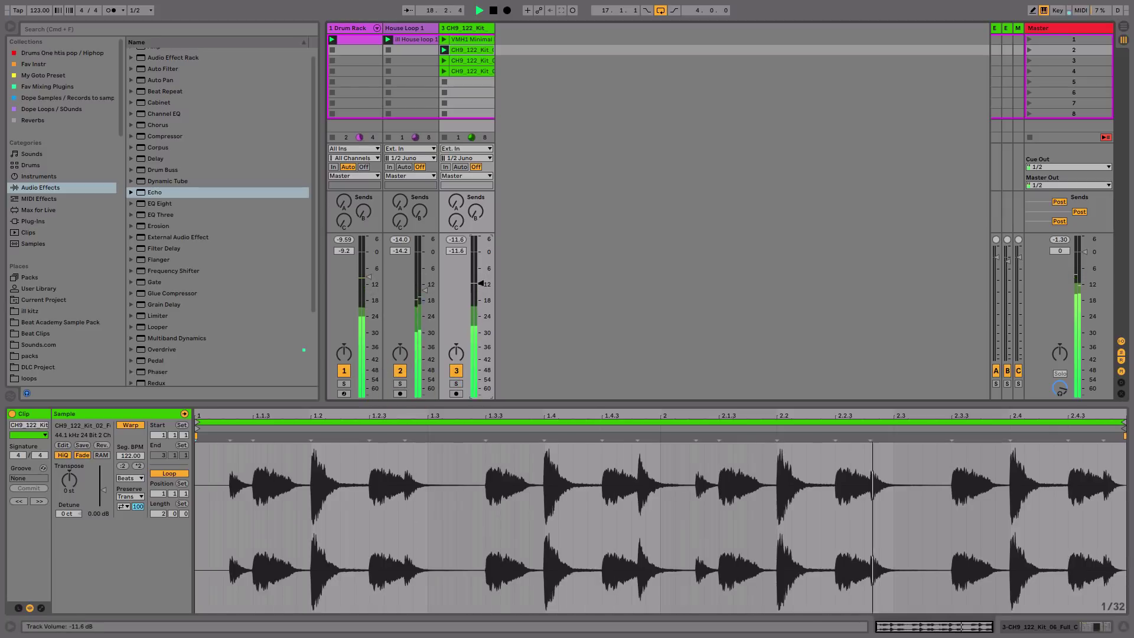
key(space)
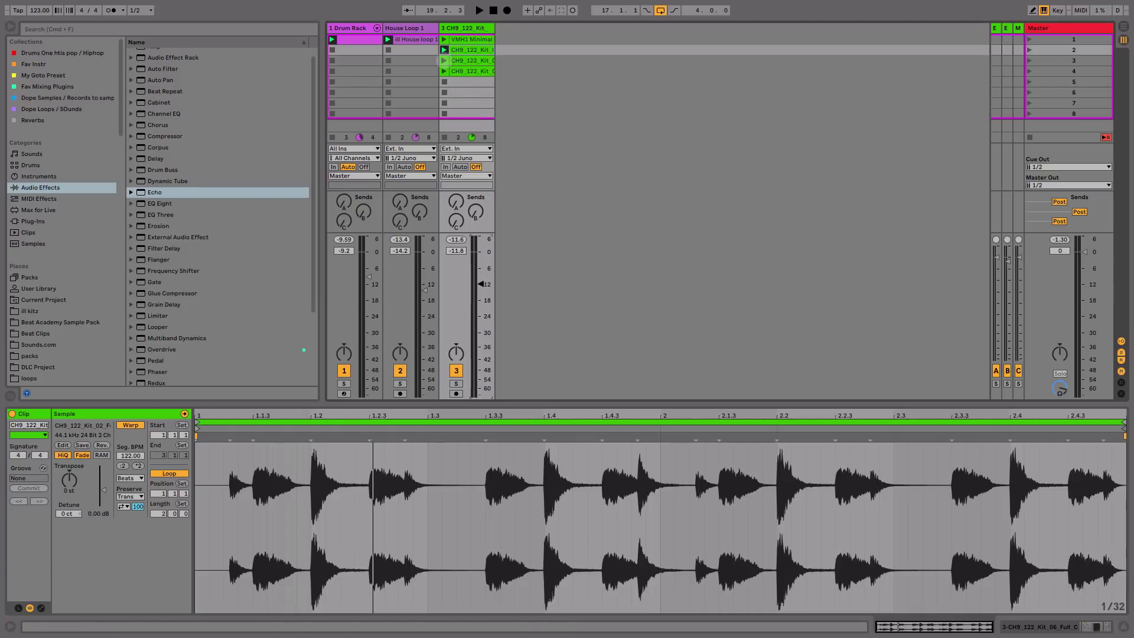
Launch the CH9_122_Kit_06 clip with the full beat, solo track 3 and widen its column to show the clip names
click(444, 60)
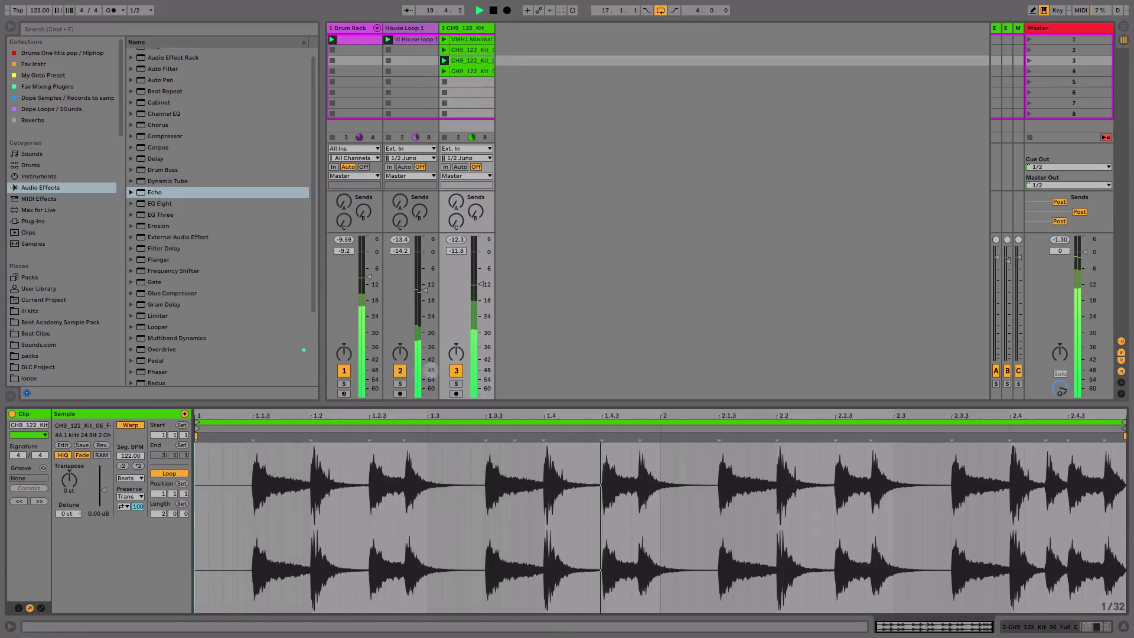
click(456, 383)
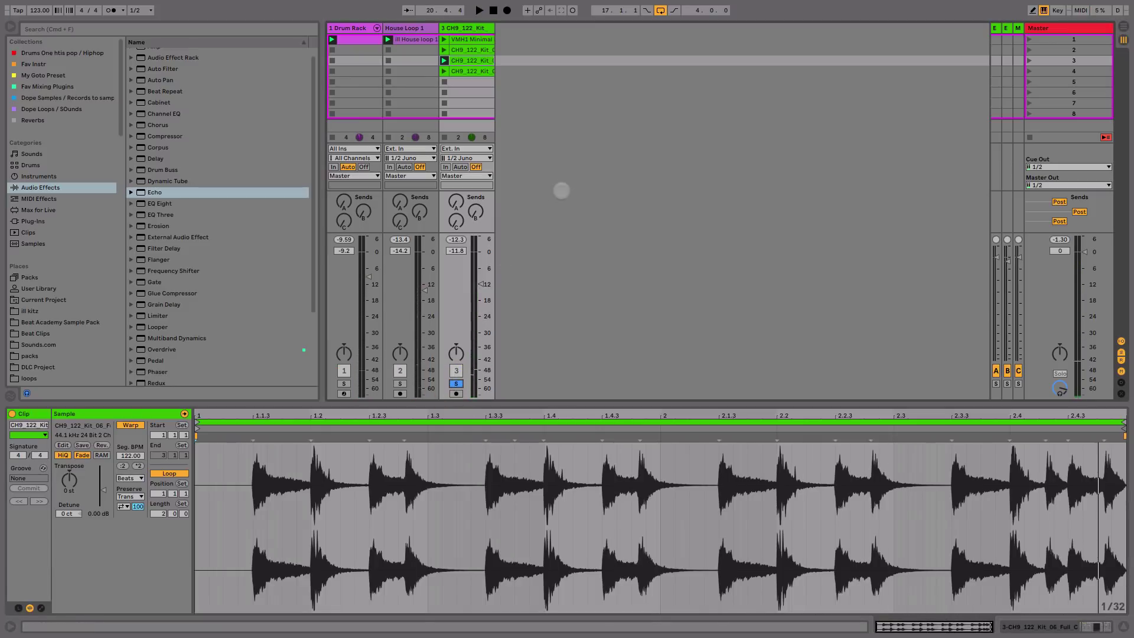
drag(495, 27, 506, 28)
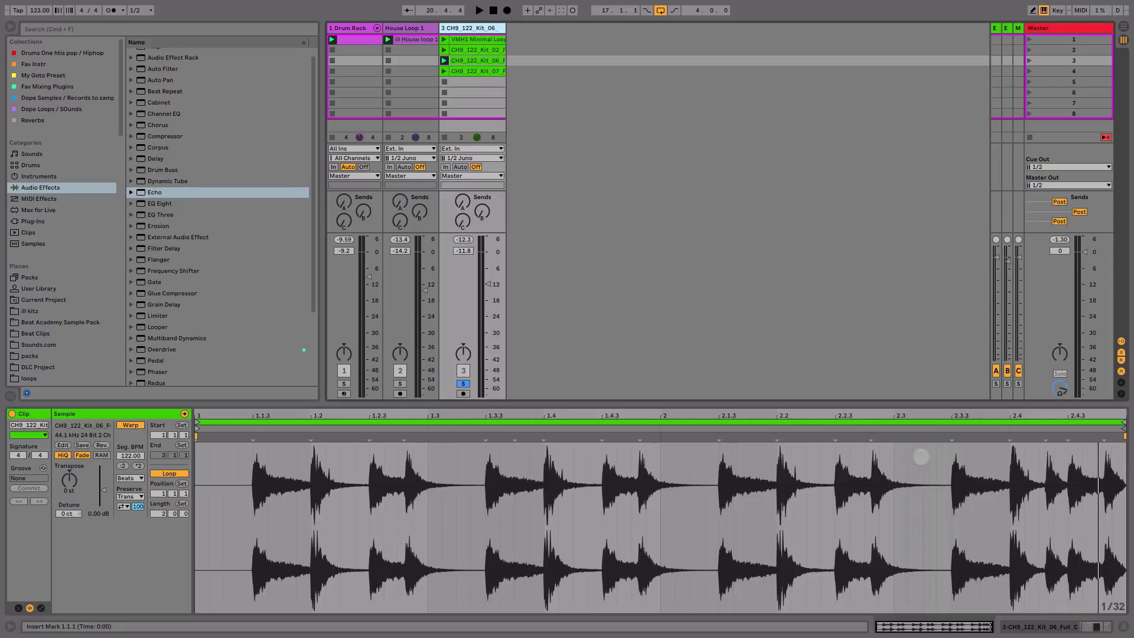
Play the soloed CH9_122_Kit_06 loop and highlight the stretch of its waveform just before 1.3.3
key(space)
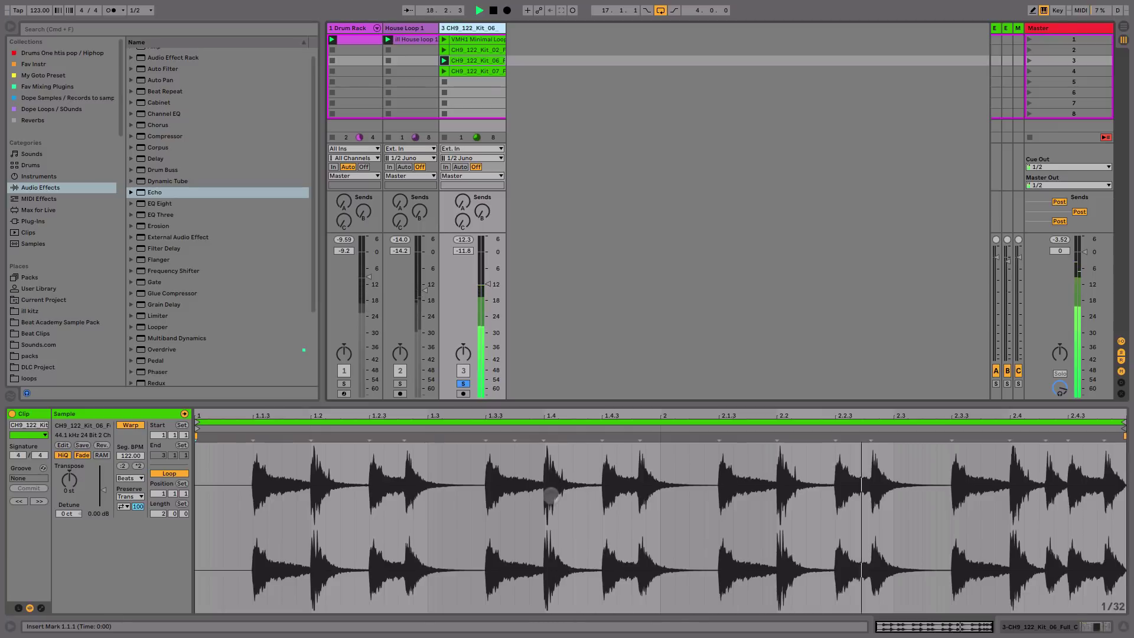
key(space)
drag(405, 475, 488, 491)
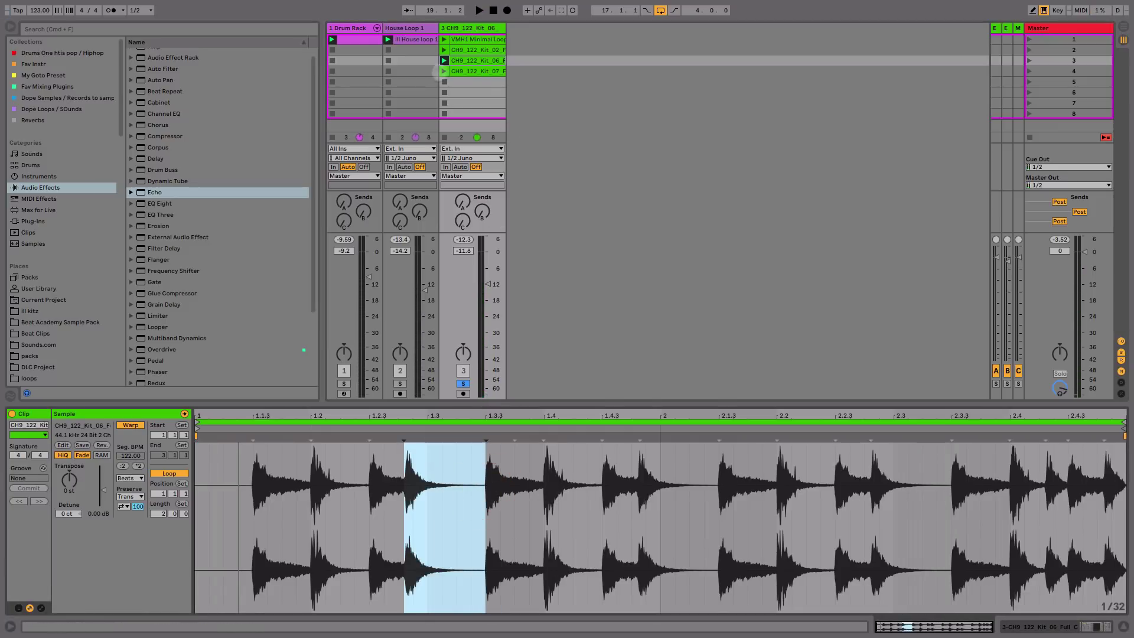
Audition the CH9_122_Kit_07 clip, then return to the CH9_122_Kit_06 clip and play it soloed
click(444, 70)
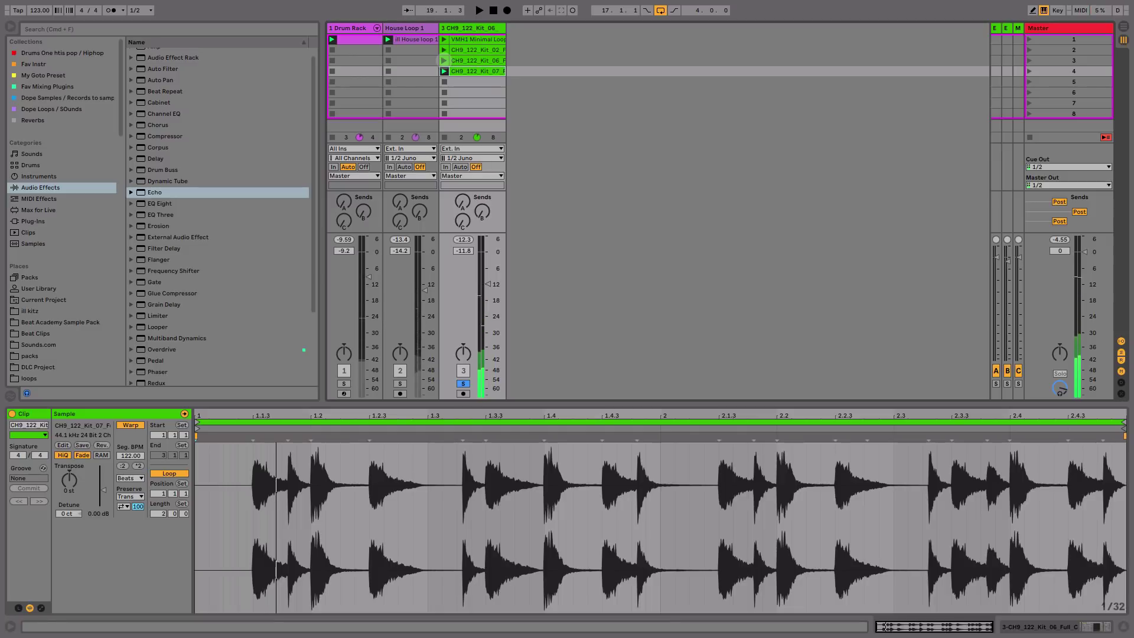
click(443, 60)
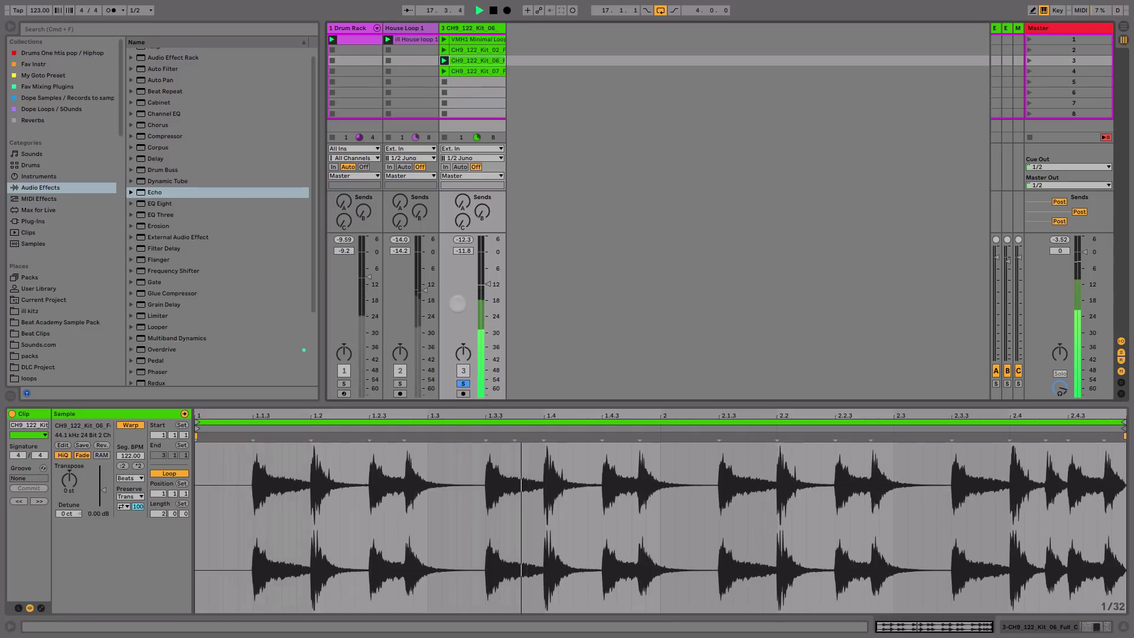
key(space)
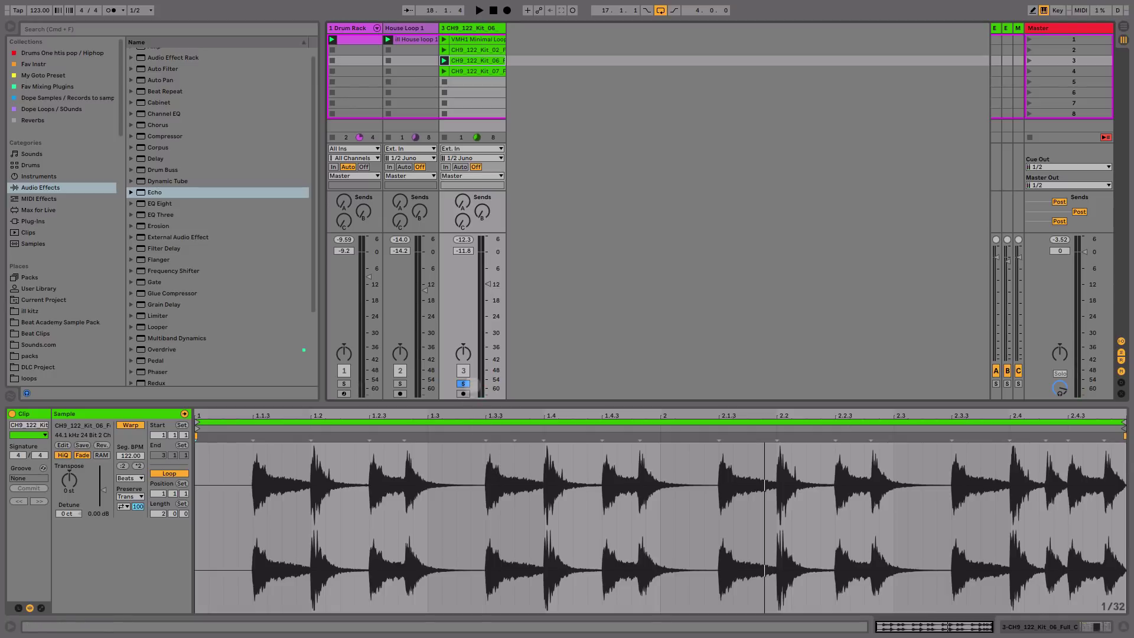
Unsolo track 3 and, in the Arrangement View, hand the track back to its arrangement clips
click(463, 383)
click(489, 60)
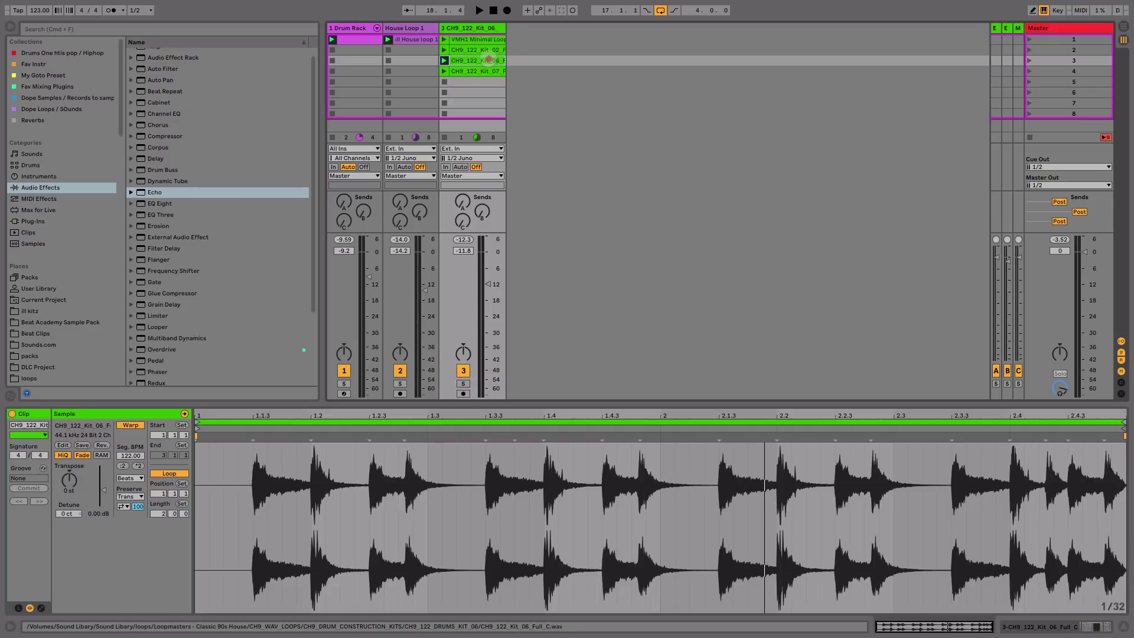
key(Tab)
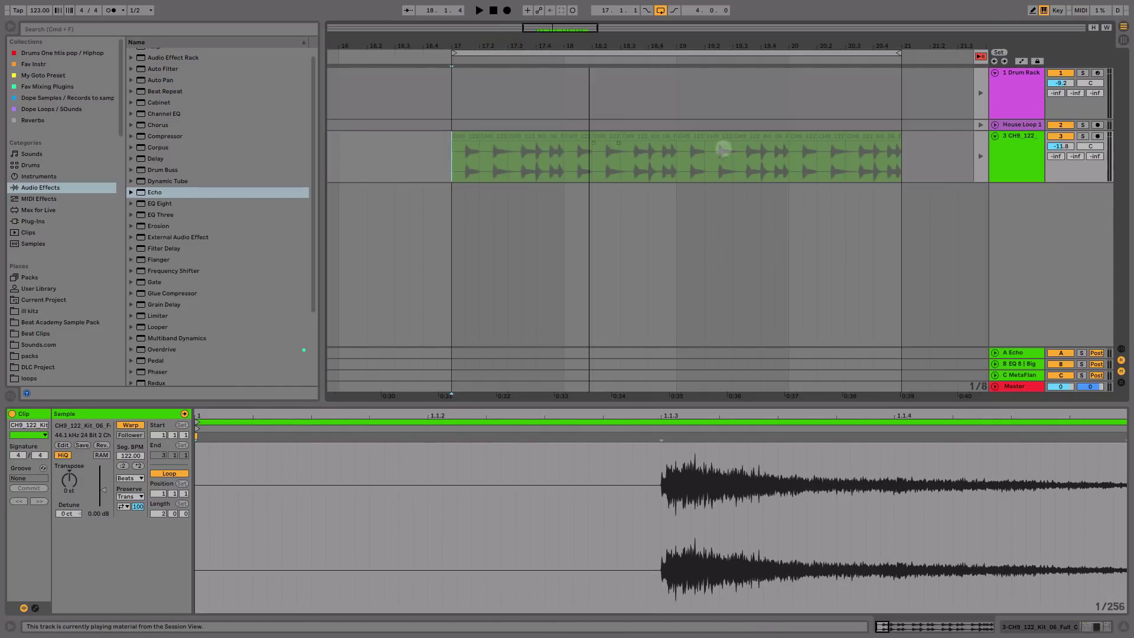
click(980, 155)
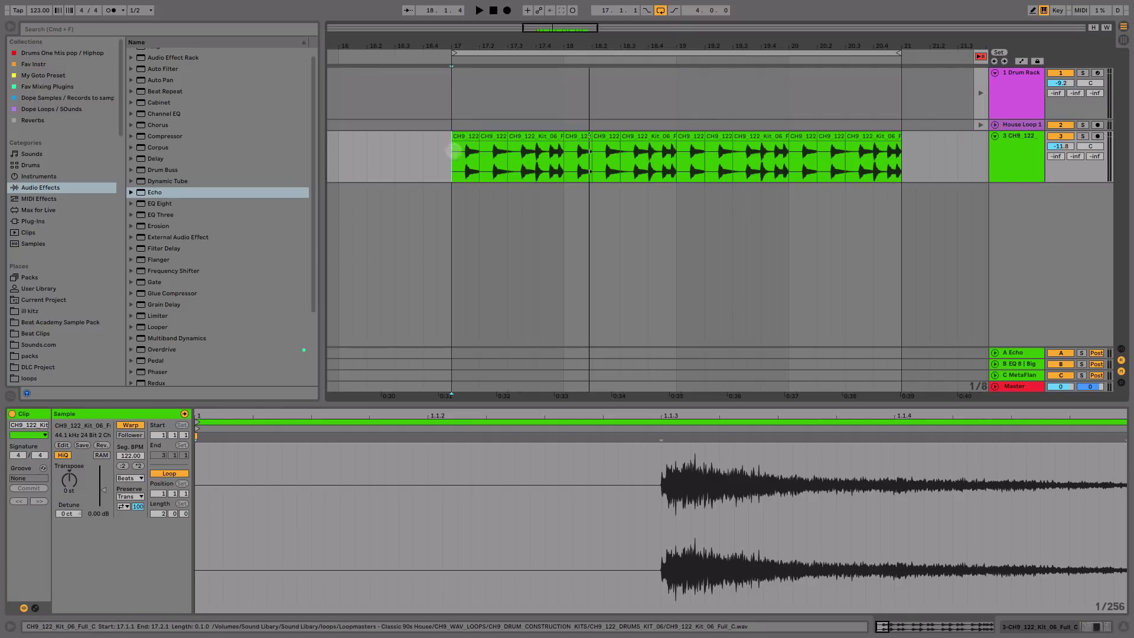
Solo track 3 in the arrangement and play its chopped CH9_122_Kit_06 clips from 17.1.1
click(451, 162)
key(space)
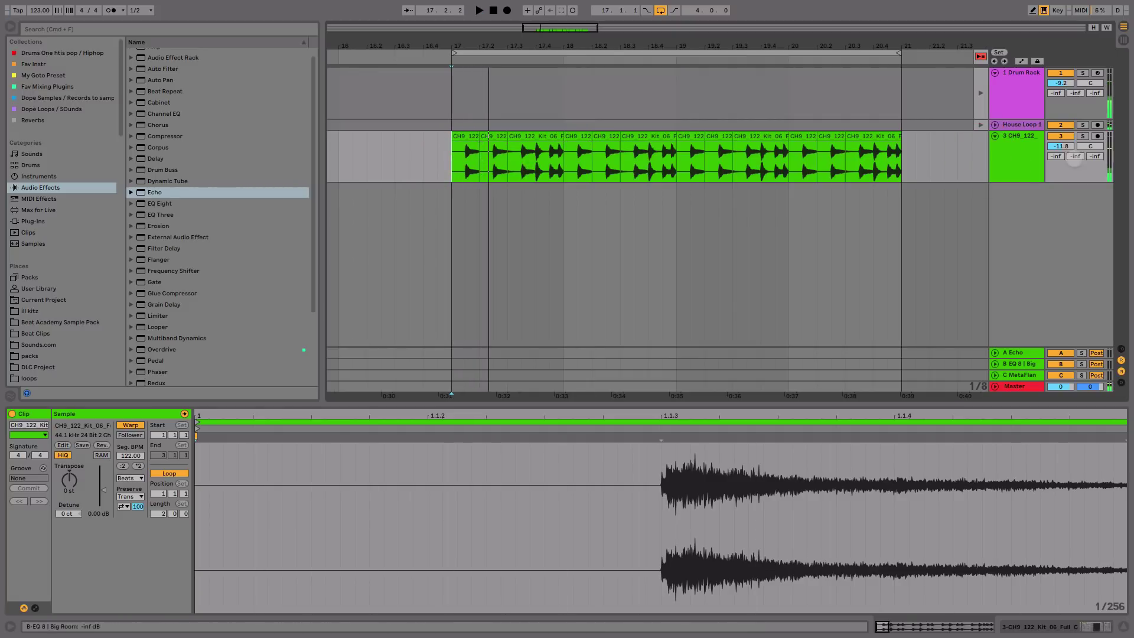
click(1082, 136)
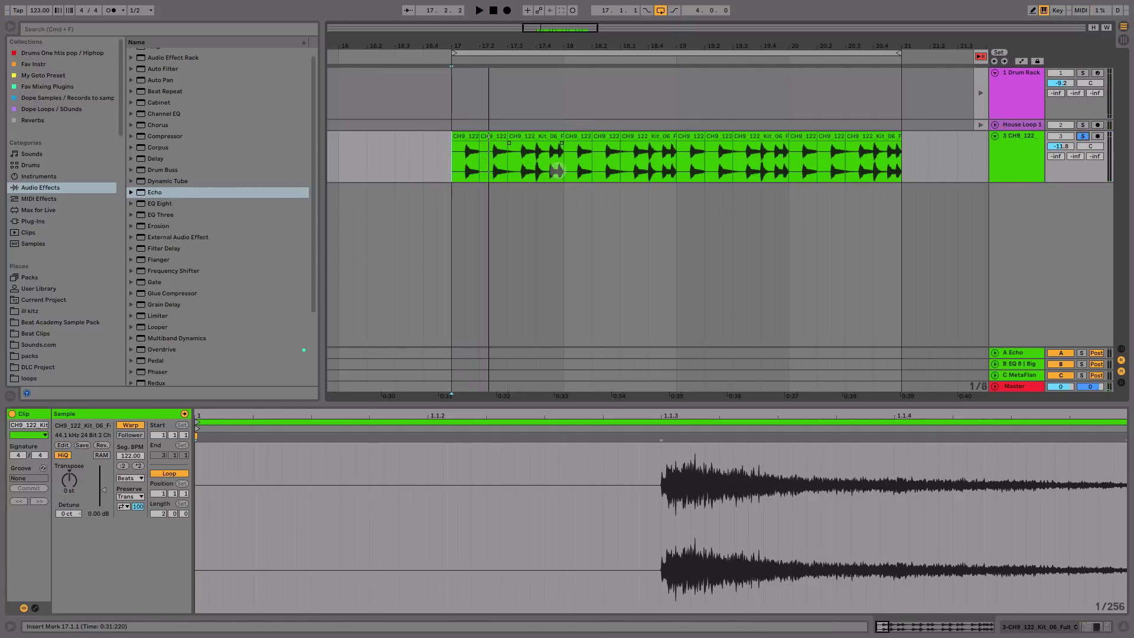
key(space)
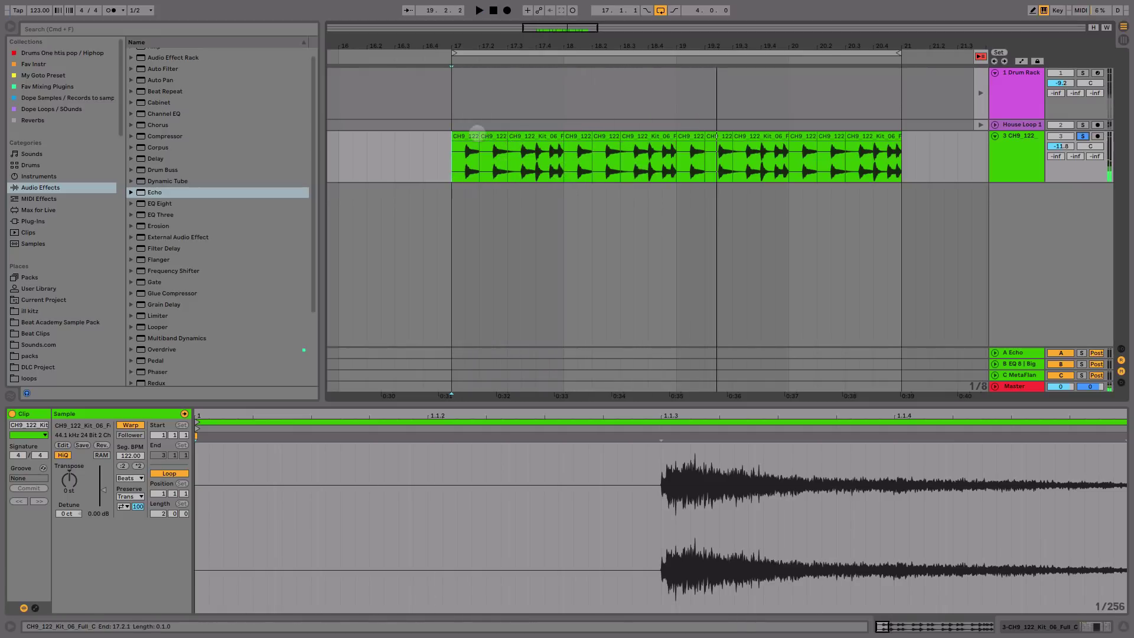
key(space)
Extend the first CH9_122_Kit_06 clip to fill the bar from 17.1.1 to 18.1.1 and play it
click(486, 135)
drag(486, 136, 561, 139)
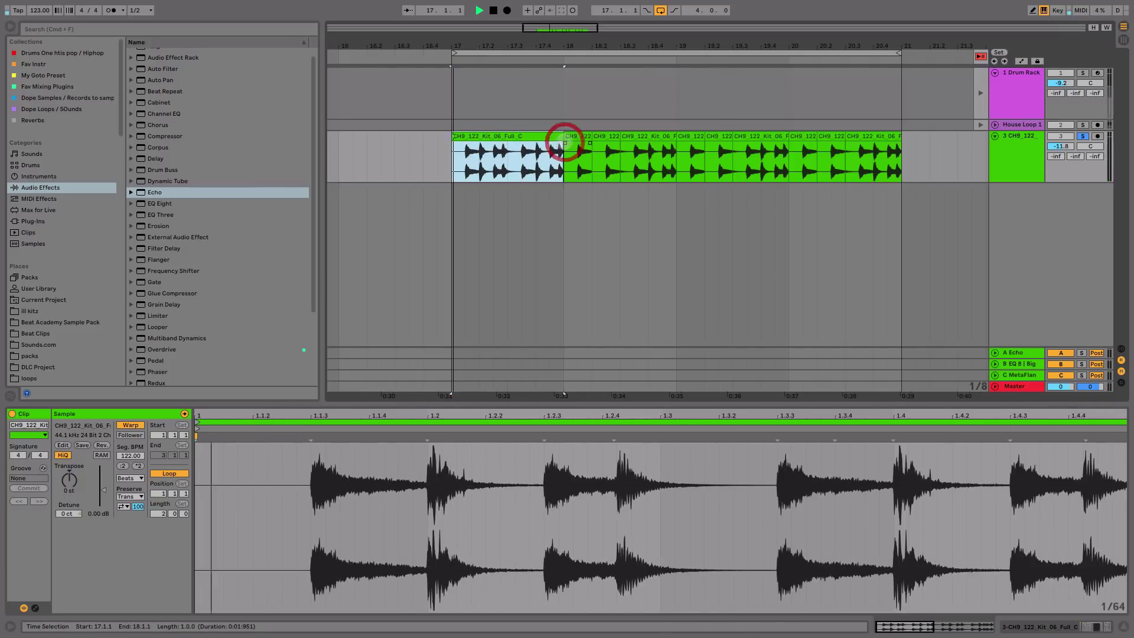
key(space)
key(space)
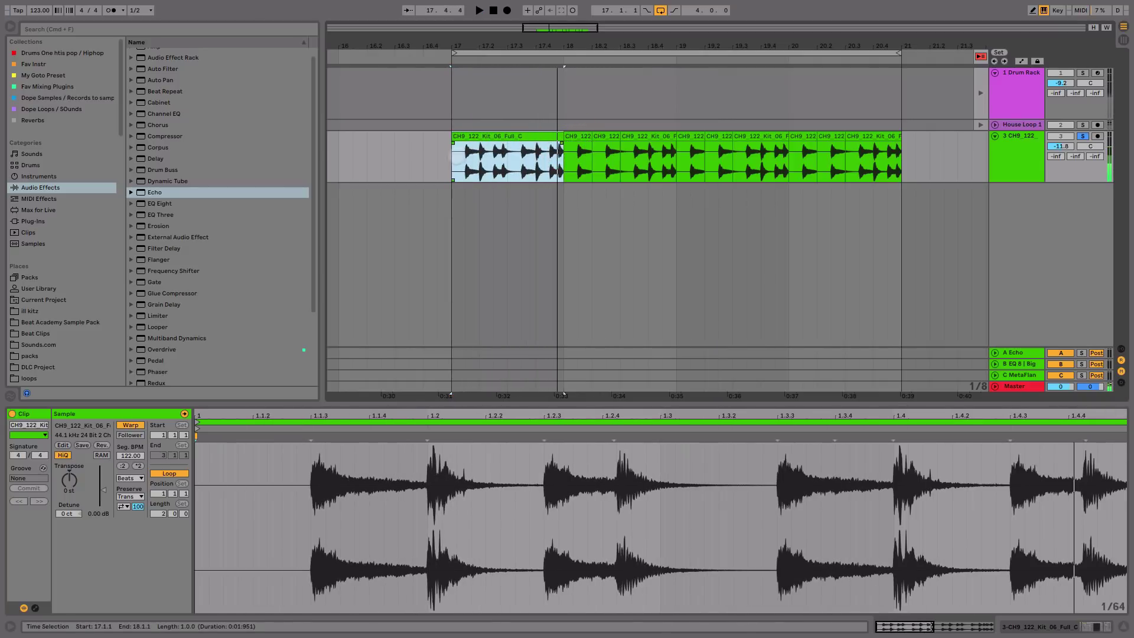
Split off the first beat at 17.1.1, duplicate it onto 17.2.1 and play the re-chopped loop from the start
drag(454, 165, 475, 165)
key(super+e)
key(super+d)
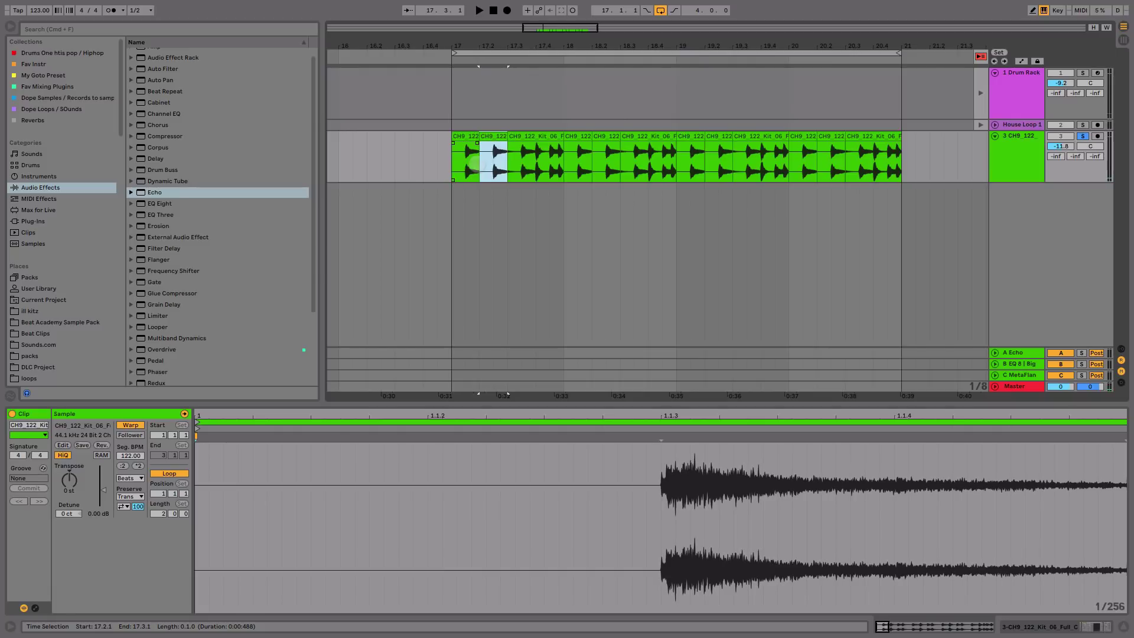
click(452, 167)
key(space)
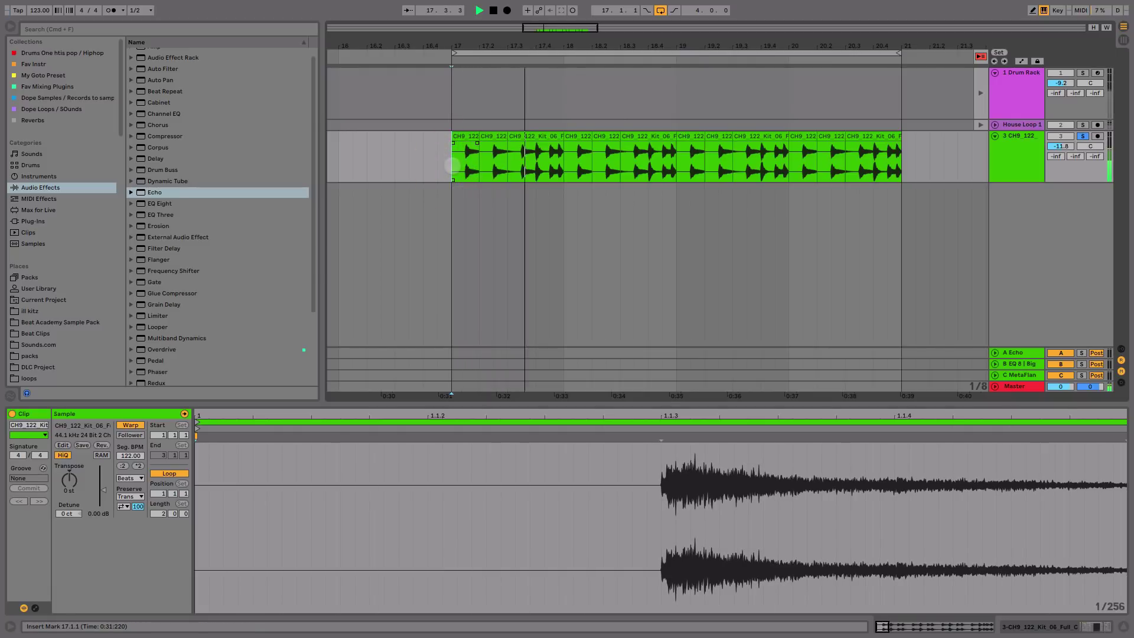
key(space)
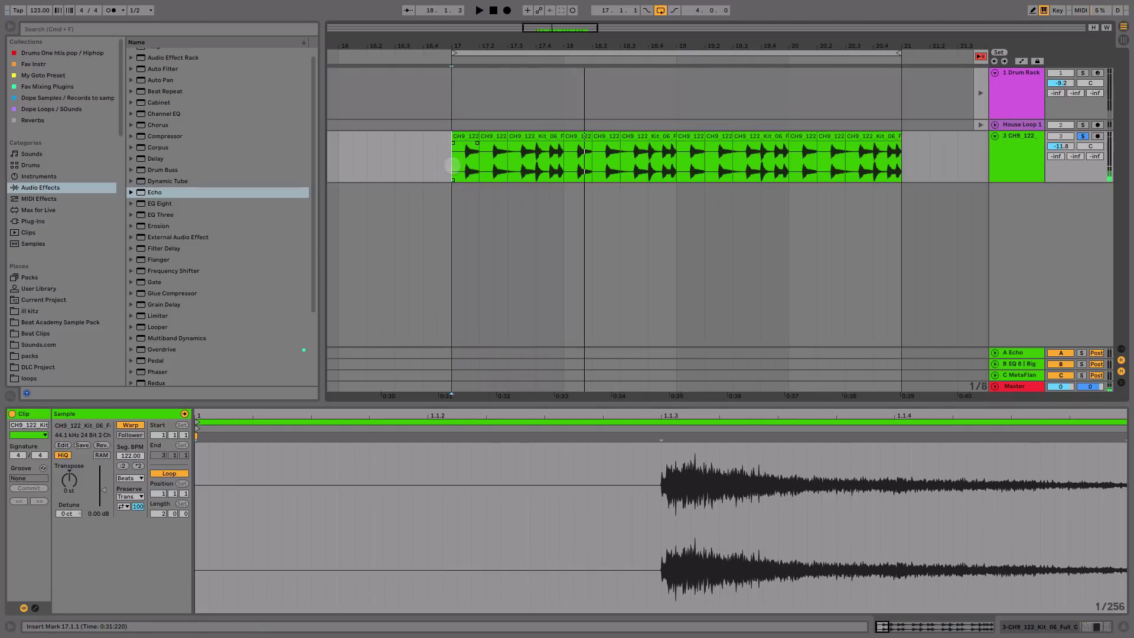
In the Session View, unsolo track 3 and play it together with the Drum Rack and House Loop clips while fine-tuning its volume
drag(903, 155, 448, 169)
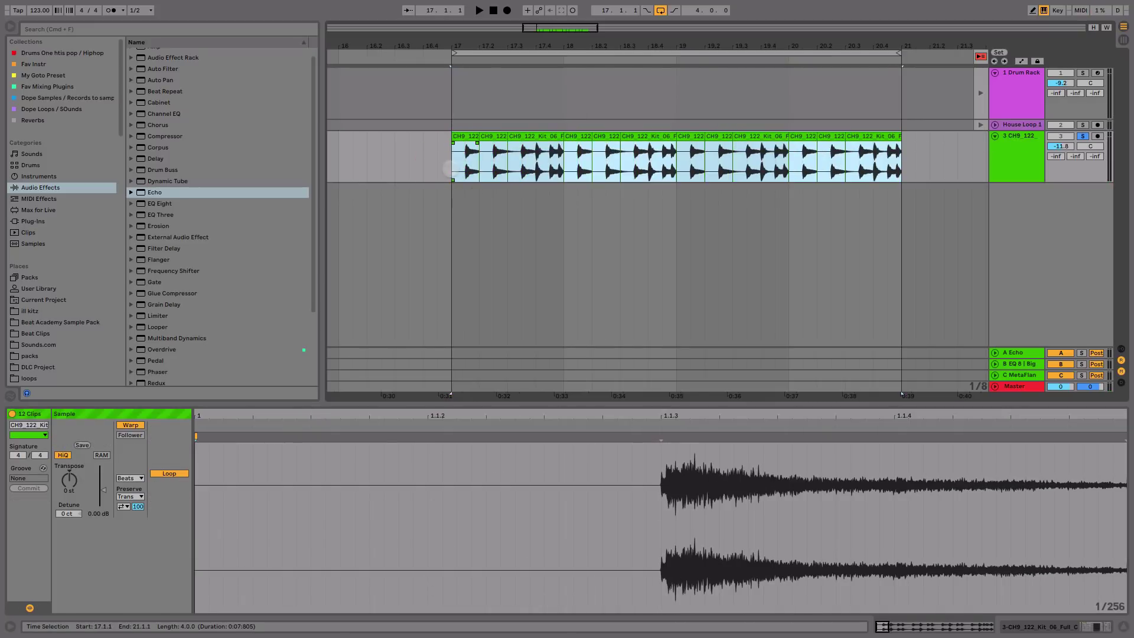
key(Tab)
click(351, 40)
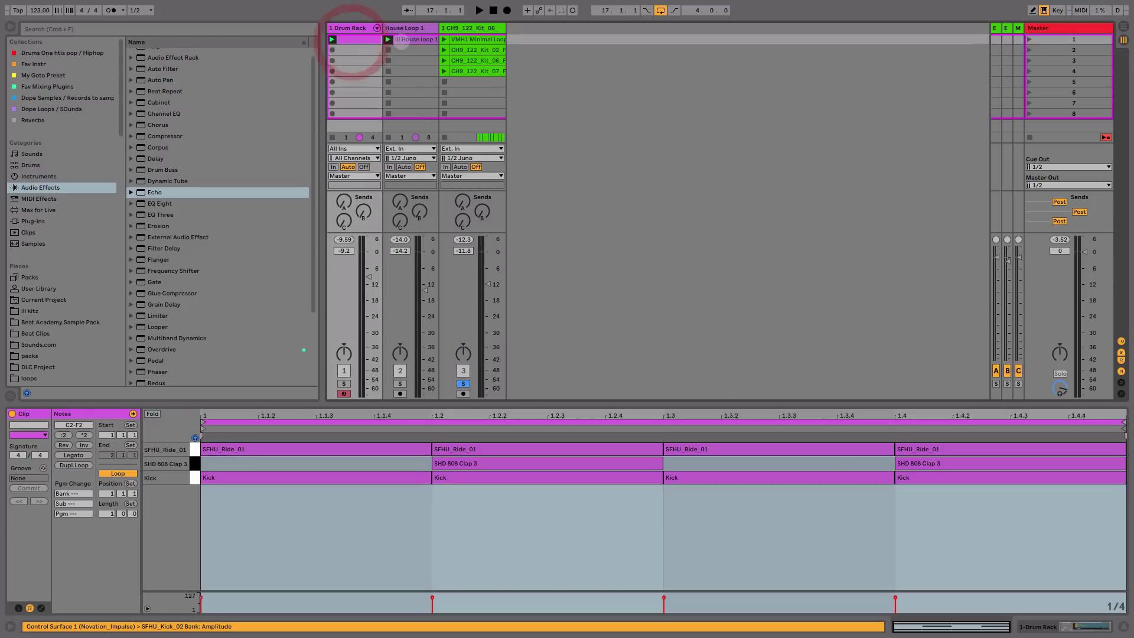
click(402, 40)
click(463, 383)
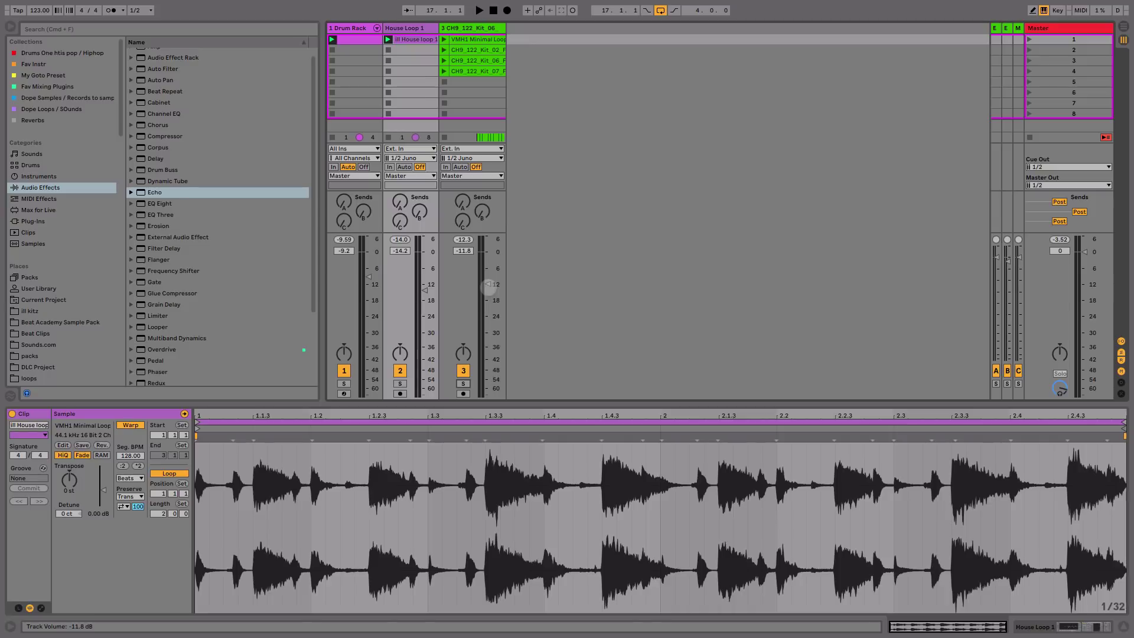
key(space)
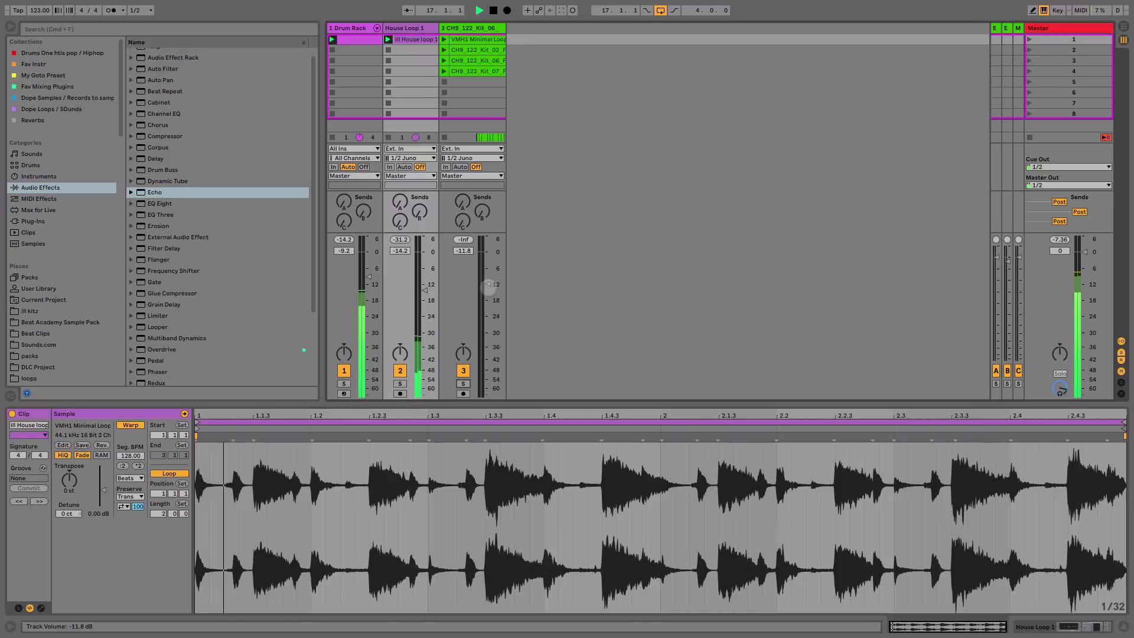
drag(488, 287, 487, 286)
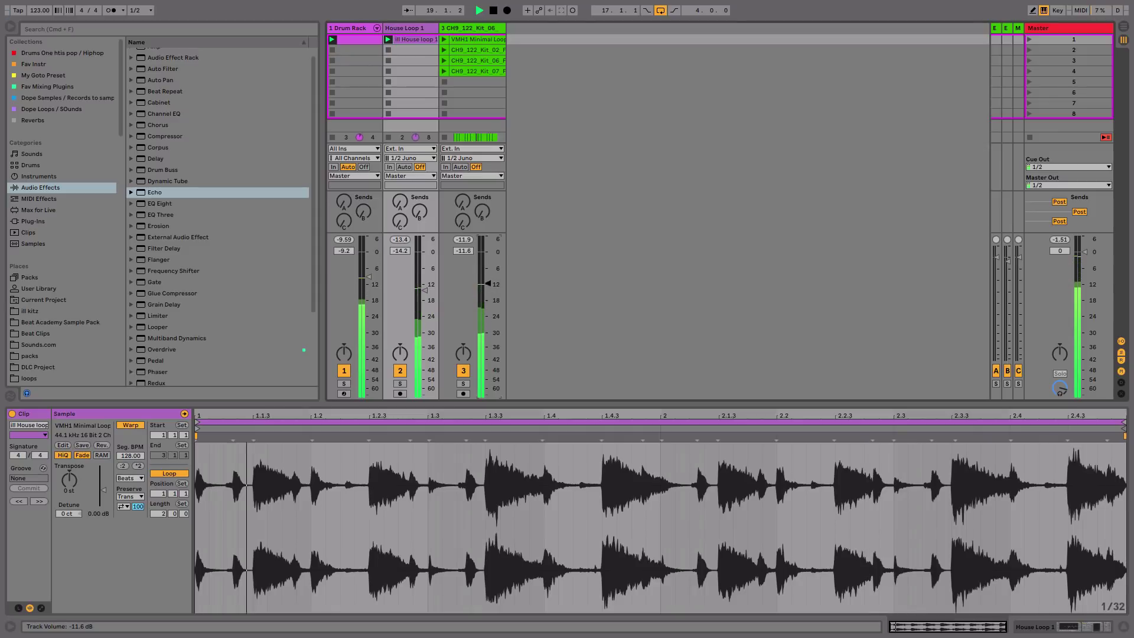
Enable the EQ Eight on track 3 and raise its low-cut frequency to 198 Hz during playback
click(490, 28)
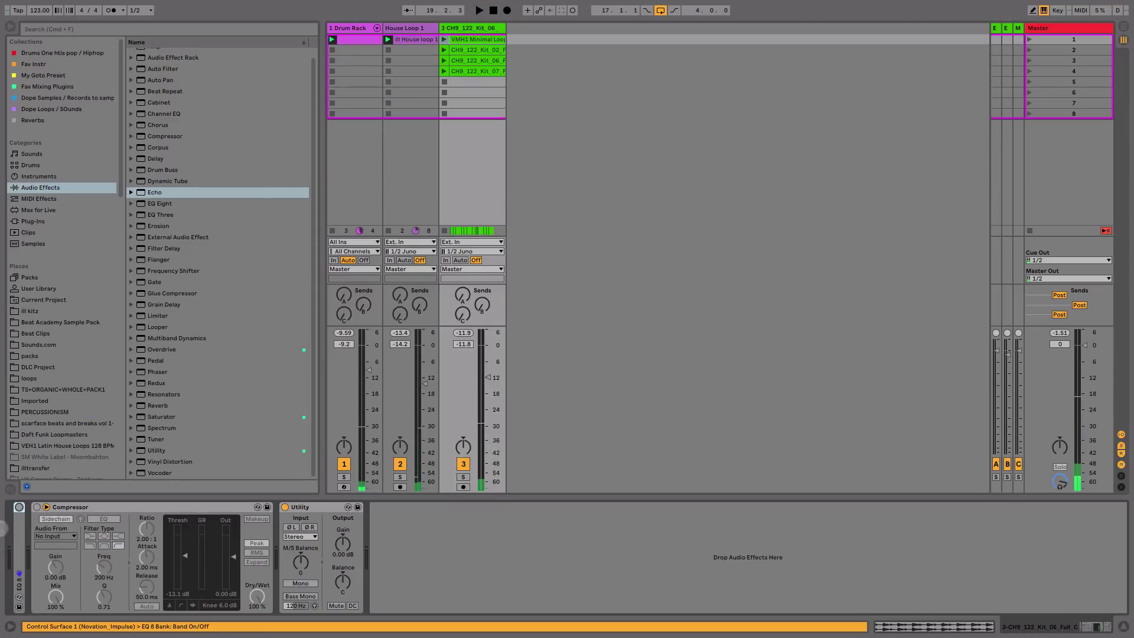
double_click(18, 546)
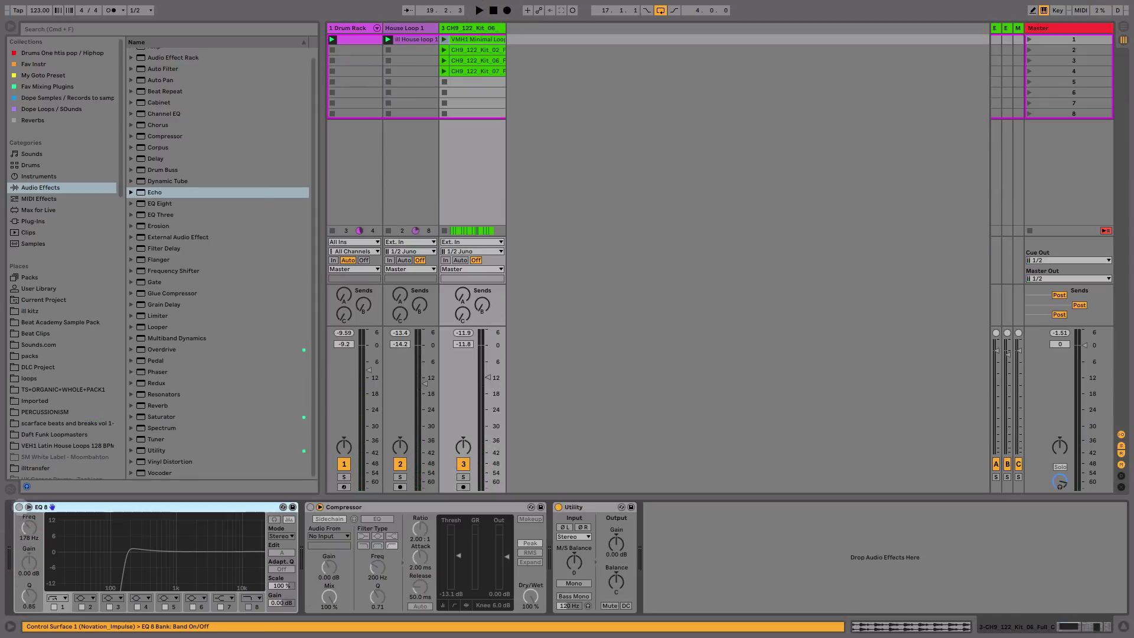
click(19, 507)
key(space)
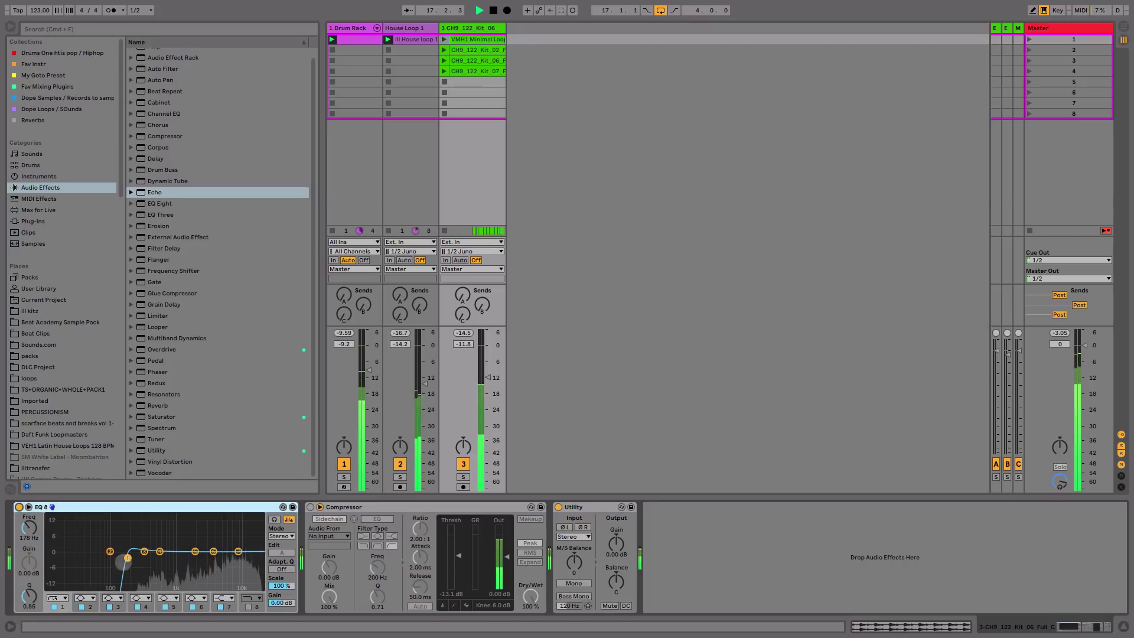
drag(126, 560, 131, 561)
key(space)
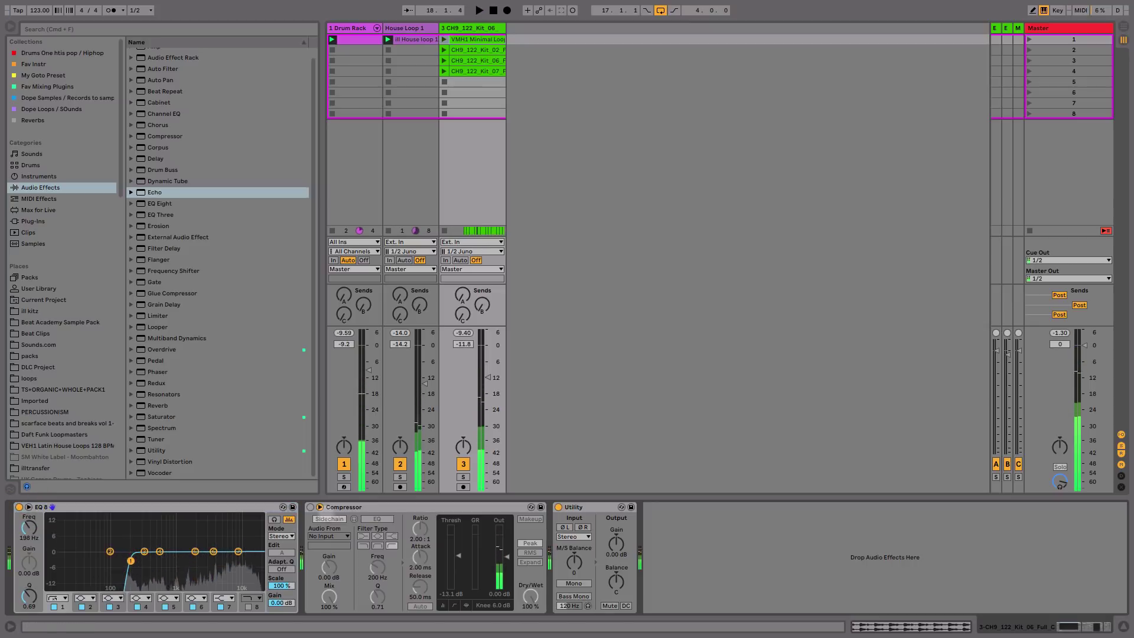
Enable track 3's Compressor, sidechain it from the Drum Rack's Kick Pre FX signal, and set the track volume to -12.0 dB during playback
click(342, 507)
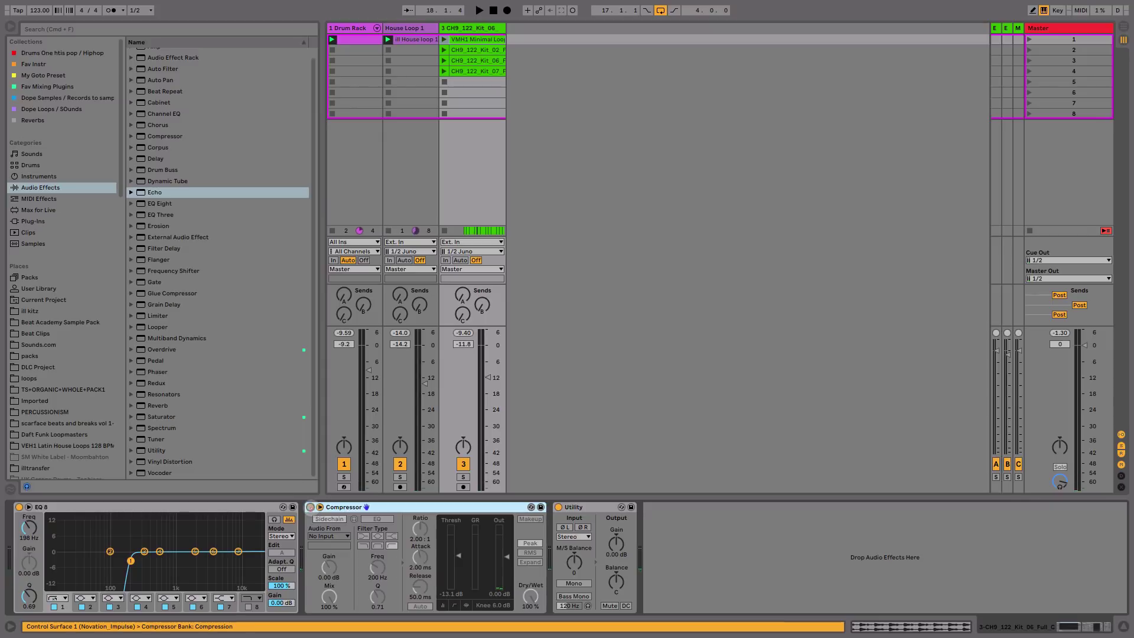
click(310, 507)
click(329, 535)
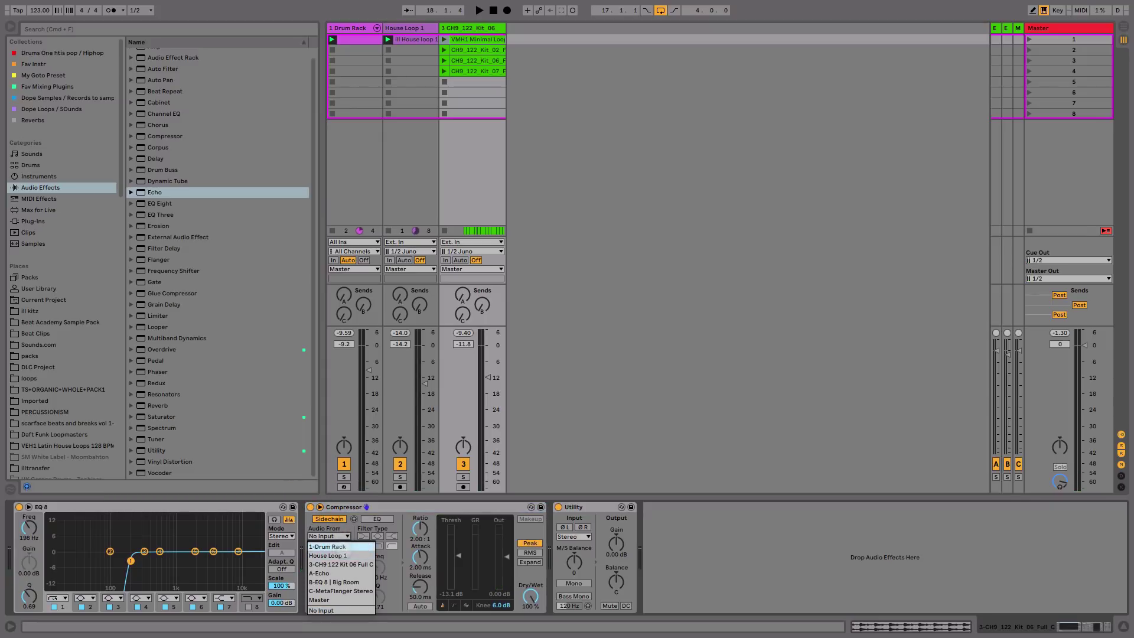
click(345, 546)
click(341, 545)
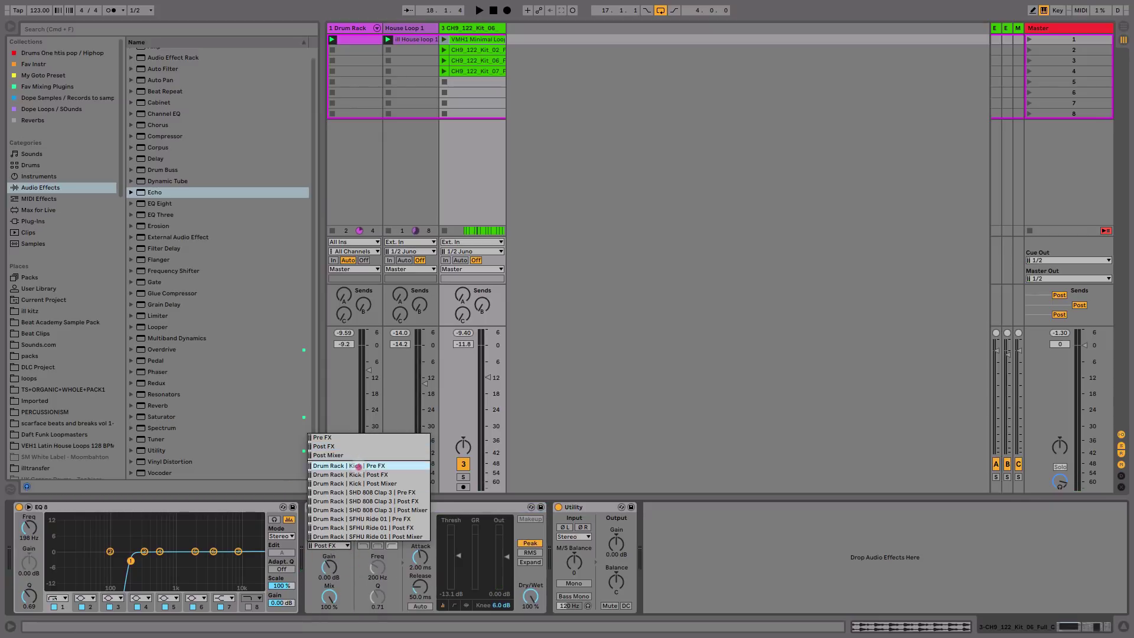
click(354, 465)
key(space)
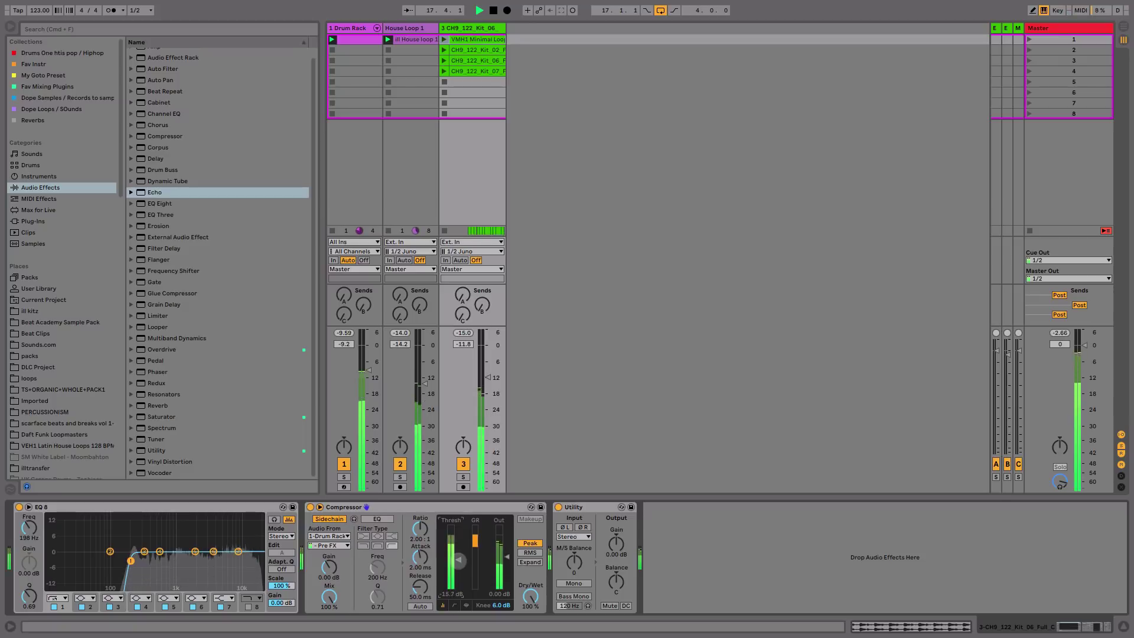
mouse_move(488, 378)
mouse_down()
mouse_move(425, 385)
mouse_move(487, 377)
mouse_up()
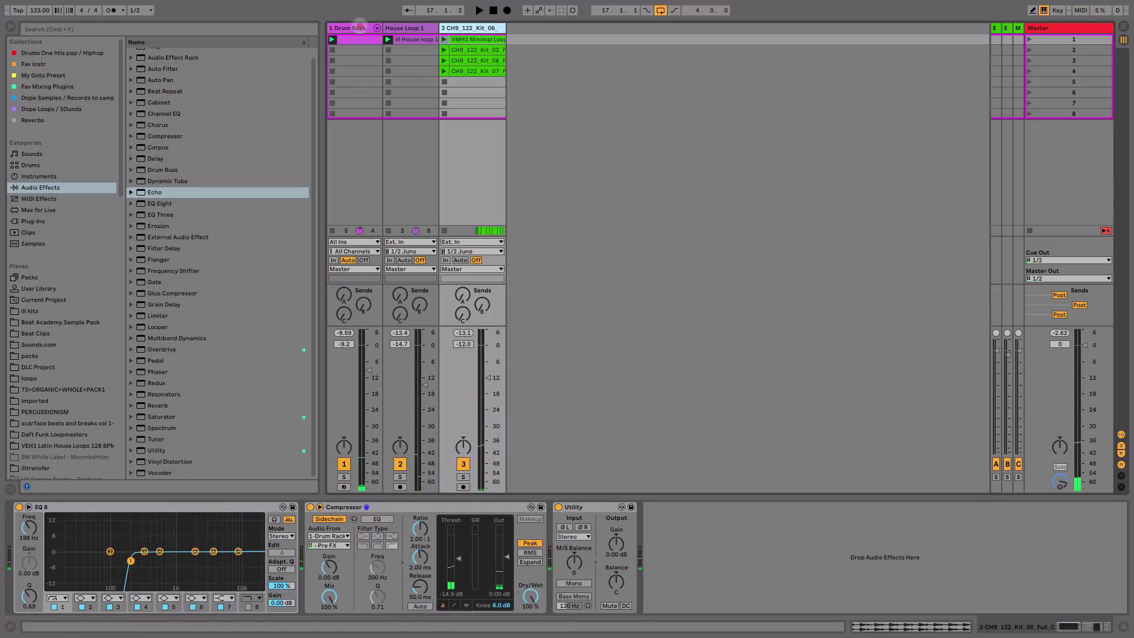
Group the Drum Rack, House Loop 1 and CH9_122_Kit_06 tracks into a Drums group and unfold it to show its tracks
click(355, 28)
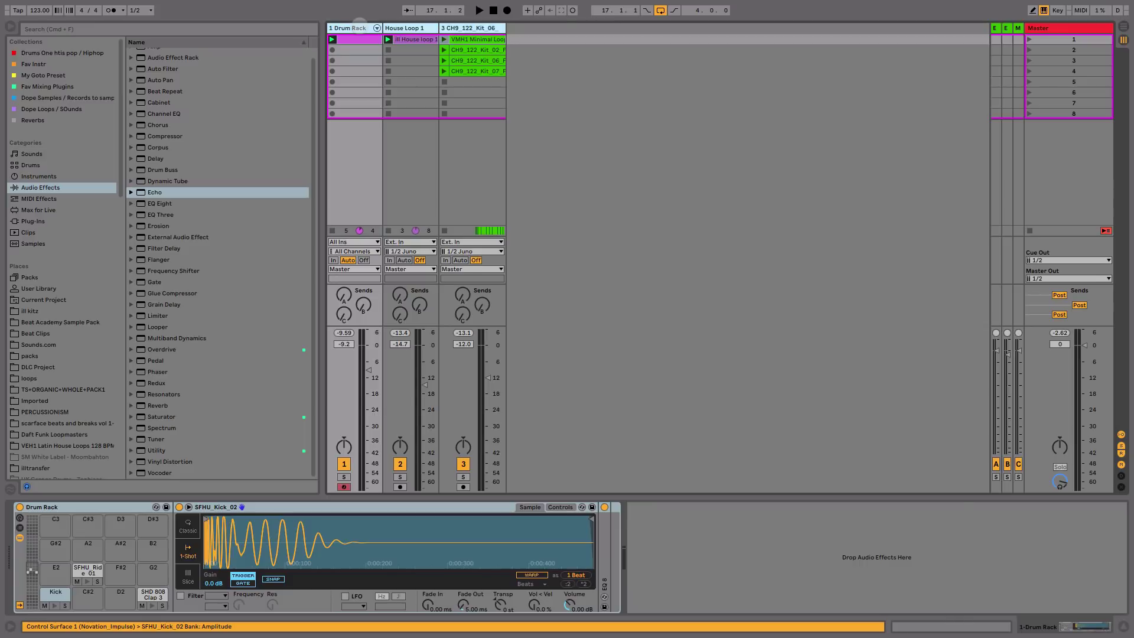
key(super+g)
click(377, 28)
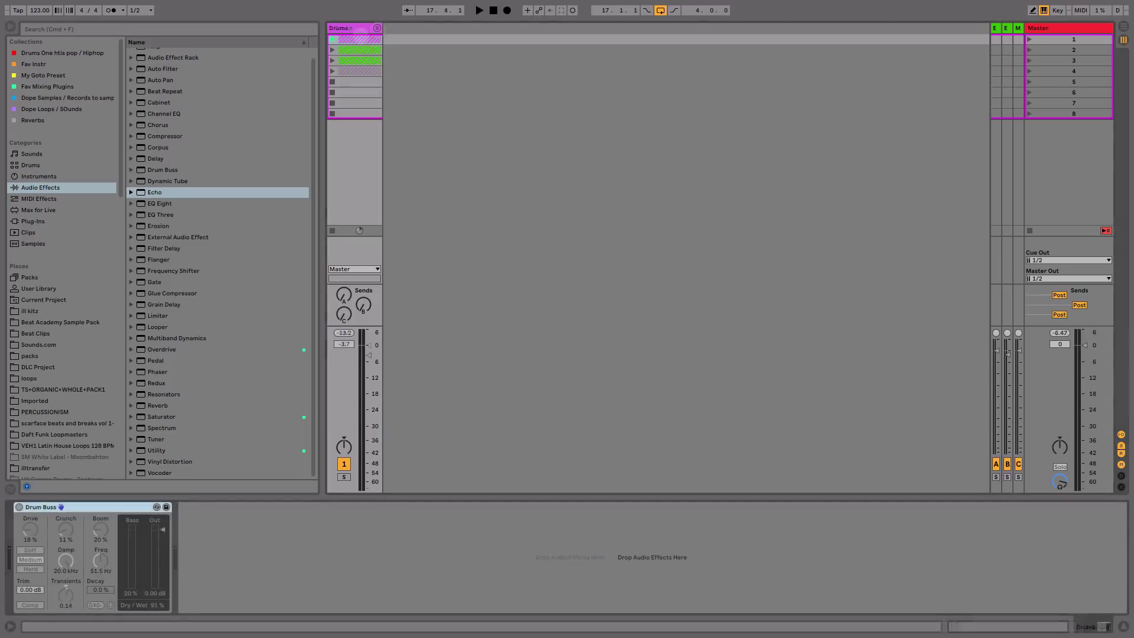
click(351, 33)
click(377, 28)
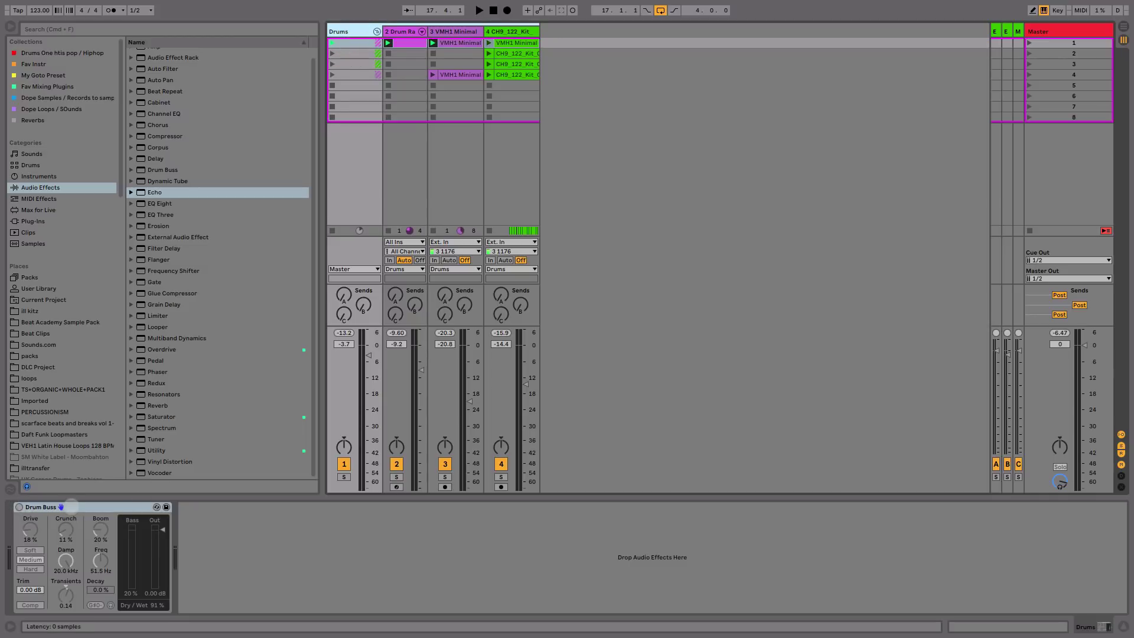
Enable the Drum Buss effect on the Drums group and fold the group
click(71, 506)
click(19, 507)
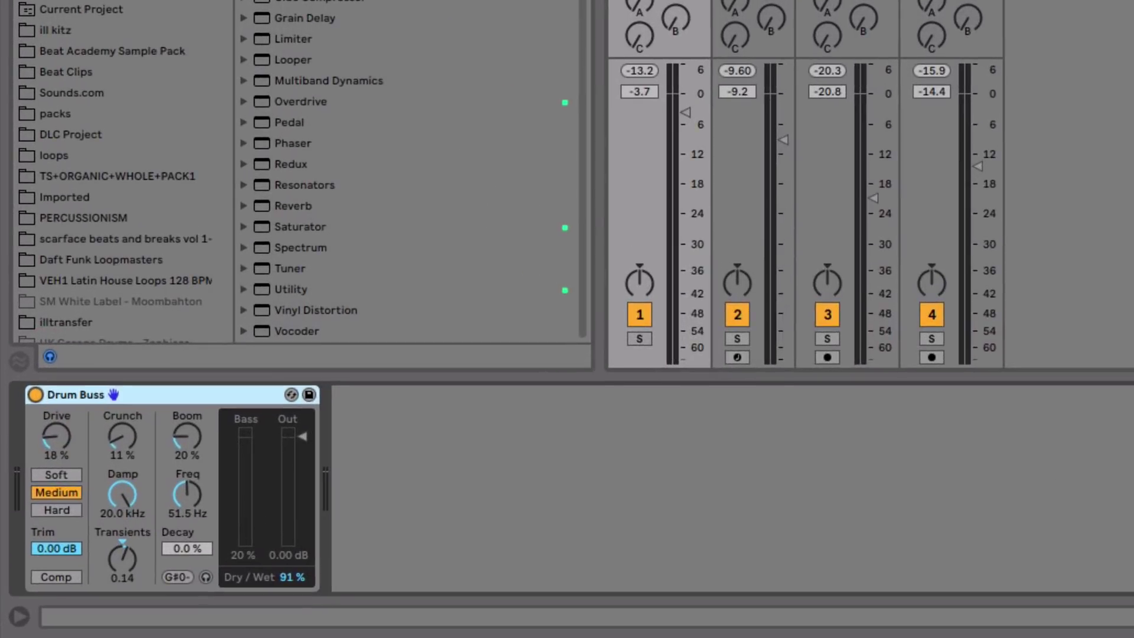
click(704, 0)
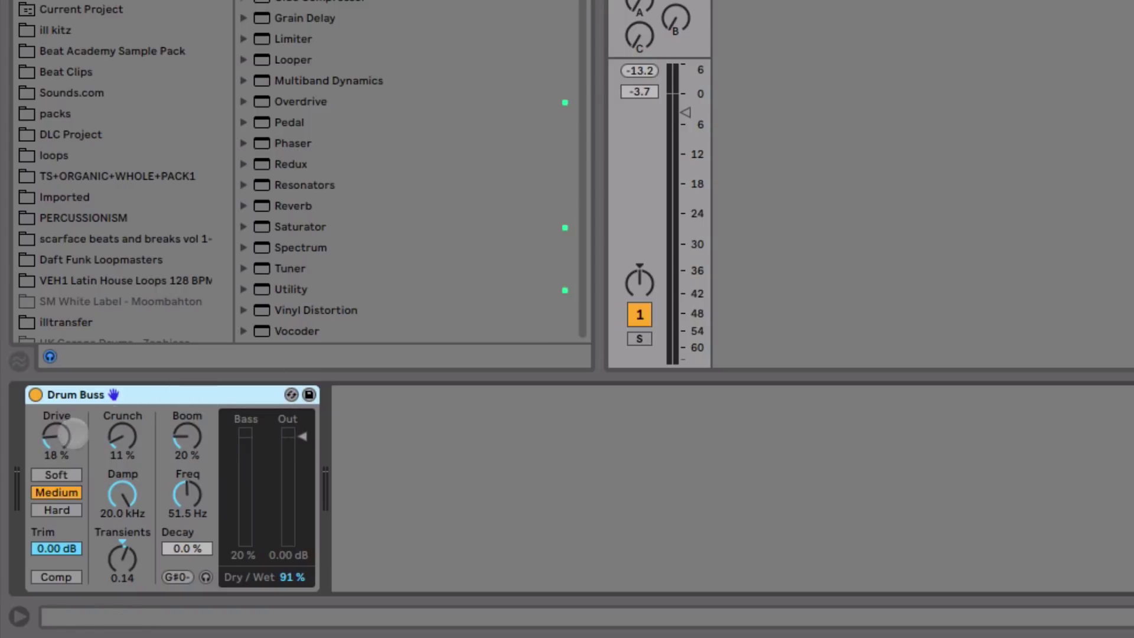
Adjust the Drum Buss to Drive 18 %, Crunch 10 %, Damp 20.0 kHz, Transients 0.14 and Boom 21 %
drag(56, 437, 56, 432)
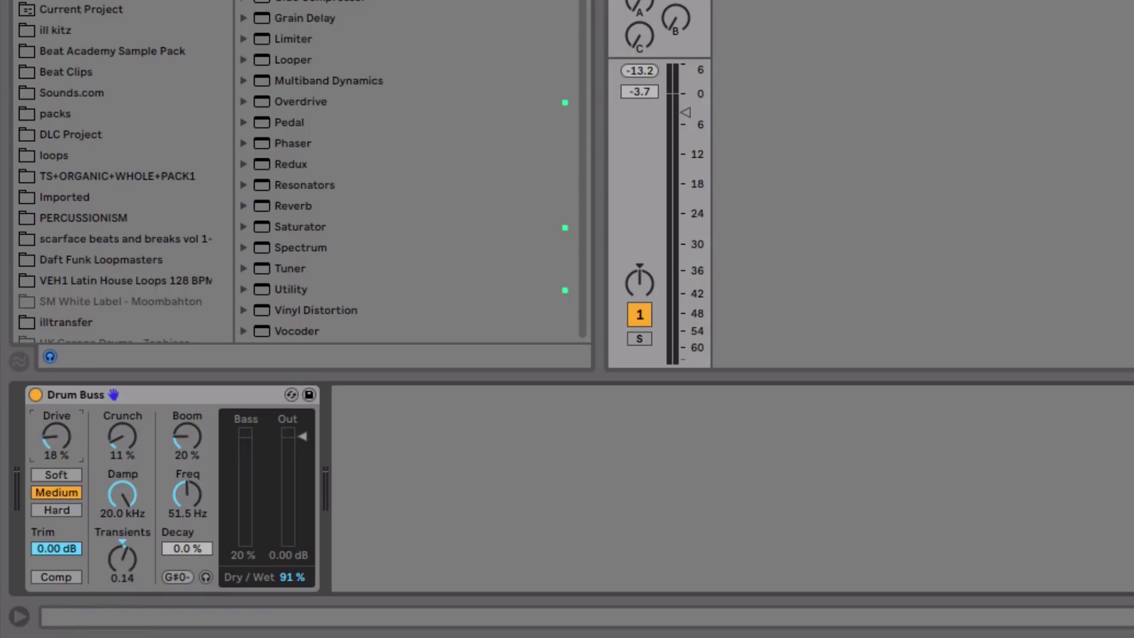
click(122, 437)
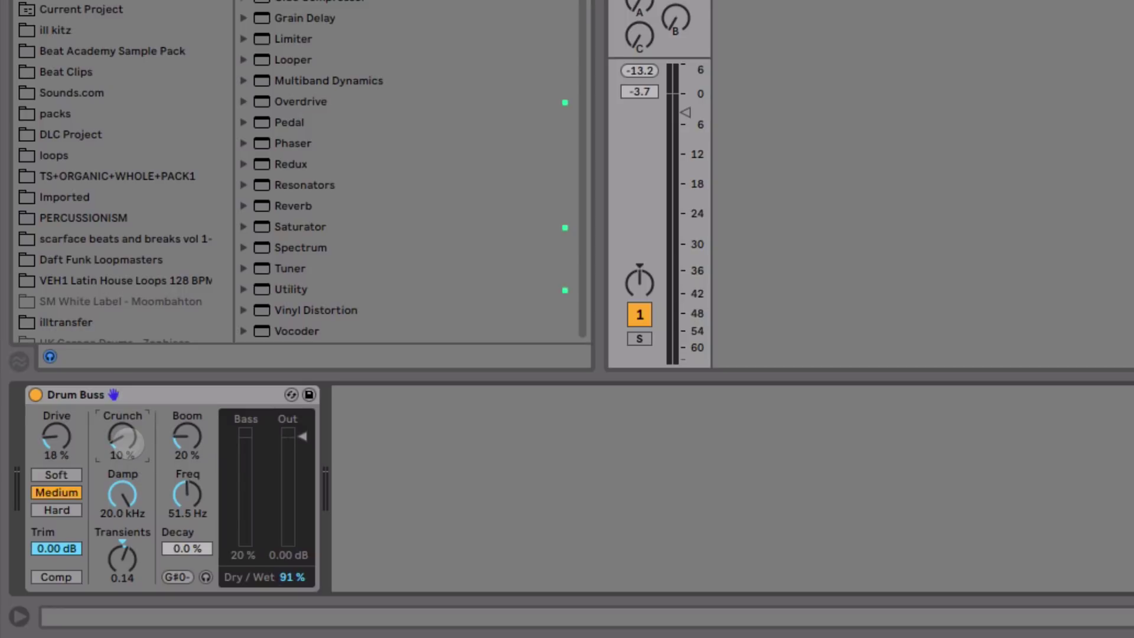
click(124, 494)
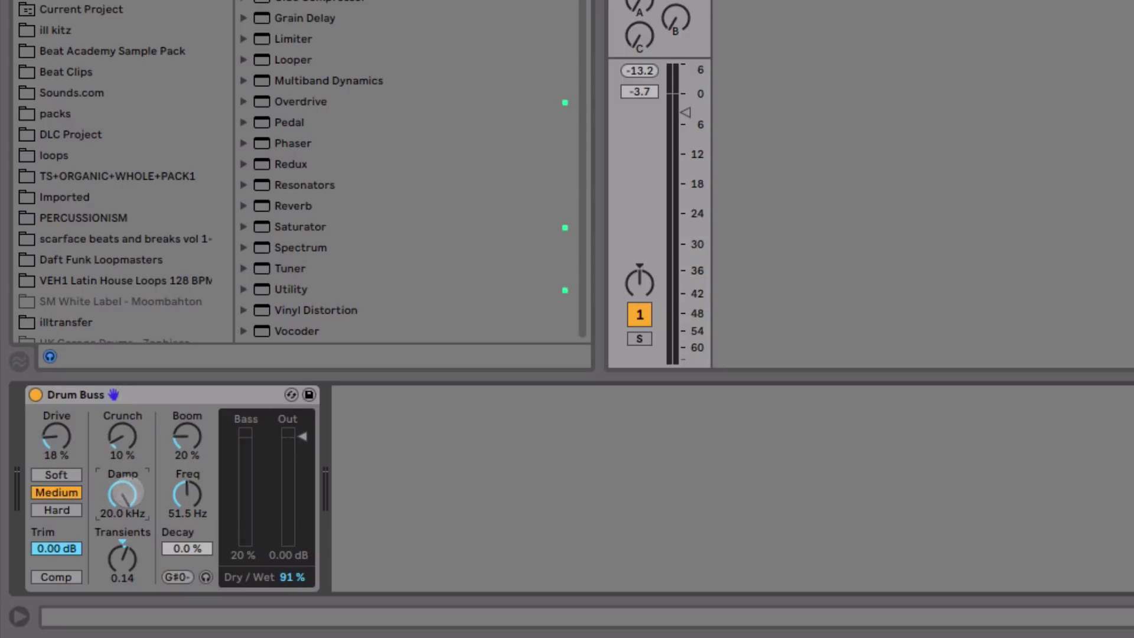
drag(124, 493, 124, 499)
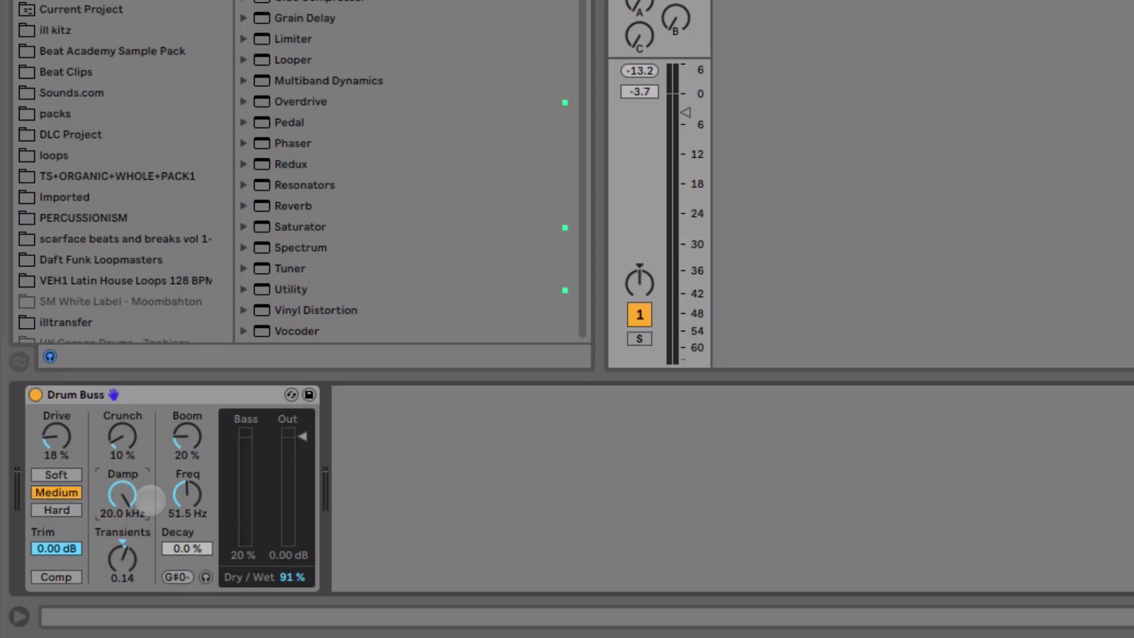
drag(121, 494, 121, 496)
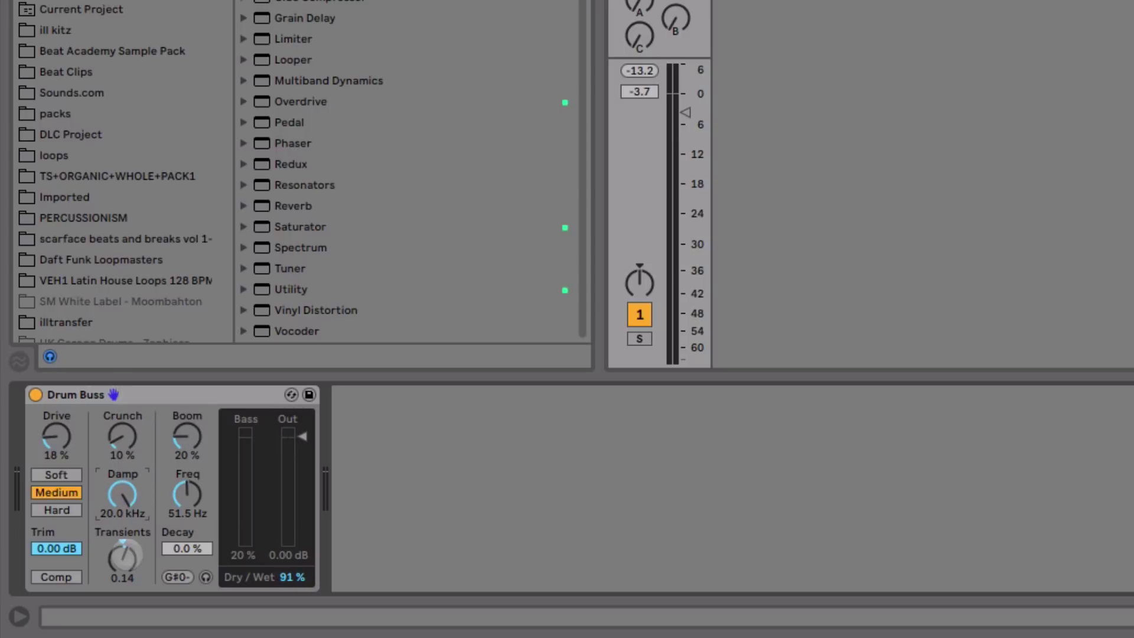
click(128, 563)
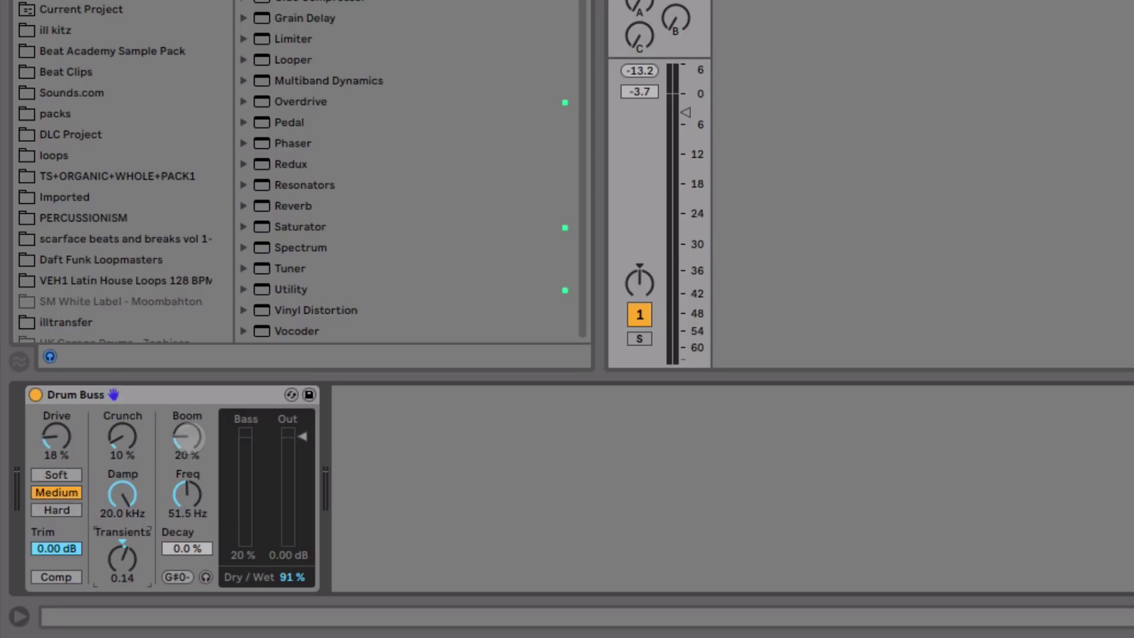
click(187, 437)
mouse_move(190, 435)
mouse_down()
mouse_move(191, 462)
mouse_move(190, 450)
mouse_up()
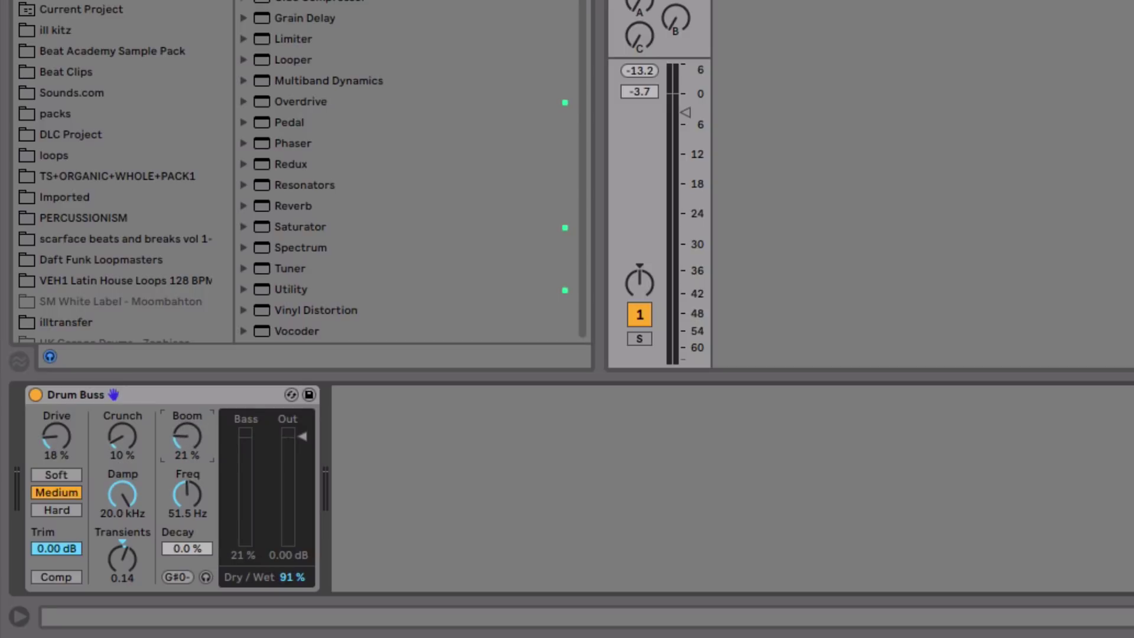
drag(187, 436, 187, 433)
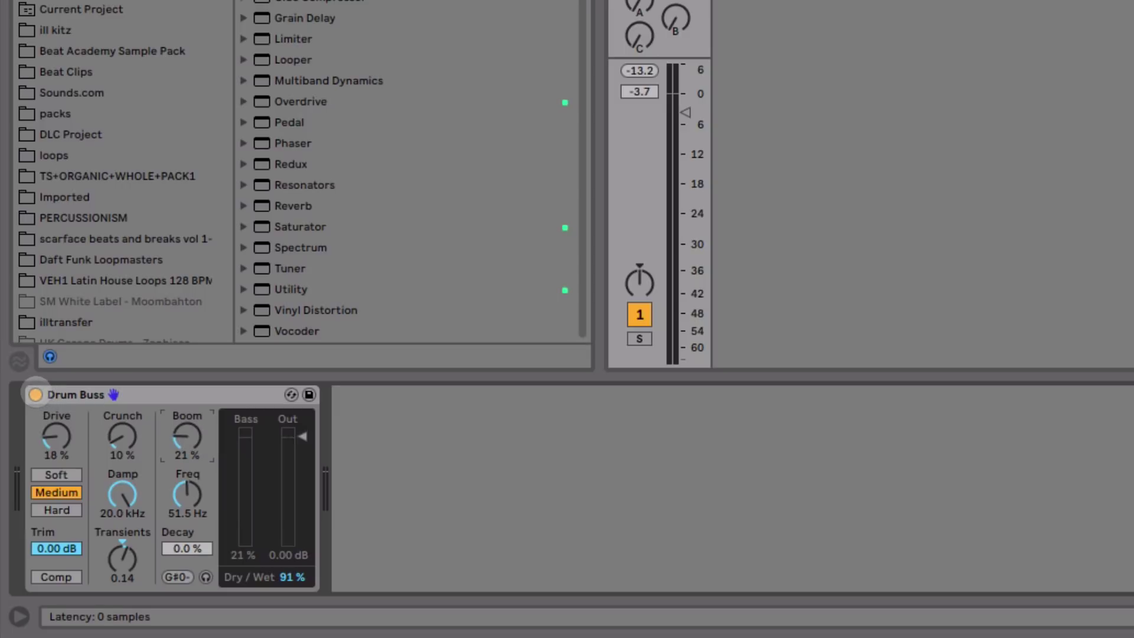
Compare the drums with Drum Buss bypassed and enabled during playback, and raise Boom to 24 %
click(35, 394)
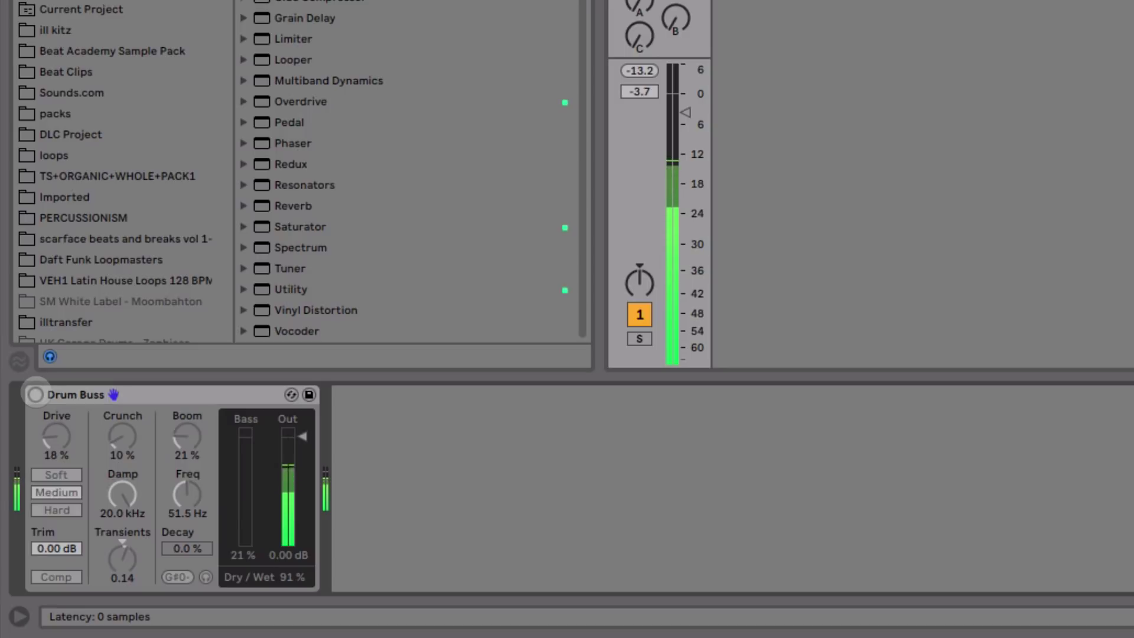
click(36, 394)
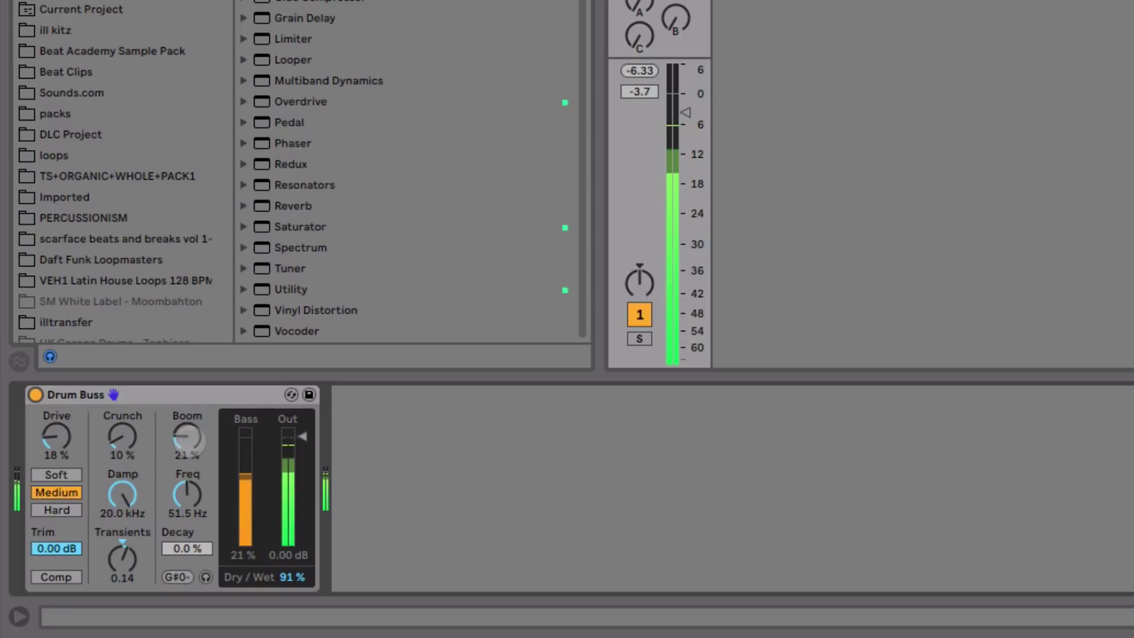
drag(188, 440, 188, 435)
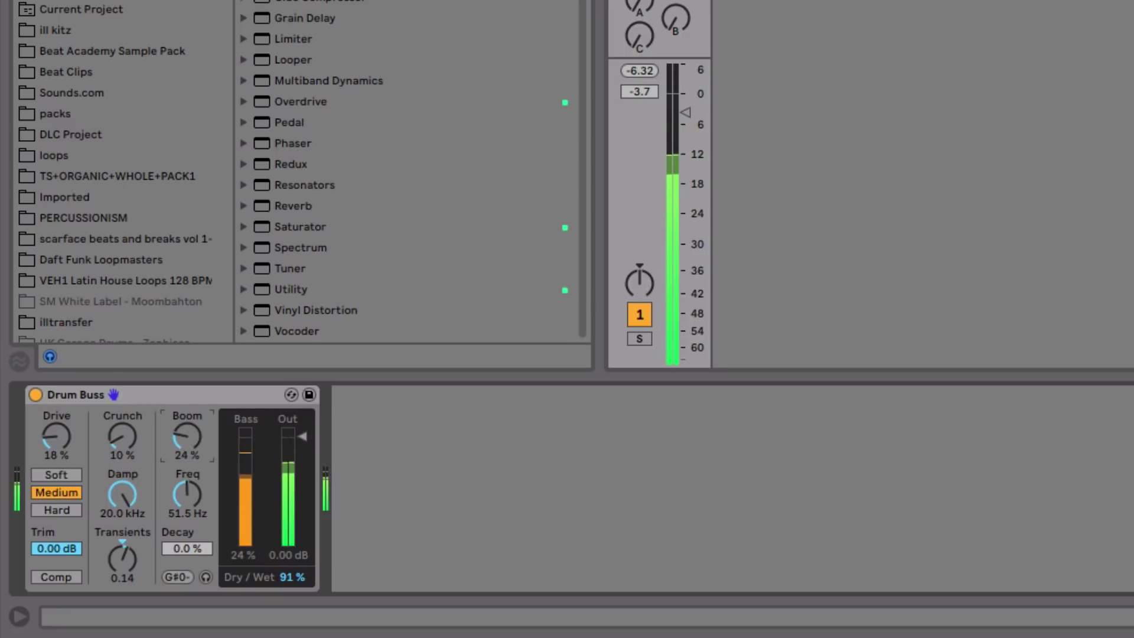
key(space)
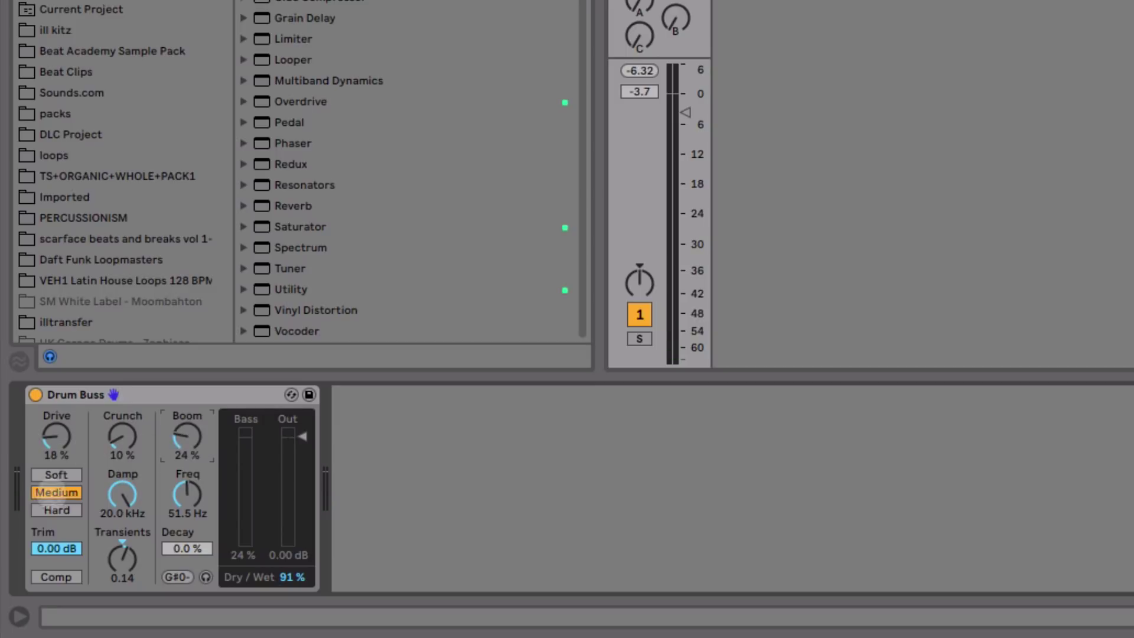
Set the Drum Buss Drive to 19 % and fine-tune its Dry/Wet amount
drag(56, 437, 56, 434)
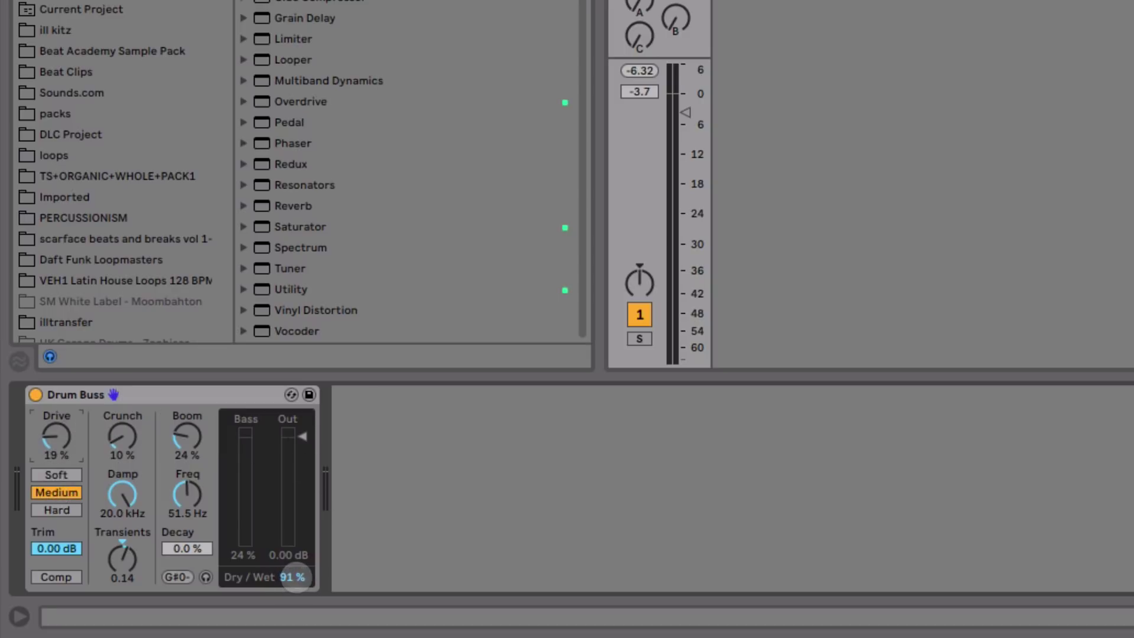
click(292, 577)
drag(292, 577, 292, 578)
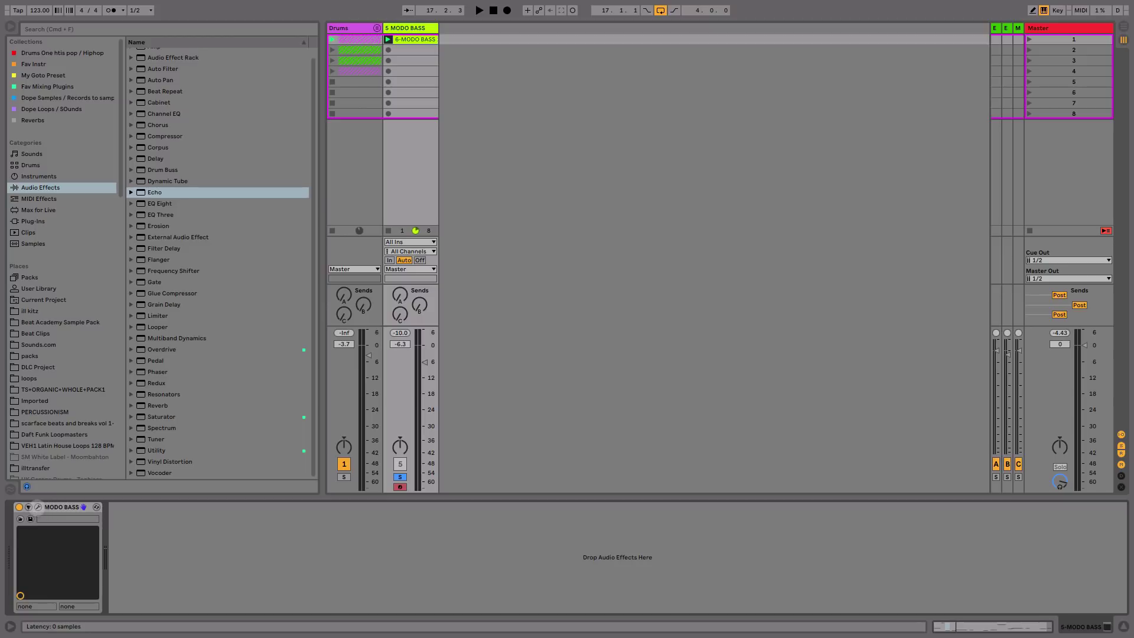
Open the MODO BASS plug-in window and the notes of the bass clip on track 5
click(38, 507)
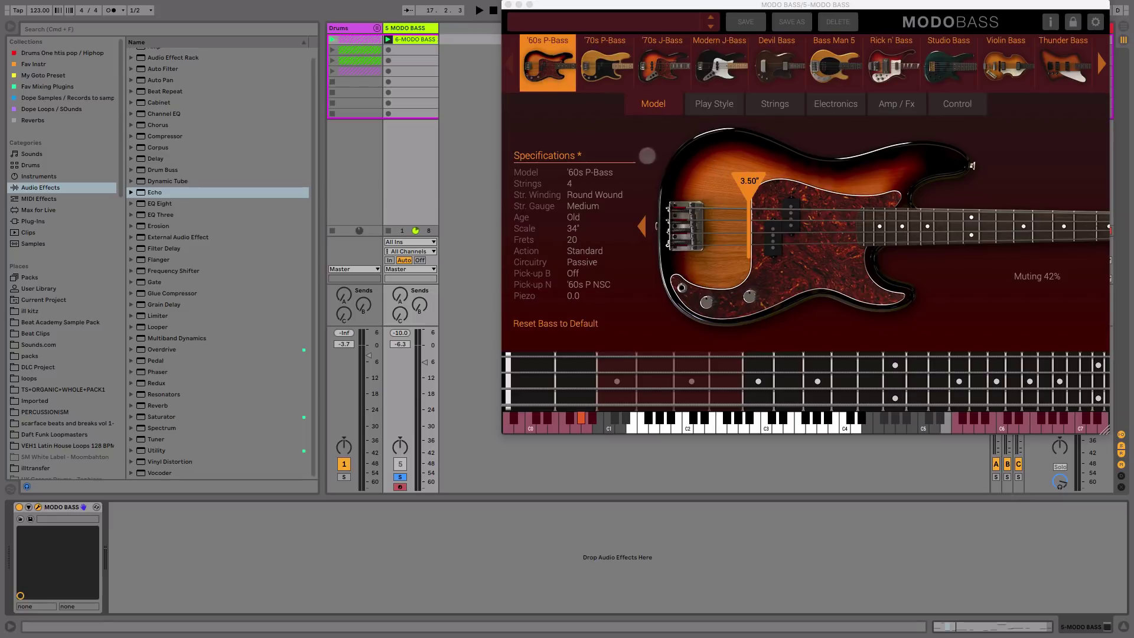
double_click(407, 39)
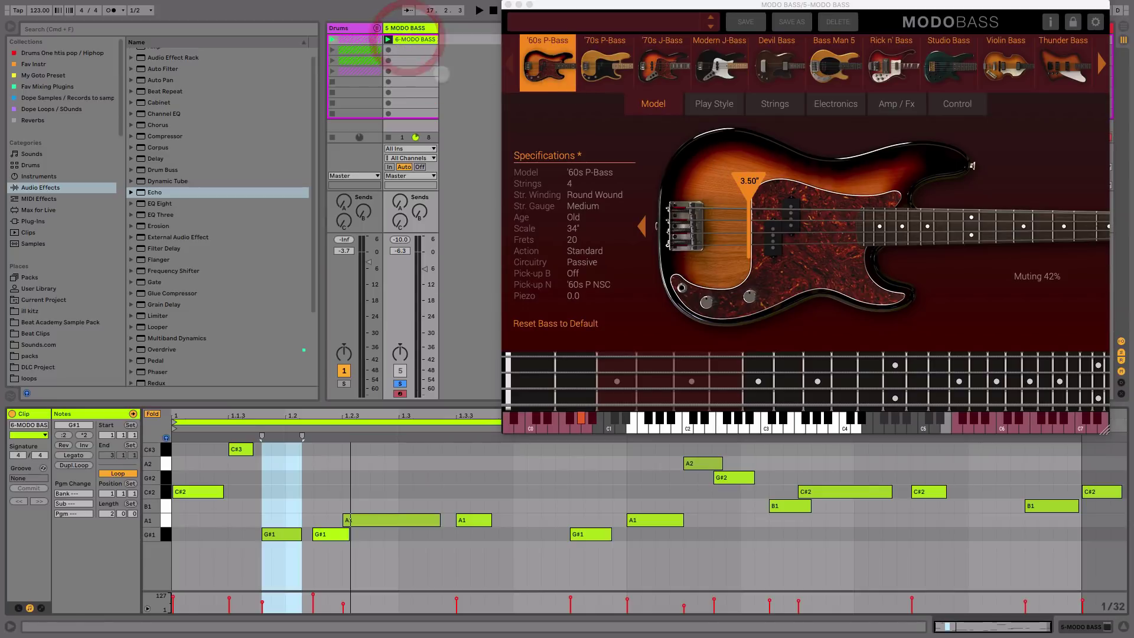
Listen to the bass clip with the plug-in window closed, show track 5's devices and reopen MODO BASS
click(507, 4)
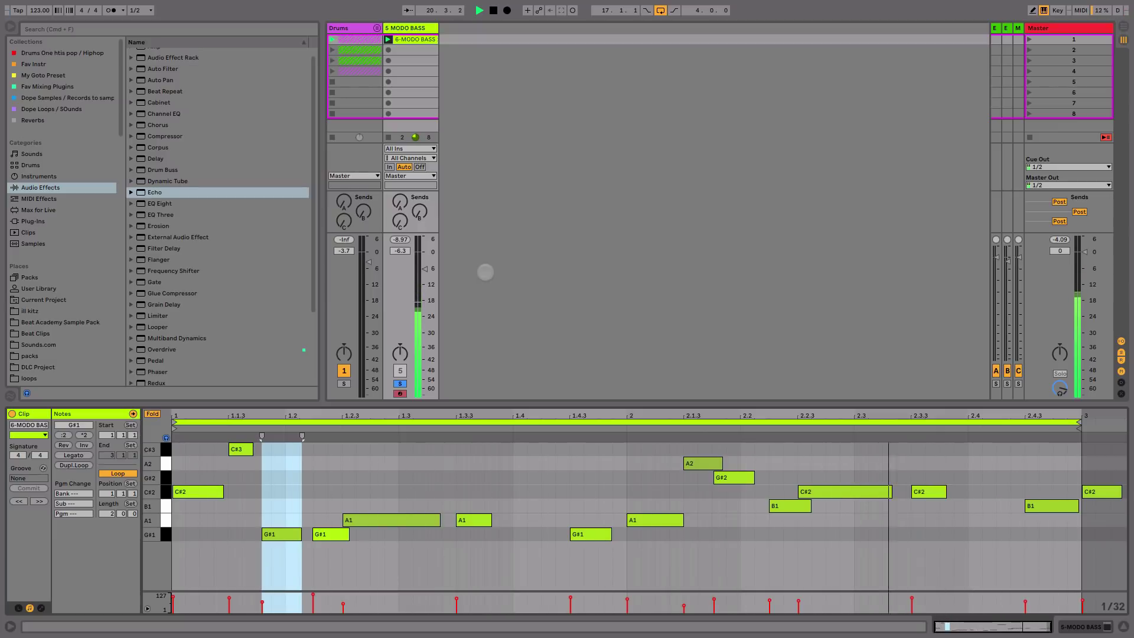
key(space)
key(shift+Tab)
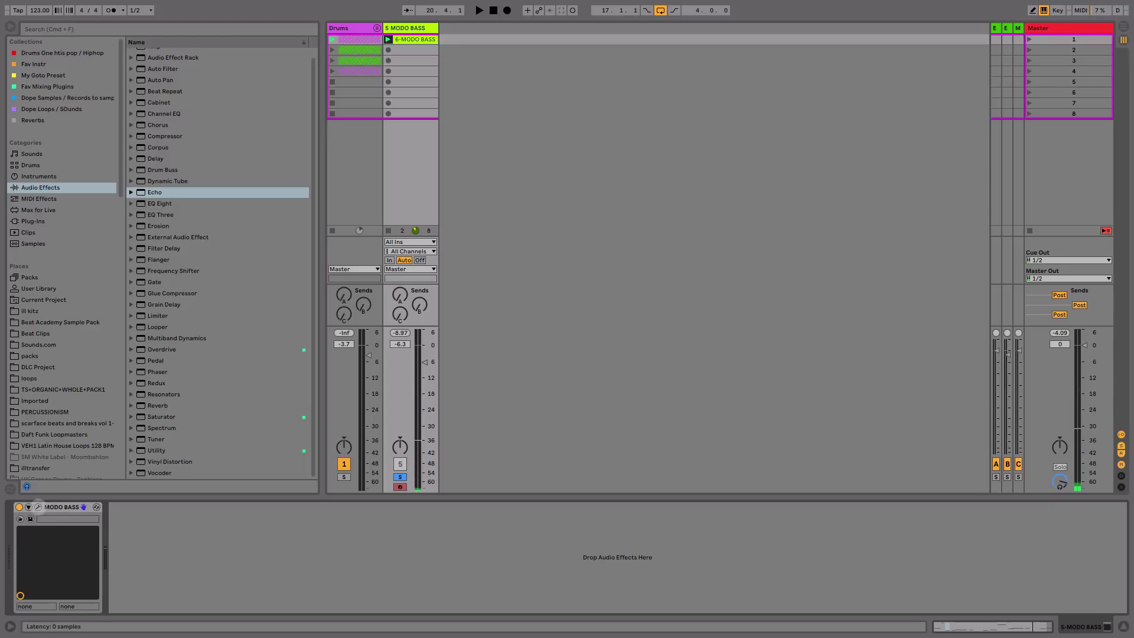
click(38, 507)
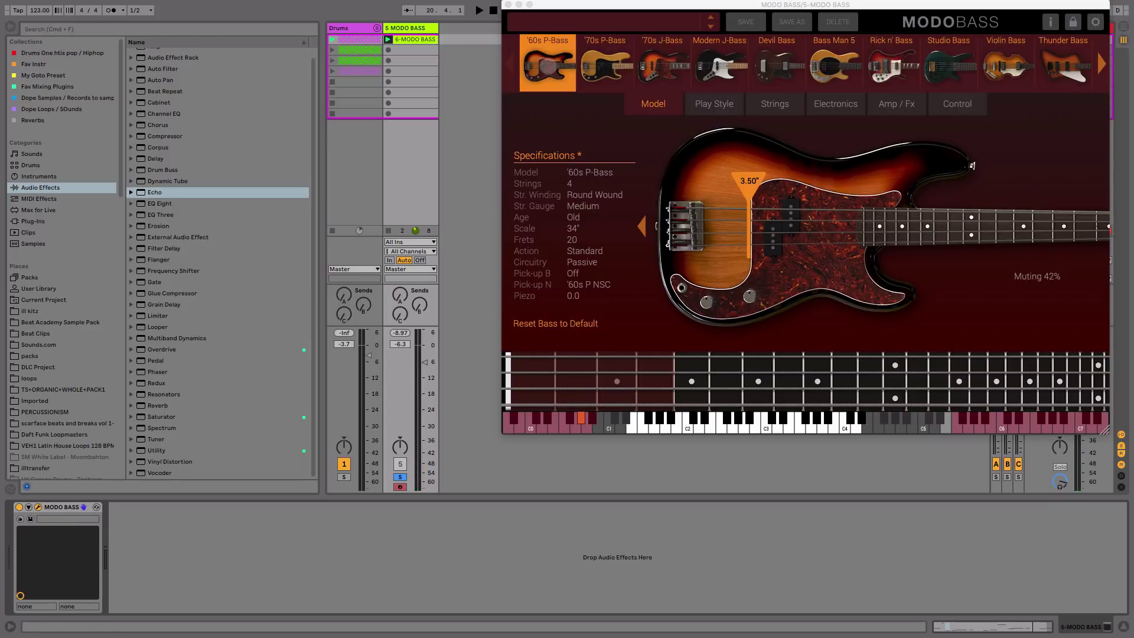
Compare the Finger and Pick play styles of MODO BASS during playback, ending on Pick
click(716, 102)
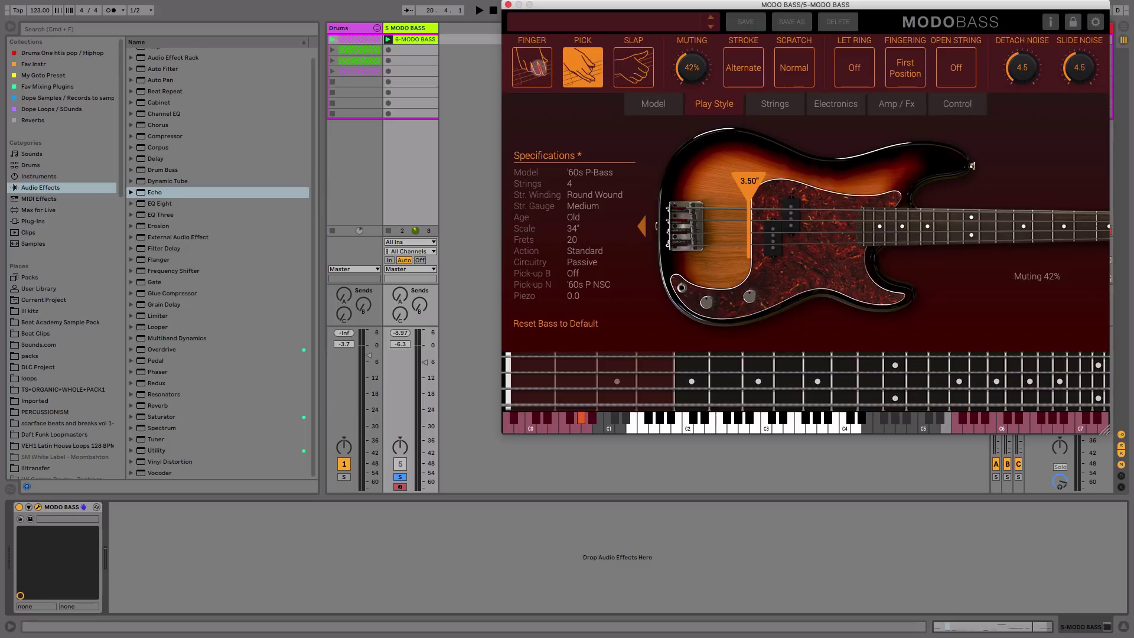
click(538, 67)
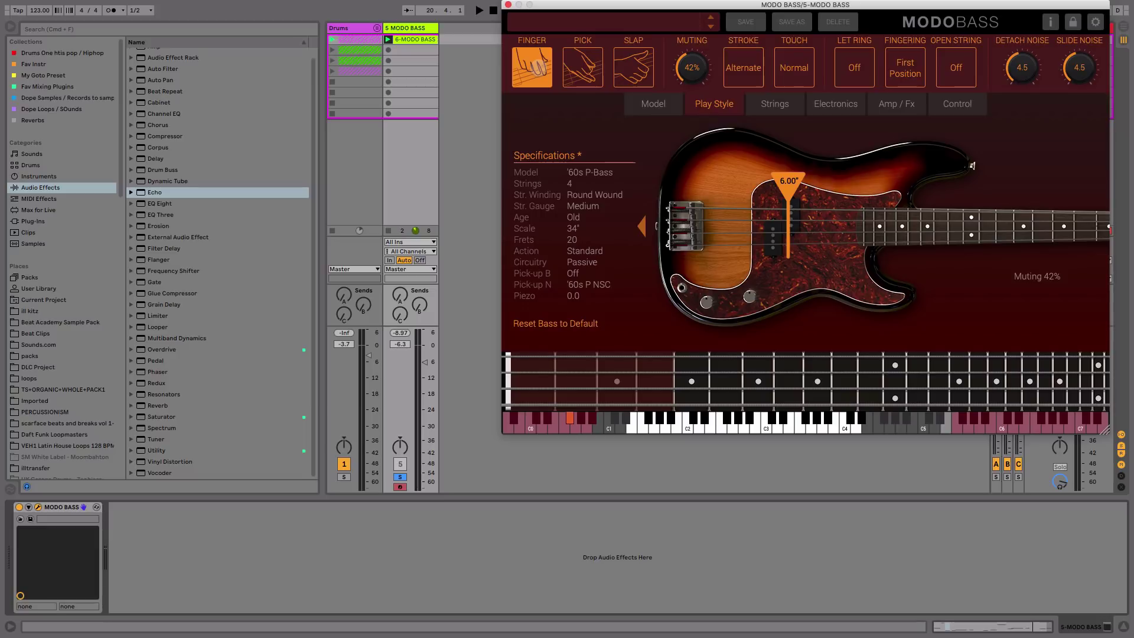
key(space)
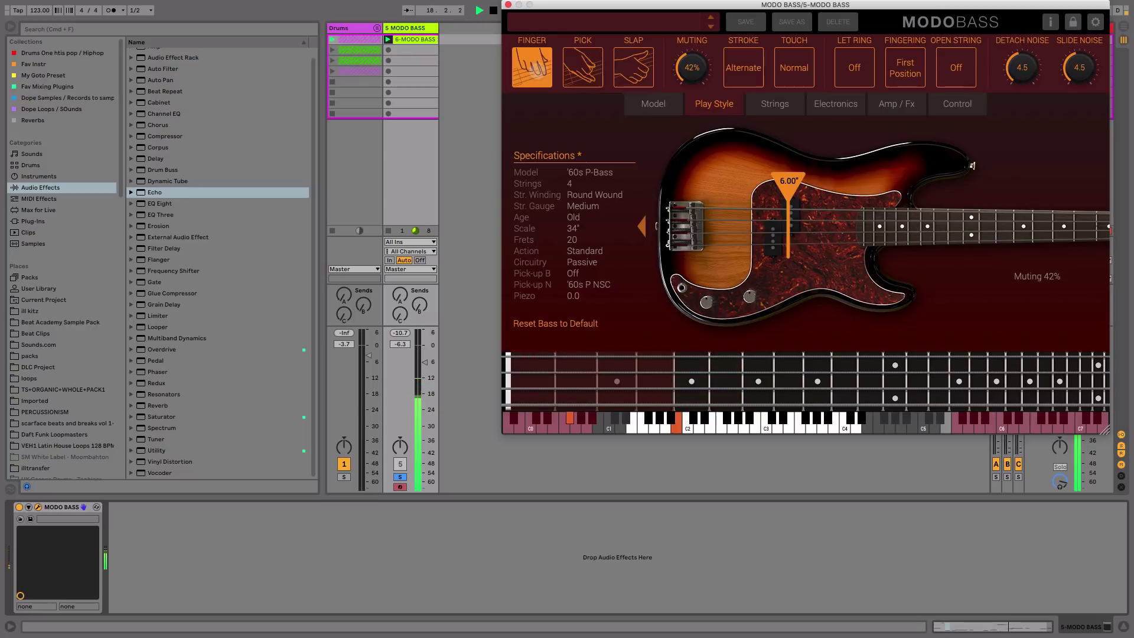
click(576, 74)
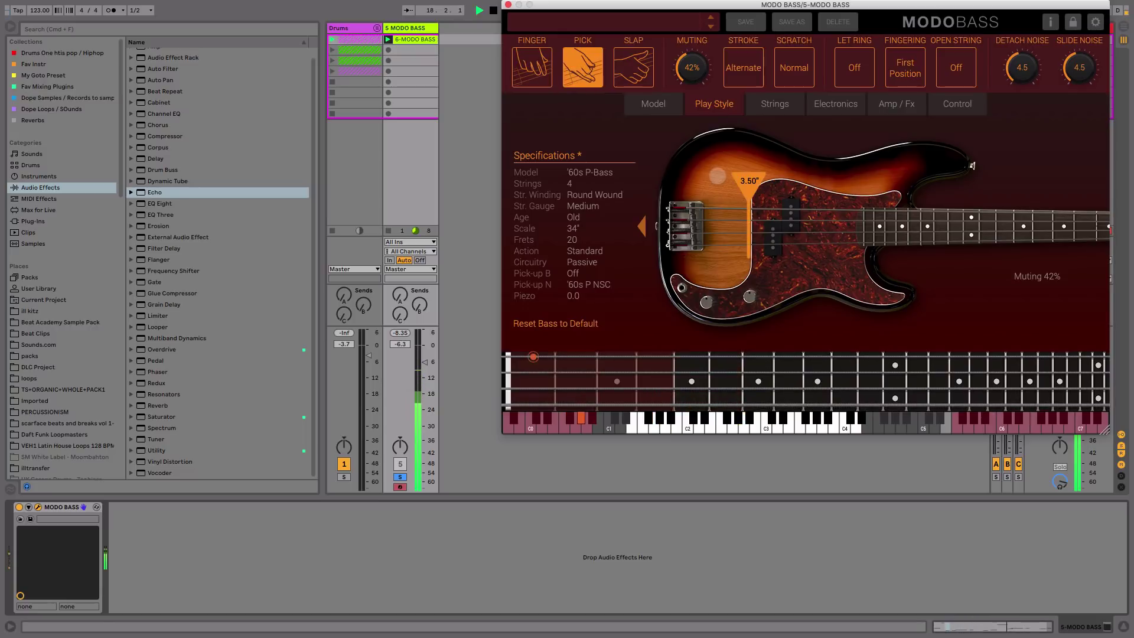
key(space)
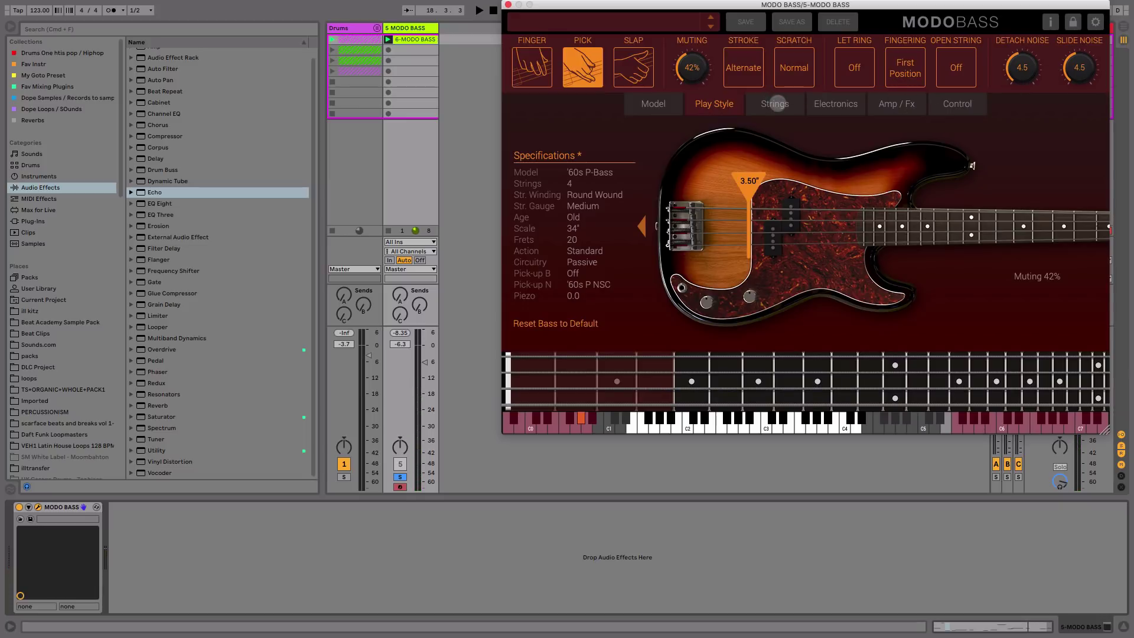
Review the Strings, Electronics and Amp / Fx settings of MODO BASS and close its window
click(774, 104)
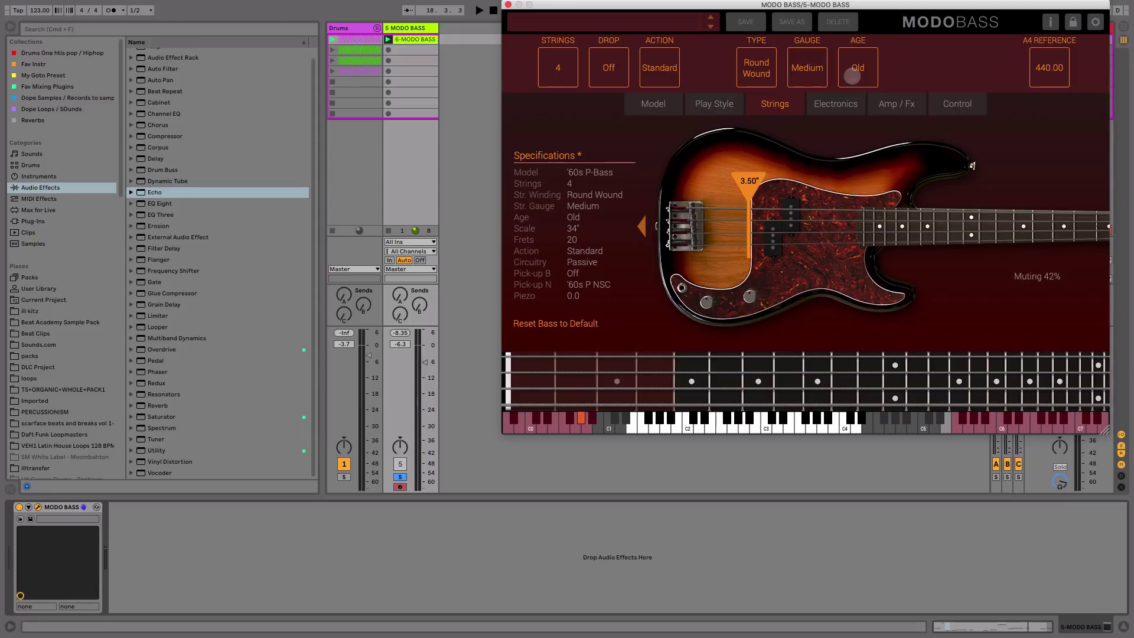
click(839, 104)
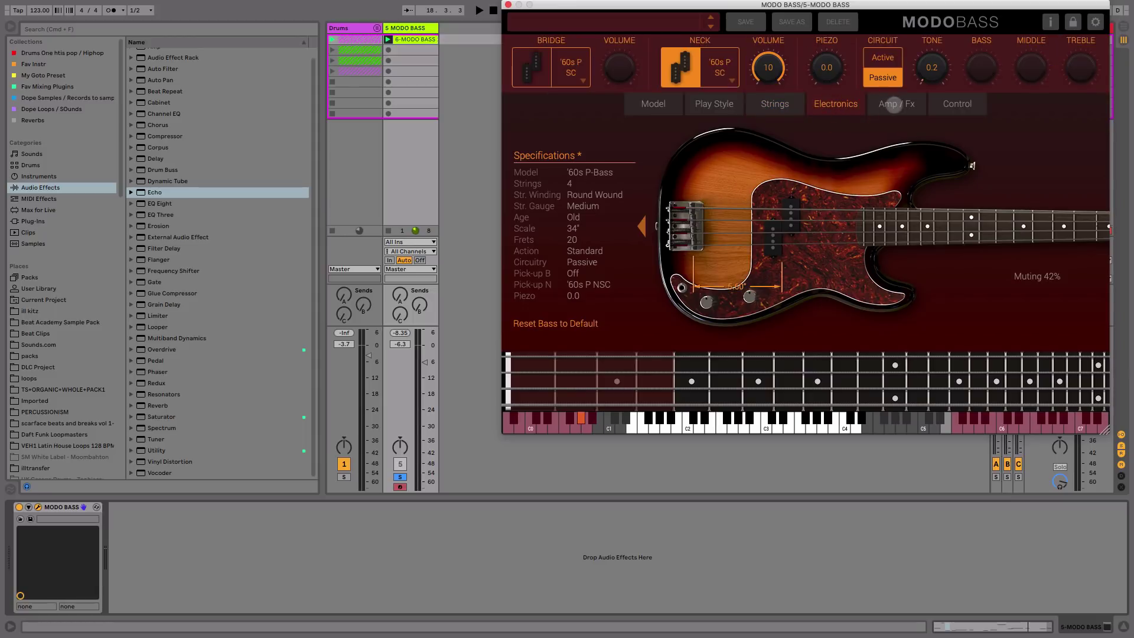
click(897, 105)
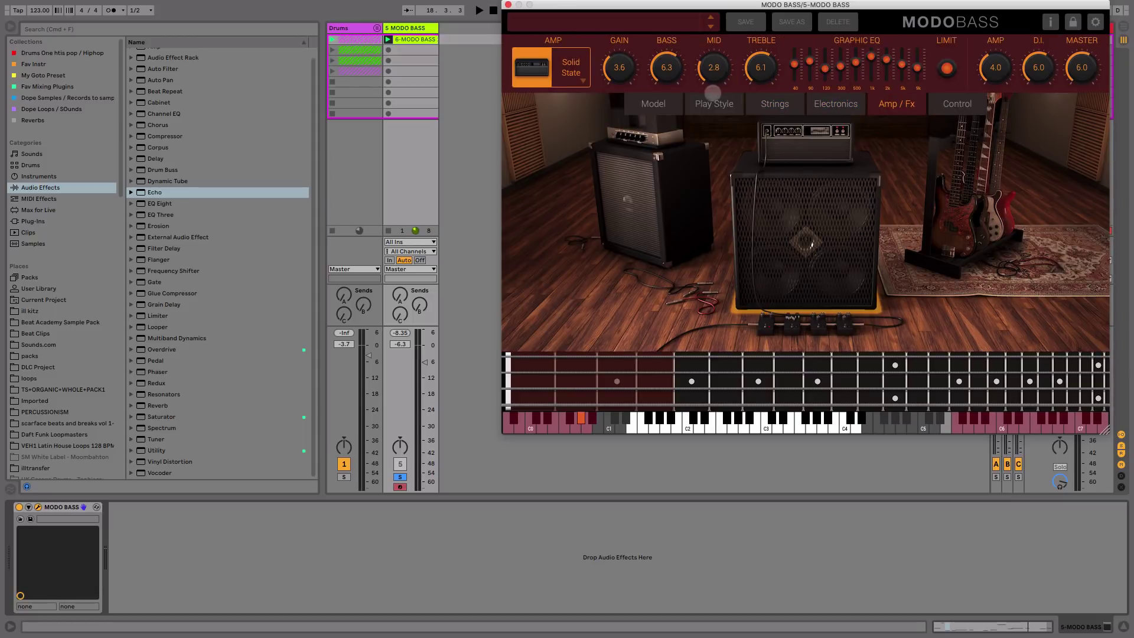
click(508, 5)
Add an Overdrive effect after MODO BASS on track 5
click(141, 555)
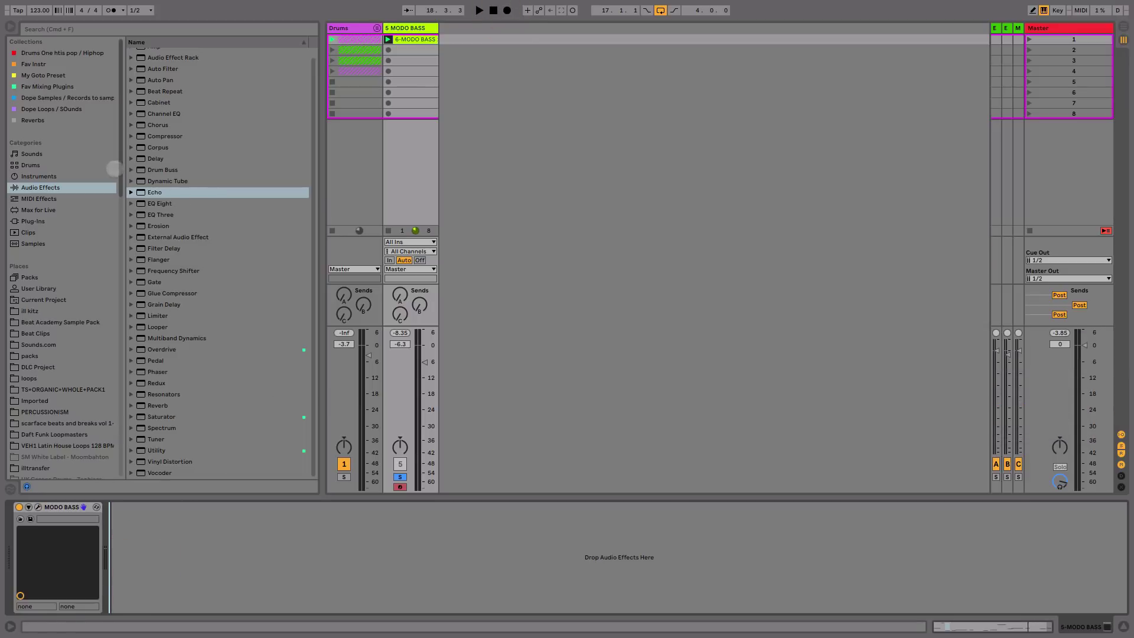
click(174, 322)
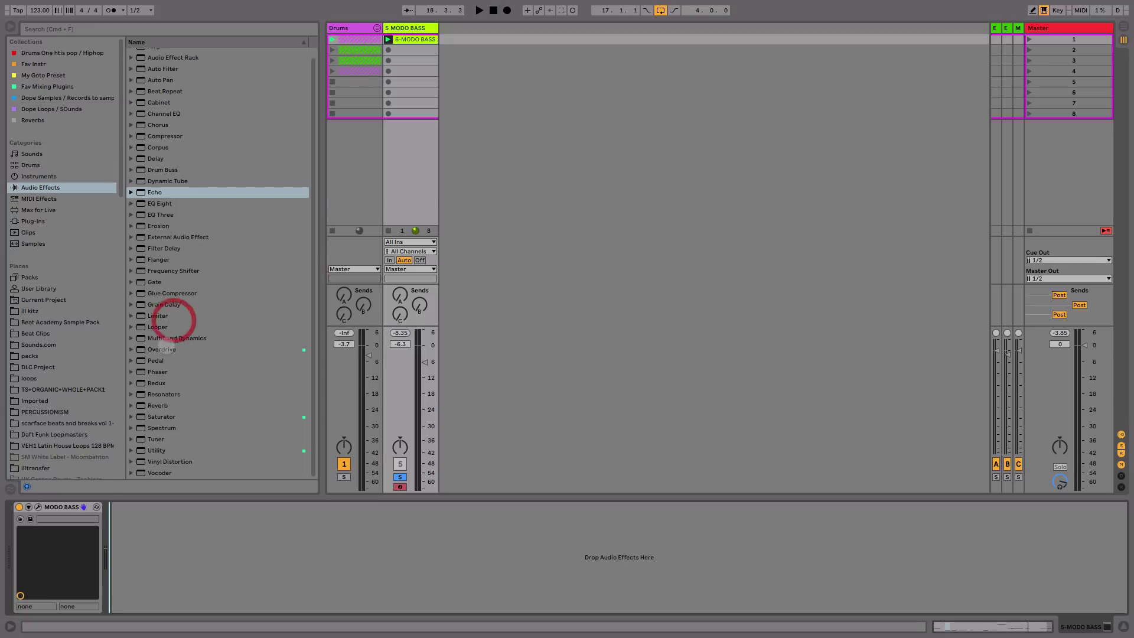
drag(163, 350, 198, 540)
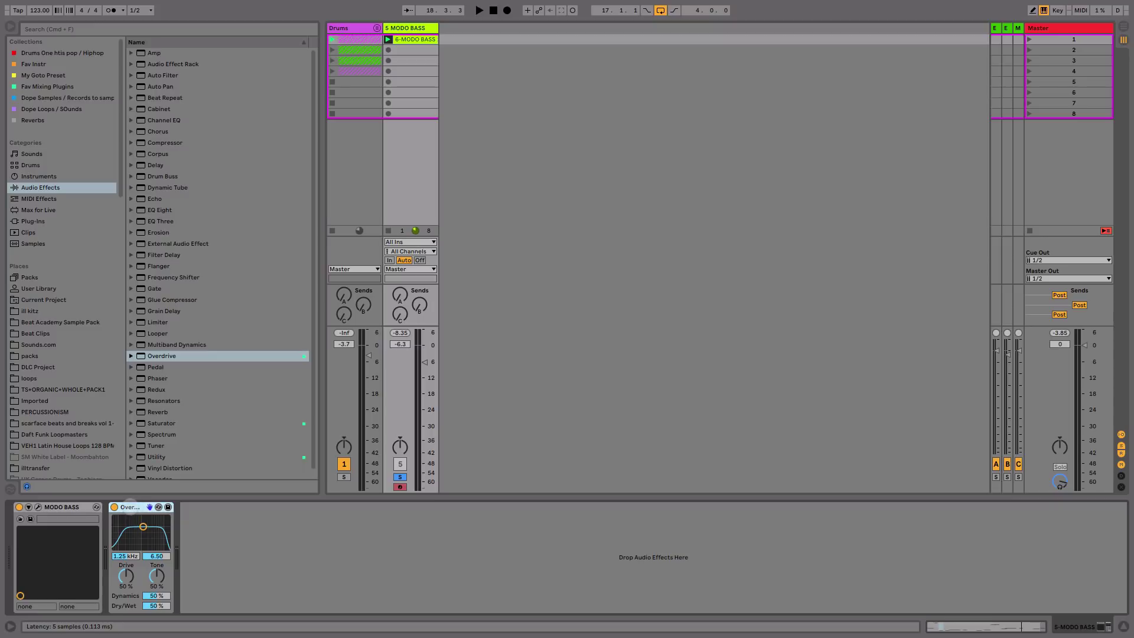
Audition the overdriven bass, group Overdrive into an Audio Effect Rack and show the rack's chain list
key(space)
key(super+g)
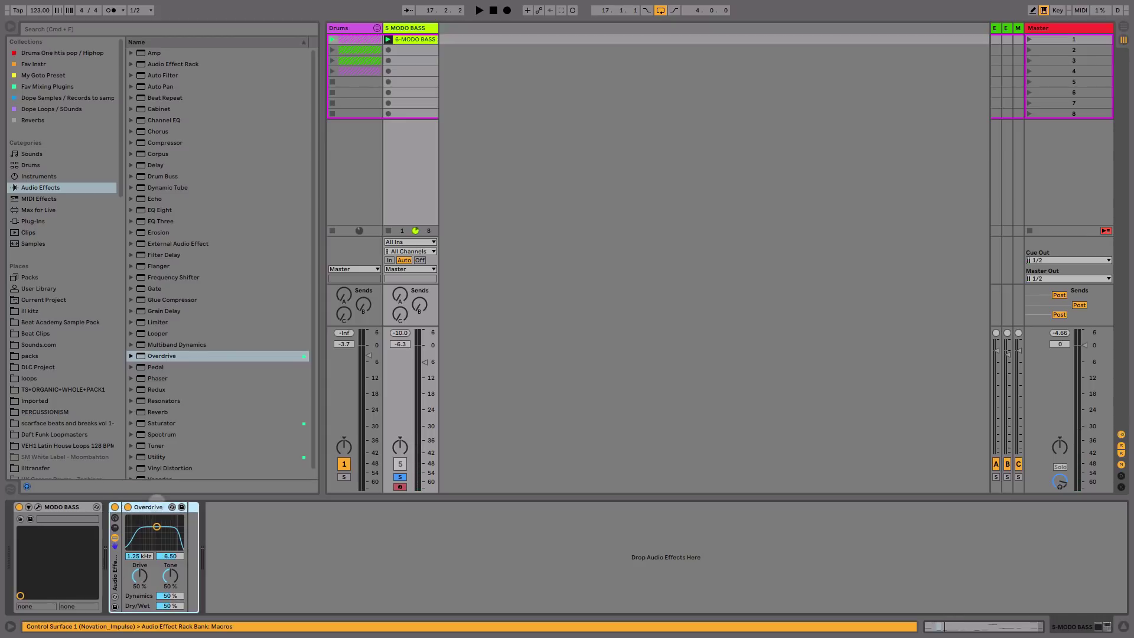
click(114, 527)
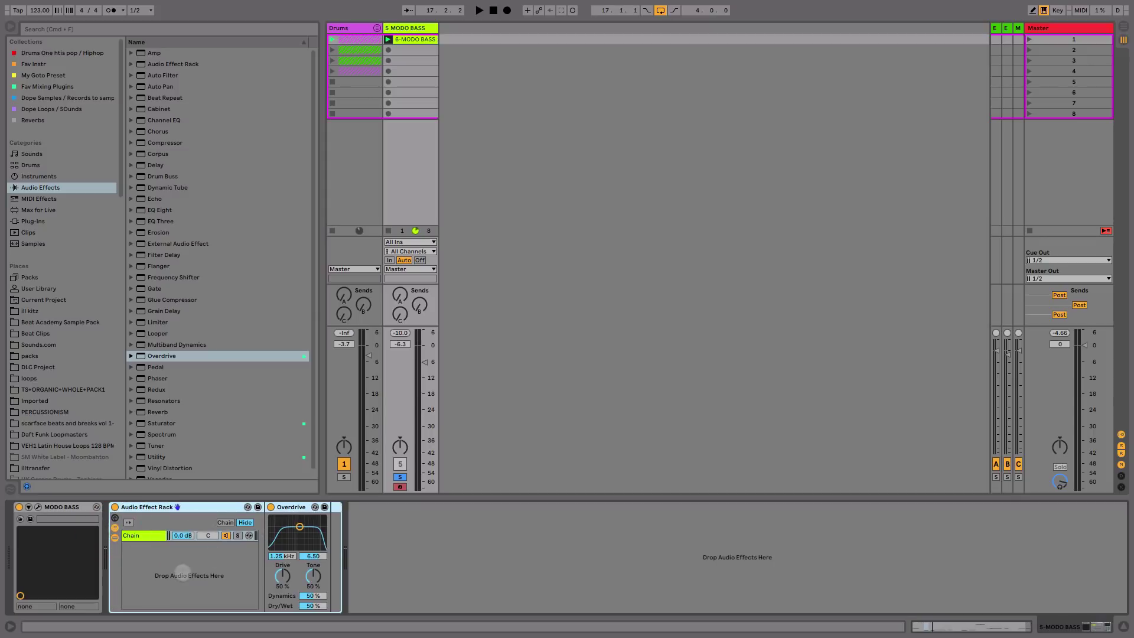
Create a second, empty chain in the Audio Effect Rack and name it Dry
click(182, 573)
right_click(176, 569)
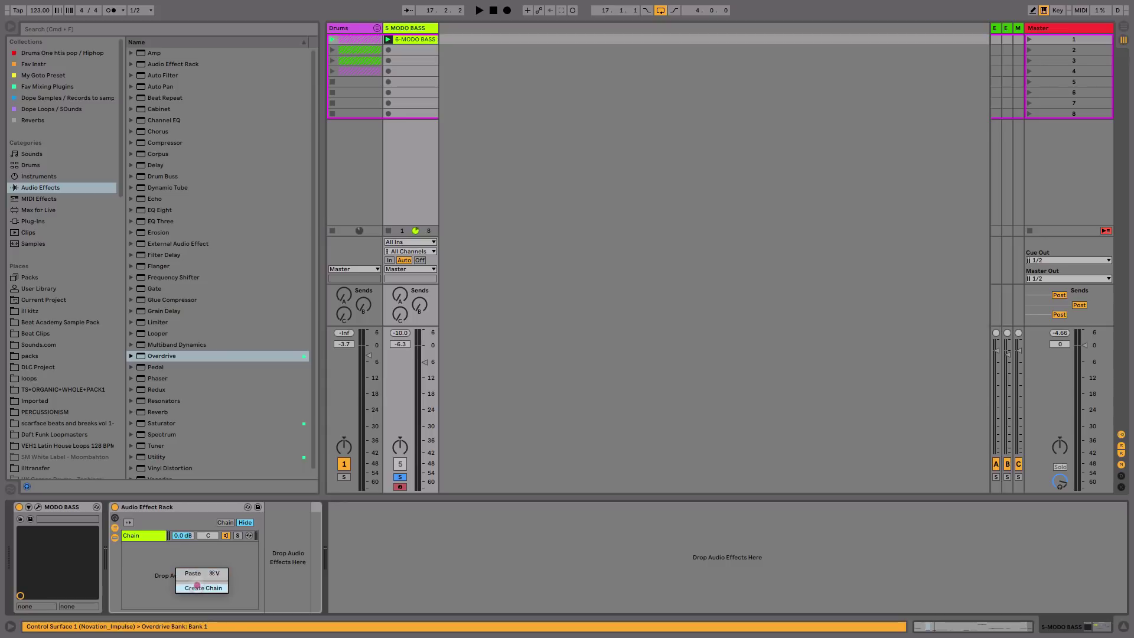
click(197, 585)
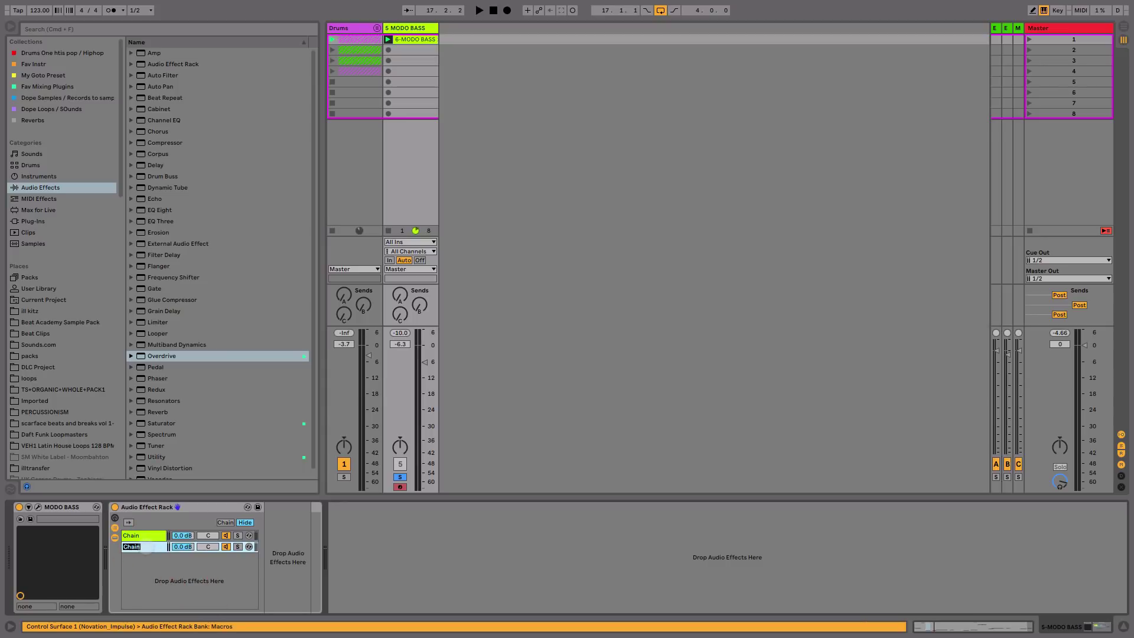
text(Dry)
key(Return)
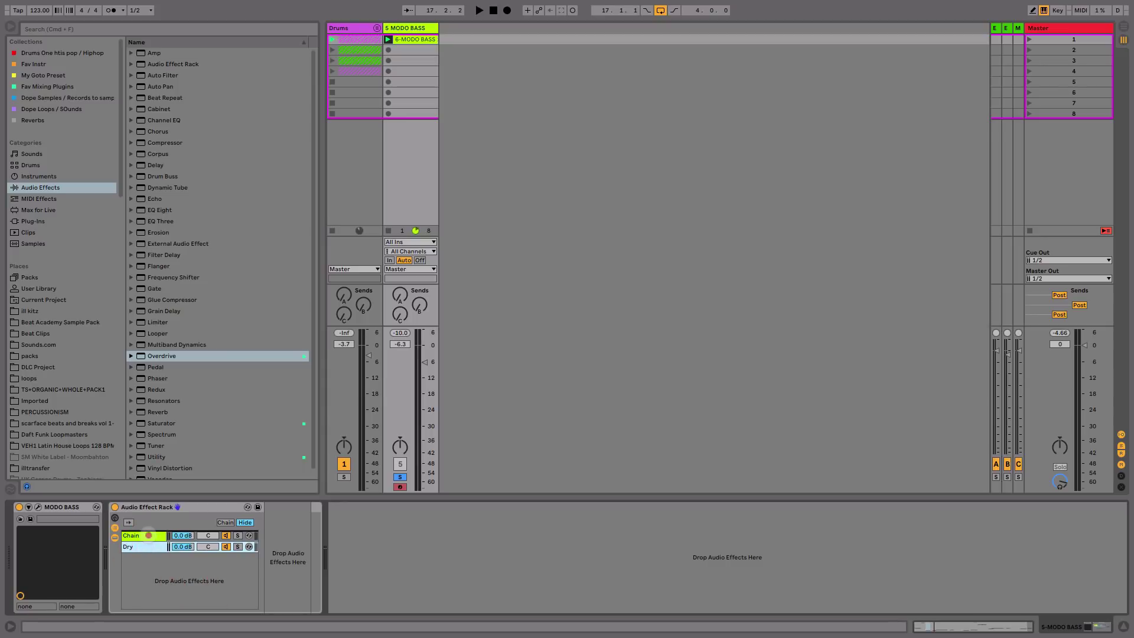
Reorder the rack so the Dry chain sits above the Overdrive chain, and color the Dry chain yellow
drag(149, 535, 149, 549)
right_click(148, 535)
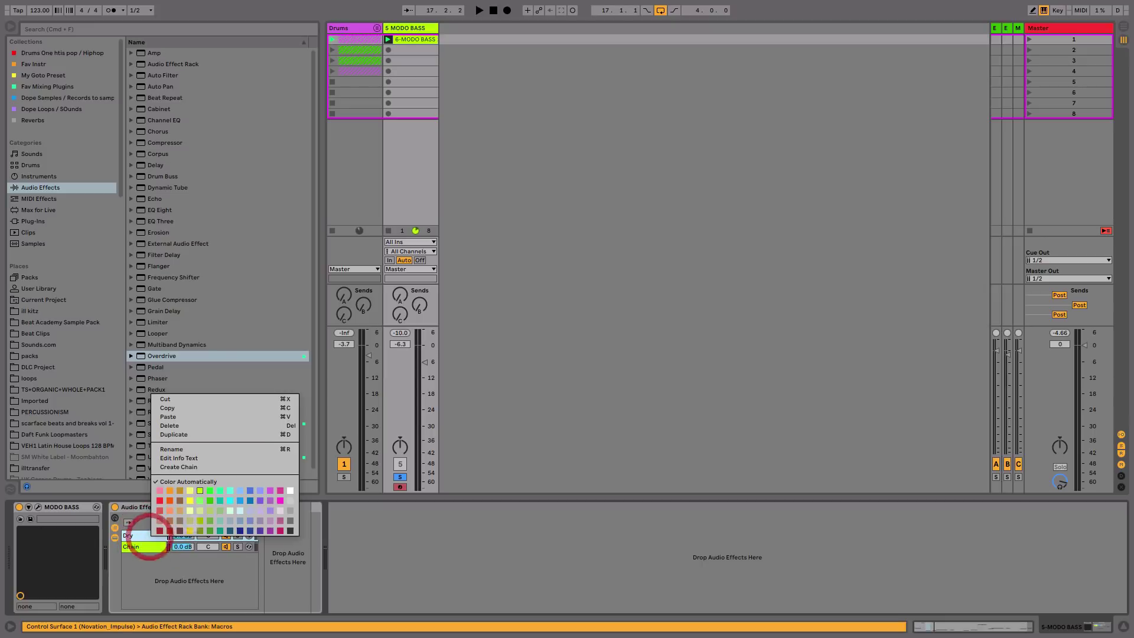
click(196, 502)
click(142, 547)
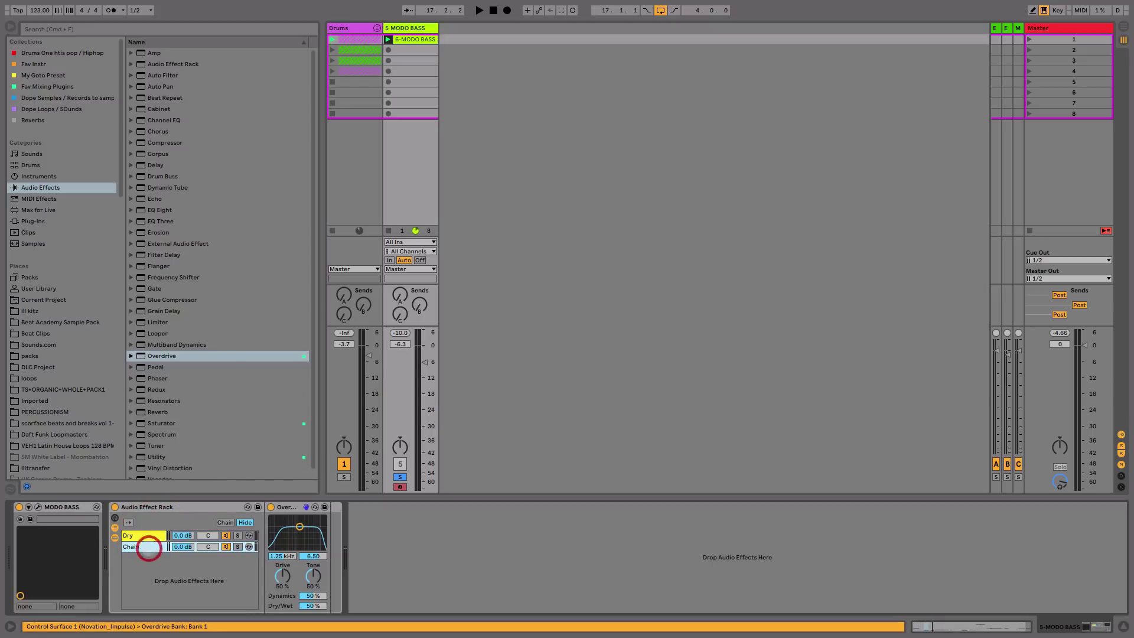
Set the Overdrive's Dry/Wet to 100 % and lower its chain volume to -16.8 dB
click(145, 535)
click(141, 547)
click(317, 606)
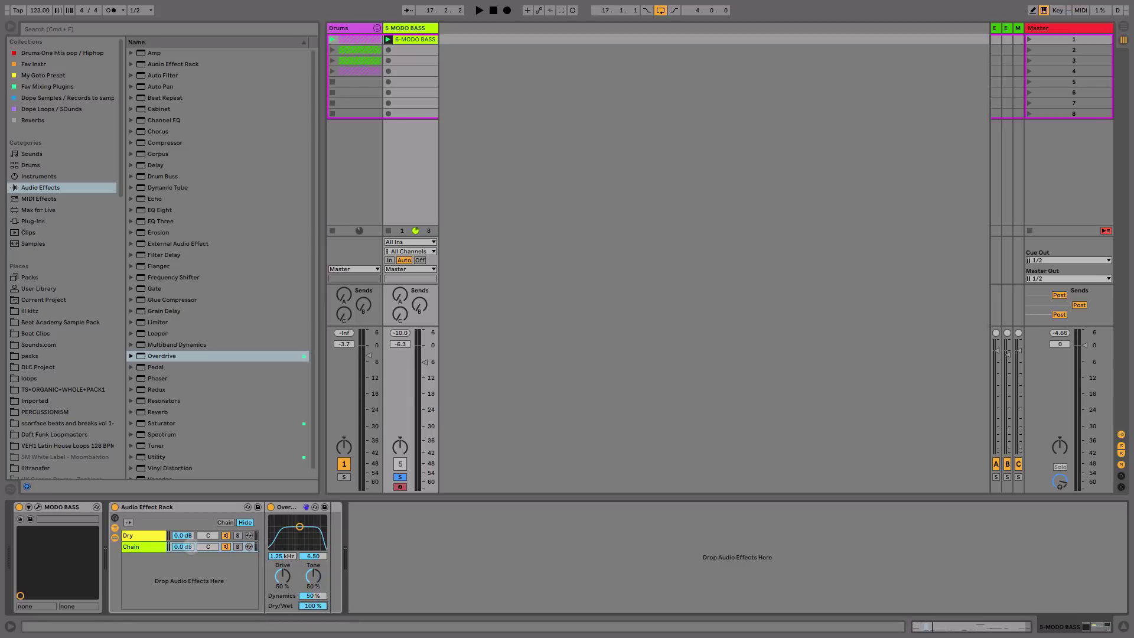
drag(190, 548, 191, 549)
key(space)
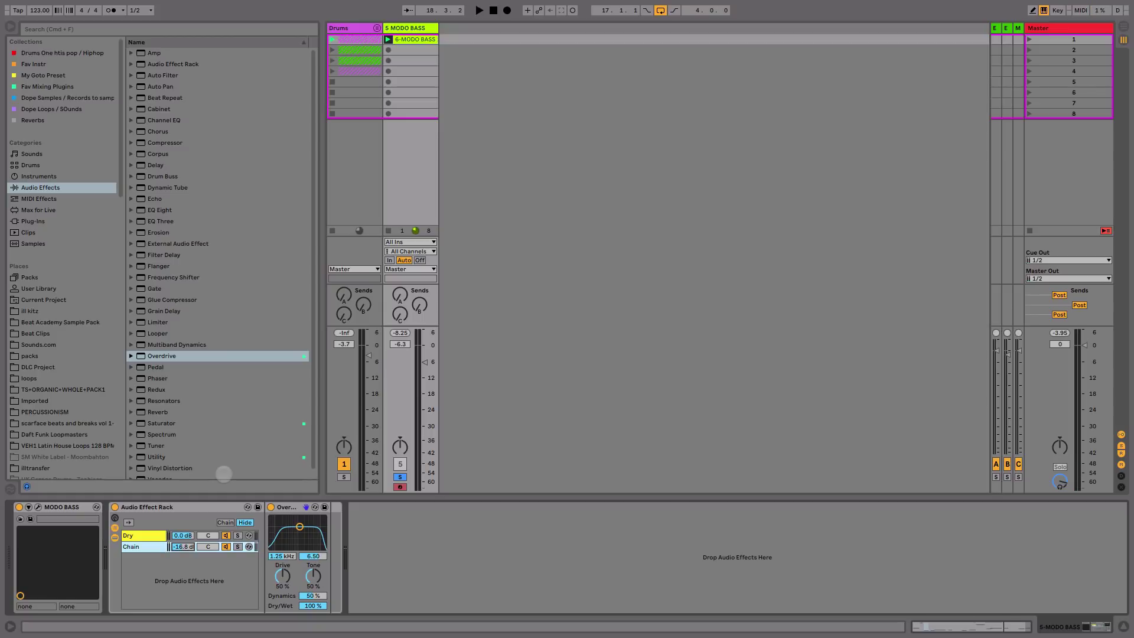
Add EQ Eight after Overdrive and make band 1 a gentler low cut at about 235 Hz with Q 0.38
mouse_move(171, 213)
mouse_down()
mouse_move(158, 222)
mouse_move(278, 576)
mouse_move(319, 576)
mouse_up()
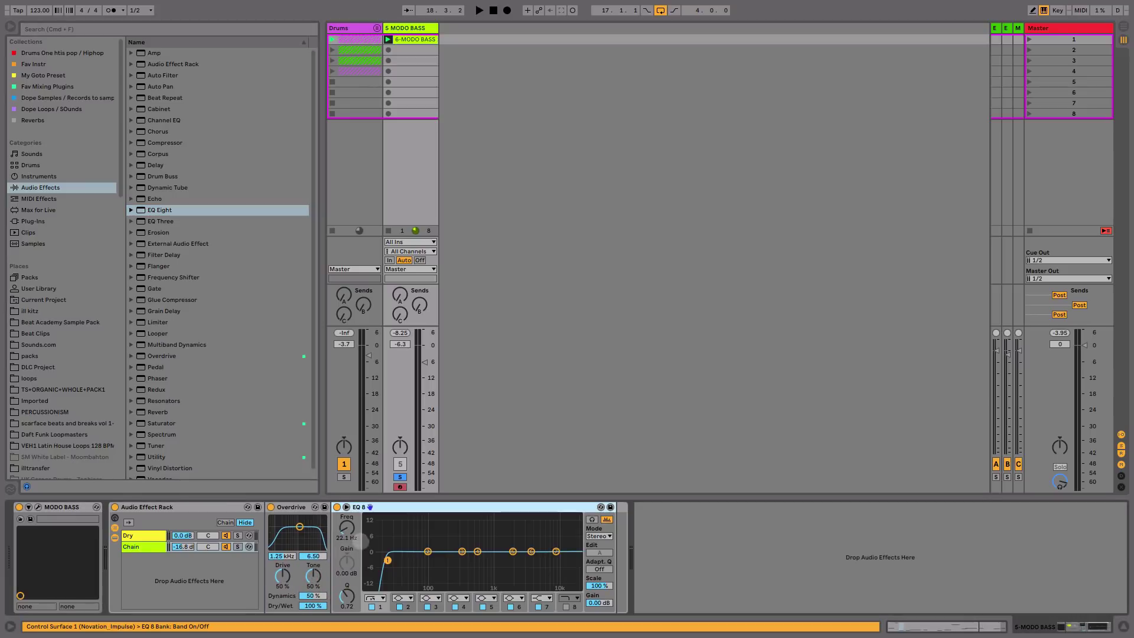
drag(388, 560, 412, 571)
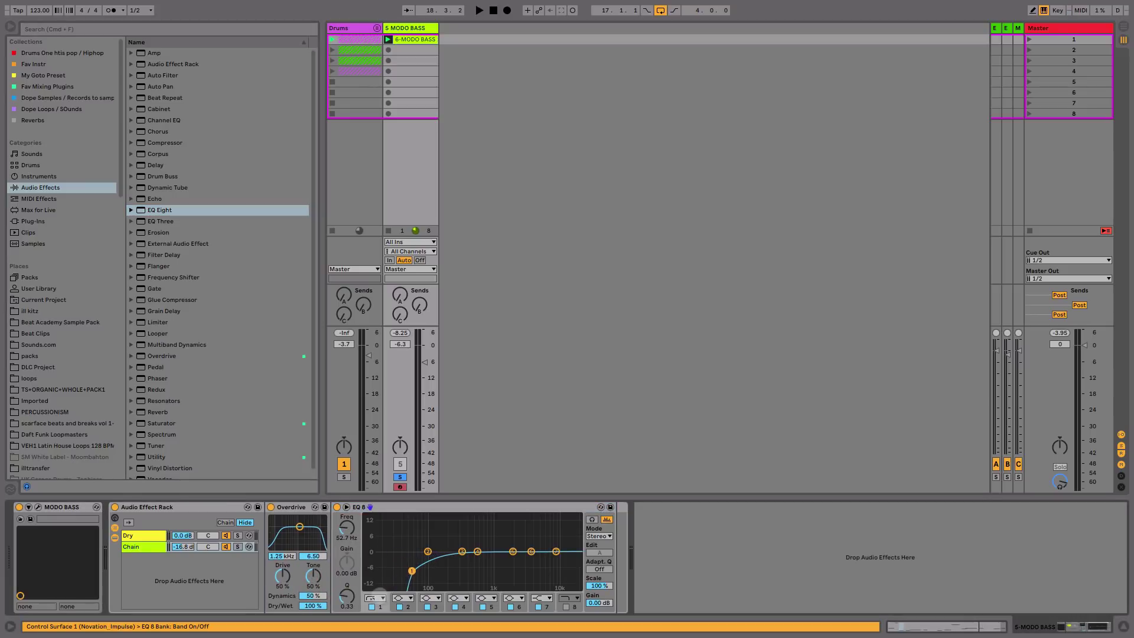
click(375, 598)
click(374, 537)
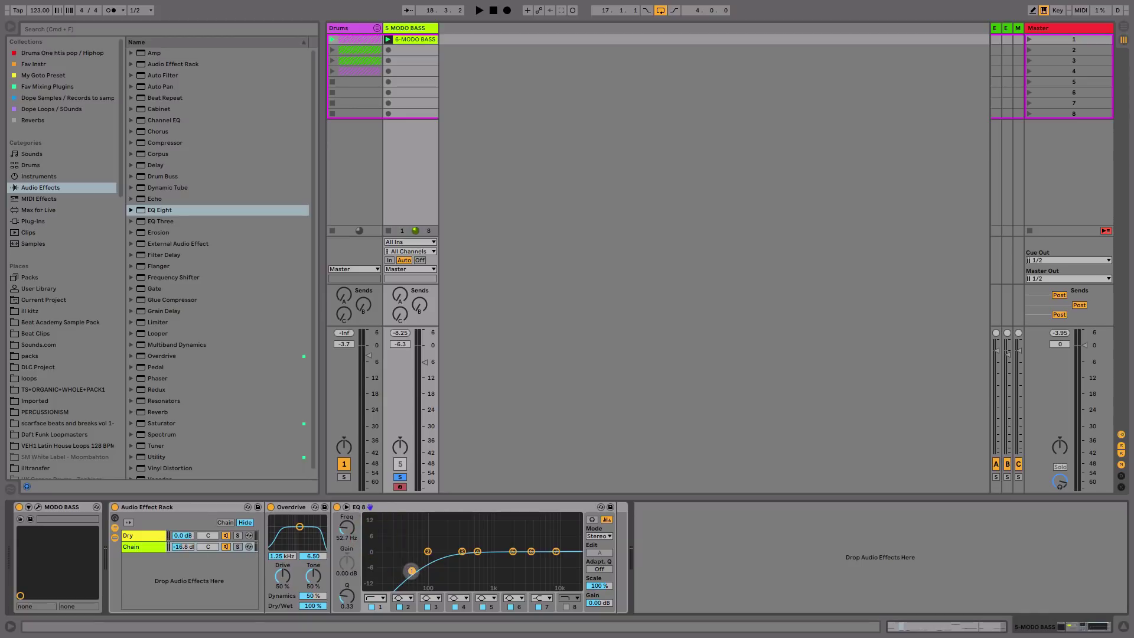
drag(412, 570, 452, 568)
Set the Overdrive's Tone to 30 % and Drive to 57 % while the bass plays
key(space)
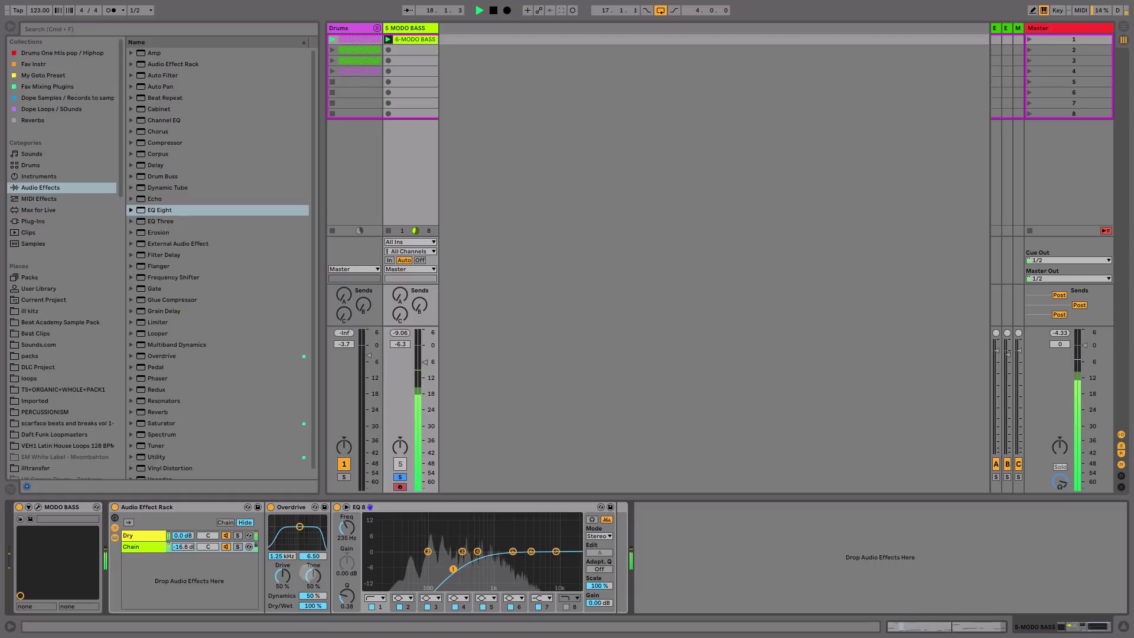
drag(313, 576, 283, 572)
key(space)
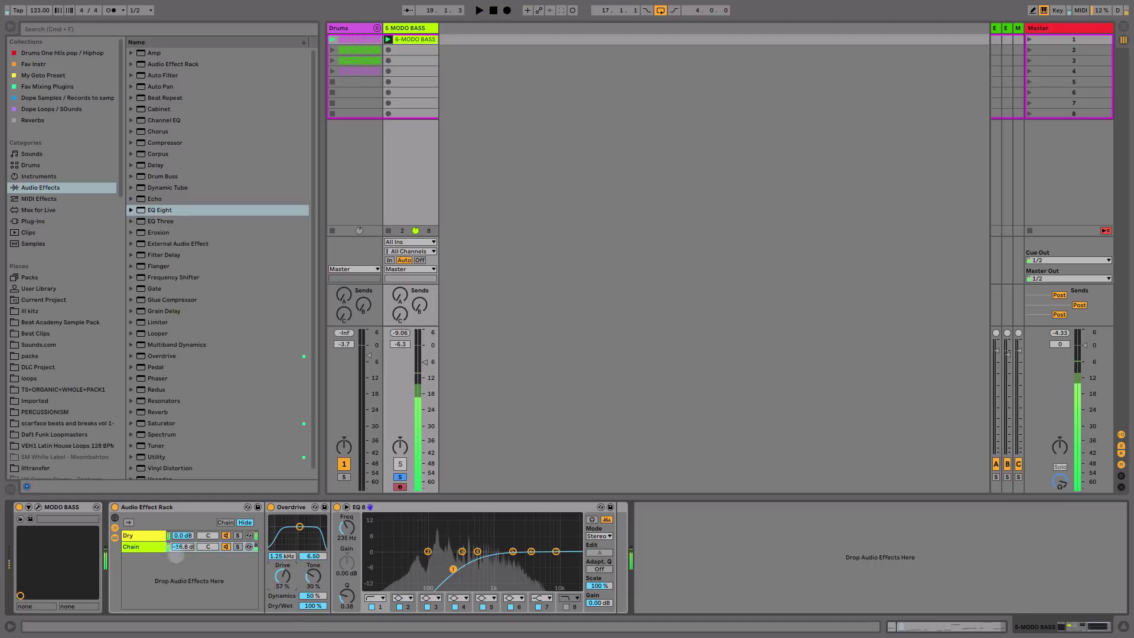
Mute the Dry chain and adjust the EQ's band 1 low cut to about 215 Hz with Q 0.56 during playback
click(225, 535)
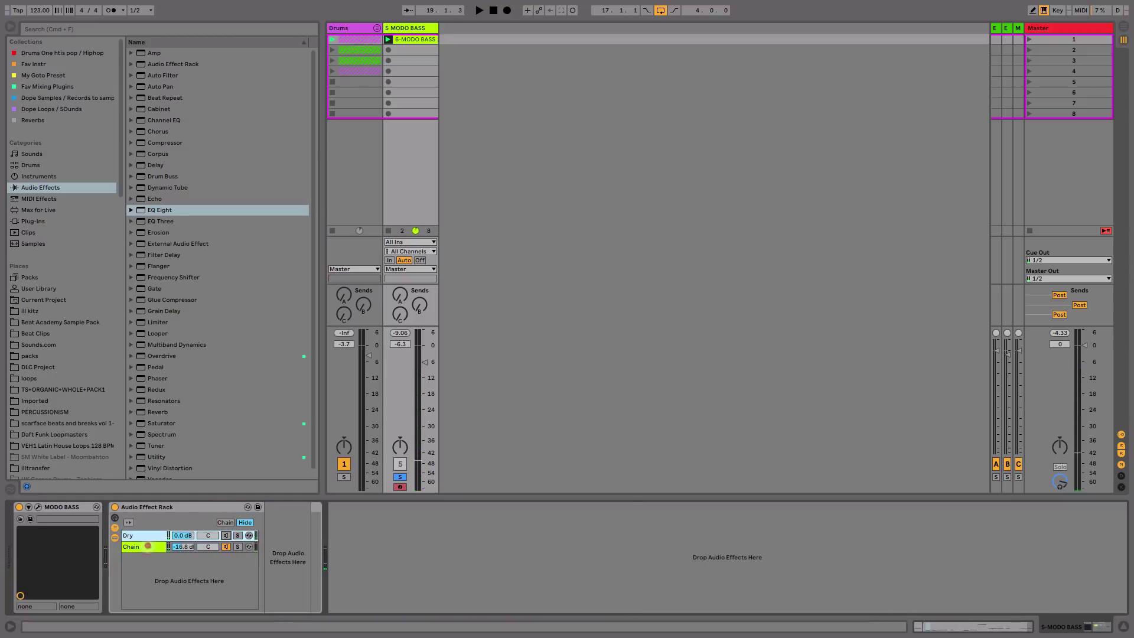
click(148, 546)
key(space)
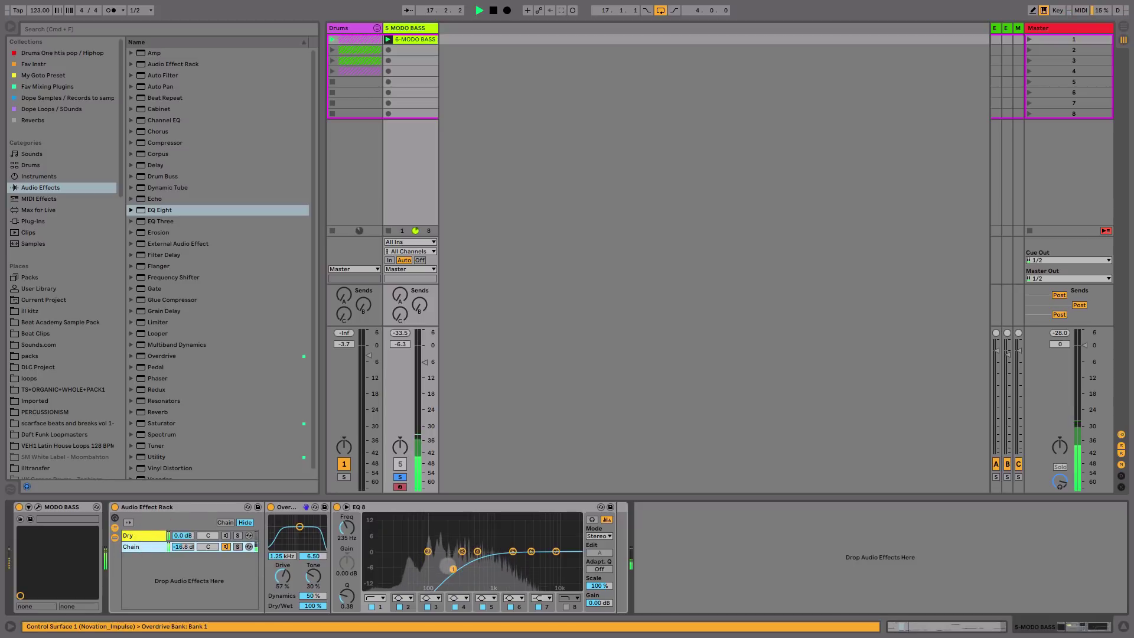
drag(453, 568, 451, 563)
key(space)
Set the Overdrive's Tone to 32 %, Drive to 36 % and Dynamics to 28 %, with its chain volume at -17.4 dB
drag(317, 575, 317, 572)
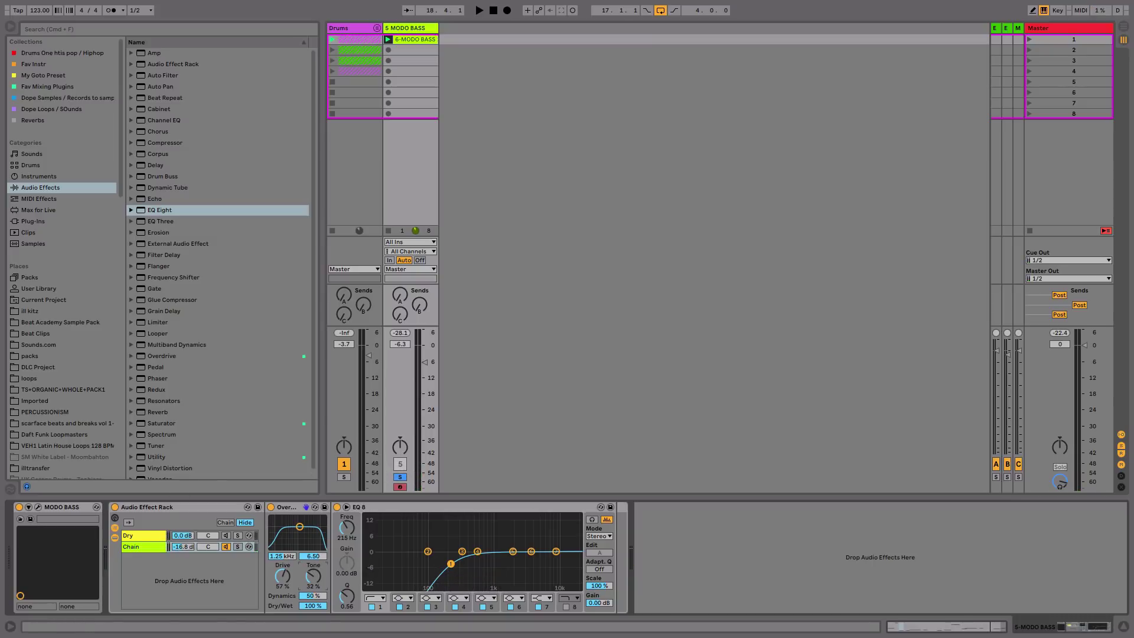
drag(184, 547, 183, 551)
drag(283, 581, 312, 595)
Audition the overdriven chain alone, fine-tune the EQ's low cut and boost band 4 by 0.87 dB at 574 Hz
key(space)
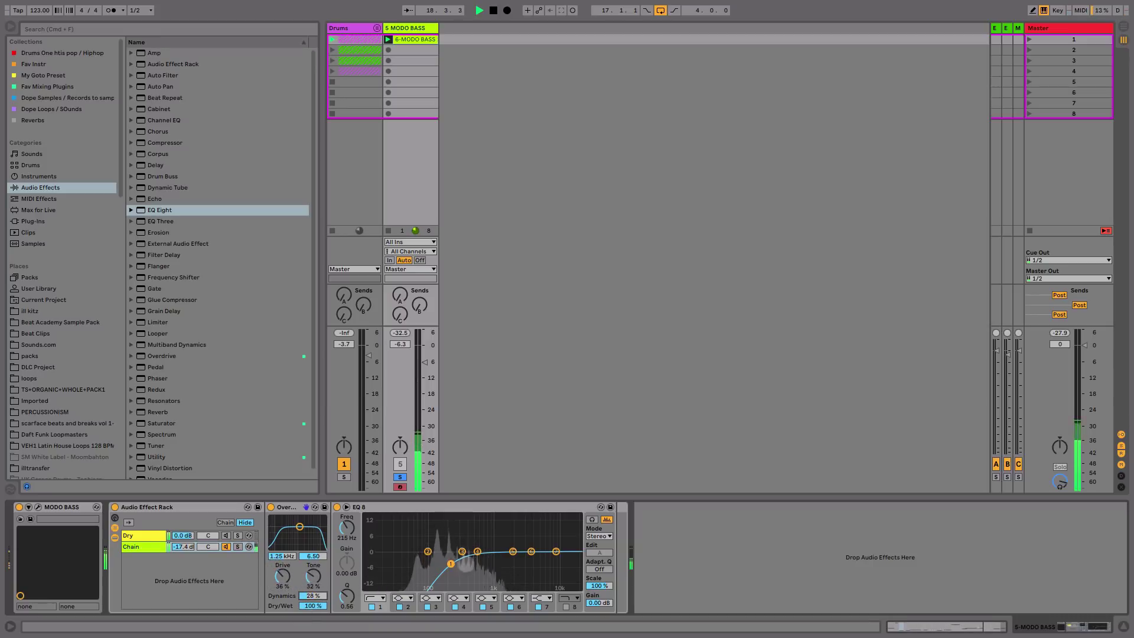
key(space)
drag(451, 564, 478, 549)
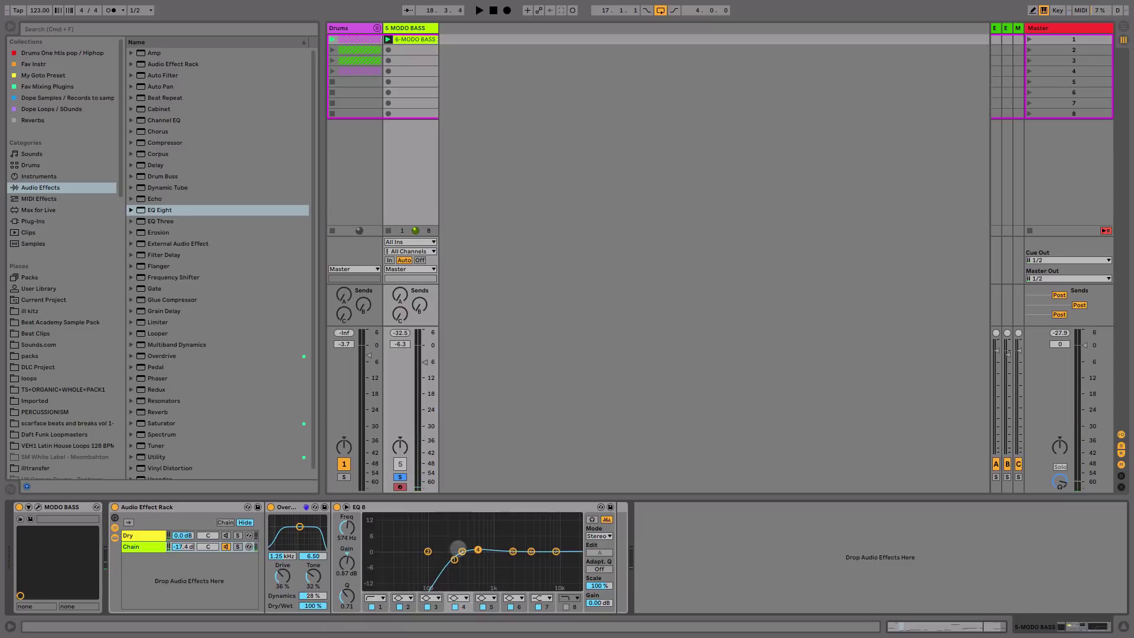
Reactivate the Dry chain and raise the Overdrive chain's volume to -16.0 dB during playback
click(225, 534)
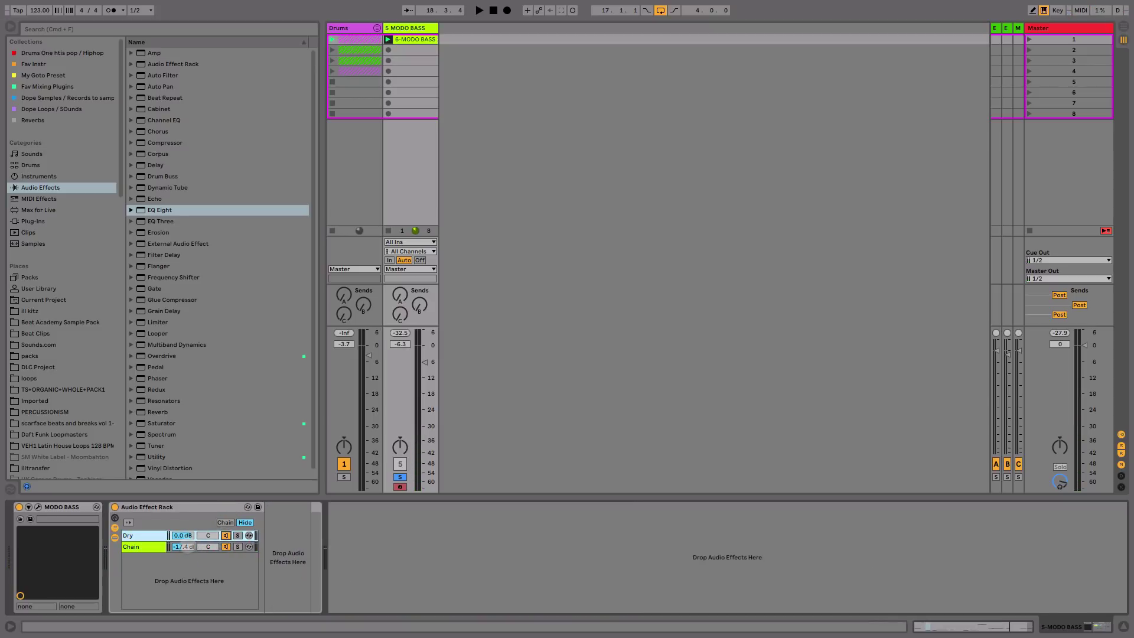
key(space)
drag(184, 546, 183, 543)
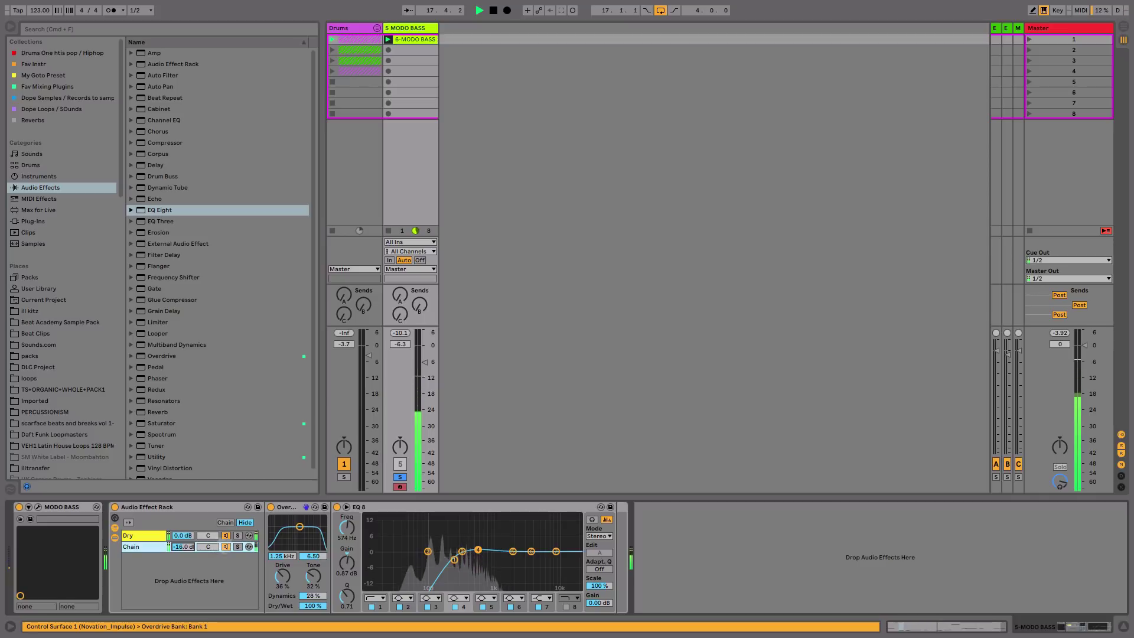
Compare the bass with the Overdrive chain off and on, and raise that chain's volume to -13.4 dB
click(226, 546)
click(225, 546)
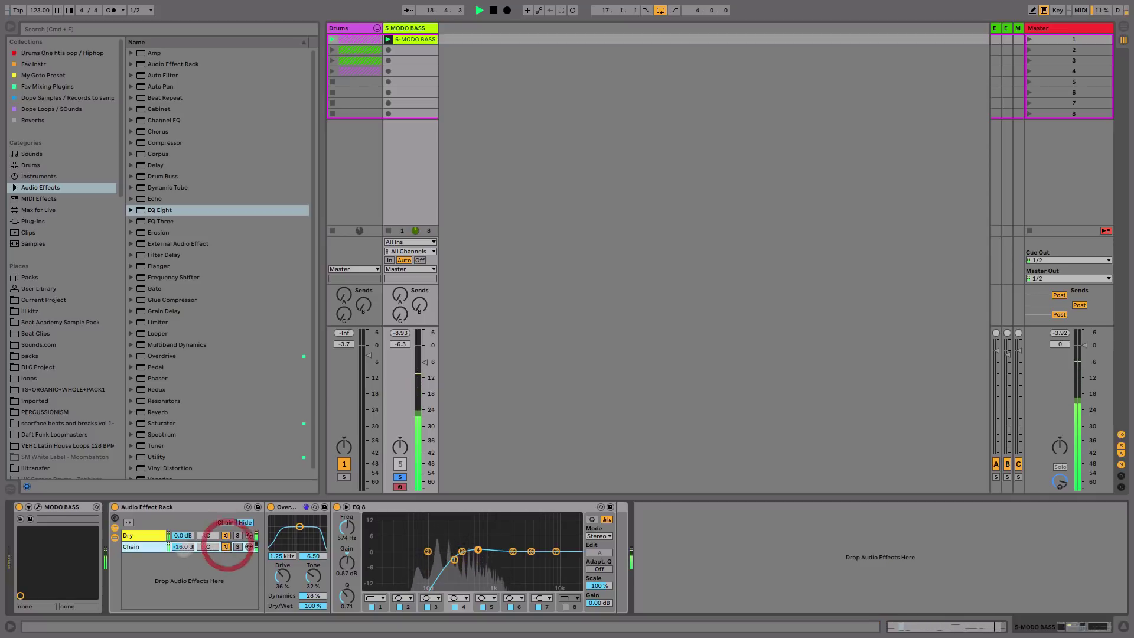
drag(183, 547, 183, 541)
key(space)
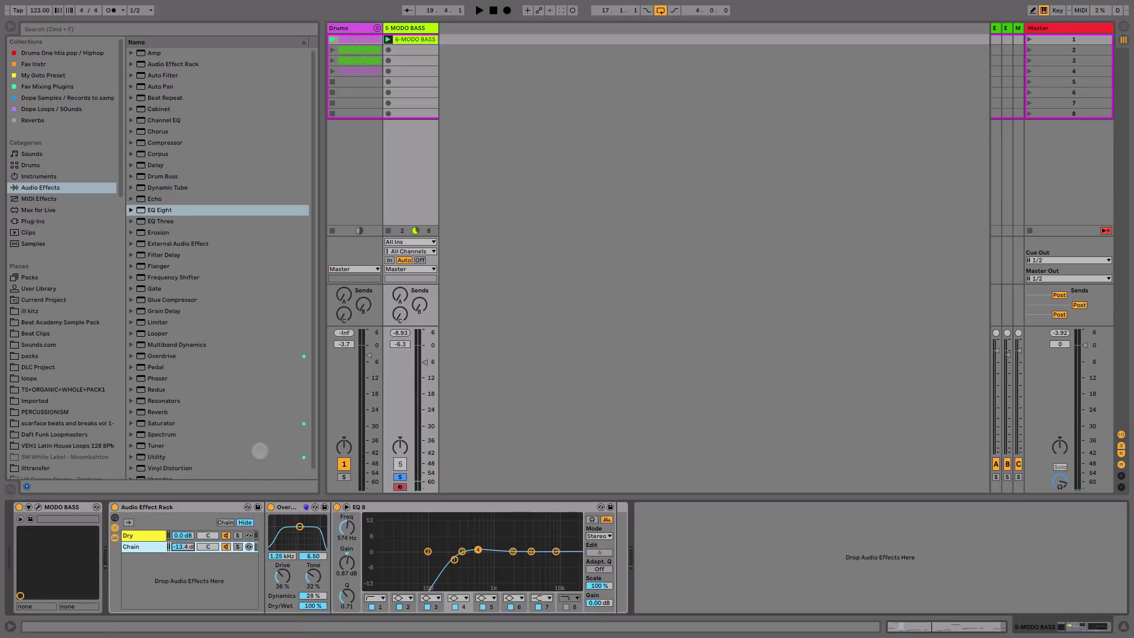
Add an EQ Eight after the bass rack and set its band 1 low cut to 40 Hz during playback
drag(158, 201, 797, 540)
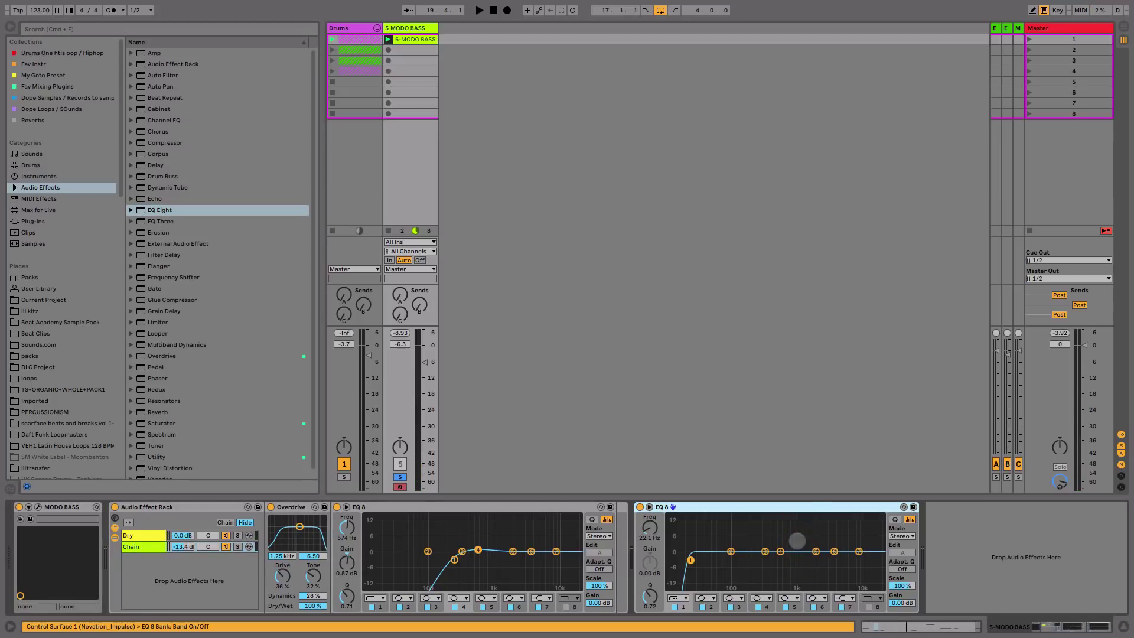
key(space)
drag(691, 560, 707, 560)
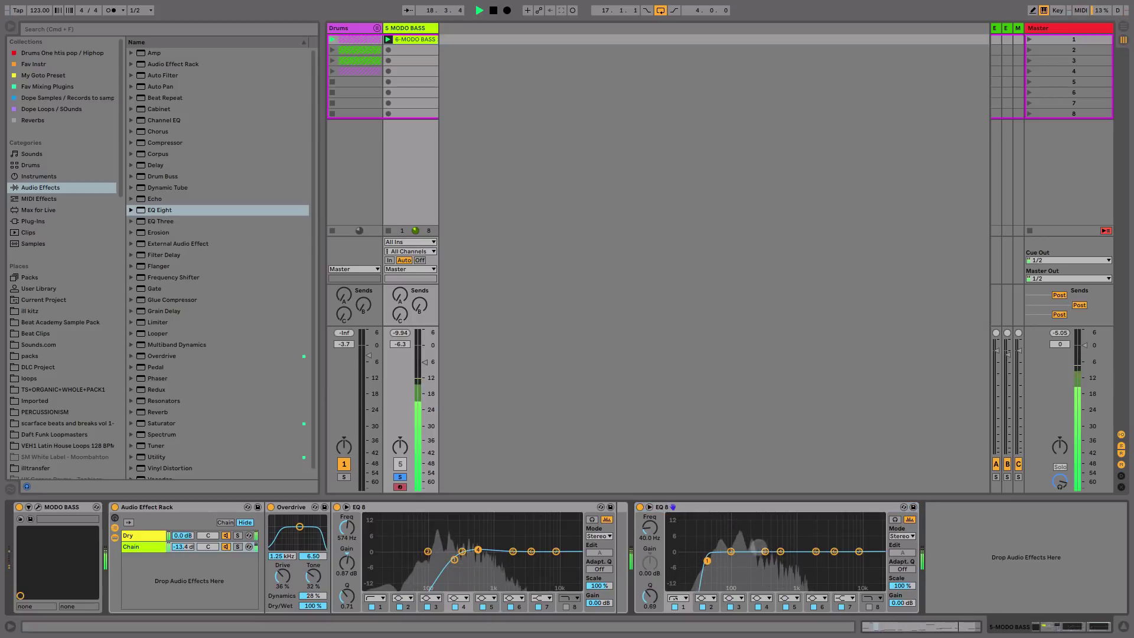
key(space)
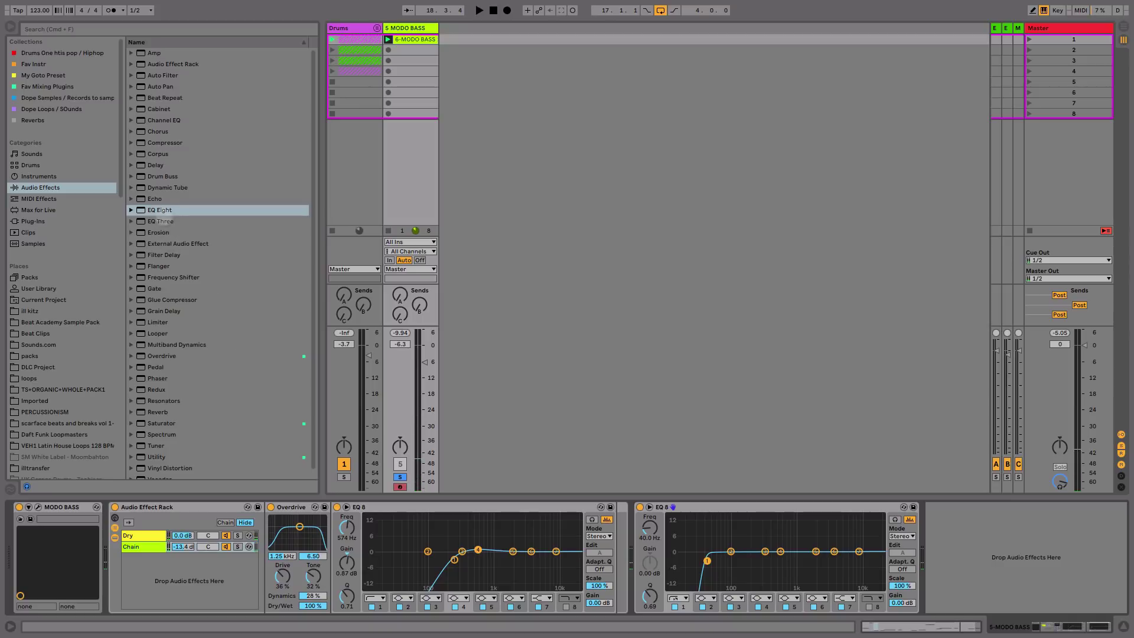
Add a Compressor after the bass EQ and sidechain it to the Drum Rack's kick at Pre FX
drag(164, 142, 1020, 556)
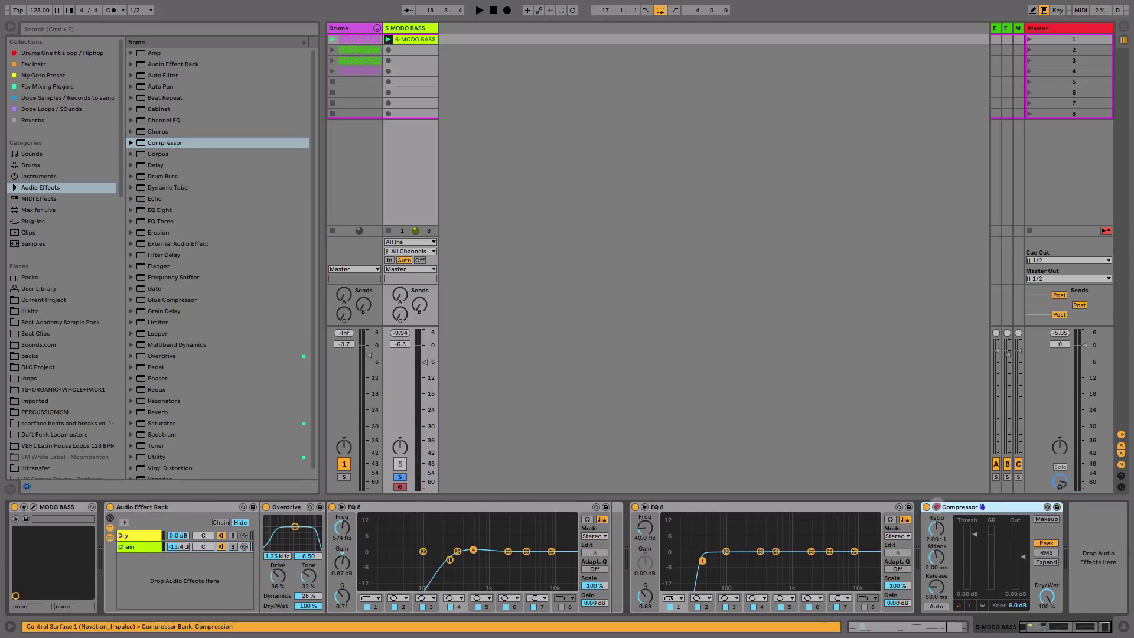
click(940, 507)
click(944, 518)
click(945, 536)
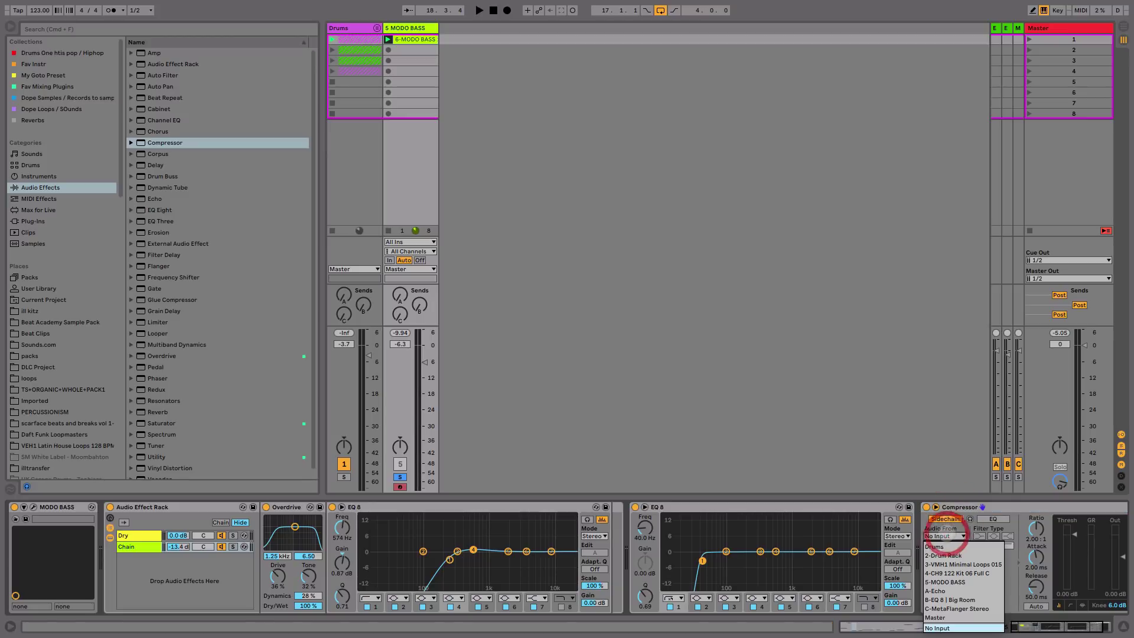
click(947, 547)
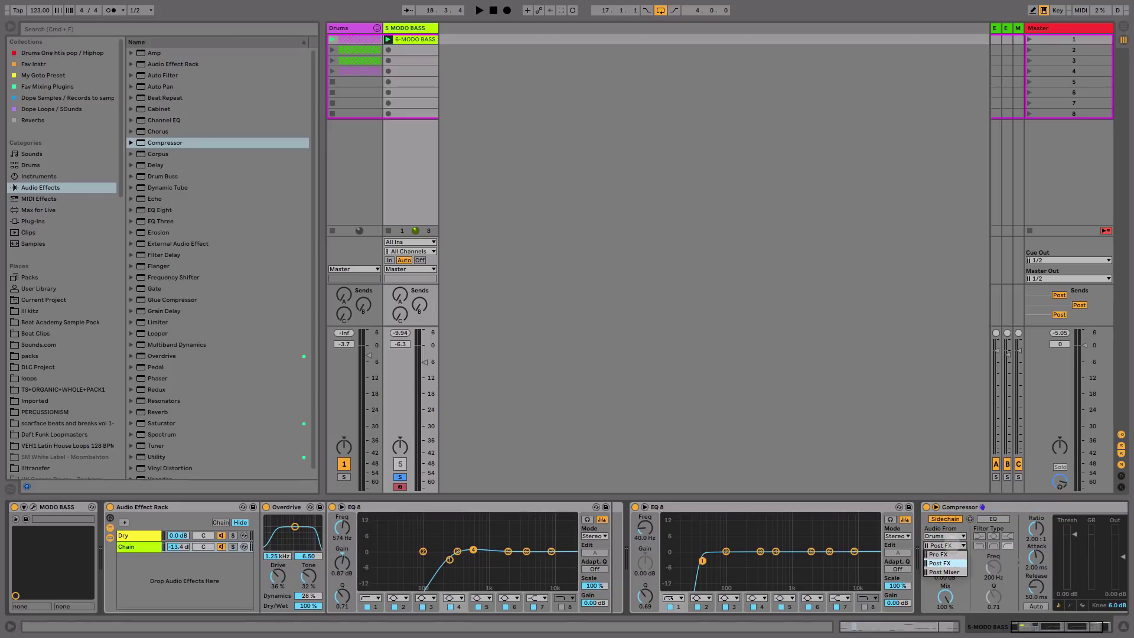
click(955, 535)
click(955, 551)
click(955, 546)
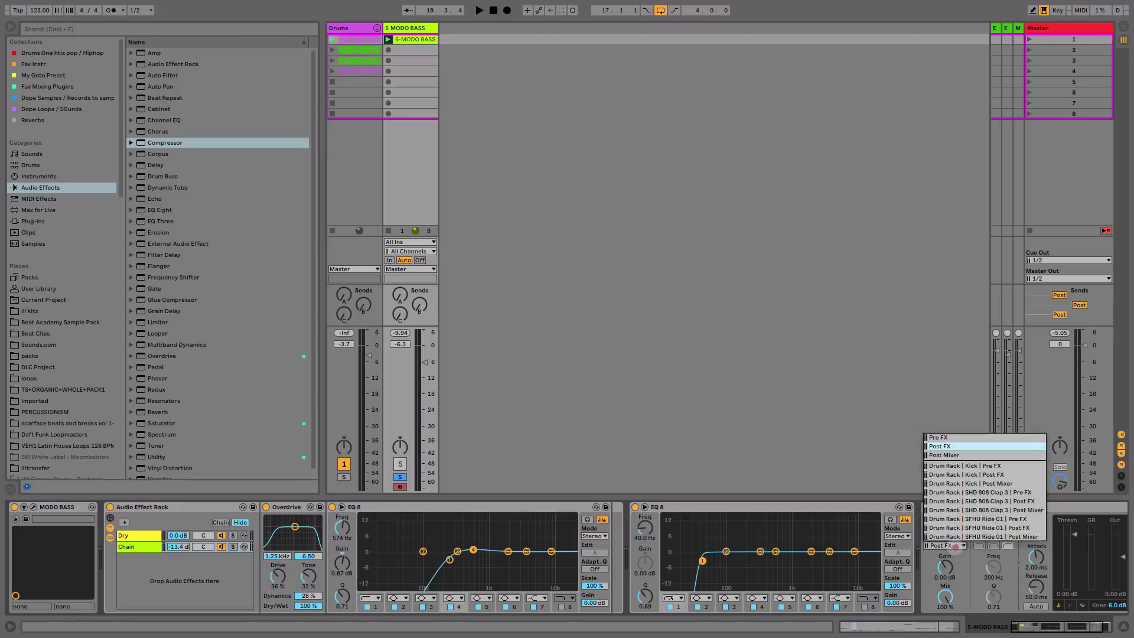
click(966, 465)
Set the bass Compressor's threshold to -16.0 dB during playback
key(space)
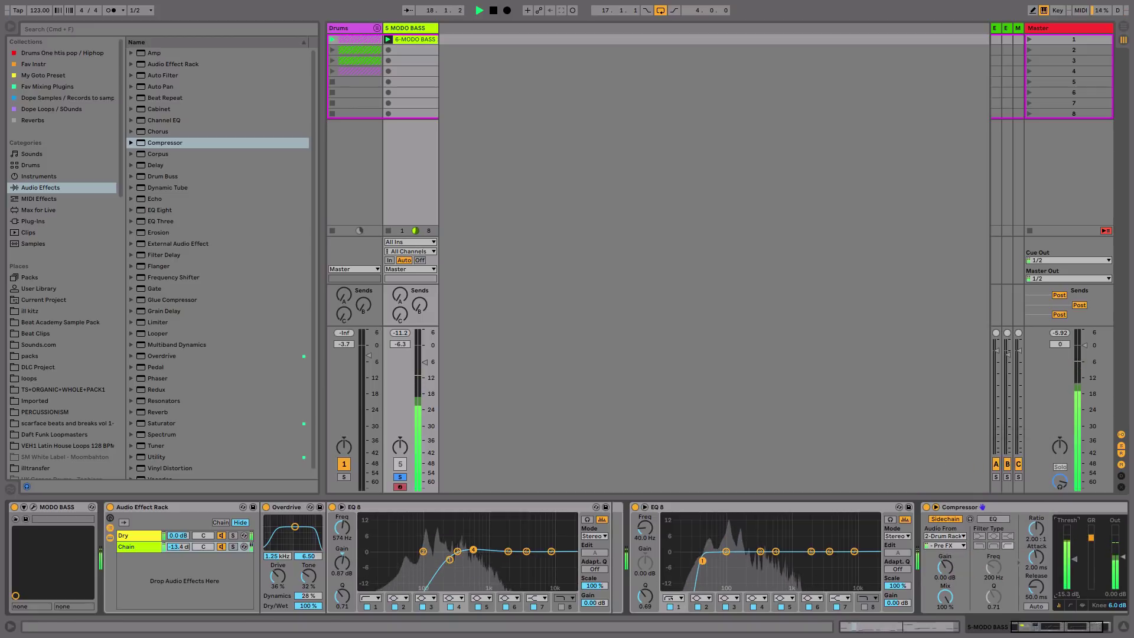
drag(1075, 556, 1074, 560)
key(space)
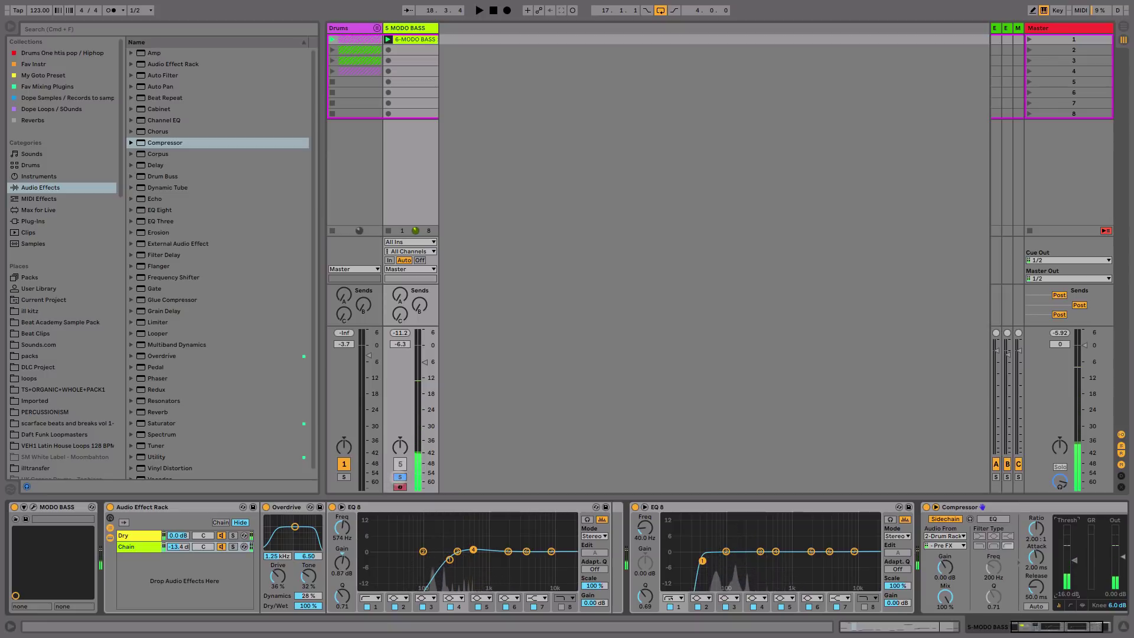
Unsolo the MODO BASS track and raise its volume to -5.4 dB while playing it with the drums
click(400, 477)
key(space)
drag(425, 362, 425, 360)
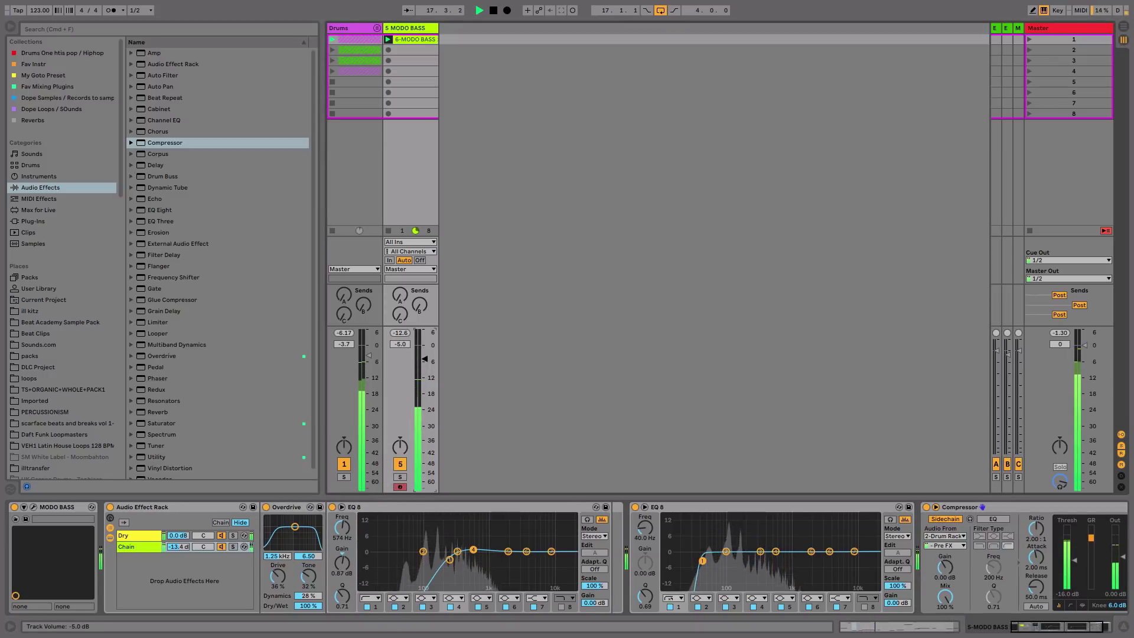
Set the bass Compressor's threshold to -15.3 dB and output to 3.63 dB, and slightly boost band 3 of the preceding EQ
click(982, 564)
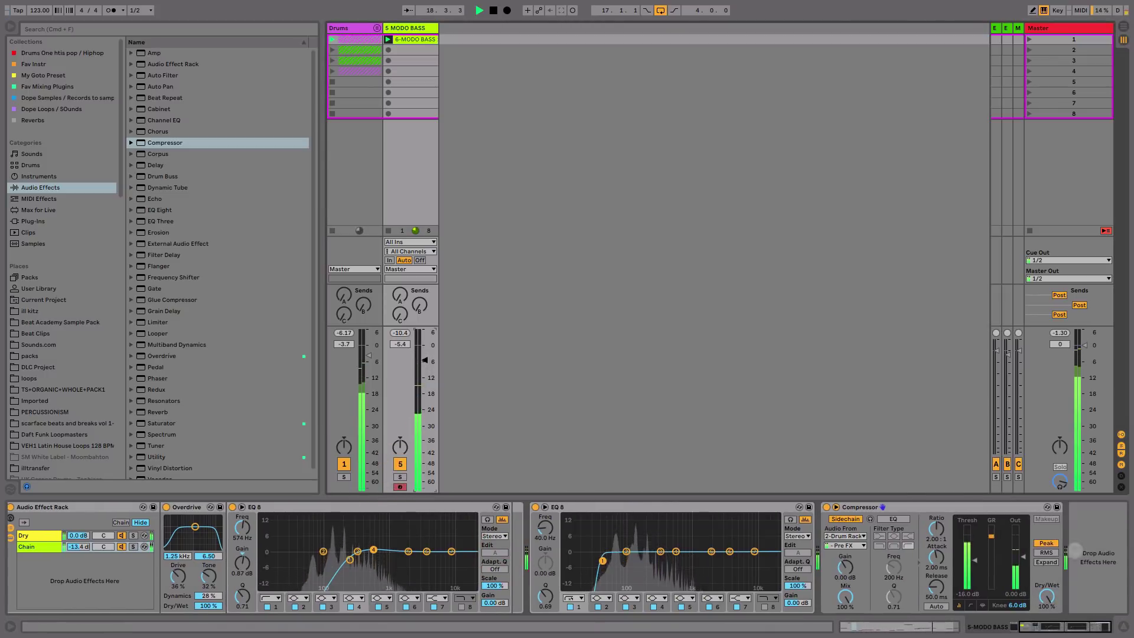
drag(982, 564, 1022, 553)
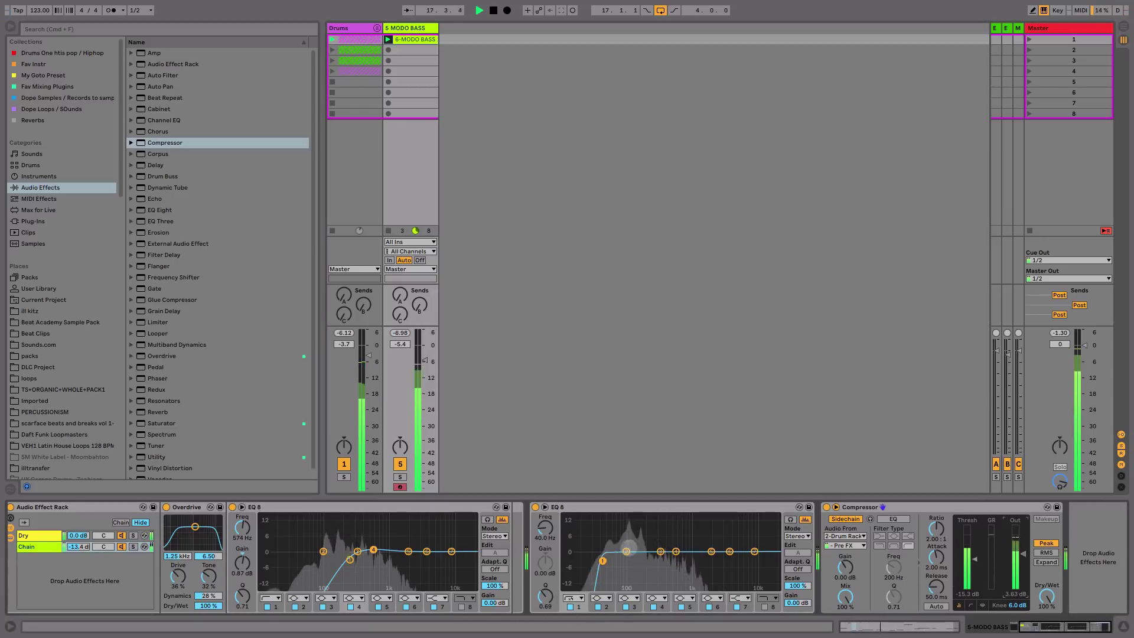
mouse_move(660, 551)
mouse_down()
mouse_move(639, 545)
mouse_move(637, 558)
mouse_move(667, 546)
mouse_up()
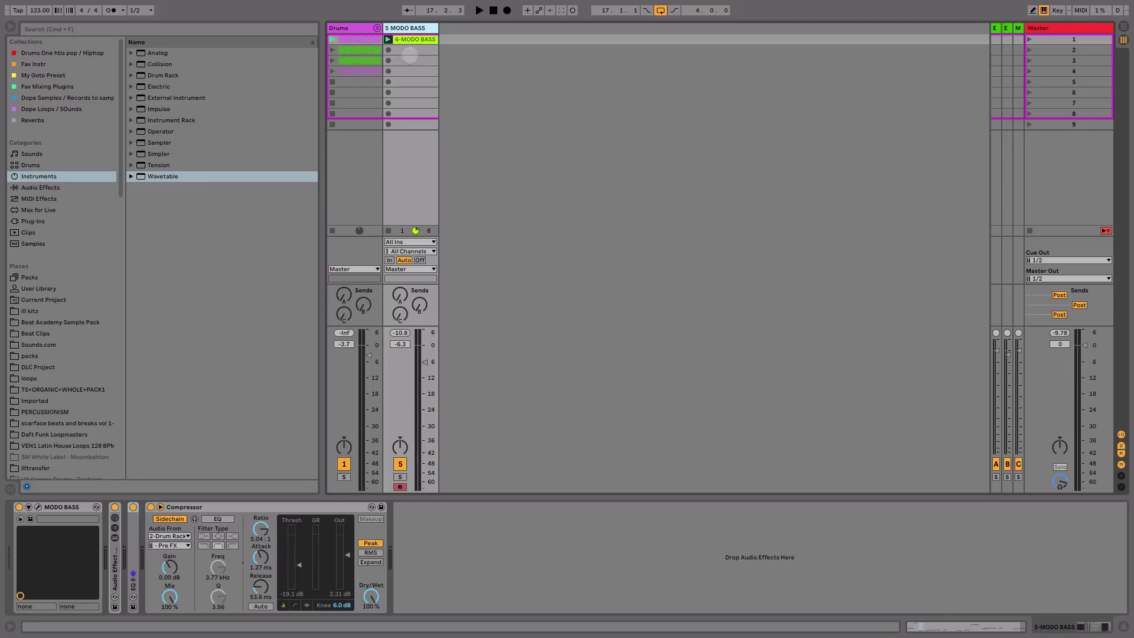
Add a Wavetable instrument on a new track, solo it and copy the MODO BASS clip into its first slot
drag(155, 179, 500, 87)
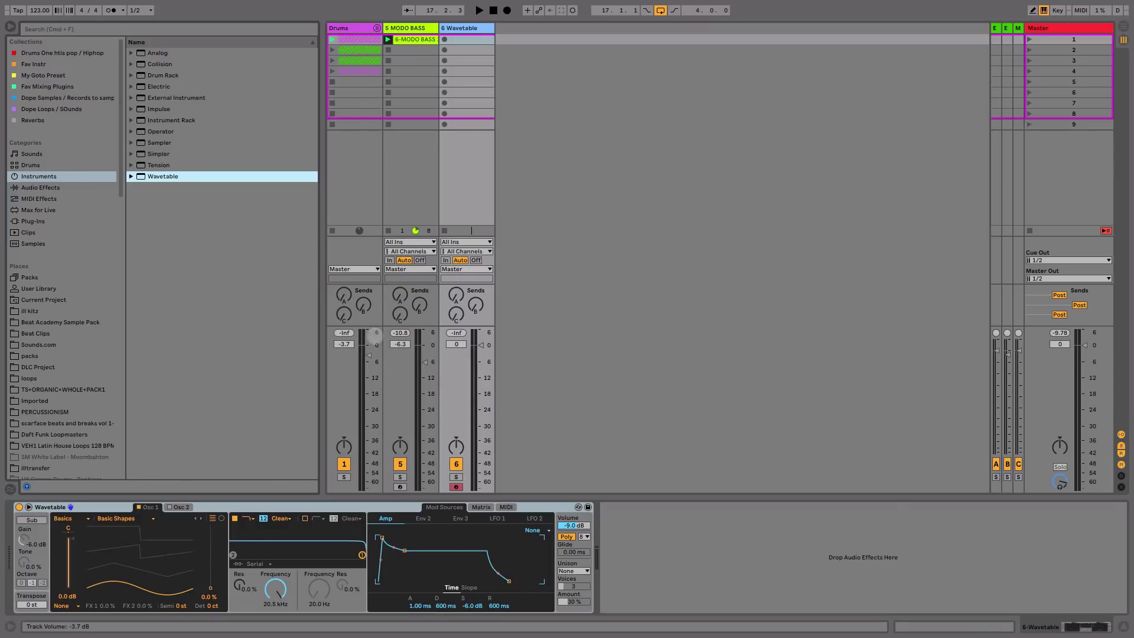
click(456, 476)
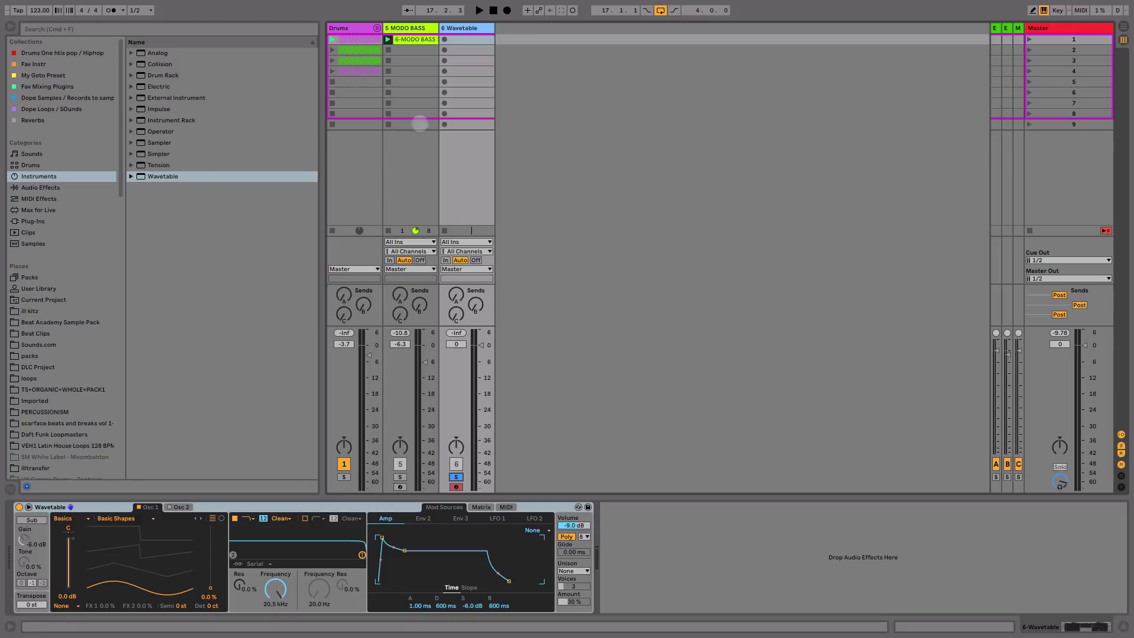
drag(412, 44, 458, 44)
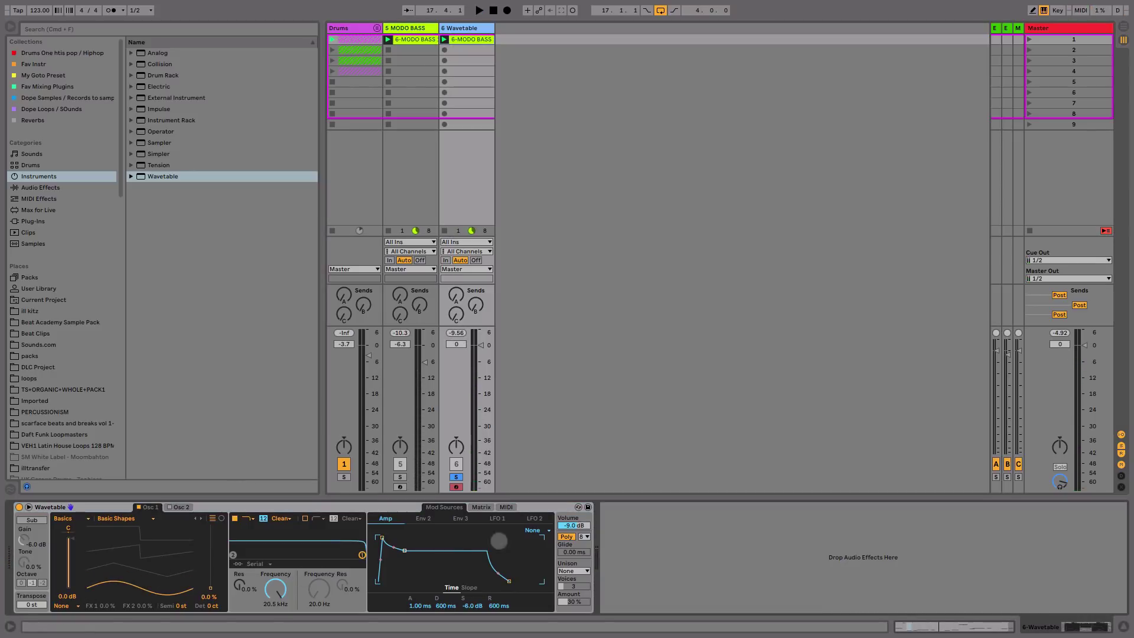
Set Wavetable to Mono with a 294 ms amp release and oscillator 1 transposed by -12 semitones
click(566, 537)
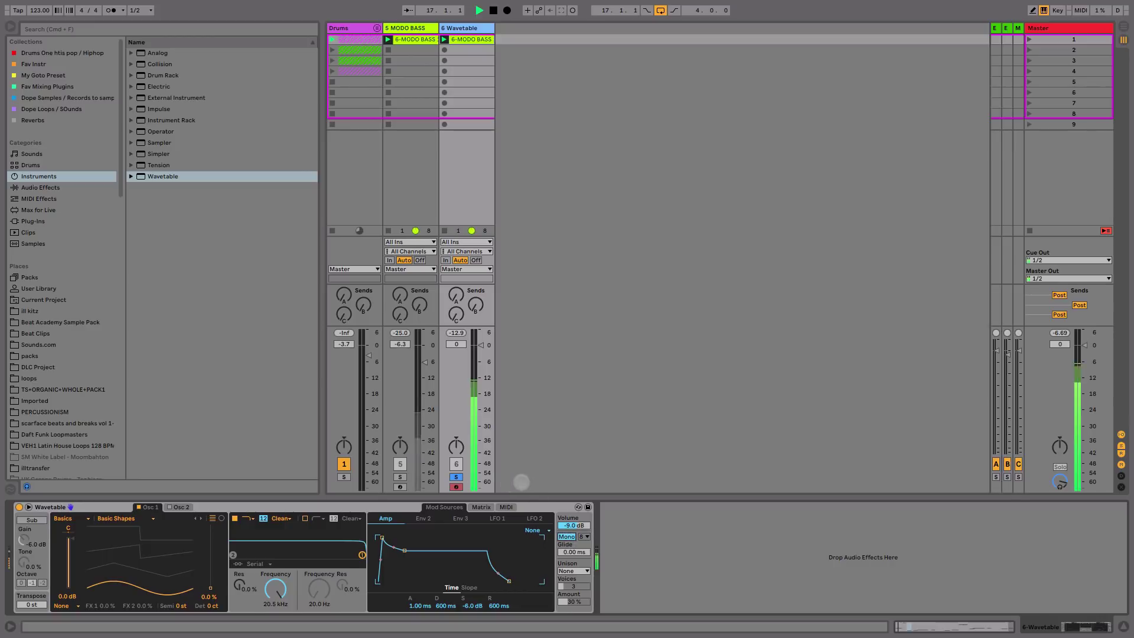
drag(508, 581, 504, 581)
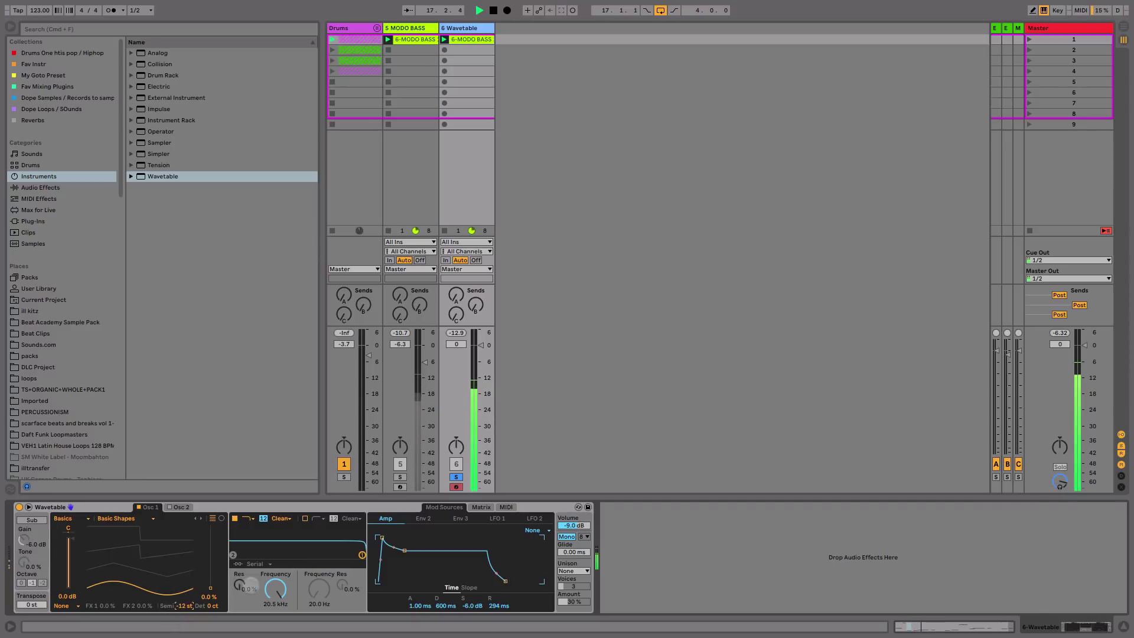
Set Wavetable's filter to 290 Hz with 15 % resonance and oscillator 1's wavetable position to 100 %
drag(281, 590, 281, 630)
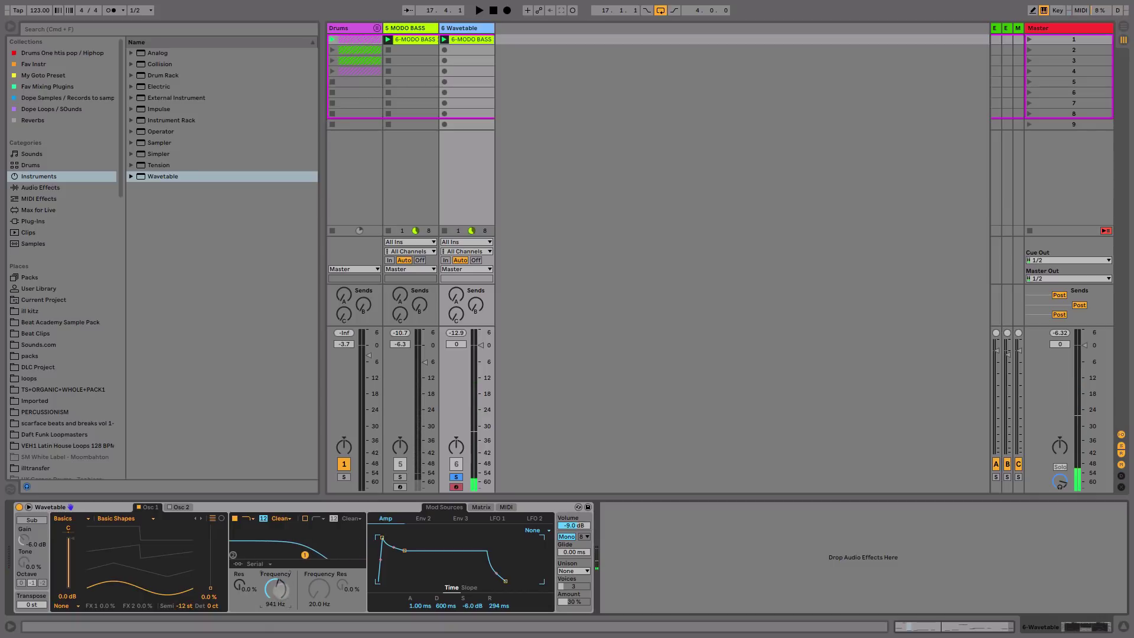
drag(234, 588, 279, 600)
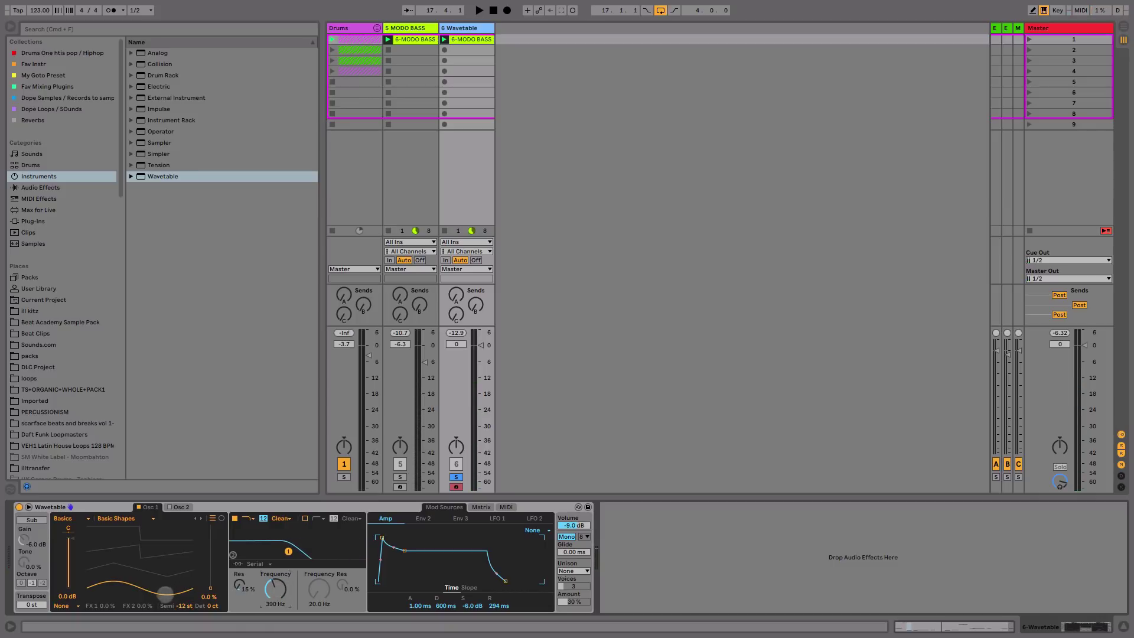
drag(113, 584, 113, 535)
key(space)
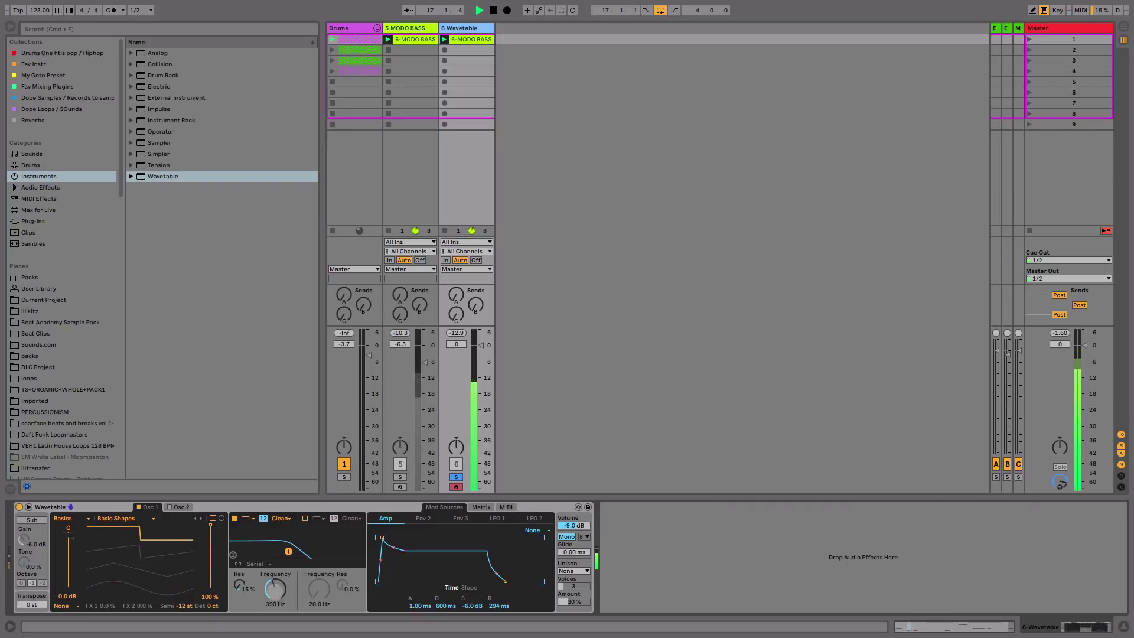
Lower Wavetable's filter frequency to 104 Hz and set its resonance to 20 % during playback
drag(275, 588, 275, 601)
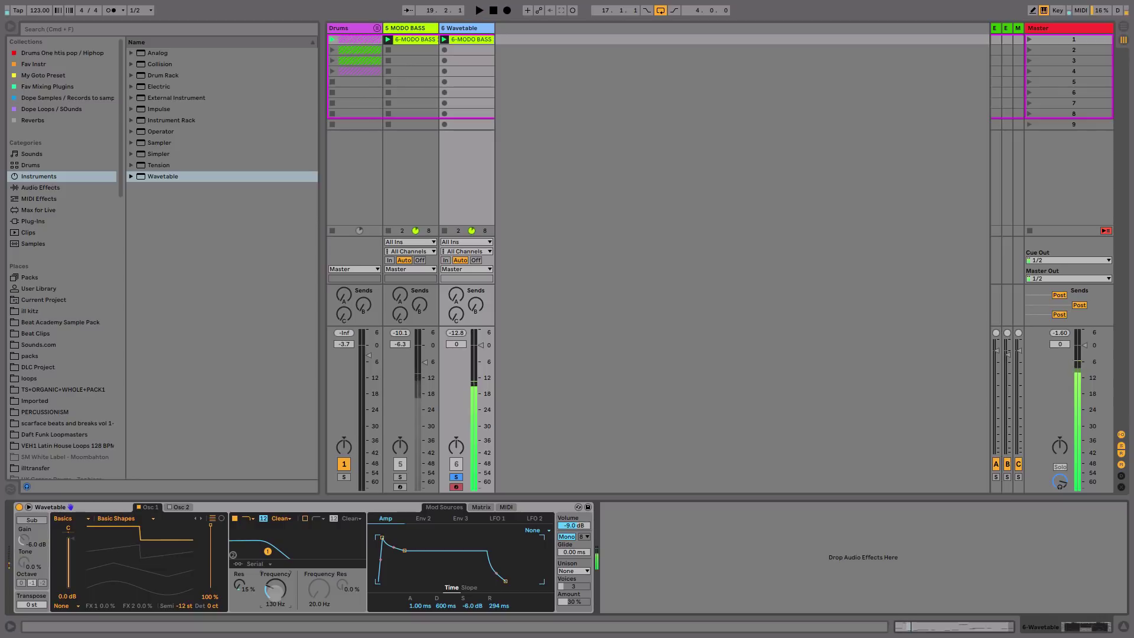
drag(240, 584, 273, 596)
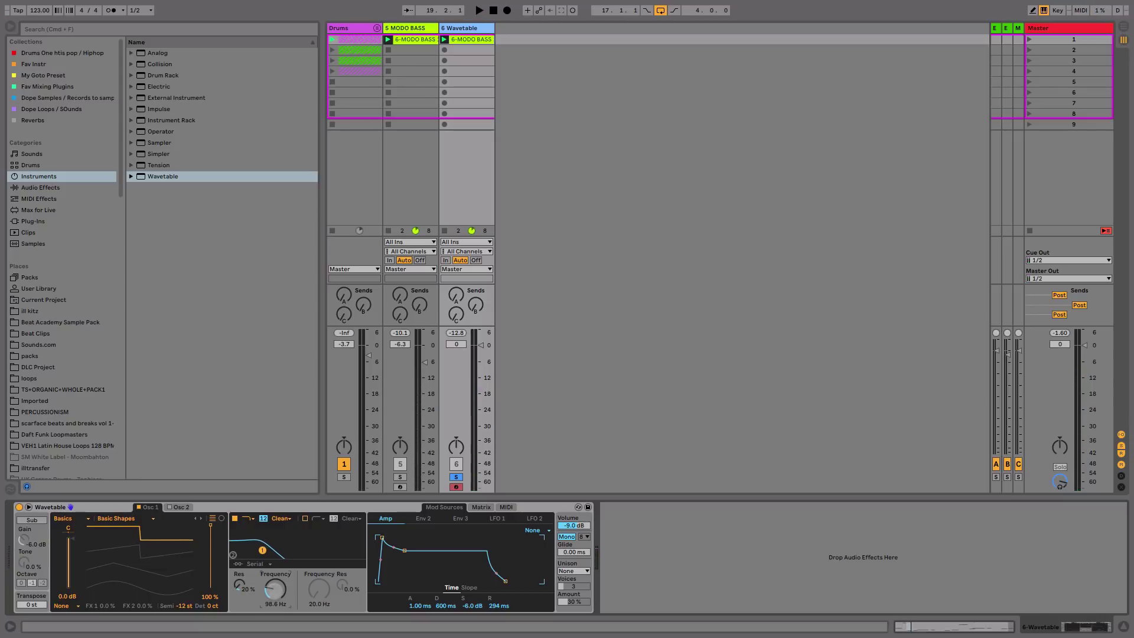
key(space)
drag(275, 594, 275, 591)
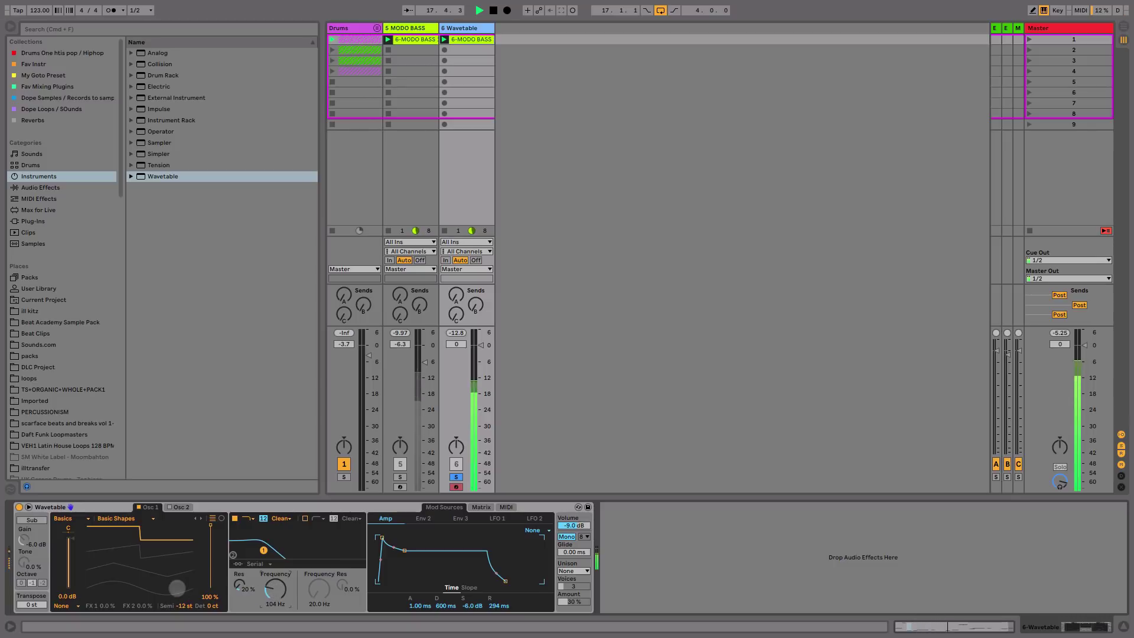
Compare oscillator 1's sine shape with the 100 % wavetable position, keep 100 % and set the filter frequency to 98.6 Hz
drag(162, 533, 103, 591)
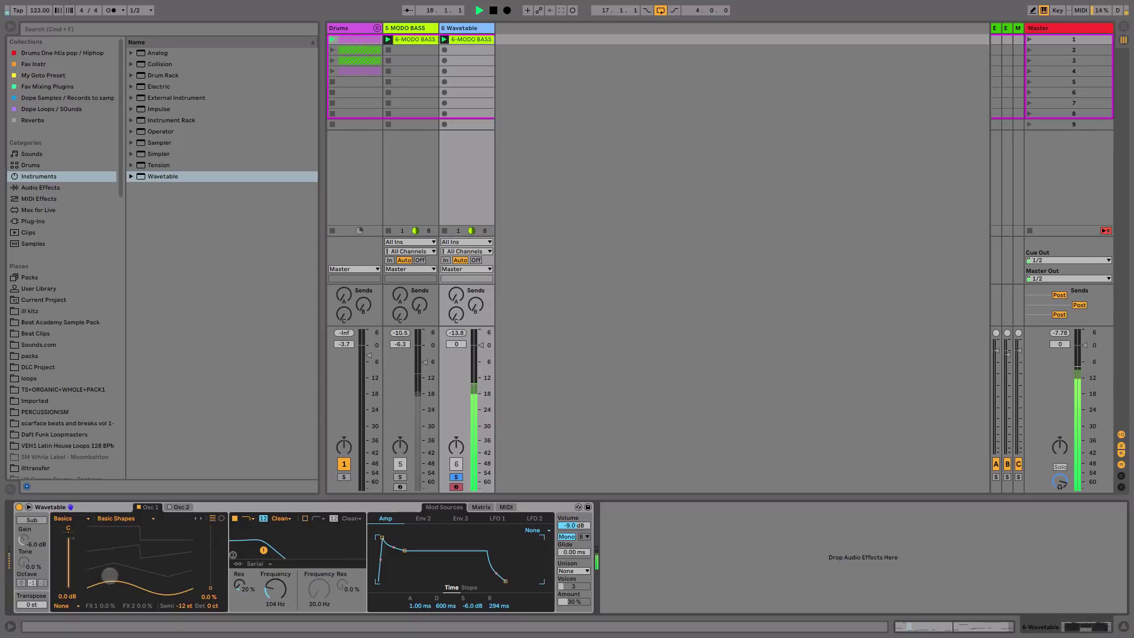
drag(123, 571, 112, 529)
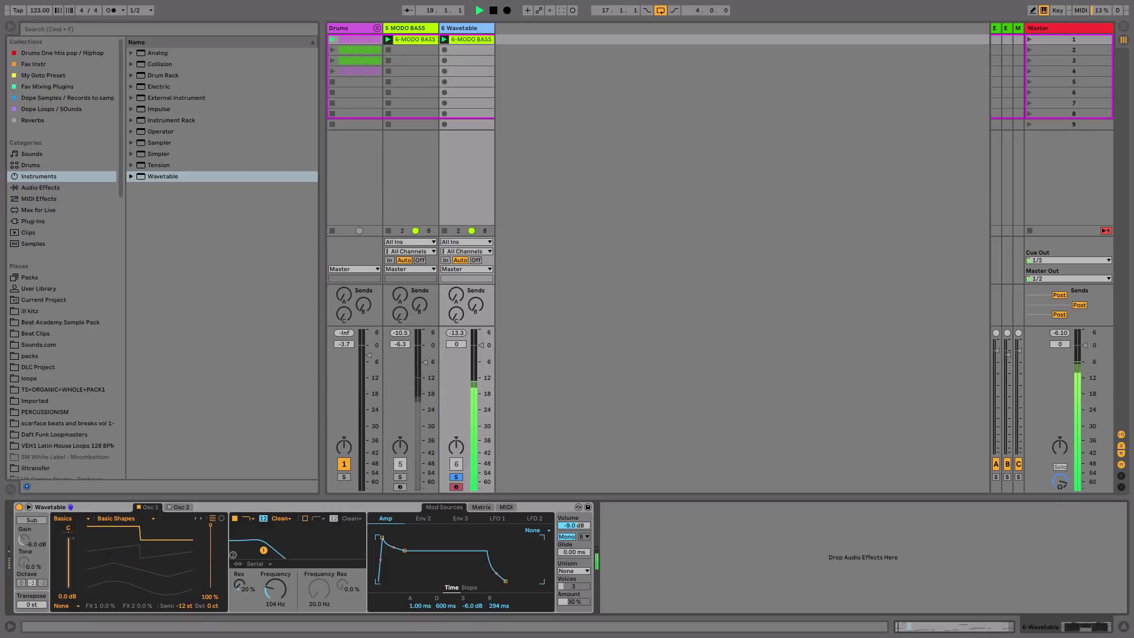
drag(275, 589, 275, 590)
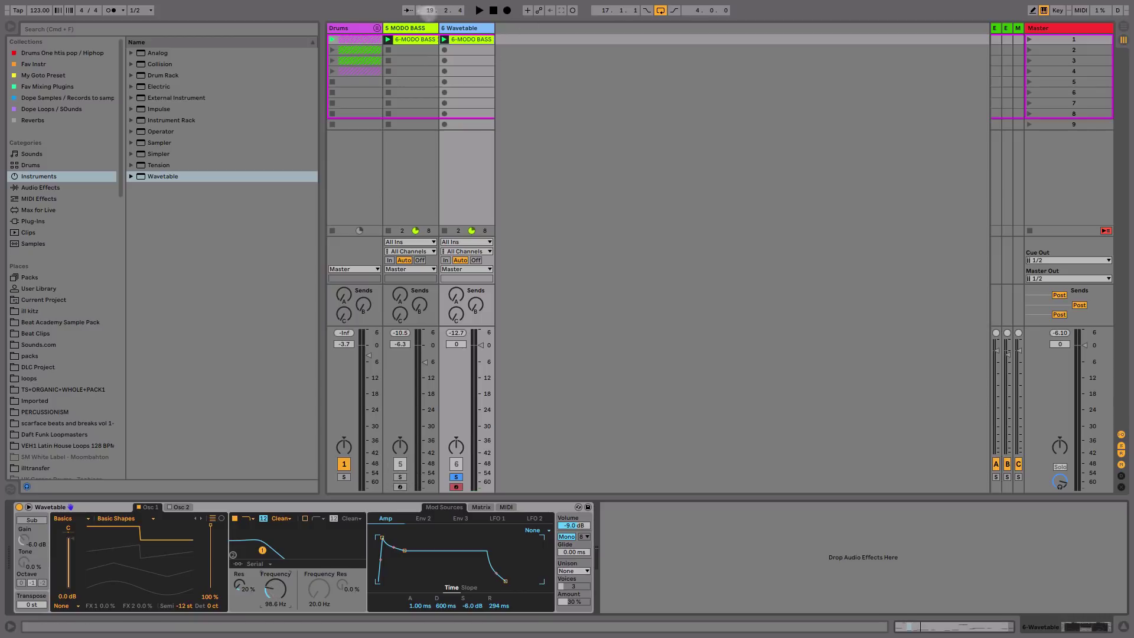
Copy the sidechained Compressor from the MODO BASS track onto the Wavetable track
click(413, 28)
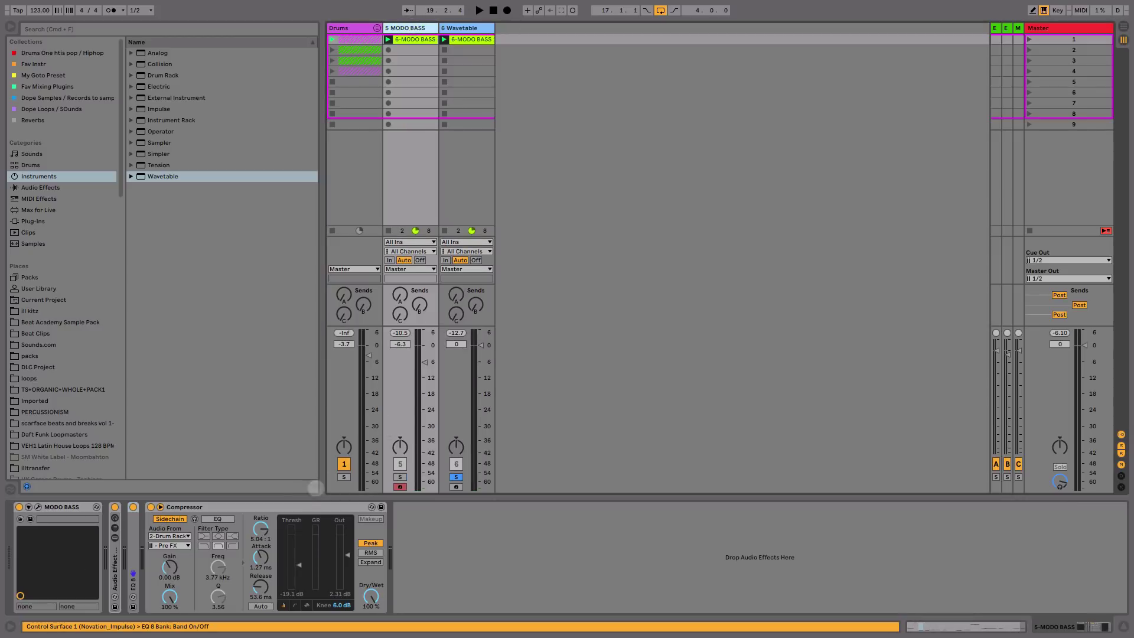
click(296, 506)
click(470, 165)
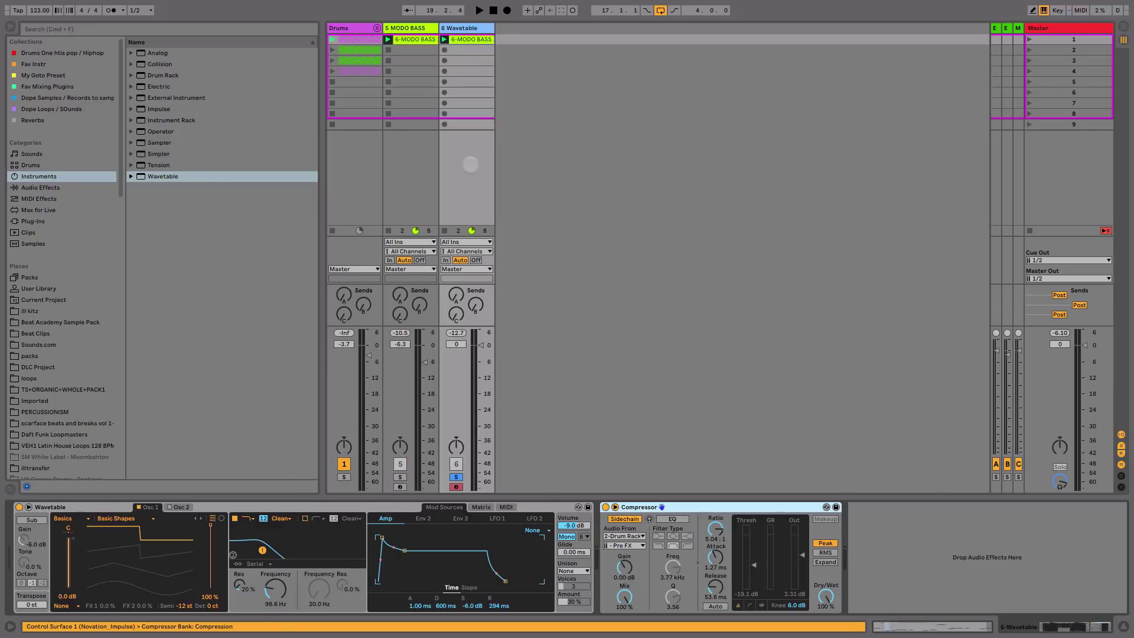
Insert an EQ Eight before the Wavetable track's Compressor and make band 7 a high cut at 174 Hz with Q 0.85
click(67, 187)
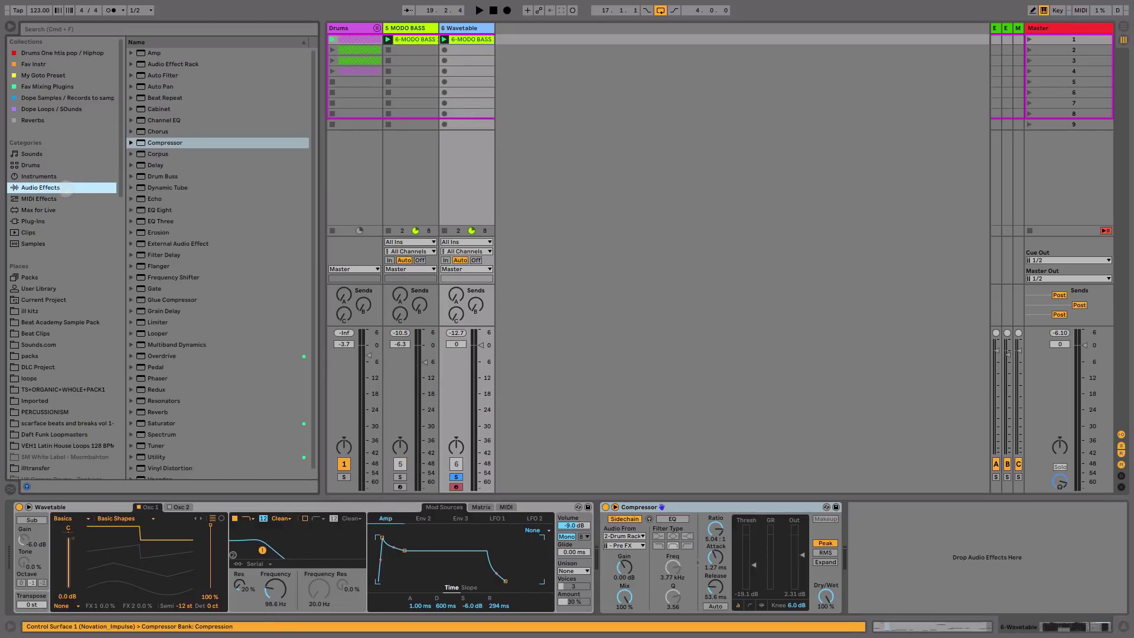
drag(159, 209, 615, 595)
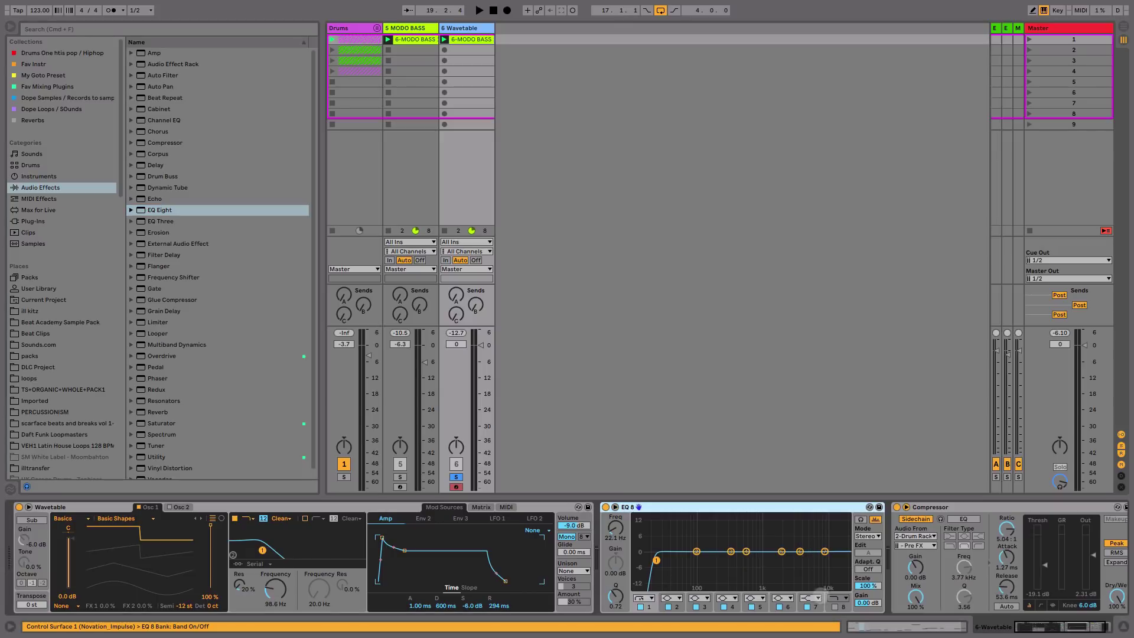
click(815, 596)
click(814, 578)
key(space)
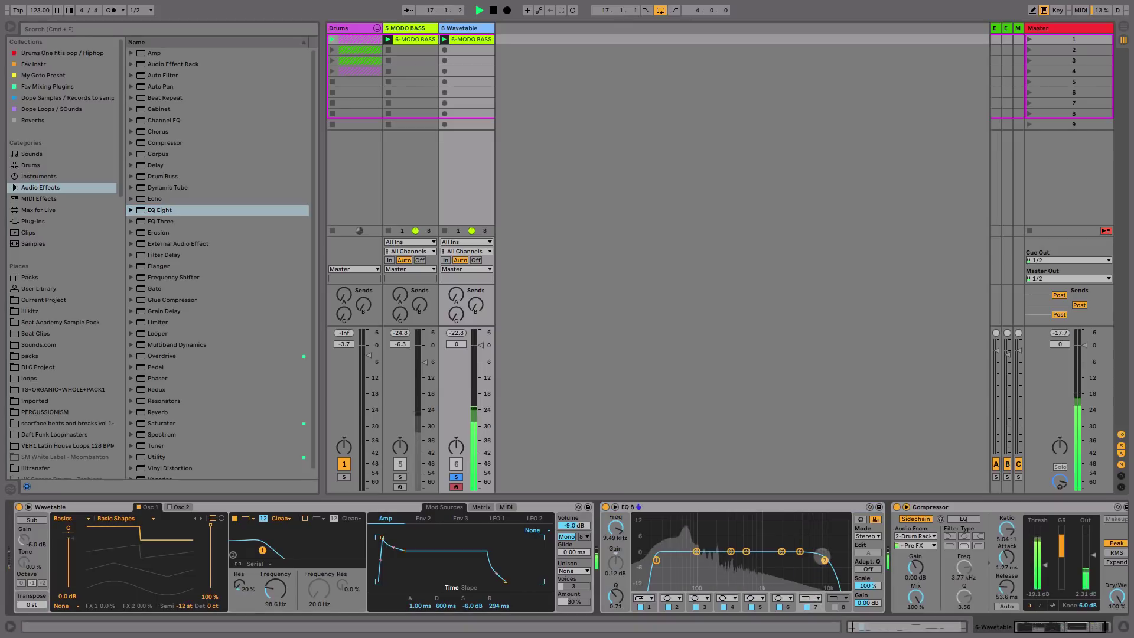
drag(825, 559, 712, 565)
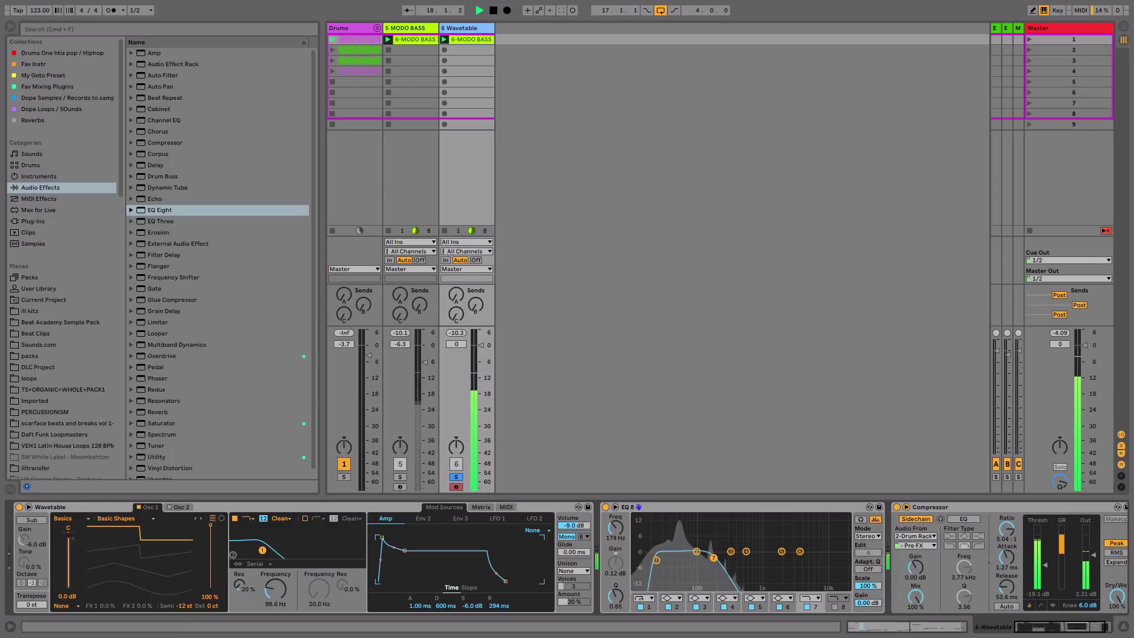
Solo the MODO BASS track together with Wavetable and lower Wavetable's volume to -11.1 dB during playback
super+click(399, 477)
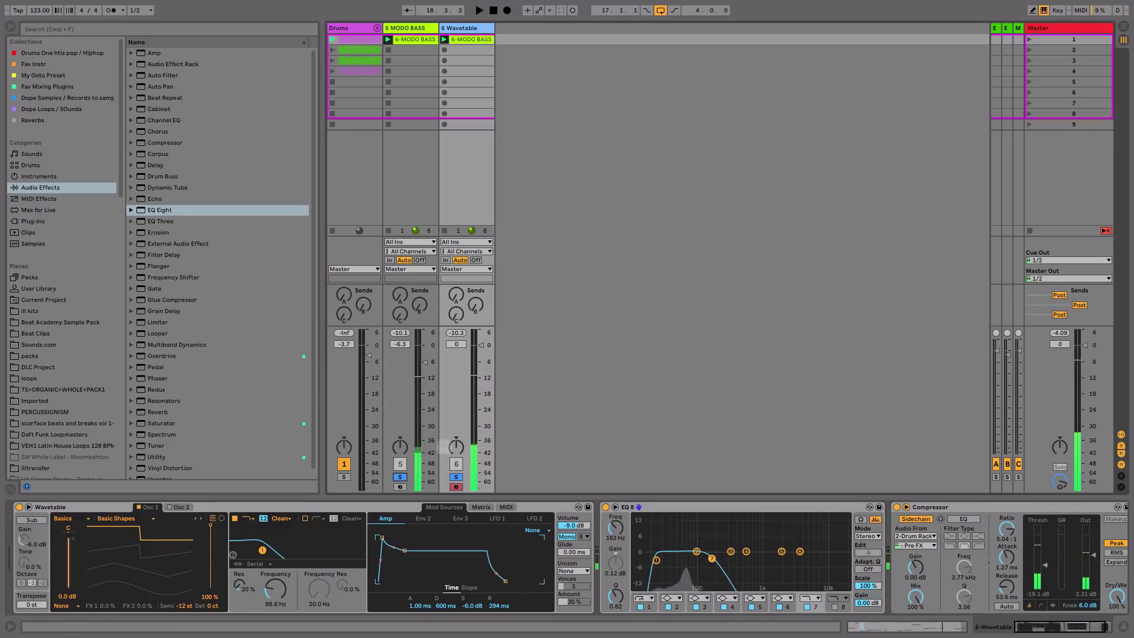
key(space)
drag(481, 345, 480, 376)
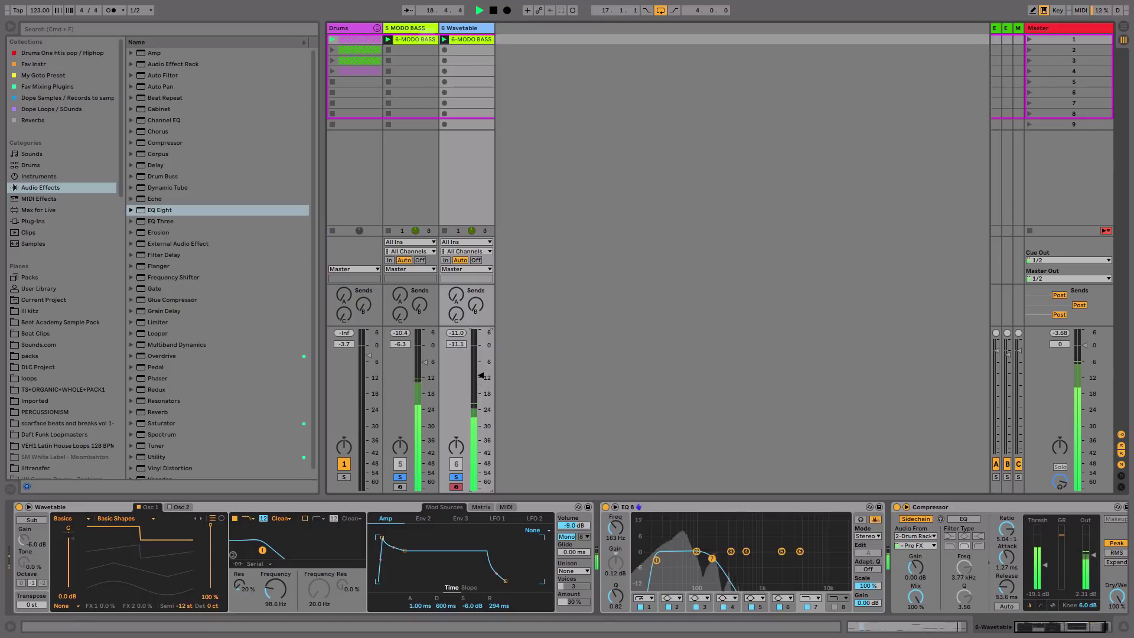
key(space)
Unsolo both bass tracks and raise Wavetable's volume to -7.0 dB while the full mix plays
click(408, 27)
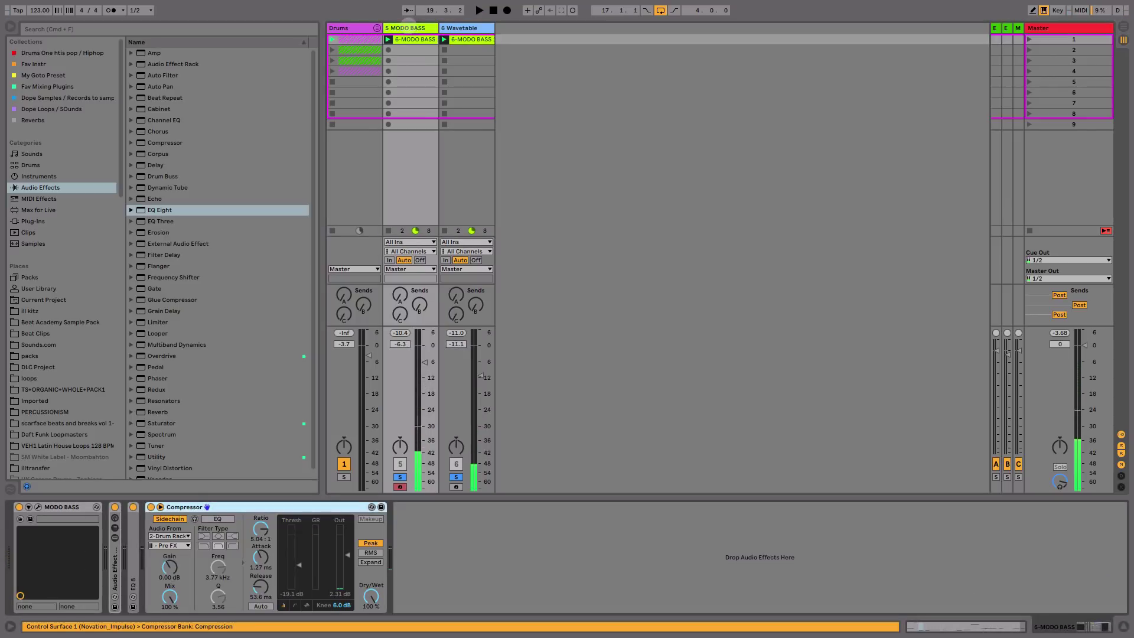
click(454, 476)
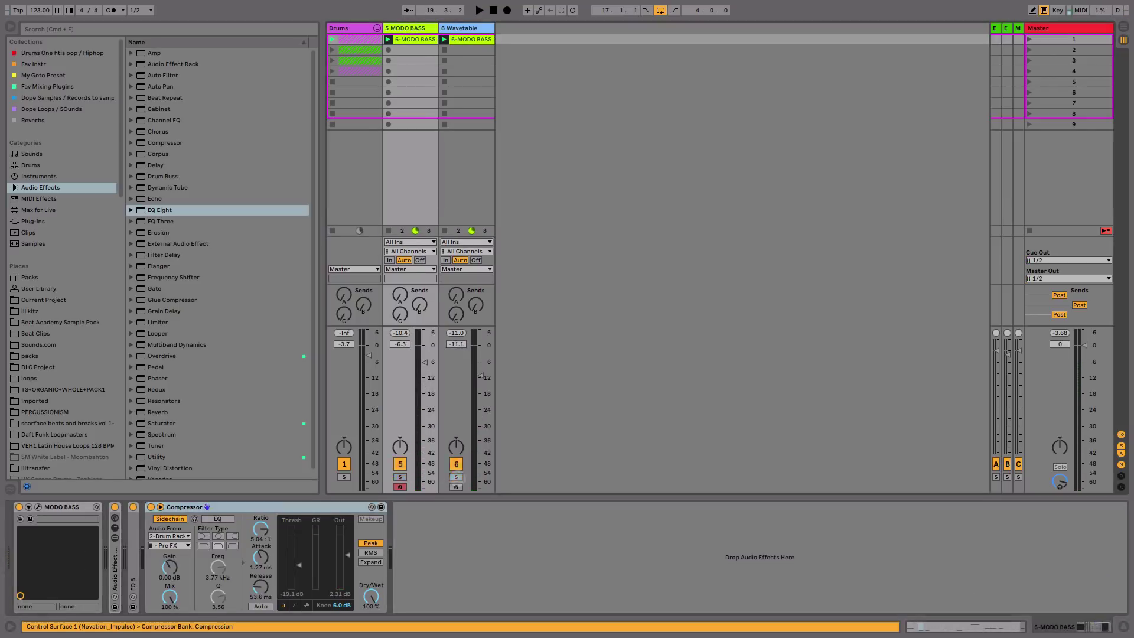
key(space)
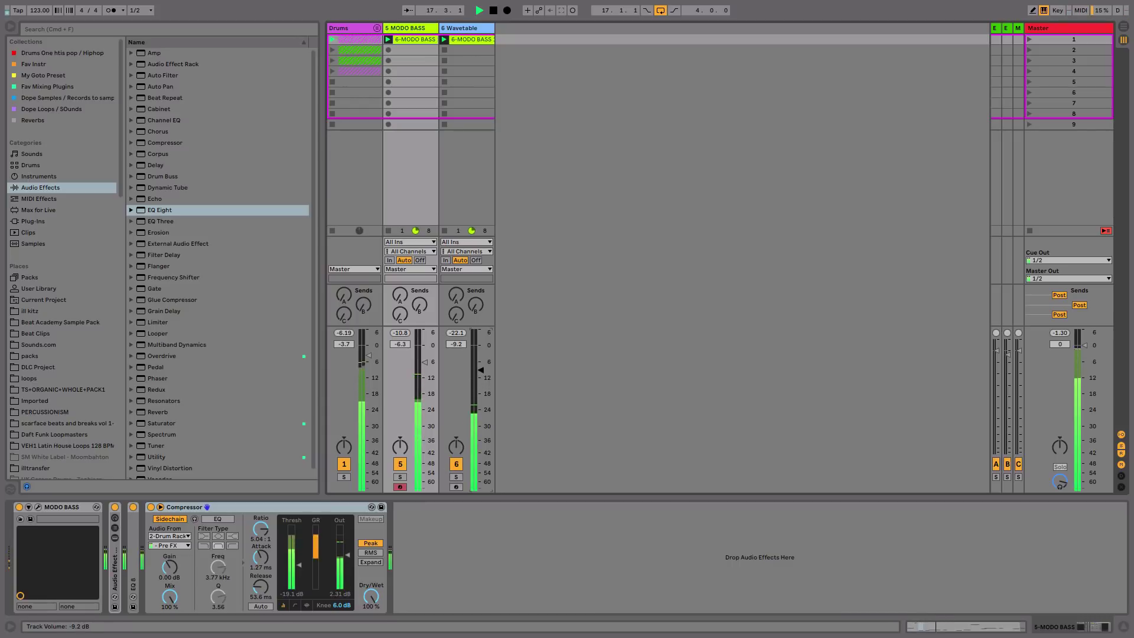
drag(480, 378, 481, 363)
Compare the mix with the Wavetable track off and on, and lower its volume to about -13 dB
click(456, 464)
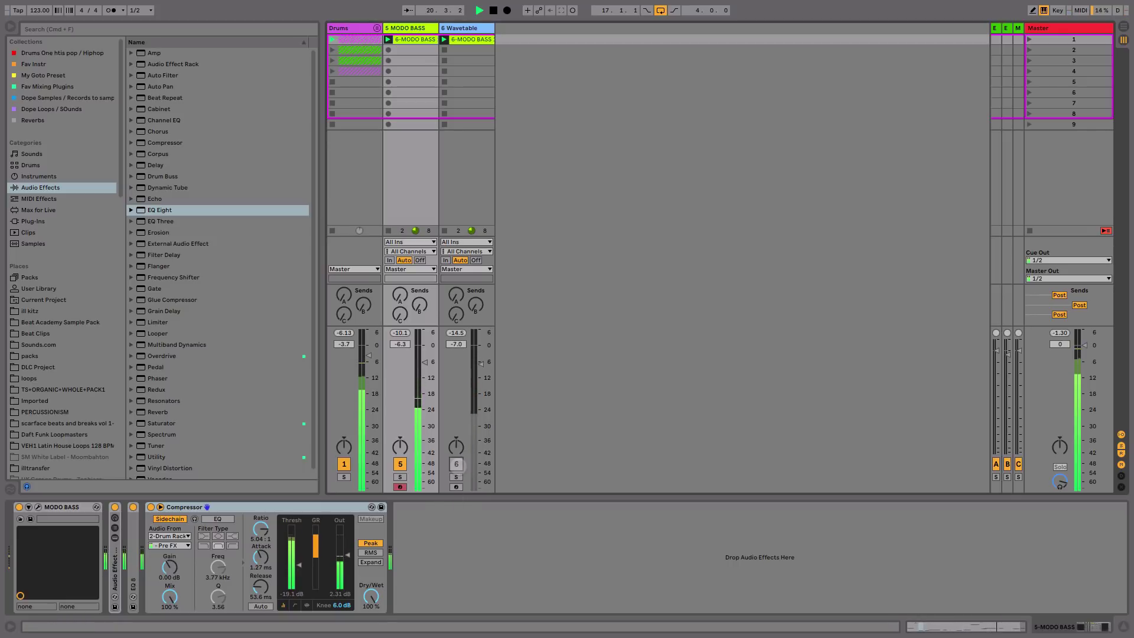
click(457, 464)
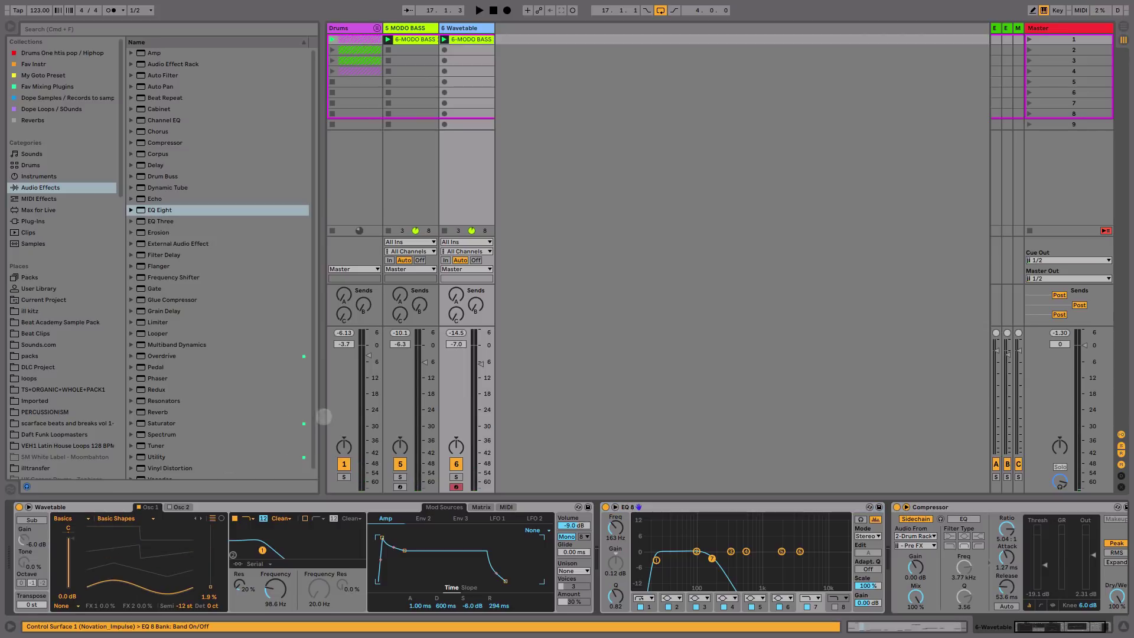
key(space)
mouse_move(480, 363)
mouse_down()
mouse_move(481, 349)
mouse_move(481, 369)
mouse_move(424, 359)
mouse_move(481, 378)
mouse_move(481, 480)
mouse_move(481, 366)
mouse_move(480, 380)
mouse_up()
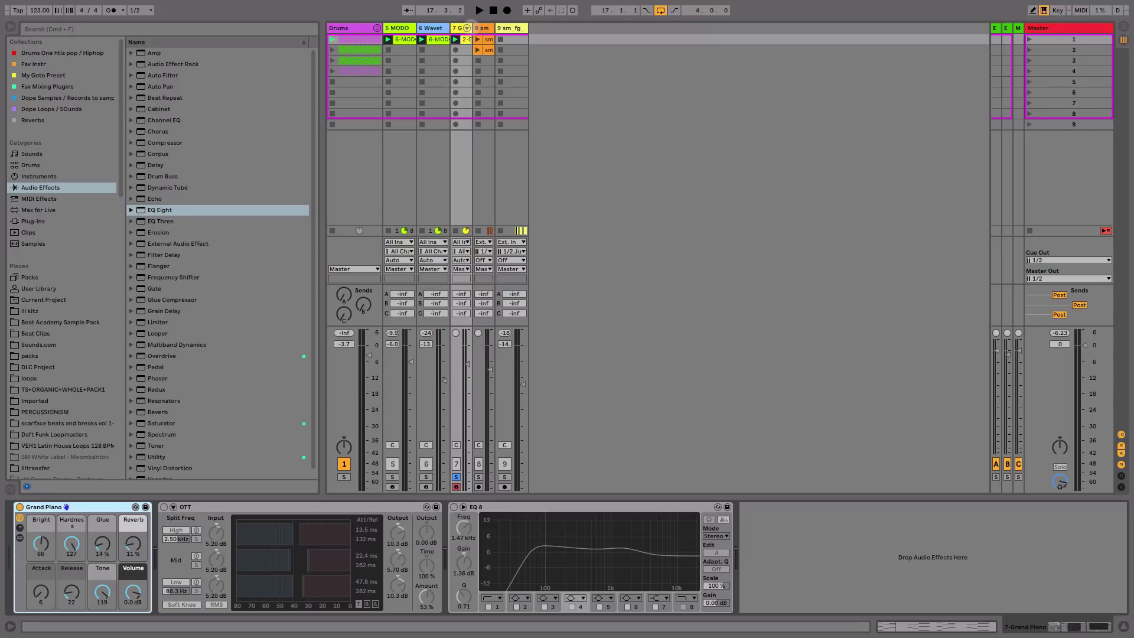
Widen the Grand Piano track, play its clip with the notes displayed and return to its device chain
drag(472, 27, 494, 29)
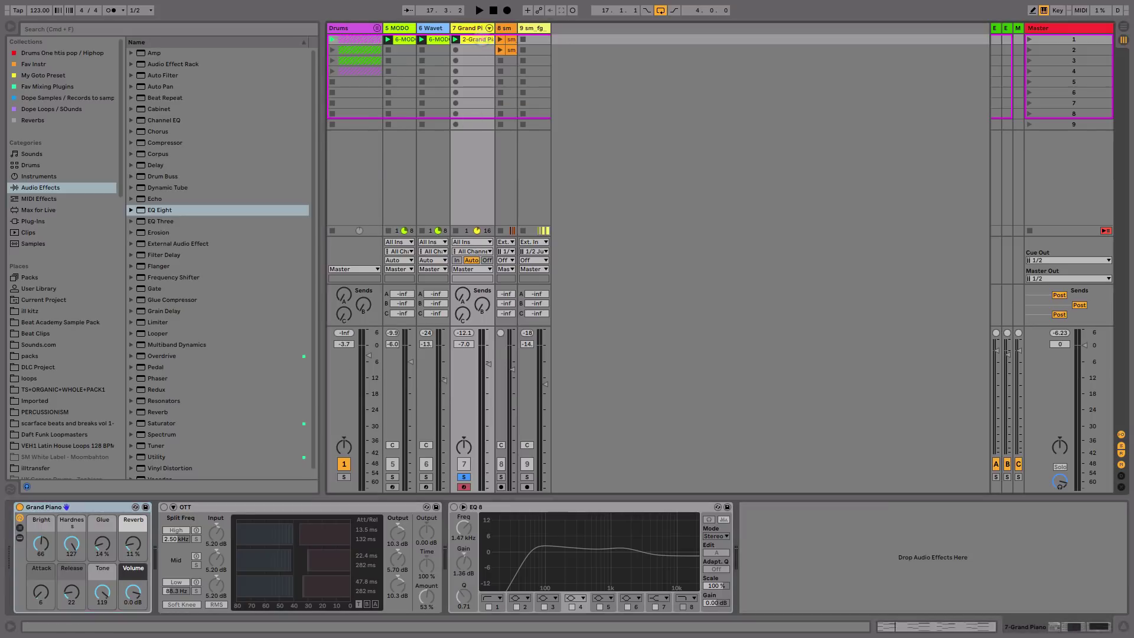
click(482, 39)
key(space)
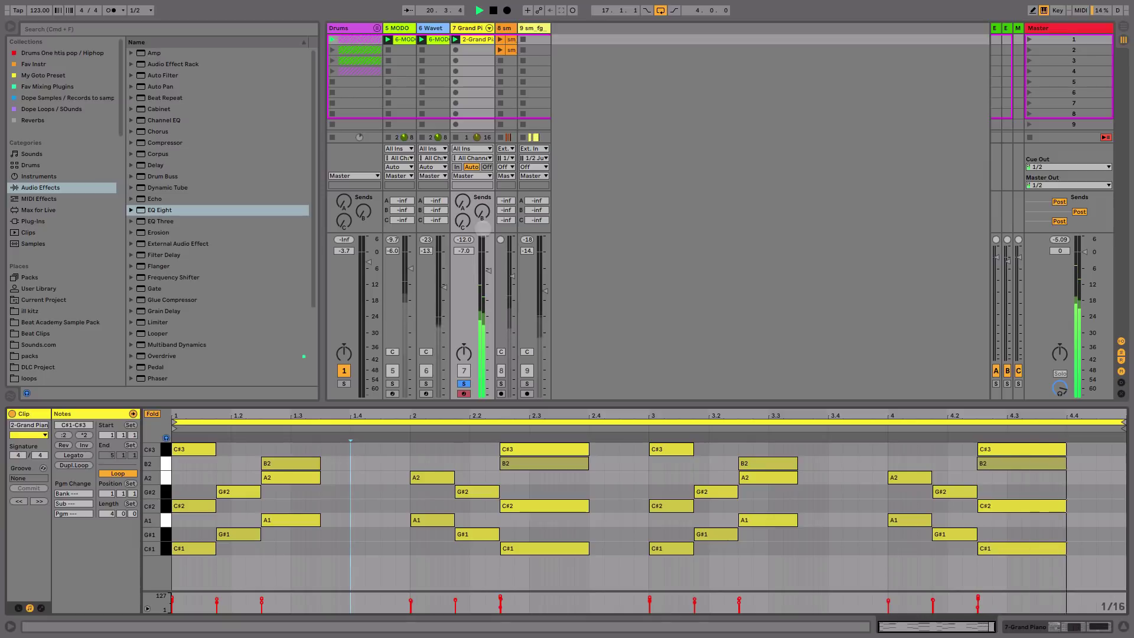
key(shift+Tab)
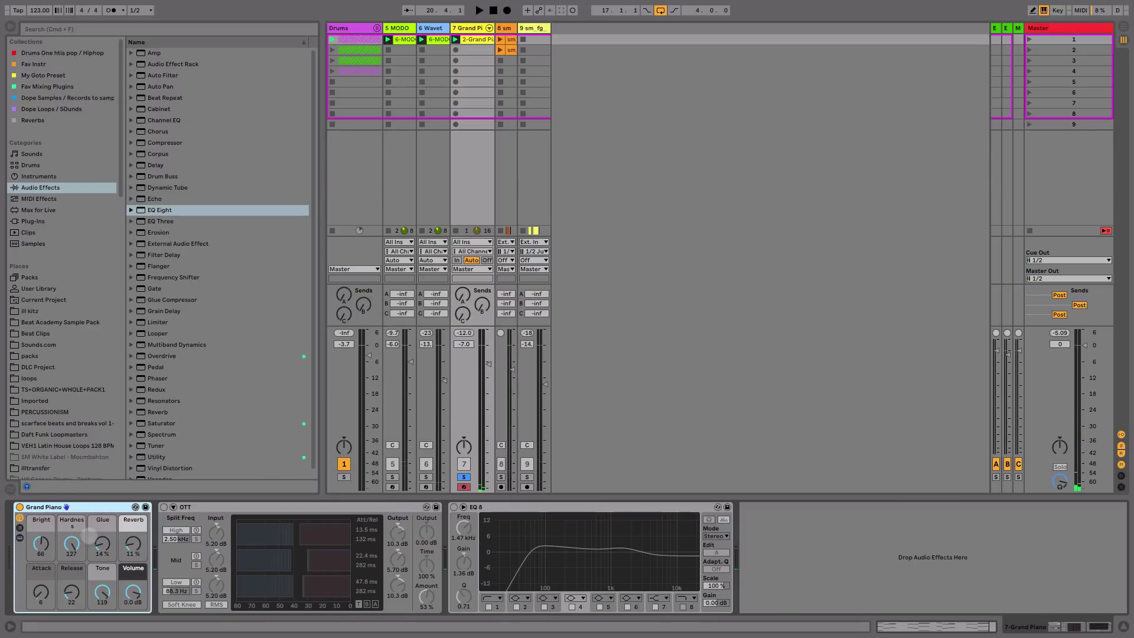
drag(72, 544, 71, 565)
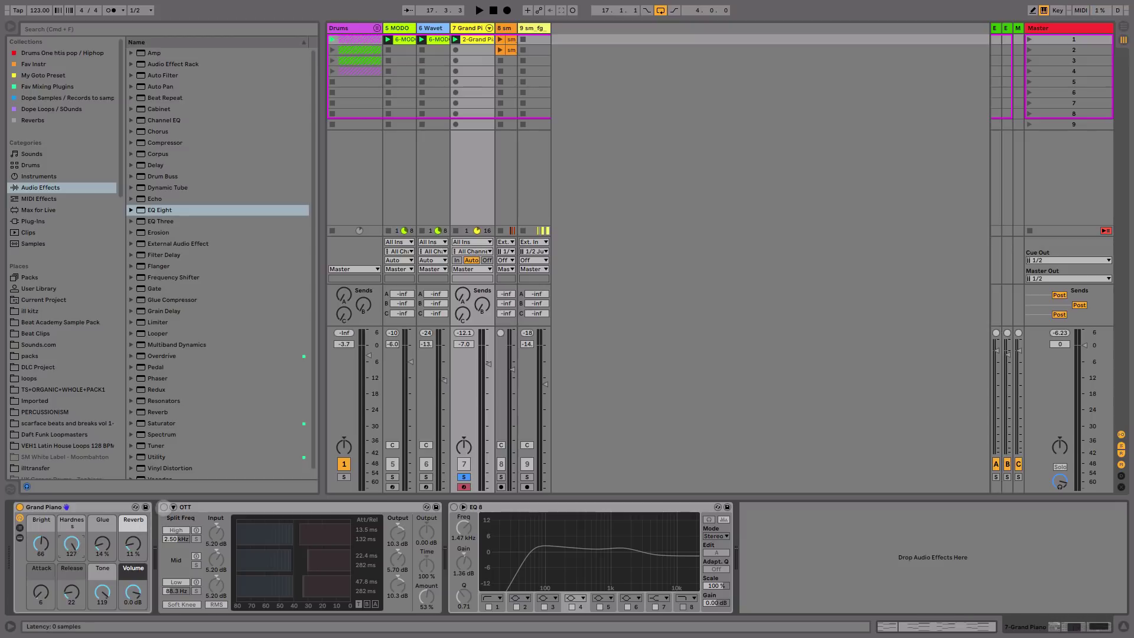
Enable OTT on the Grand Piano track with an Amount of 59 %, and enable the EQ Eight after it
click(263, 507)
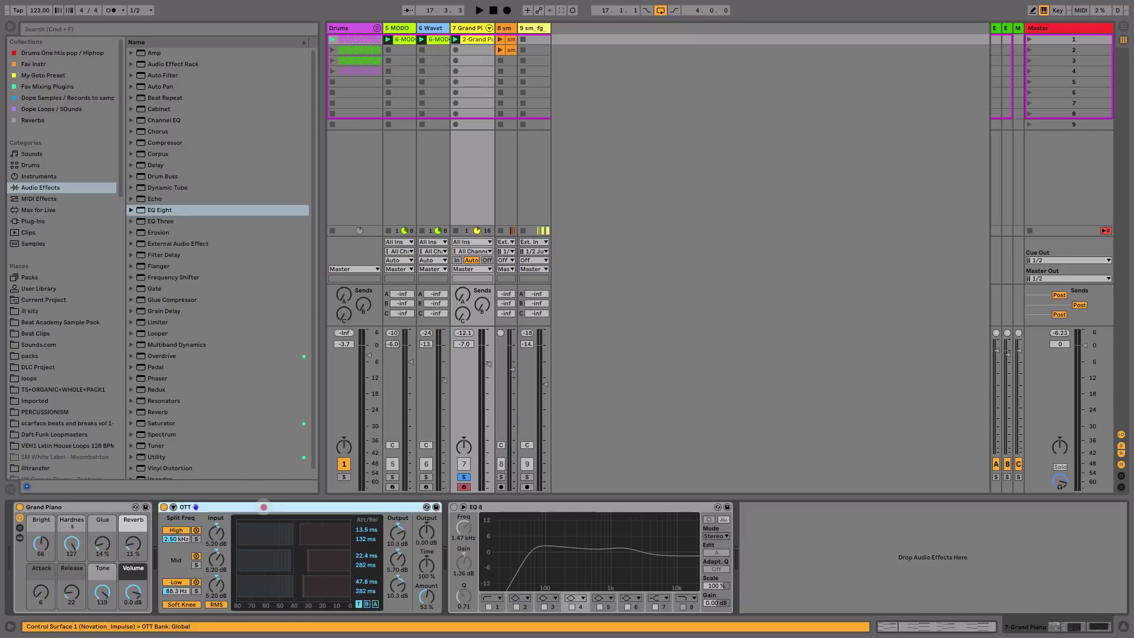
key(space)
drag(425, 598, 426, 596)
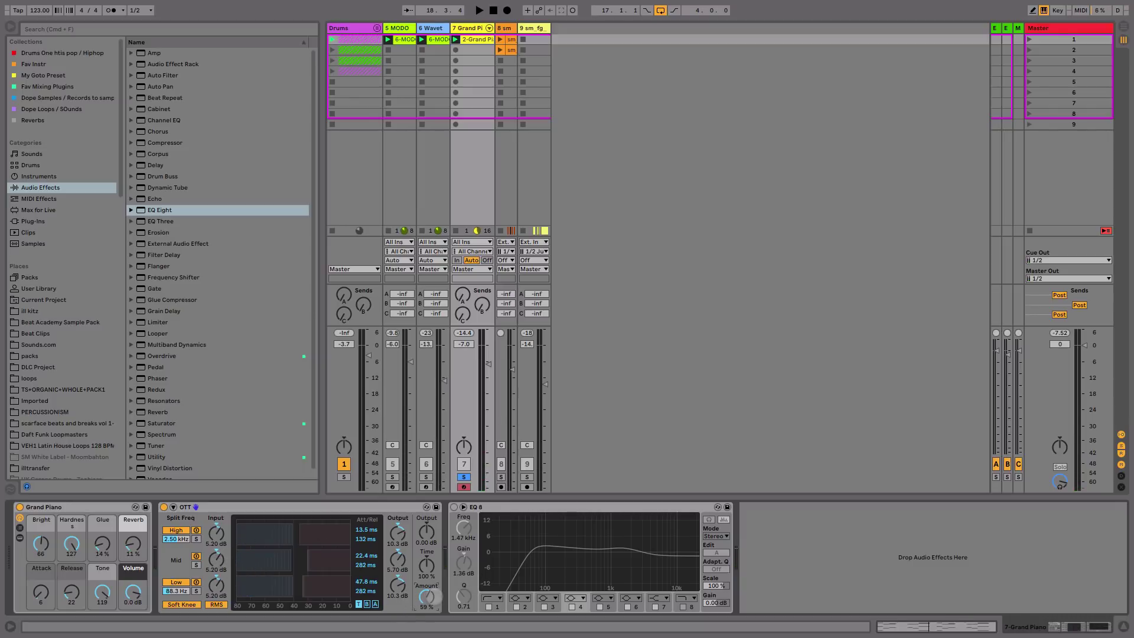
key(space)
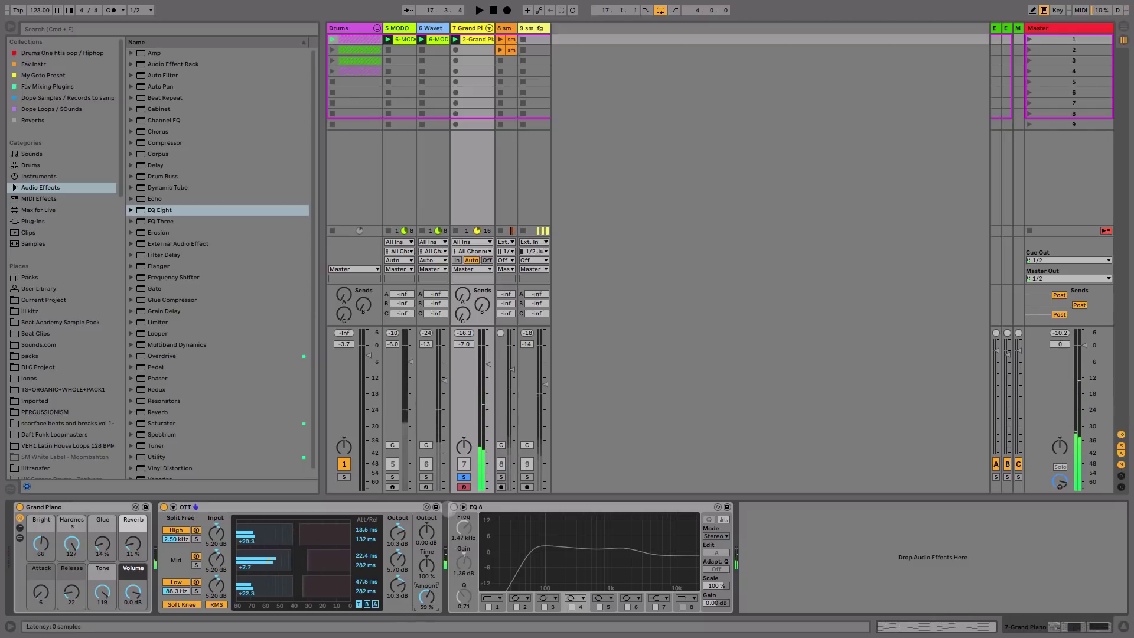
click(454, 506)
key(space)
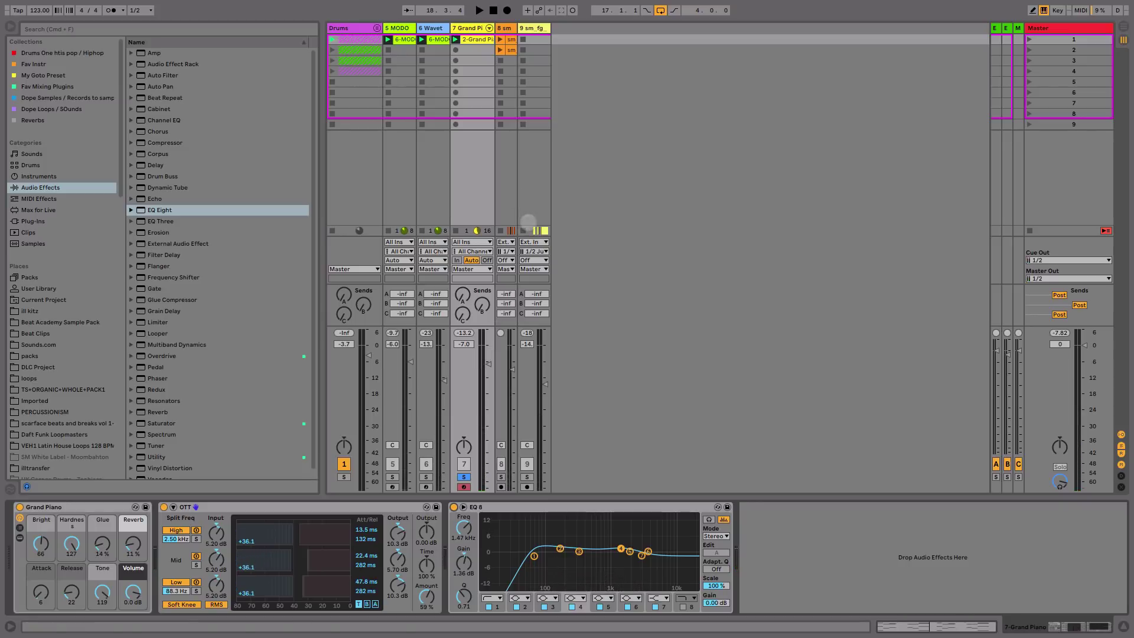
Widen the sm_fg_cheeky guitar track and play its Arrangement clips together with the Grand Piano
drag(517, 27, 550, 28)
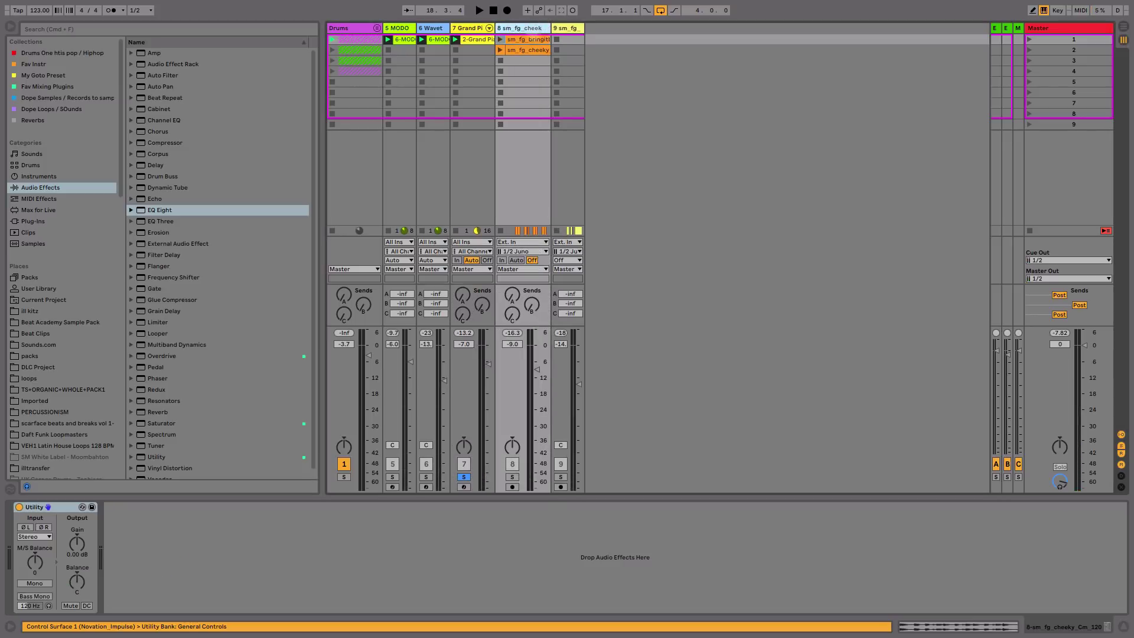
key(Tab)
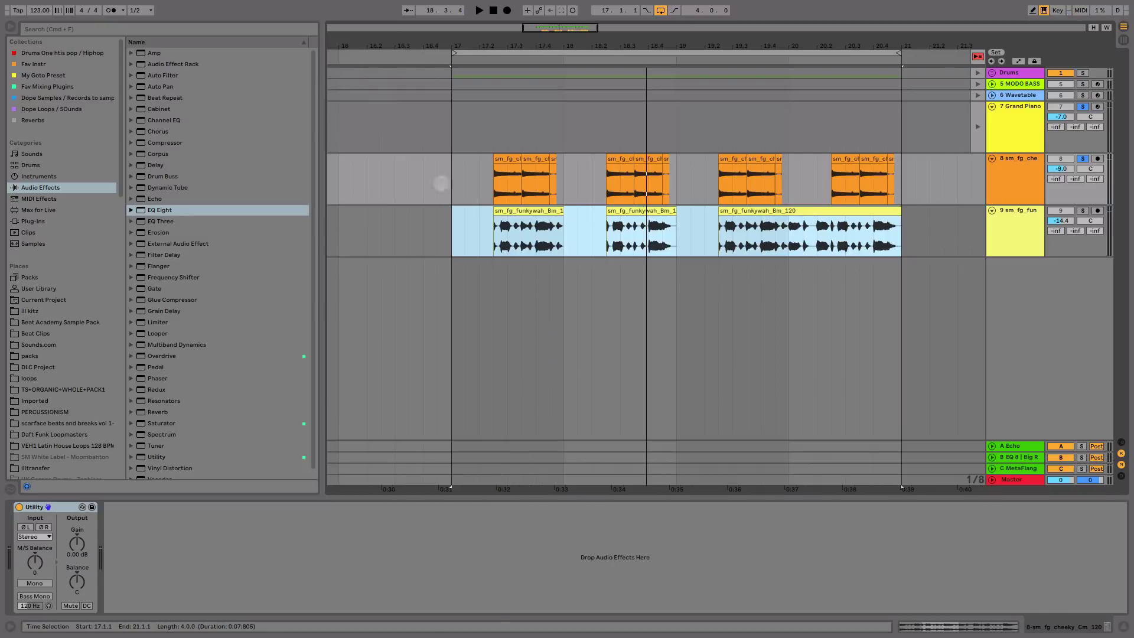
key(space)
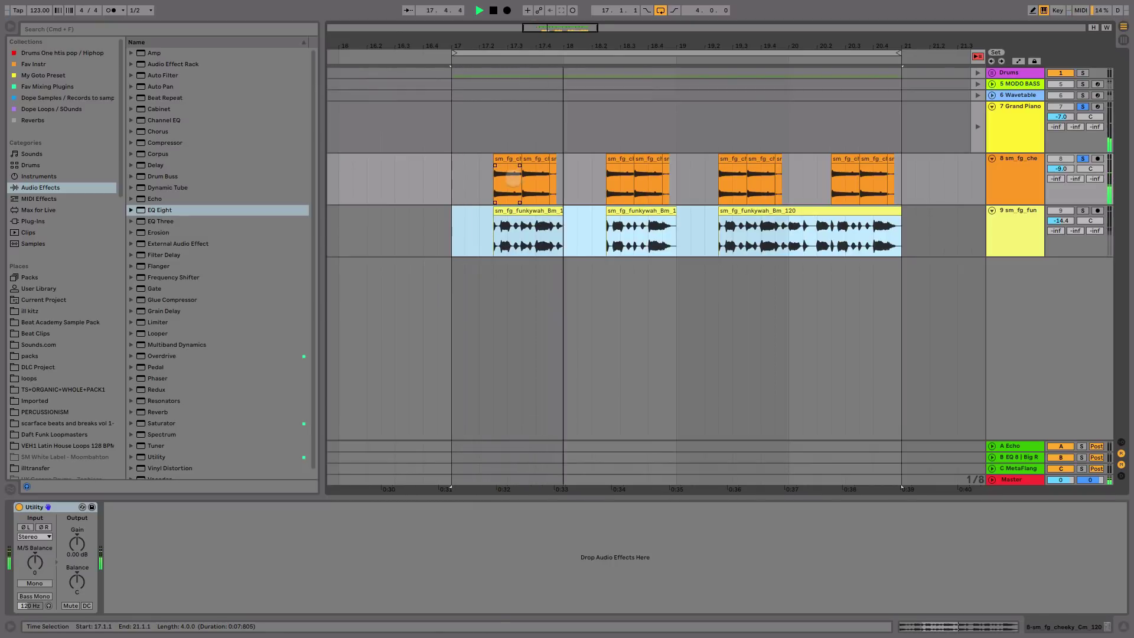
key(space)
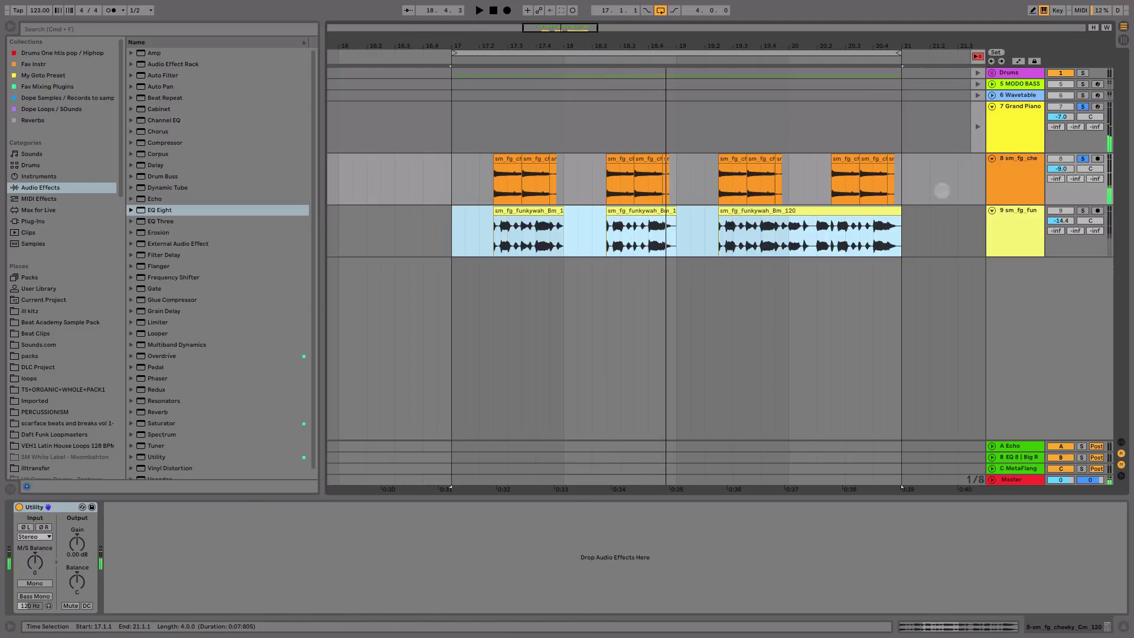
Unsolo the Grand Piano and play the sm_fg_cheeky guitar clips on their own
key(Tab)
click(467, 478)
key(Tab)
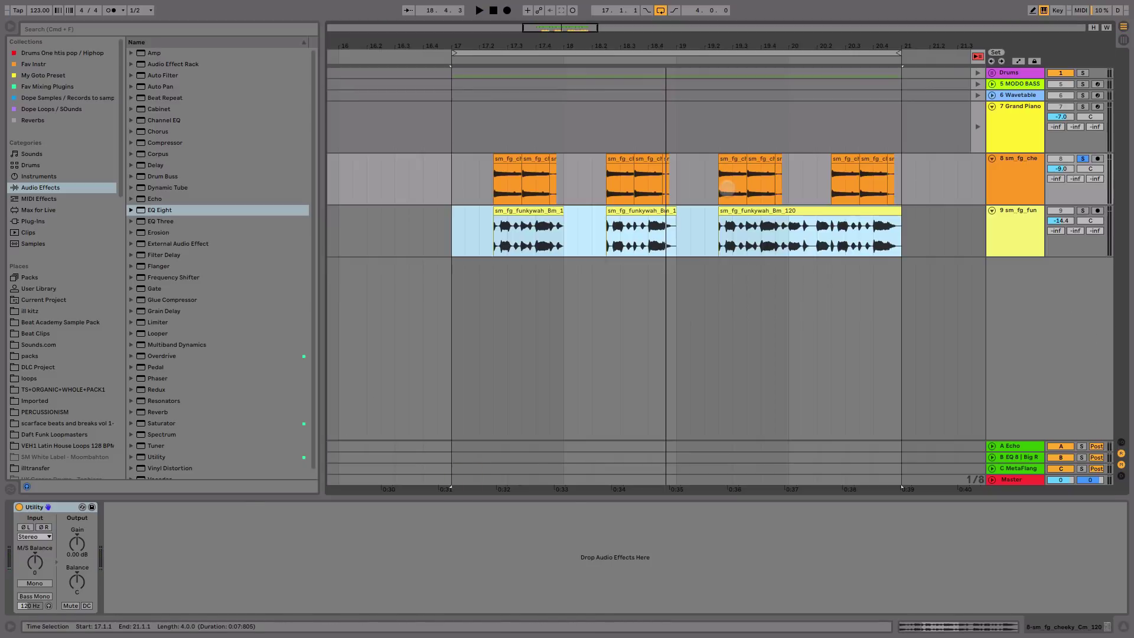
key(space)
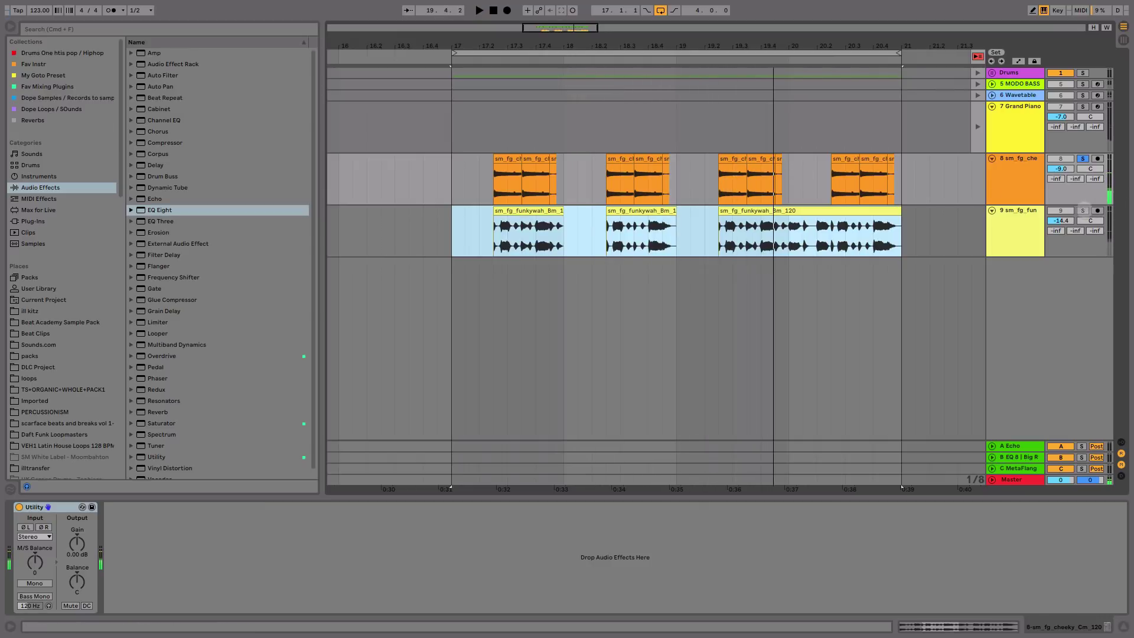
Solo the sm_fg_funkywah track alongside sm_fg_cheeky and play both guitar parts
click(1082, 210)
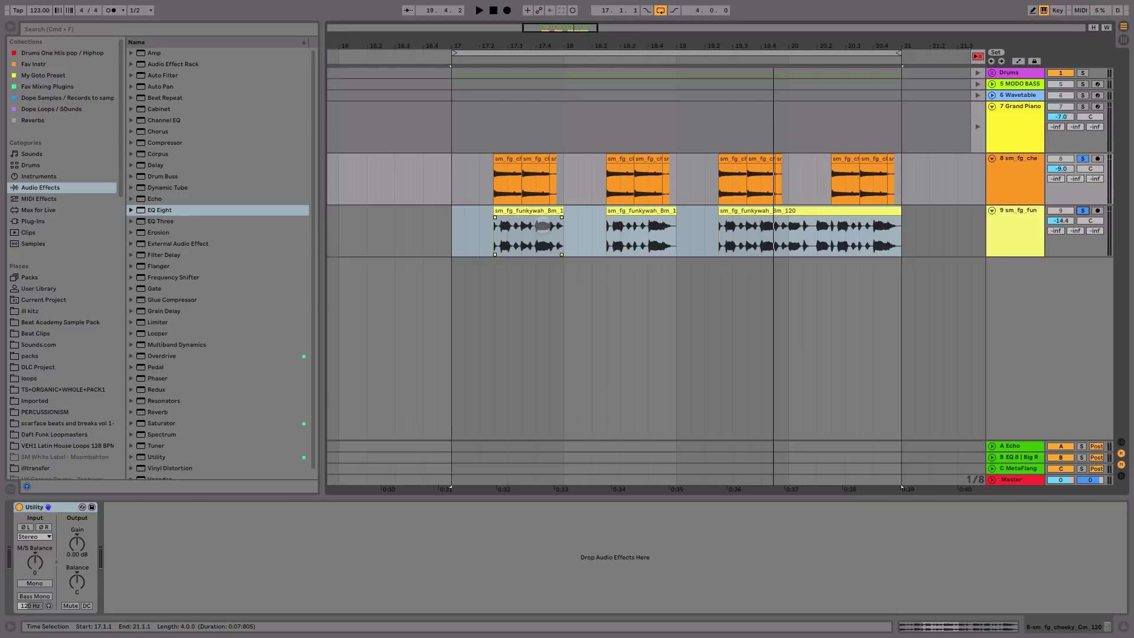
click(455, 229)
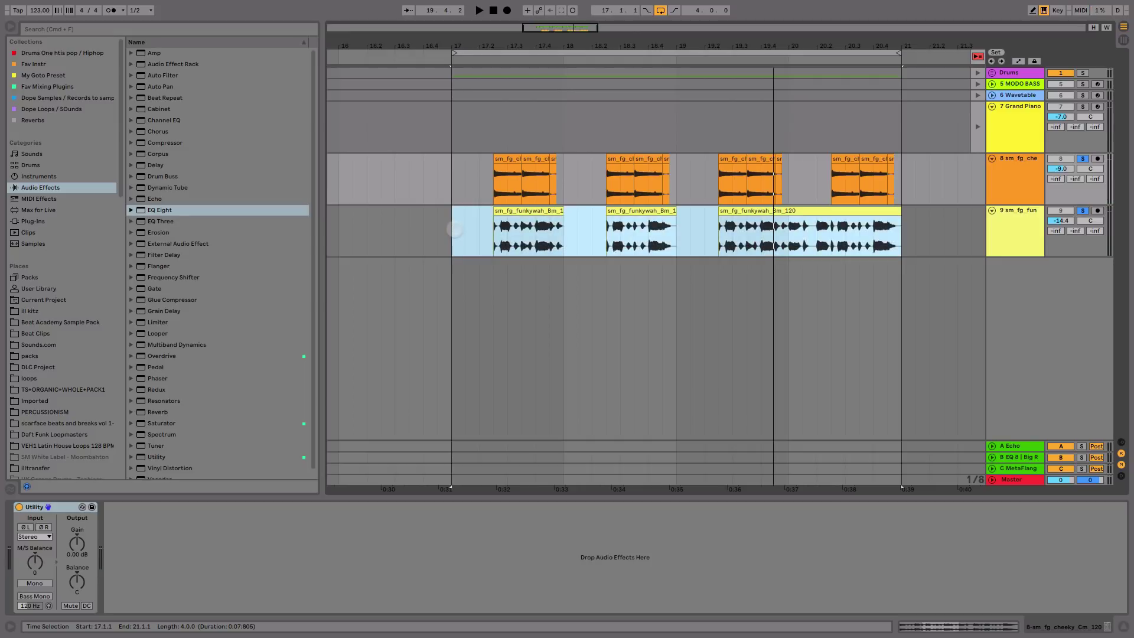
key(space)
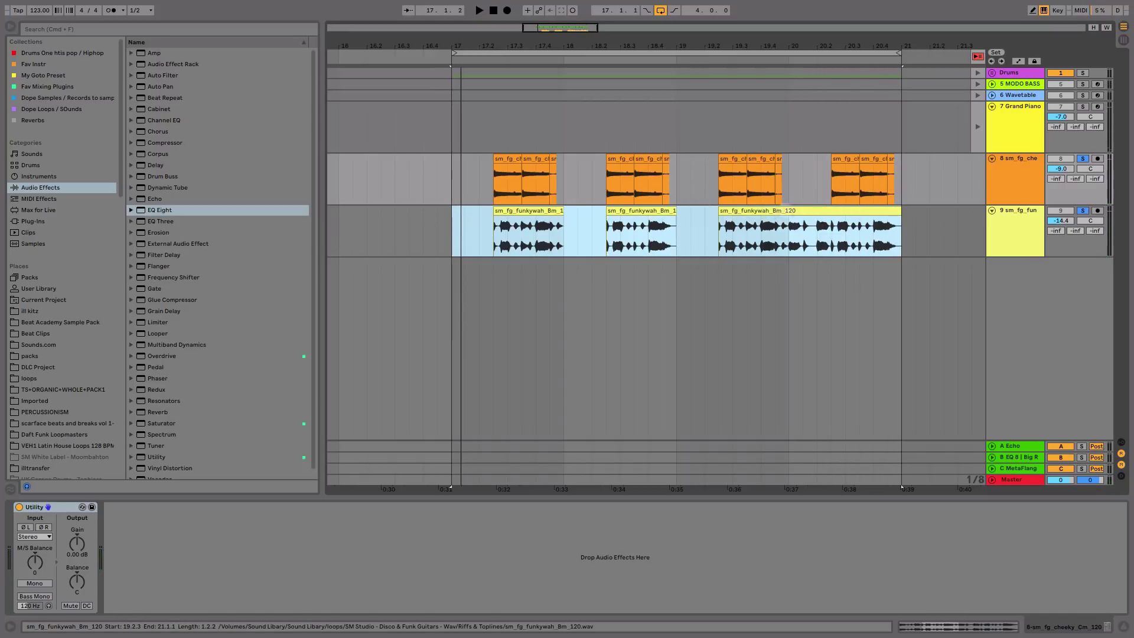
Solo the Grand Piano again, return to Session View and play it with both guitar tracks
click(1085, 107)
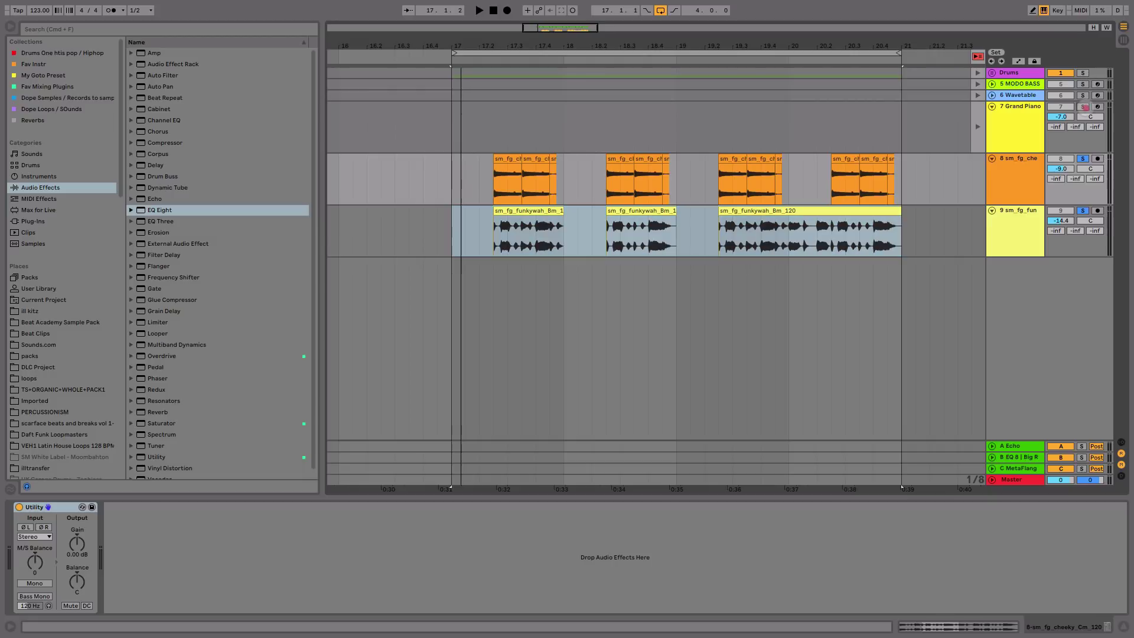
key(Tab)
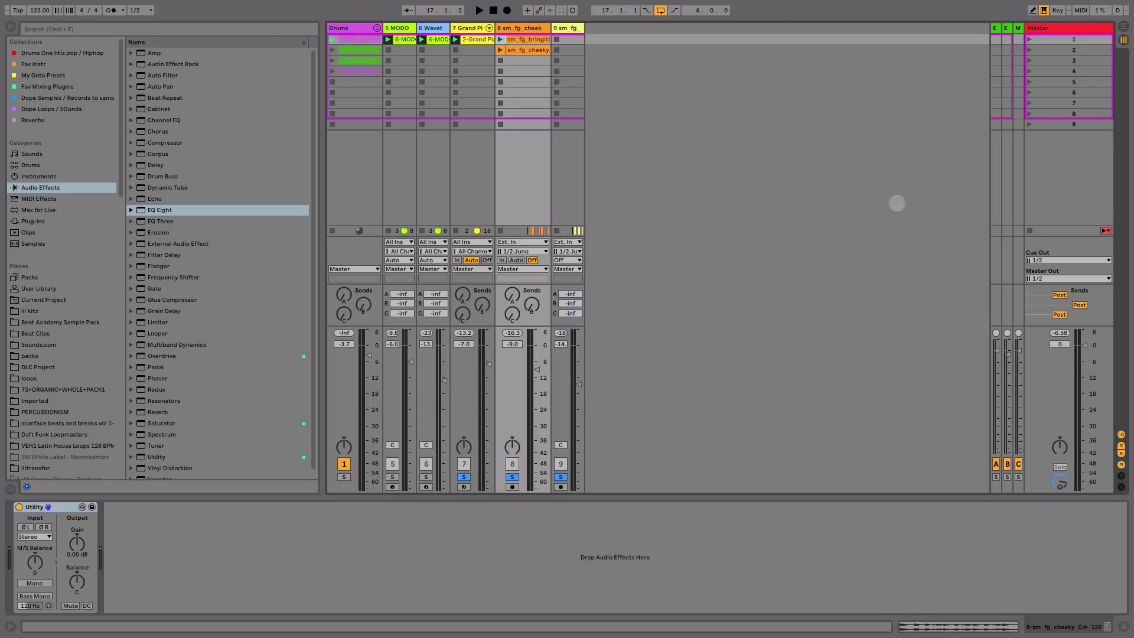
key(space)
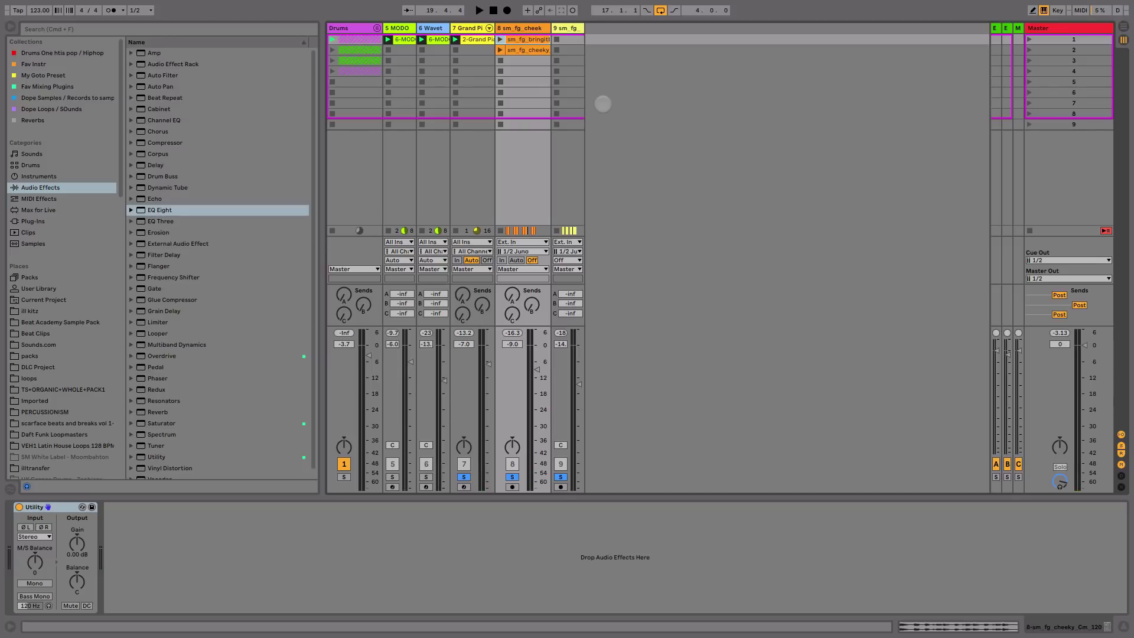
Group the Grand Piano, sm_fg_cheeky and sm_fg_funkywah tracks and fold the group
click(568, 27)
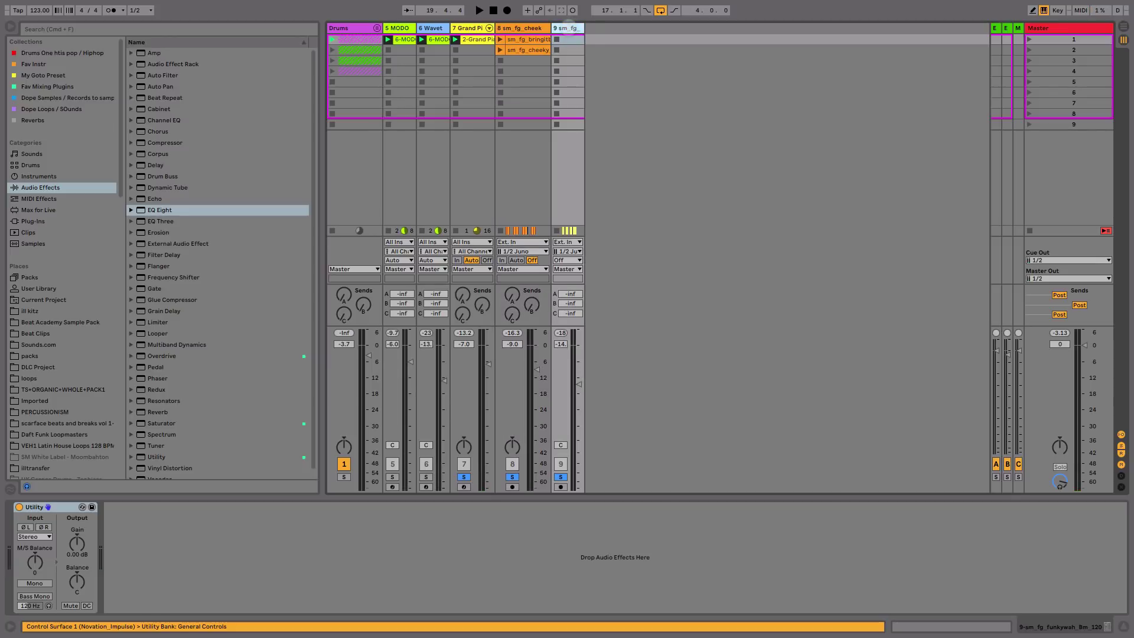
click(466, 28)
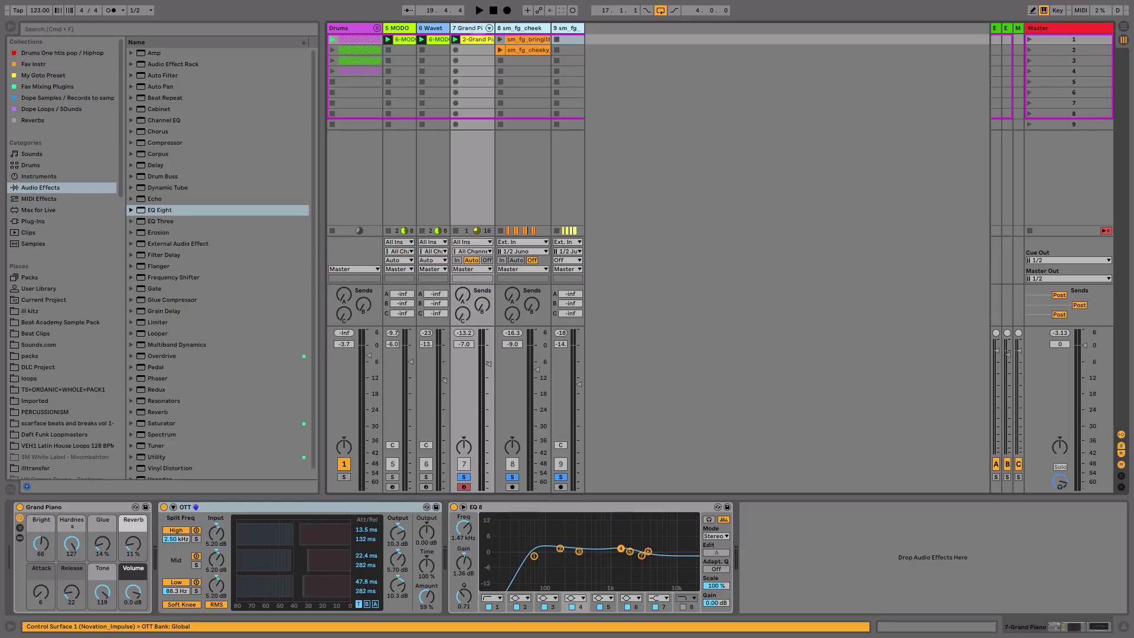
key(super+g)
click(499, 31)
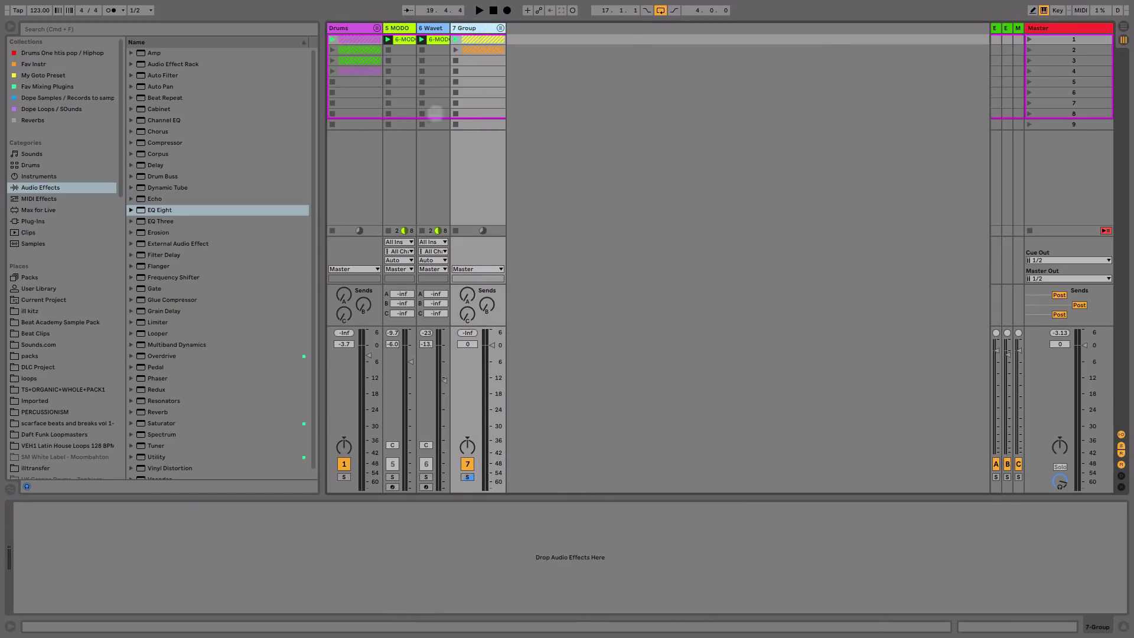
Unfold the piano and guitar group and insert a Phaser on the group track
click(253, 561)
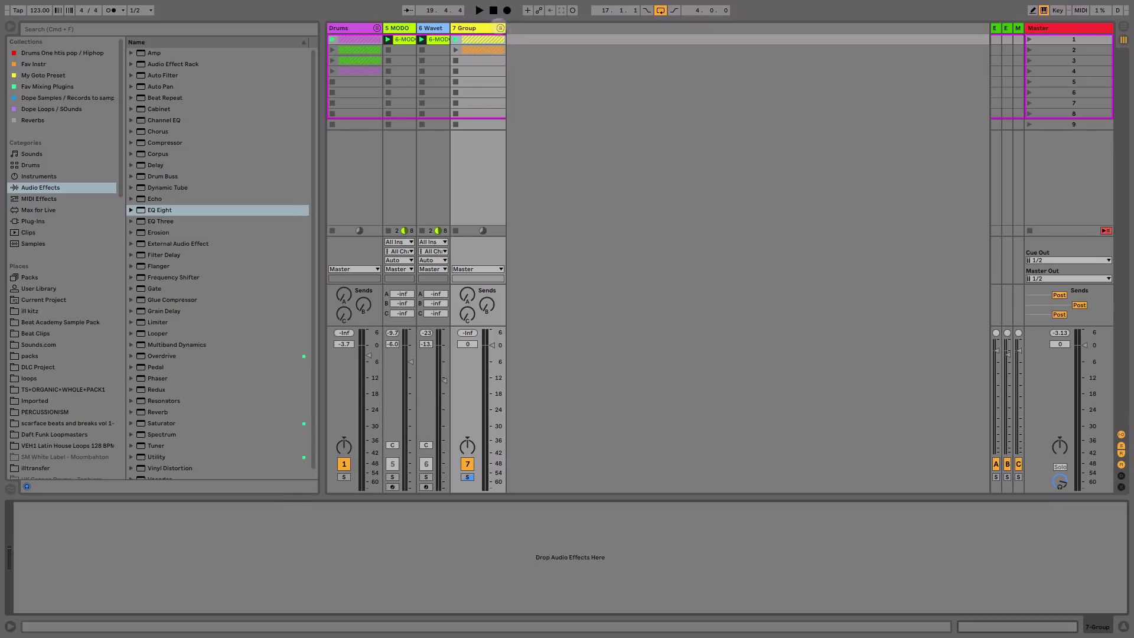
click(500, 28)
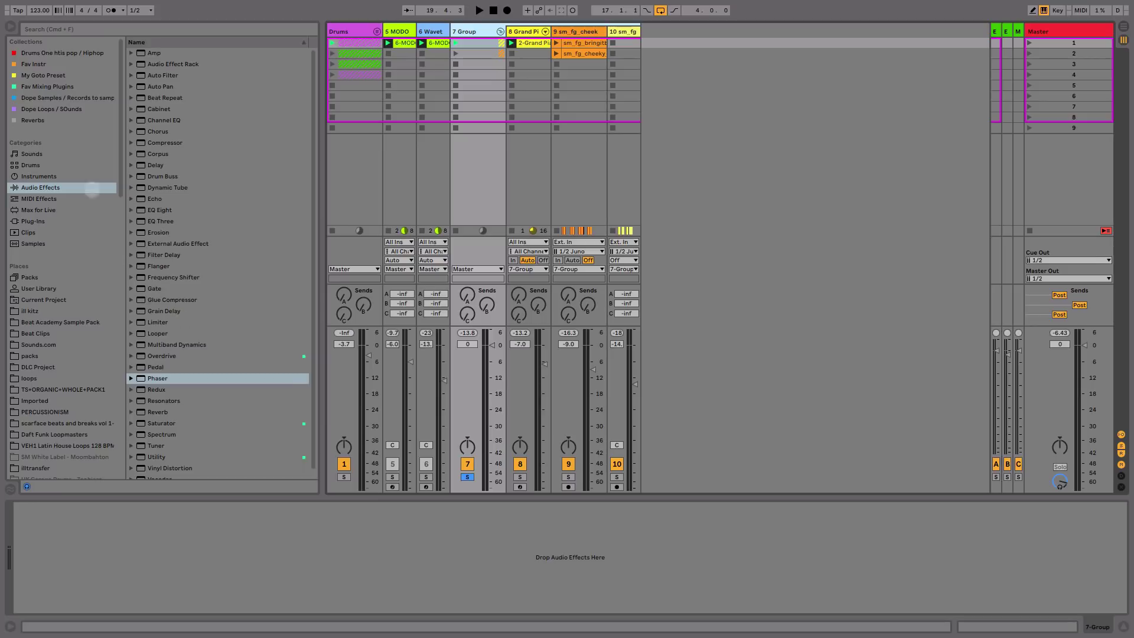
click(161, 378)
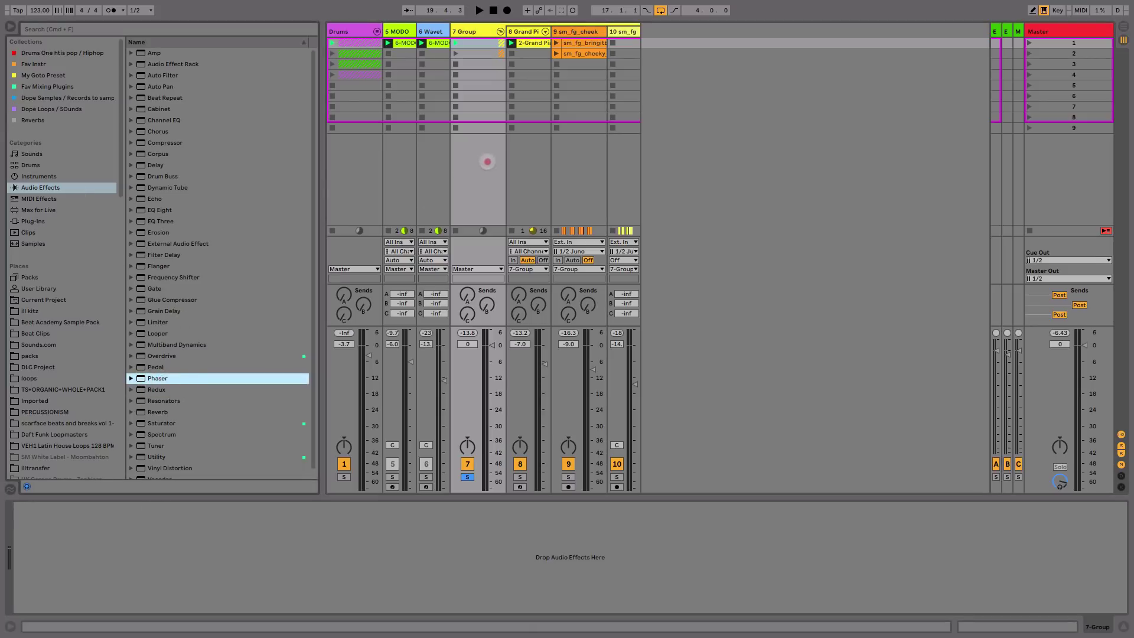
click(487, 161)
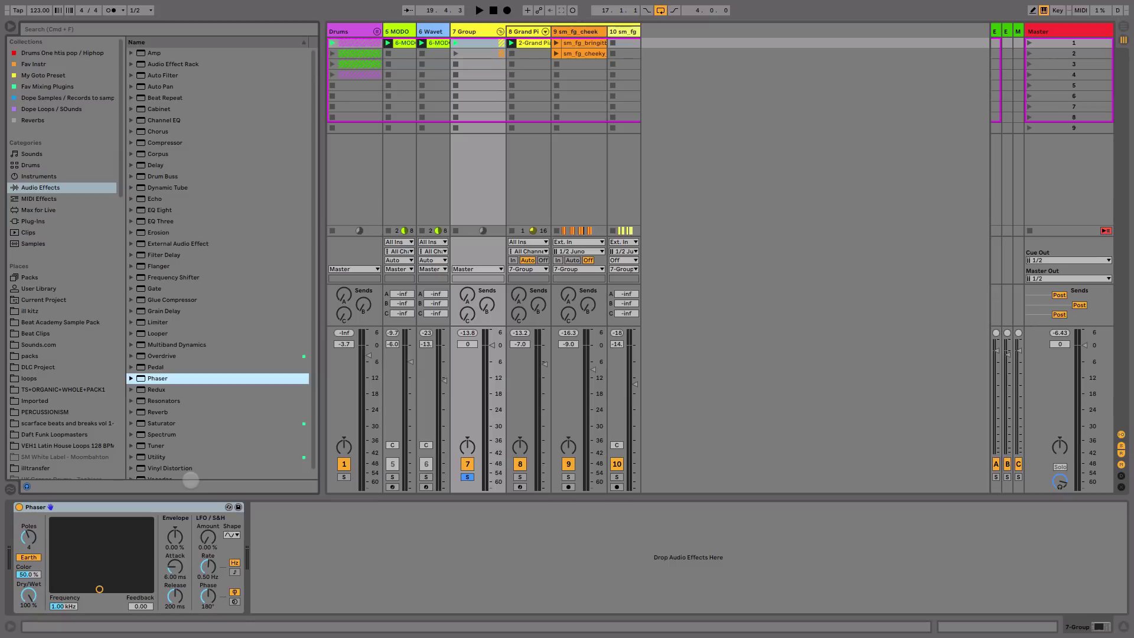
Switch the group's Phaser to Space mode and set its frequency to 465 Hz and feedback to 0.55 during playback
key(space)
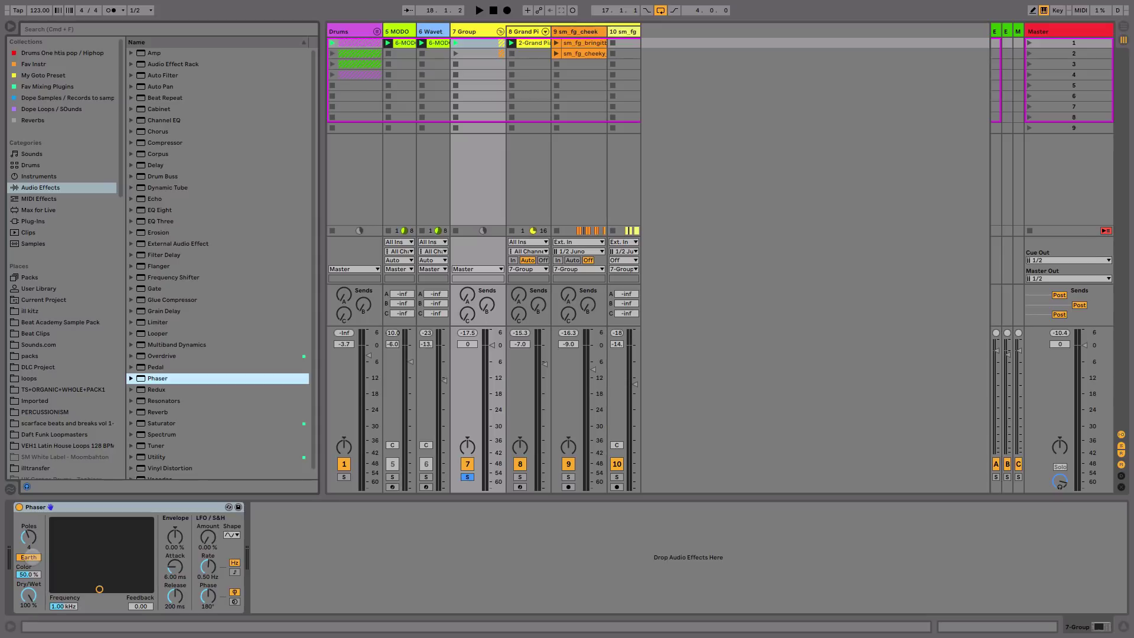
click(29, 557)
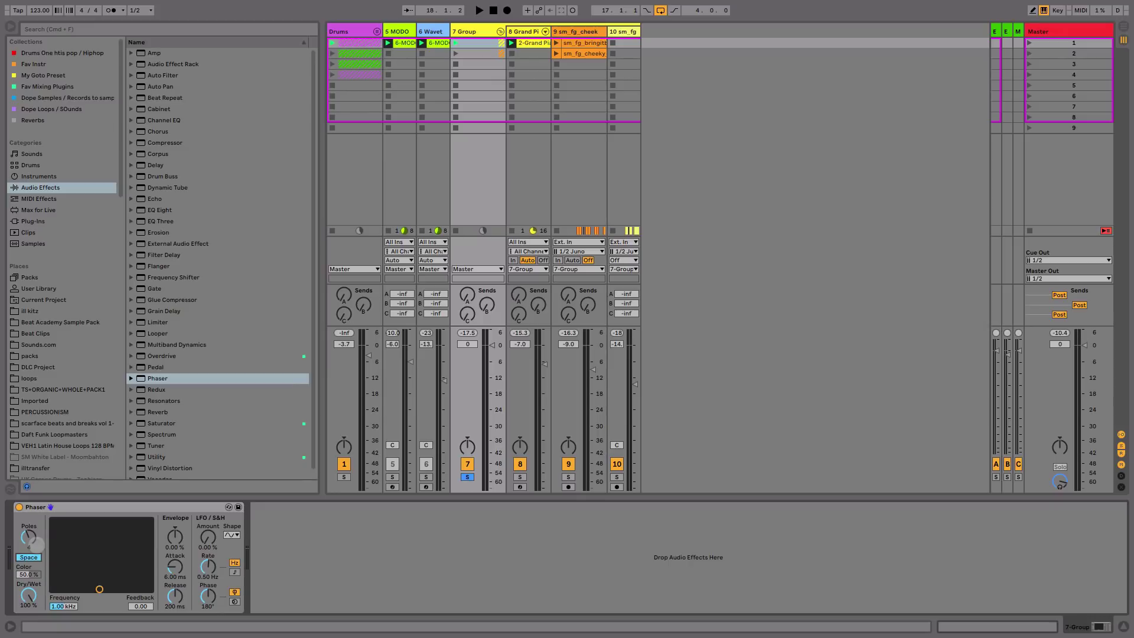
key(space)
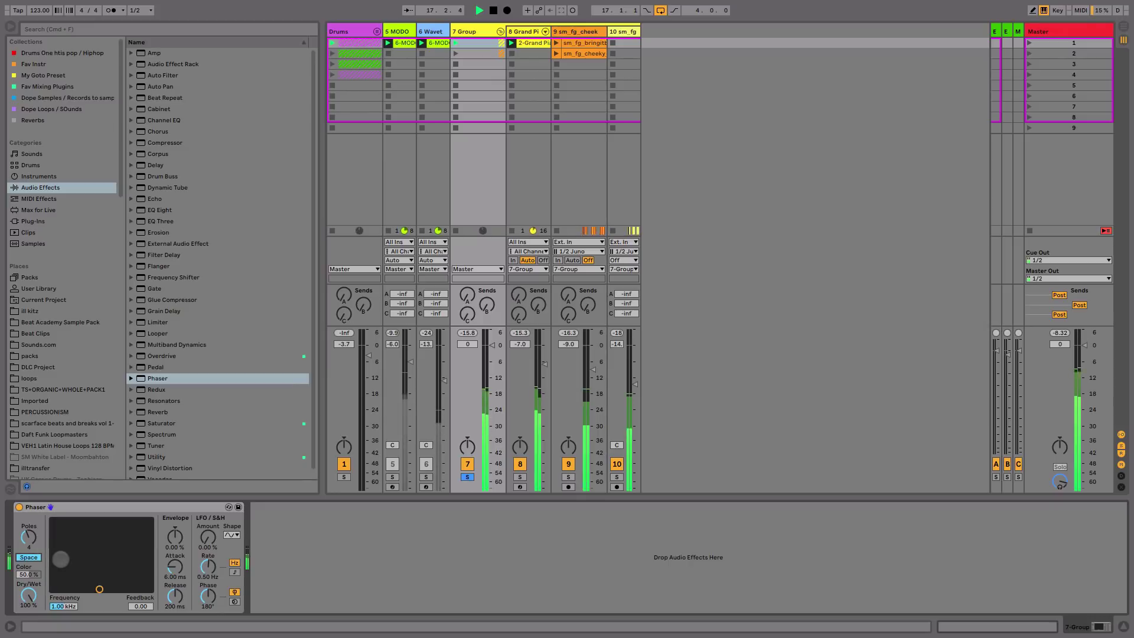
drag(99, 589, 110, 553)
key(space)
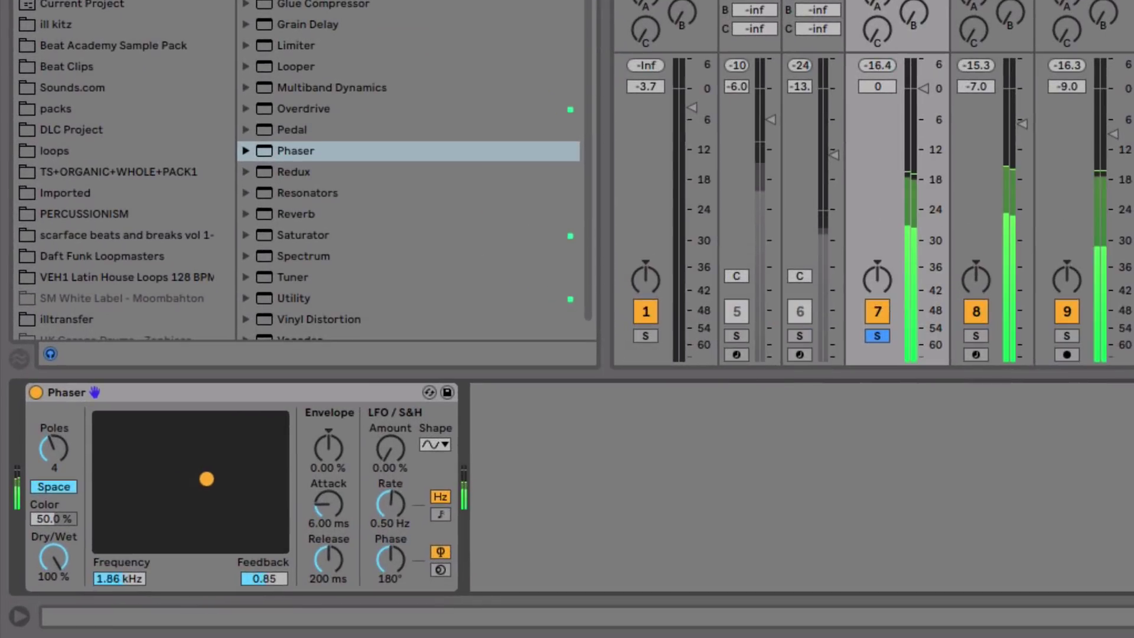
drag(207, 479, 161, 531)
click(184, 591)
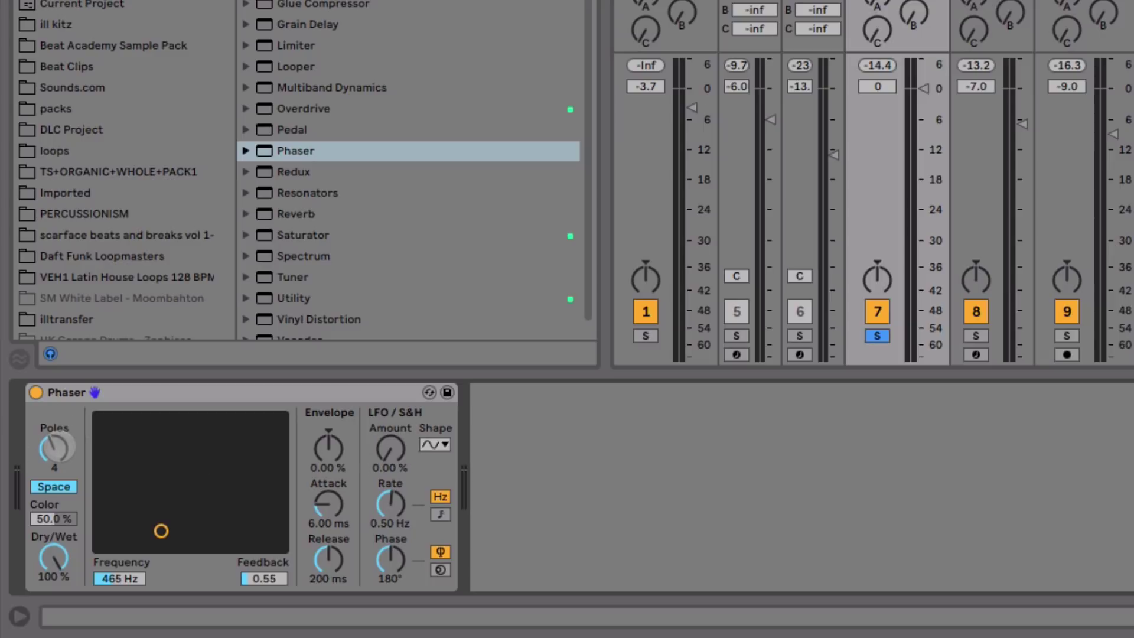
Set the Phaser to 3 poles and sync its LFO rate to the tempo at 1
key(space)
drag(57, 450, 56, 456)
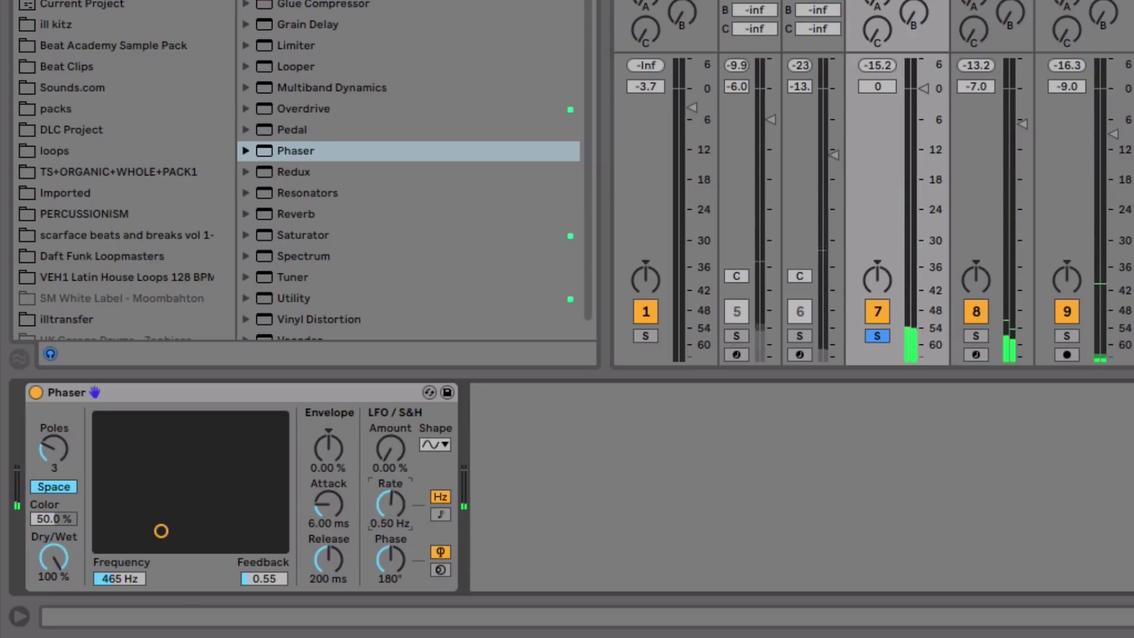
click(440, 513)
click(390, 503)
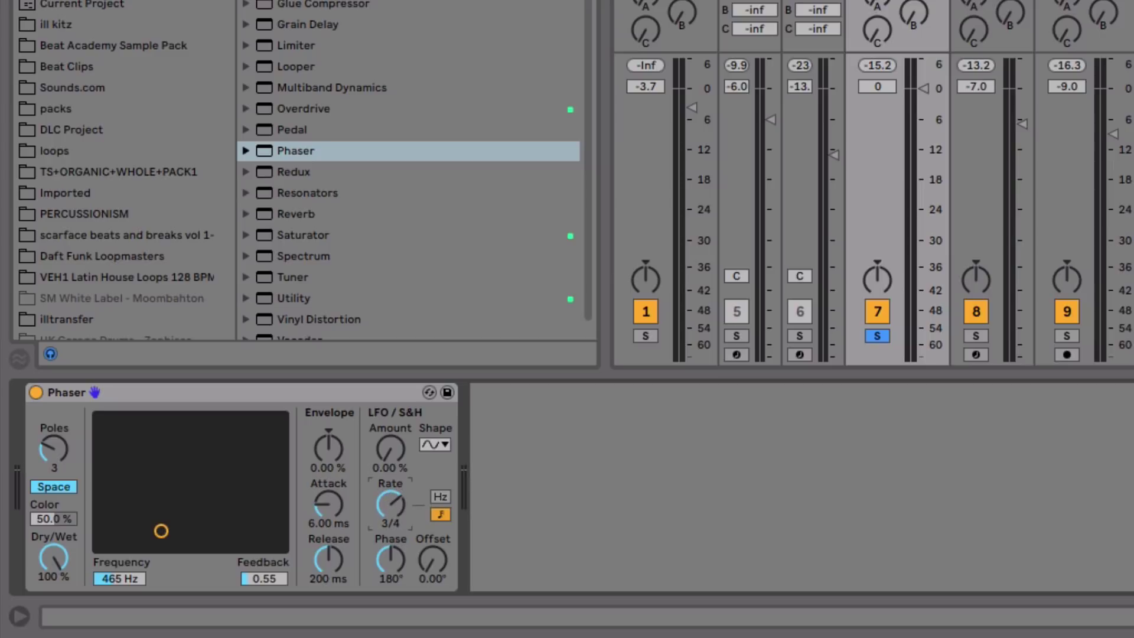
click(391, 504)
click(393, 462)
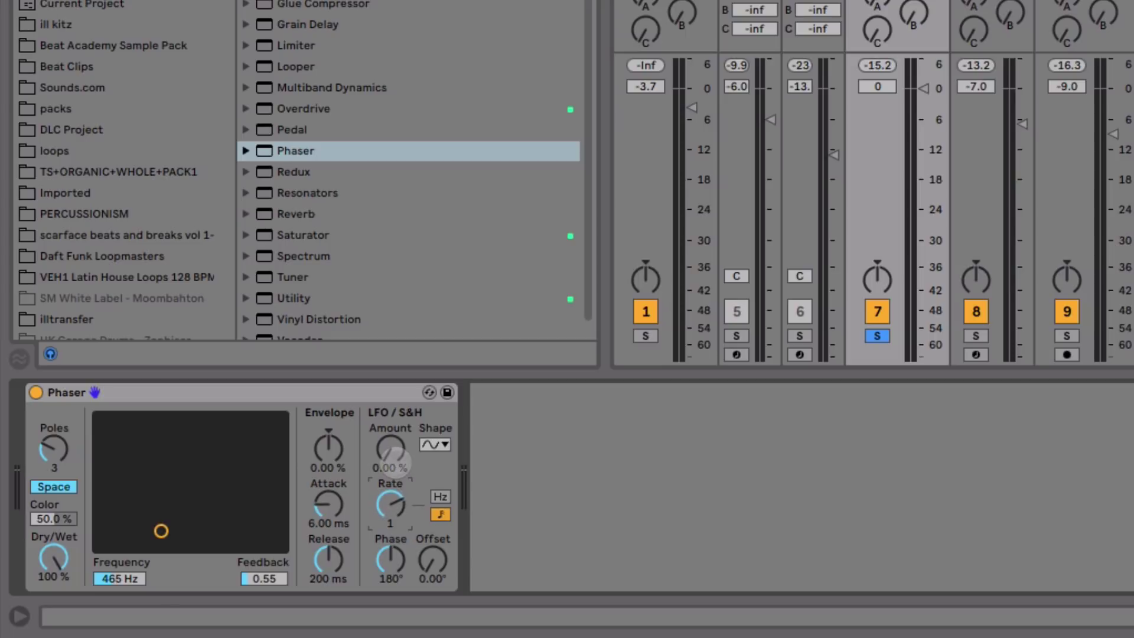
Set the Phaser's LFO amount to 52.4%, envelope amount to 20.6% and envelope release to 41.4 ms while listening
mouse_move(391, 455)
mouse_down()
mouse_move(392, 442)
mouse_move(395, 453)
mouse_up()
key(space)
click(392, 450)
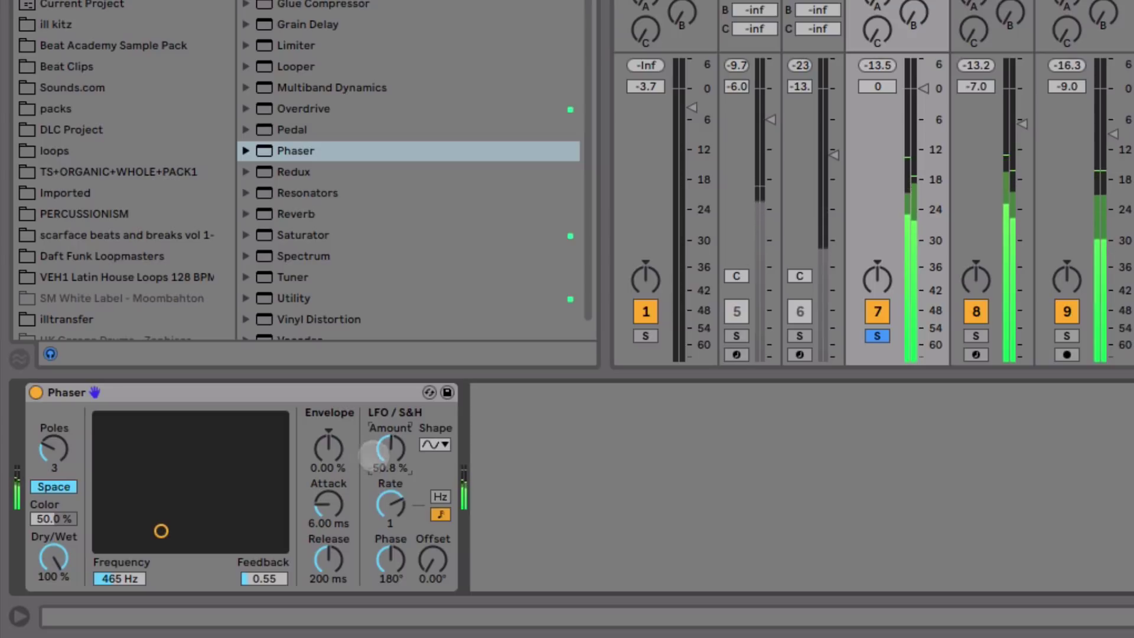
drag(325, 452, 325, 439)
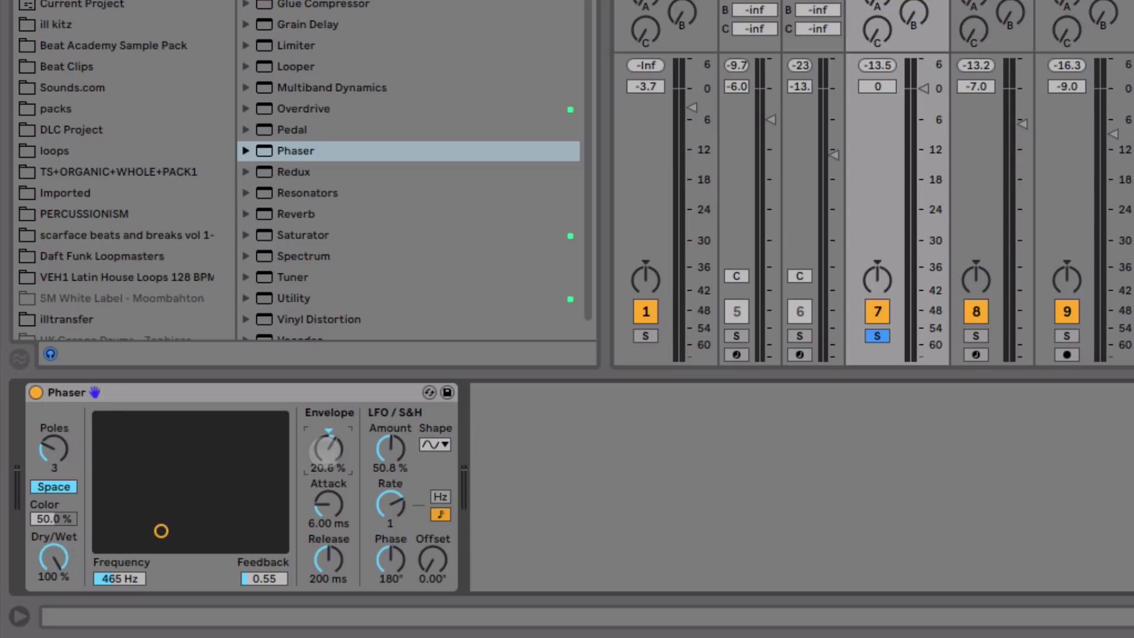
drag(328, 558, 328, 584)
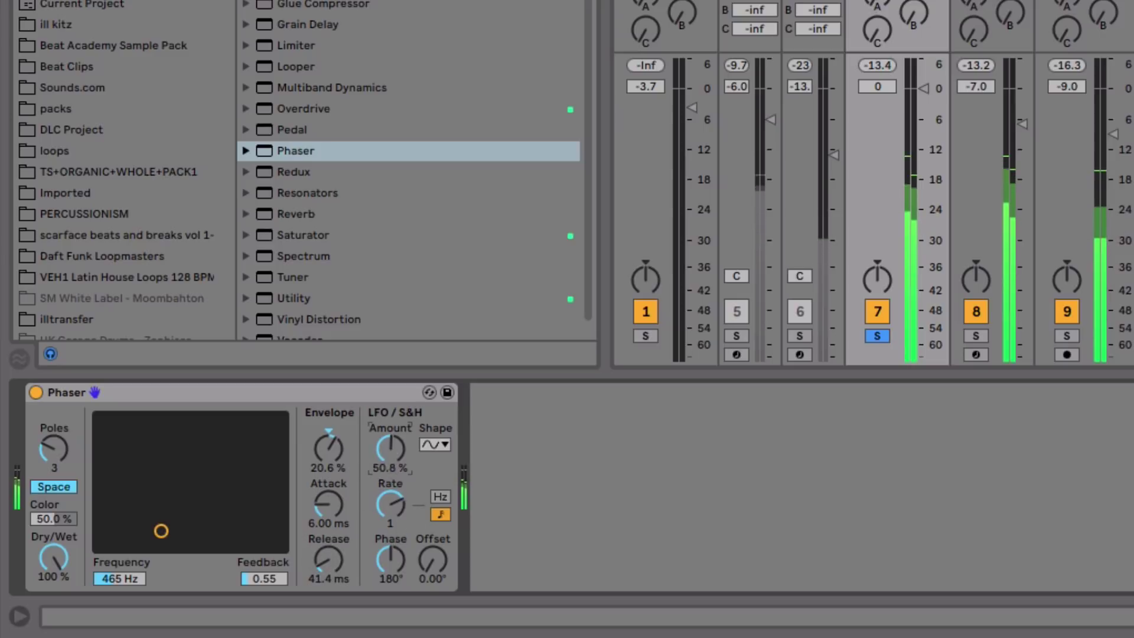
drag(387, 462, 391, 451)
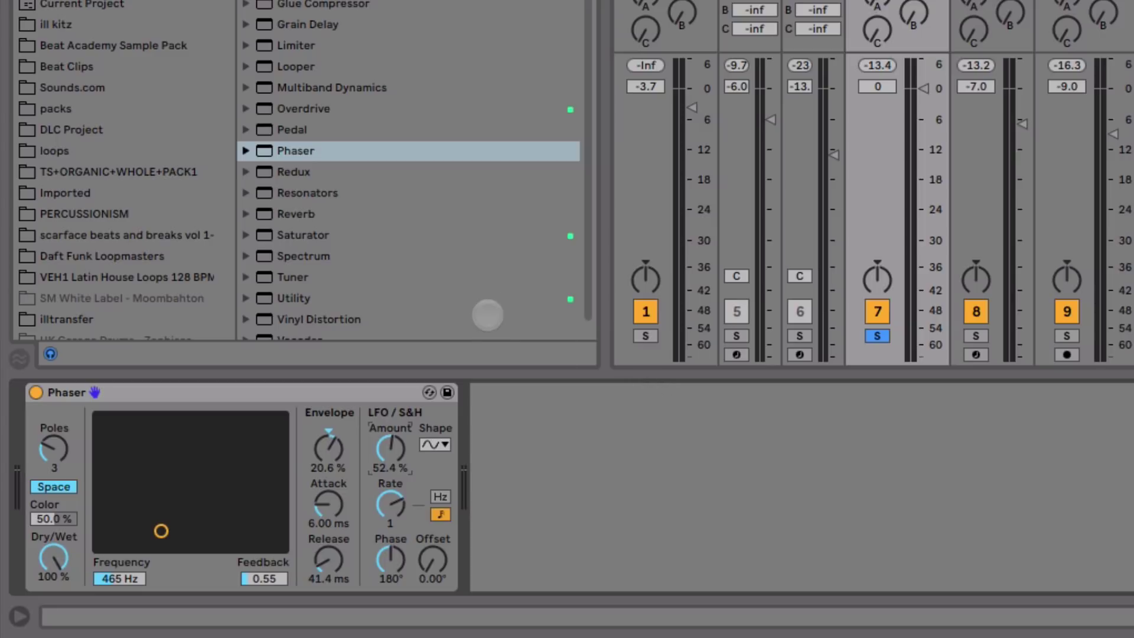
Add Redux after the Phaser and set its downsampling to Soft at 1.90 while the group plays
scroll(488, 236, down, 1)
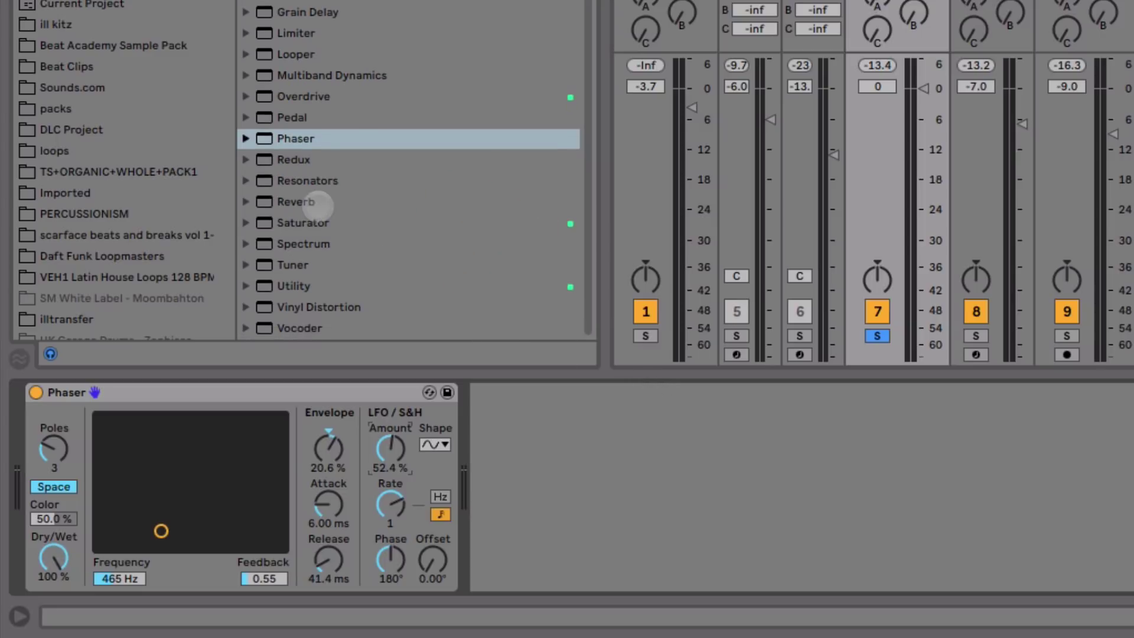
drag(287, 162, 614, 486)
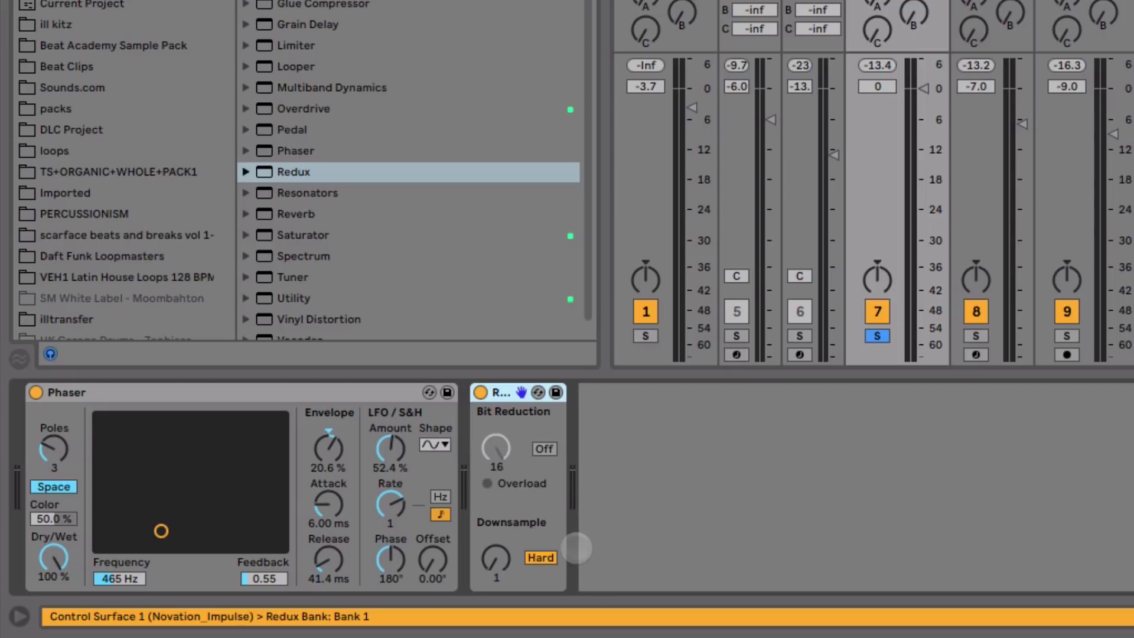
click(540, 557)
key(space)
mouse_move(500, 559)
mouse_down()
mouse_move(500, 550)
mouse_move(500, 560)
mouse_up()
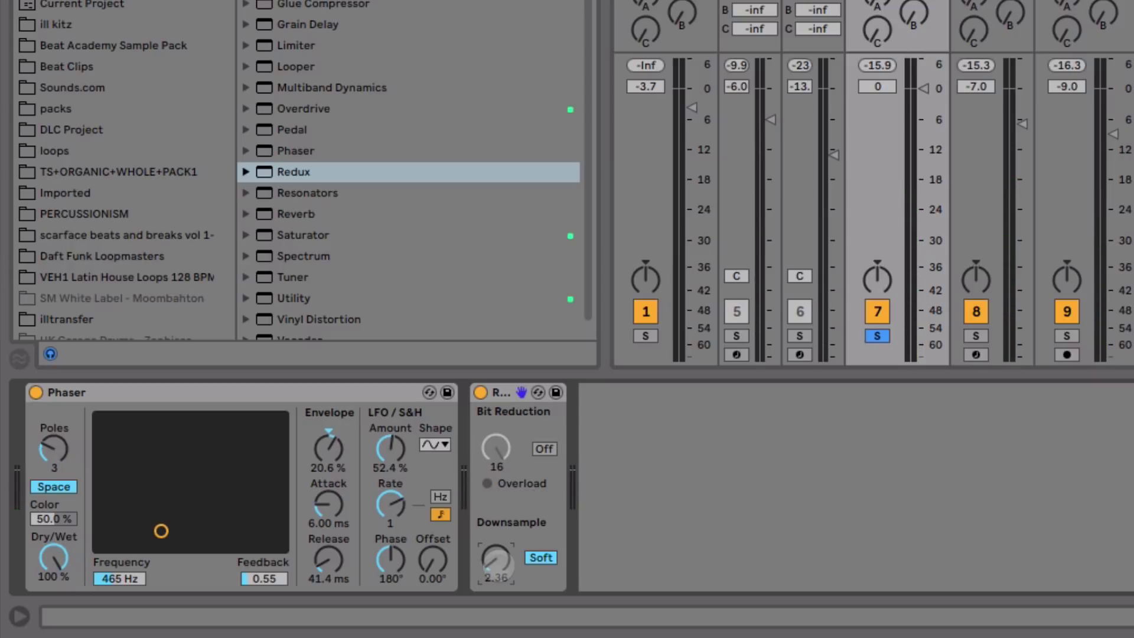
drag(500, 565, 496, 563)
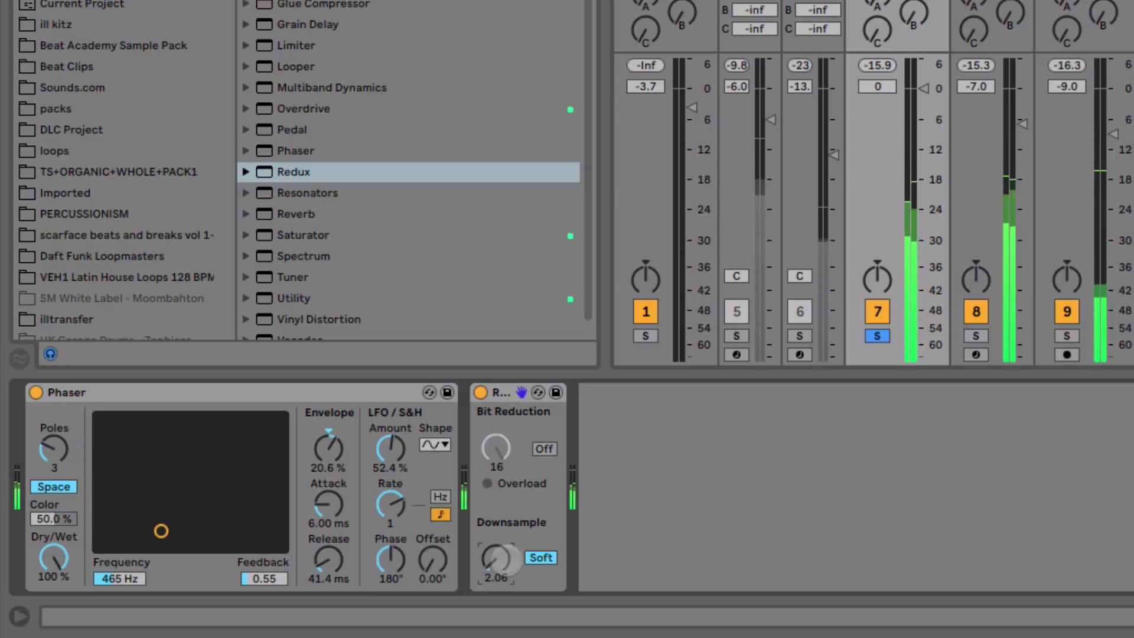
drag(505, 558, 505, 562)
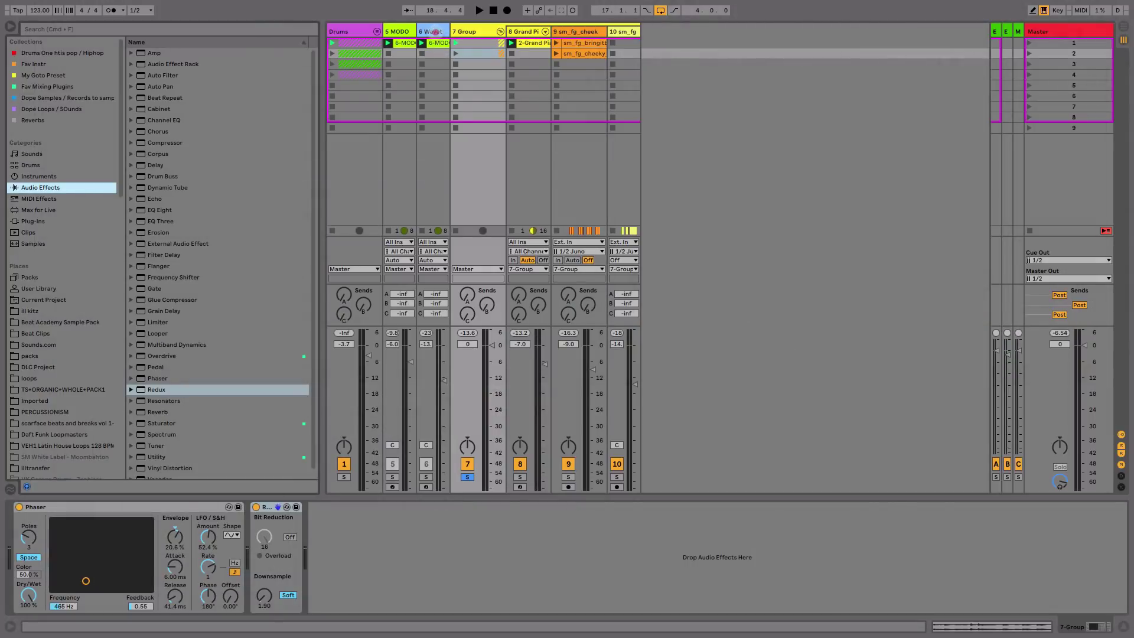
Move a copy of the Wavetable track's sidechained Compressor onto the piano and guitar group and play it with a -20.1 dB threshold
click(434, 31)
click(833, 564)
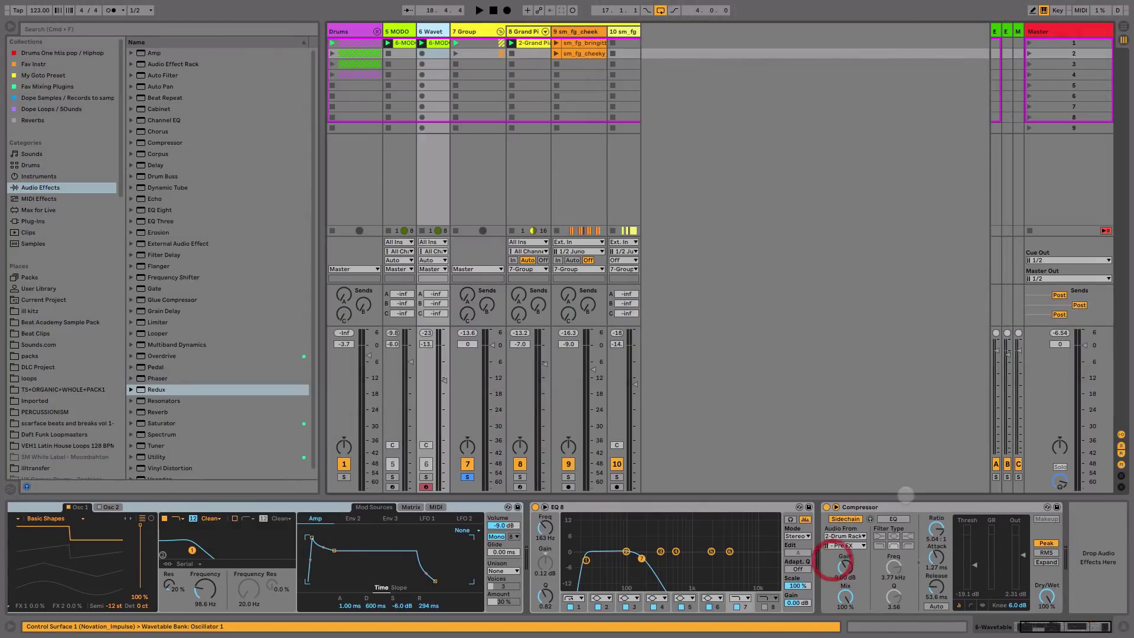
click(909, 508)
drag(909, 507, 459, 30)
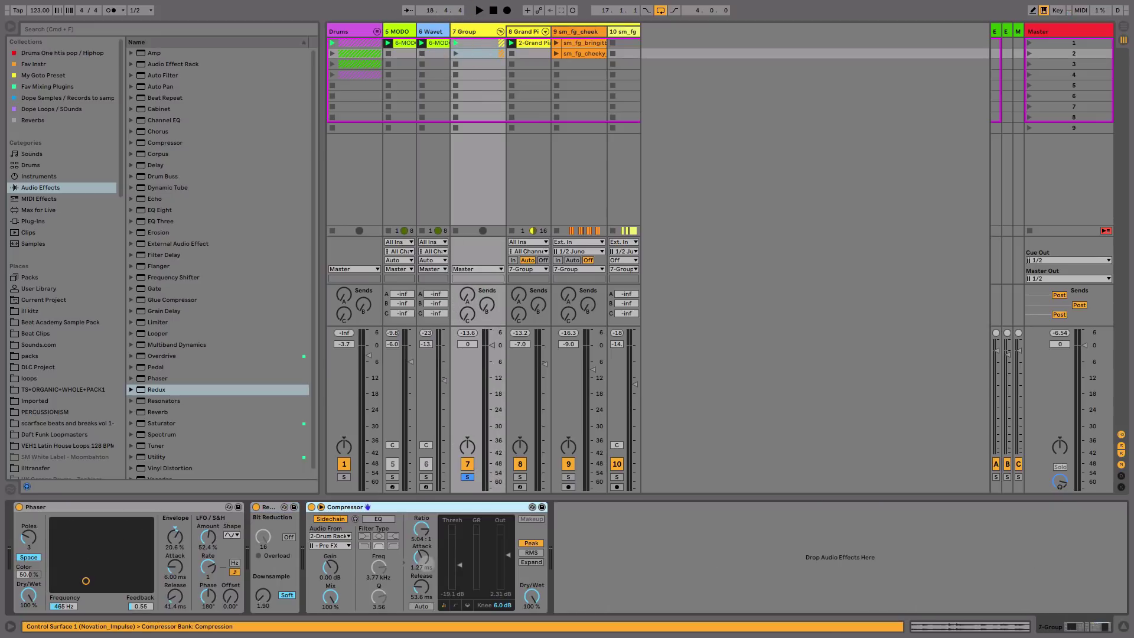
key(space)
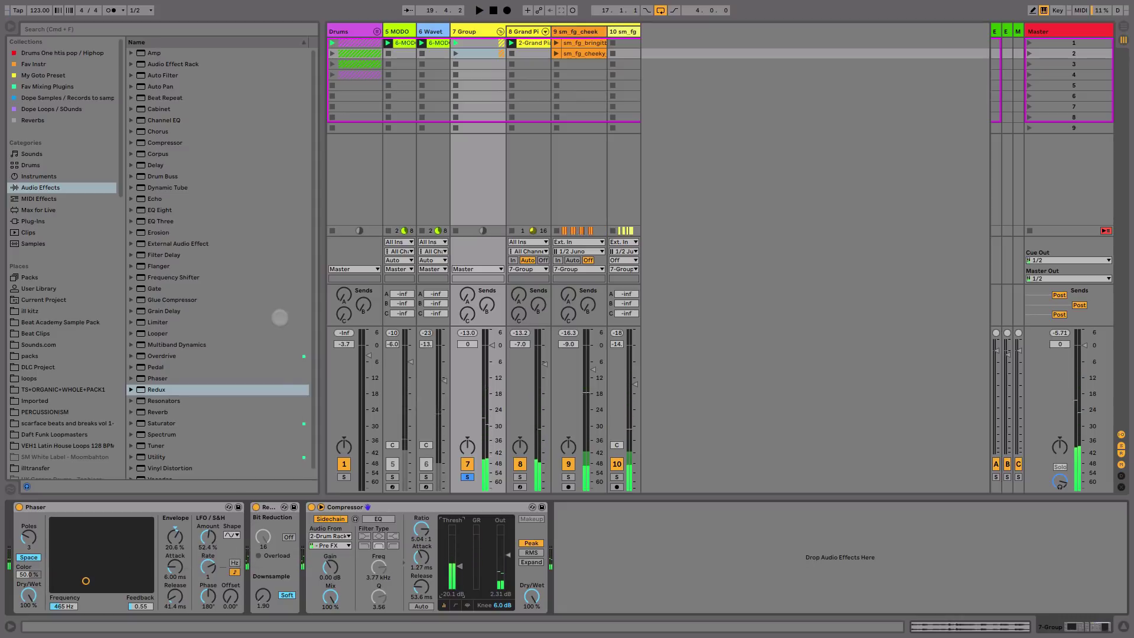
Add EQ Eight after the Compressor, boost band 3 by 3.10 dB at 337 Hz, and fold the Compressor
drag(158, 210, 456, 457)
key(space)
drag(626, 560, 686, 544)
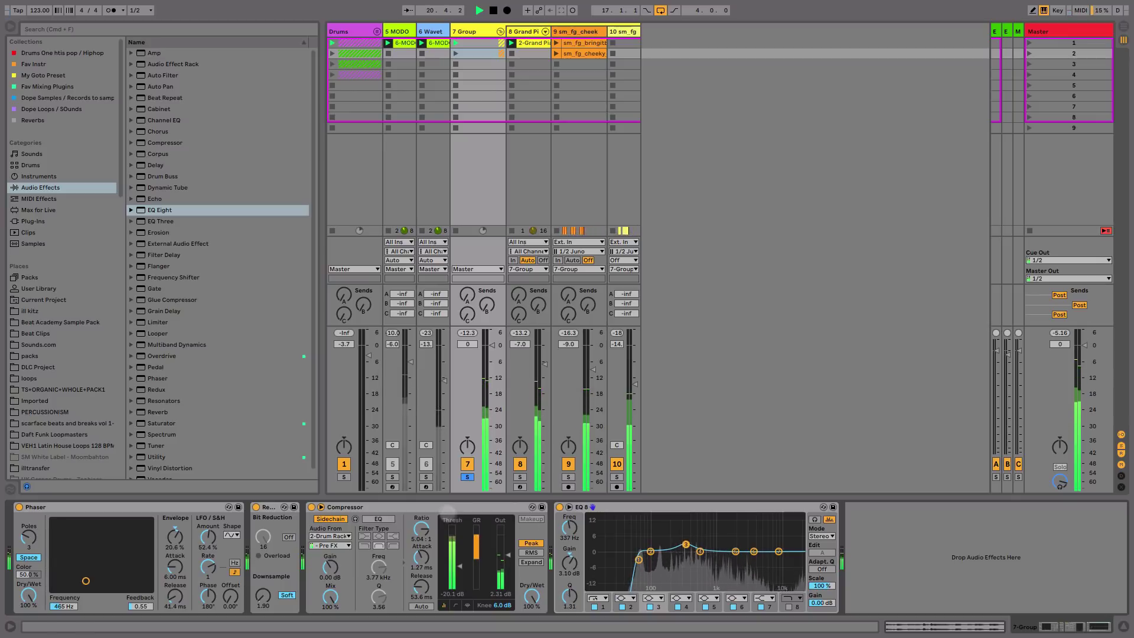
key(space)
double_click(440, 508)
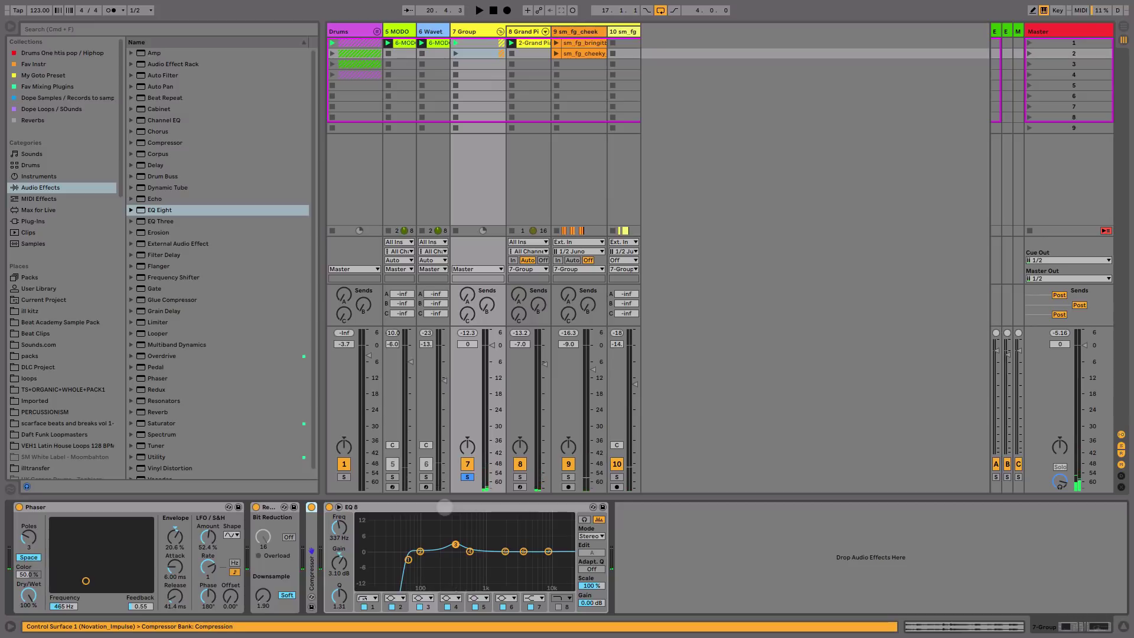
Add a Utility with 157% width at the end of the group's chain, play the result and fold the group
drag(152, 457, 685, 549)
click(640, 561)
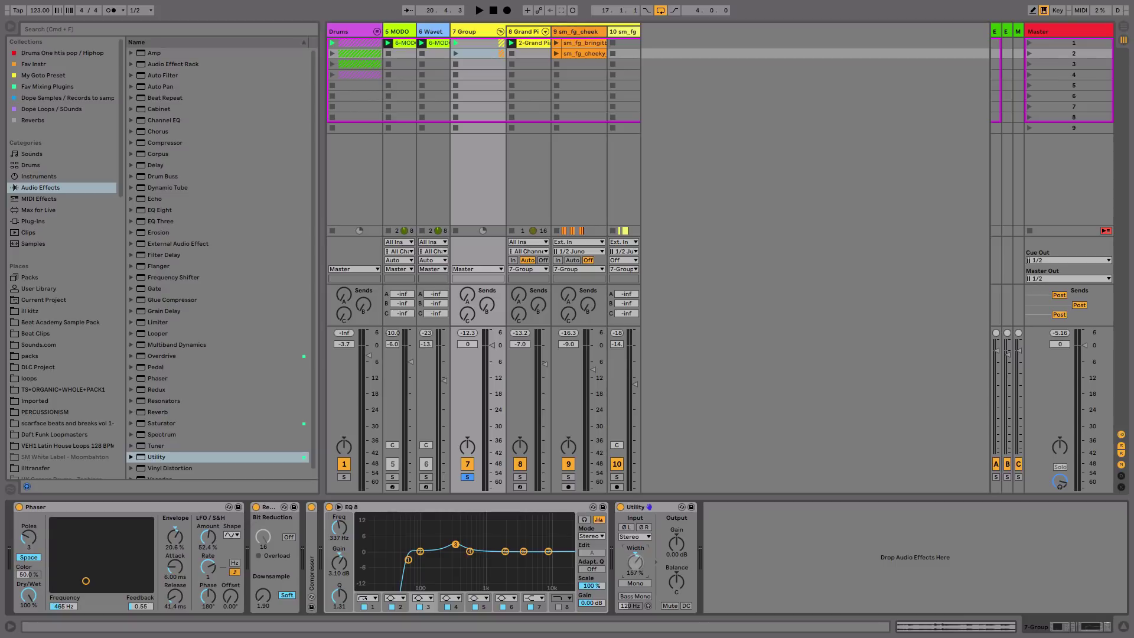
key(space)
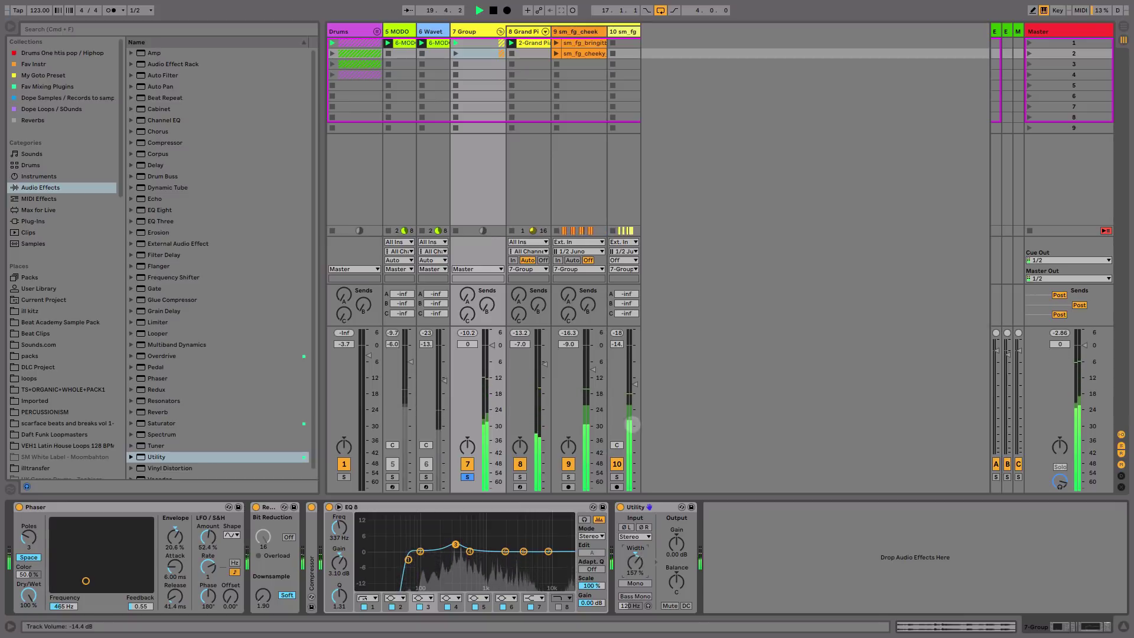
click(500, 31)
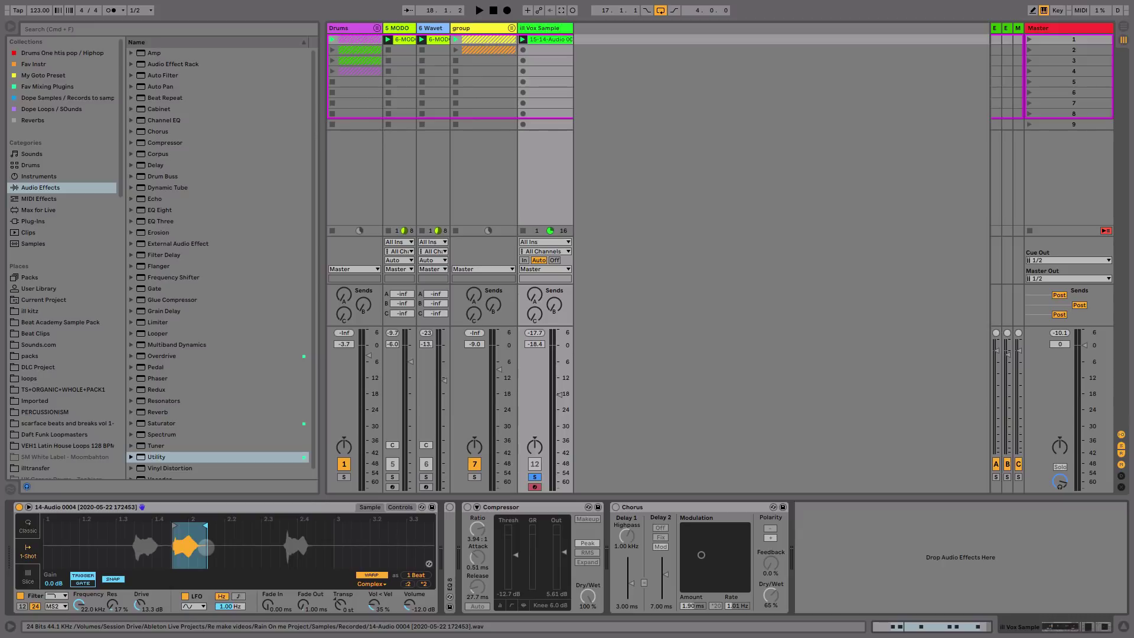
Try a two-beat playback region covering the preceding phrase in the vocal sample, then return it to one beat
scroll(147, 555, up, 5)
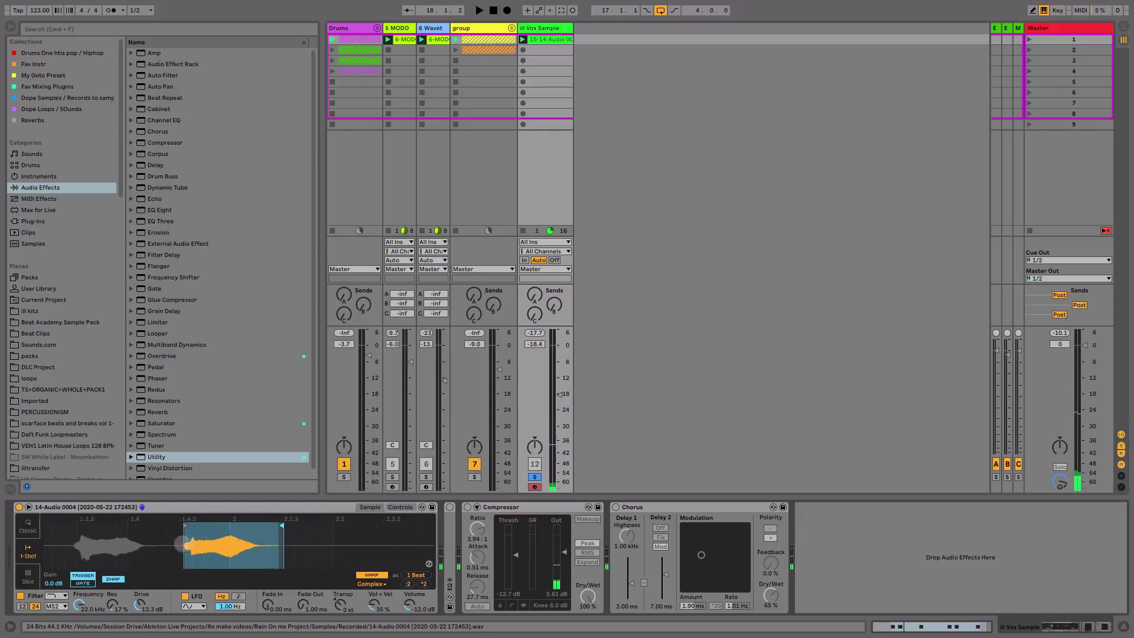
scroll(245, 524, down, 1)
drag(244, 524, 135, 527)
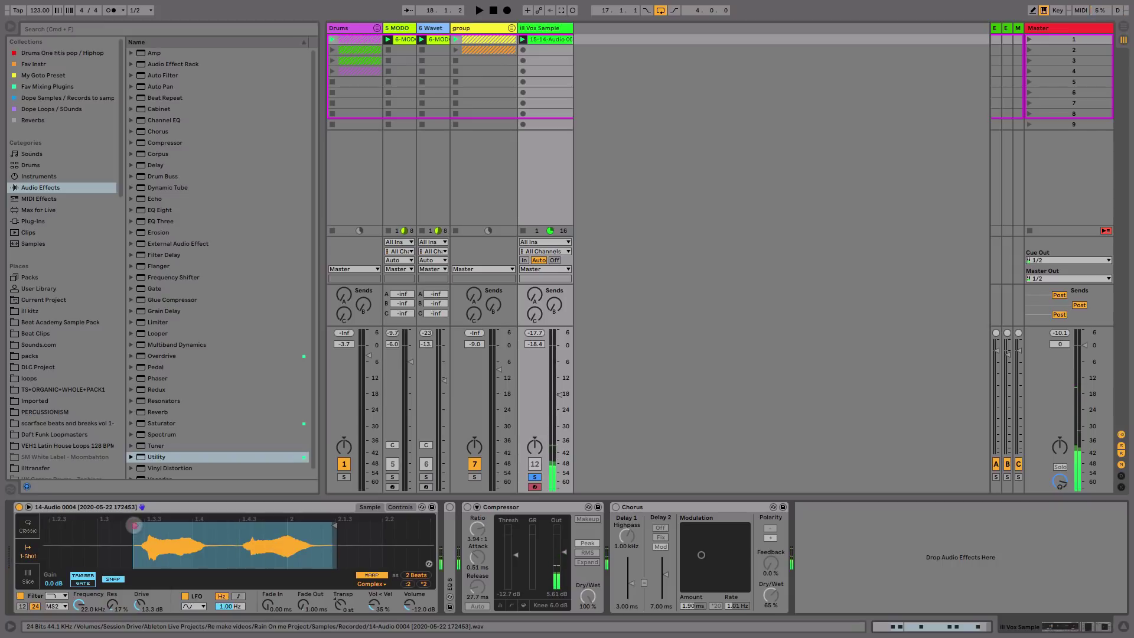
mouse_move(134, 525)
mouse_down()
mouse_move(248, 534)
mouse_move(179, 501)
mouse_up()
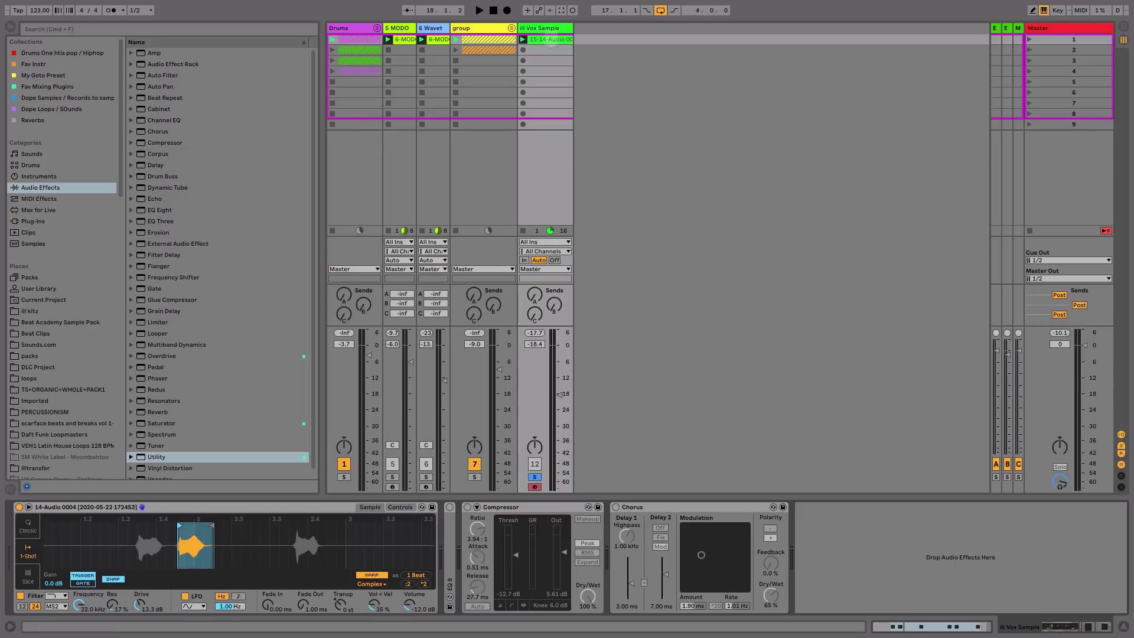
Examine the vox clip's MIDI notes, audition the G#2 key, and return to the track's devices
double_click(551, 40)
click(152, 413)
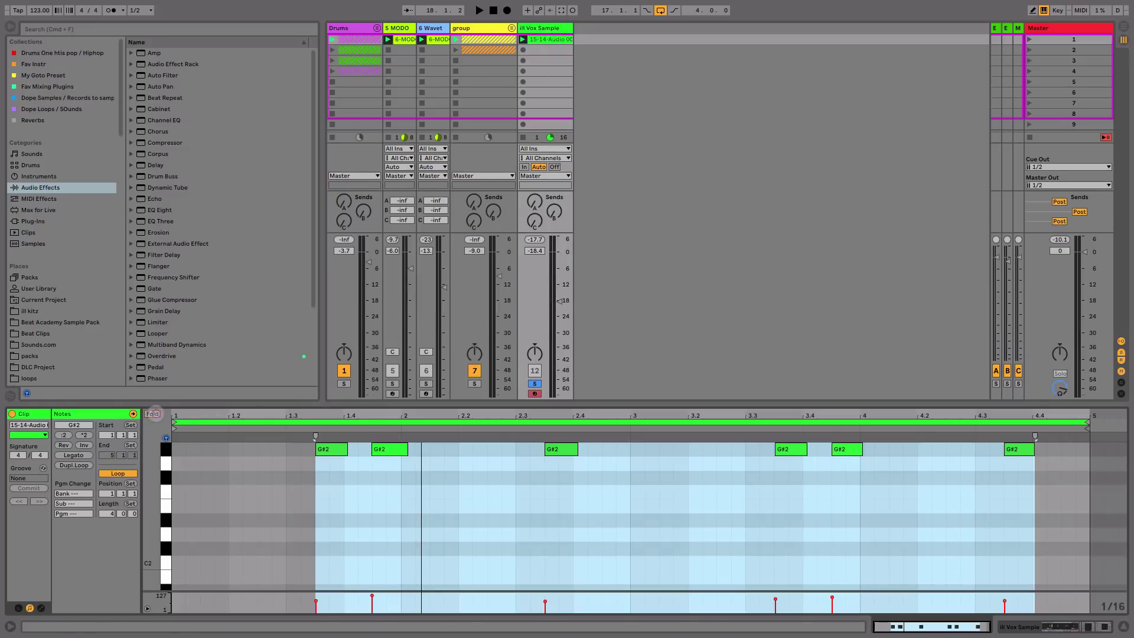
scroll(261, 539, up, 3)
scroll(261, 540, up, 1)
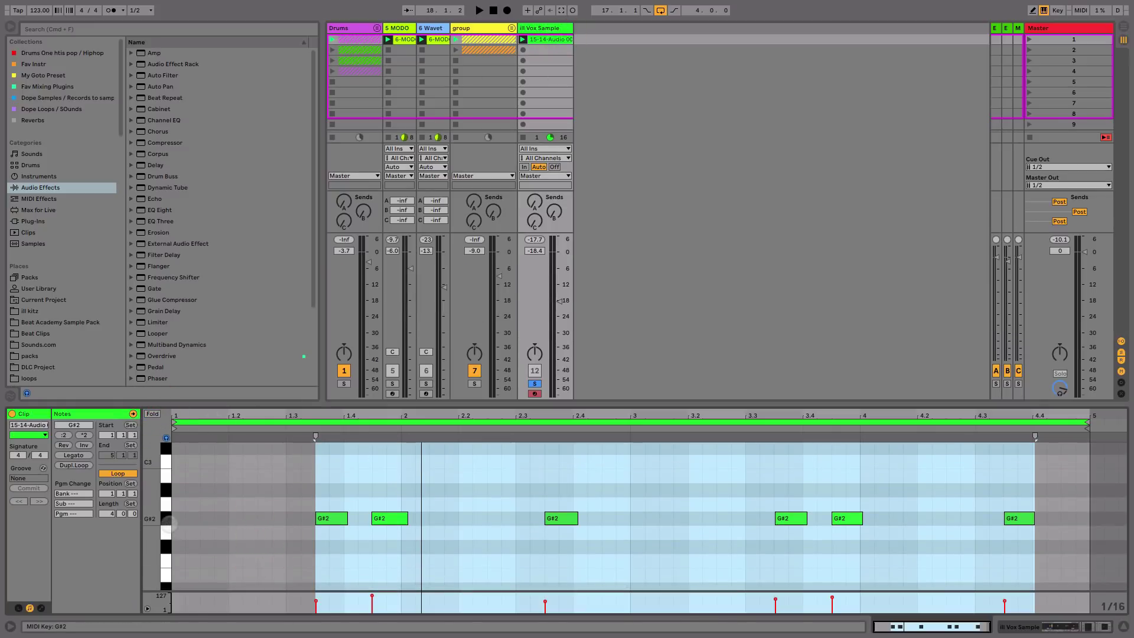
click(168, 518)
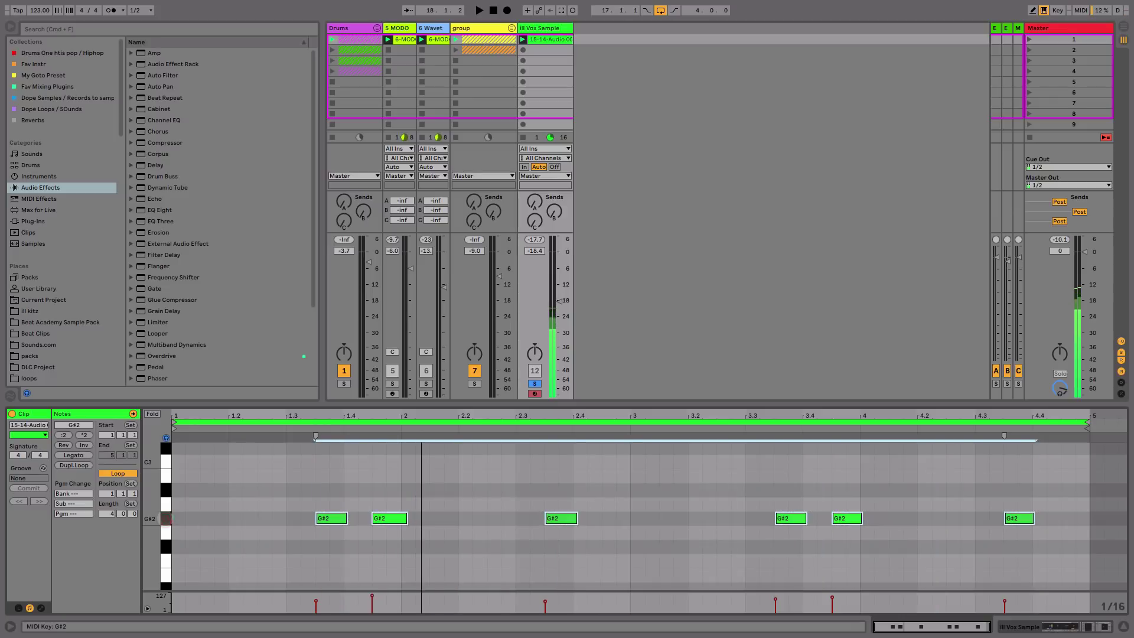
key(shift+Tab)
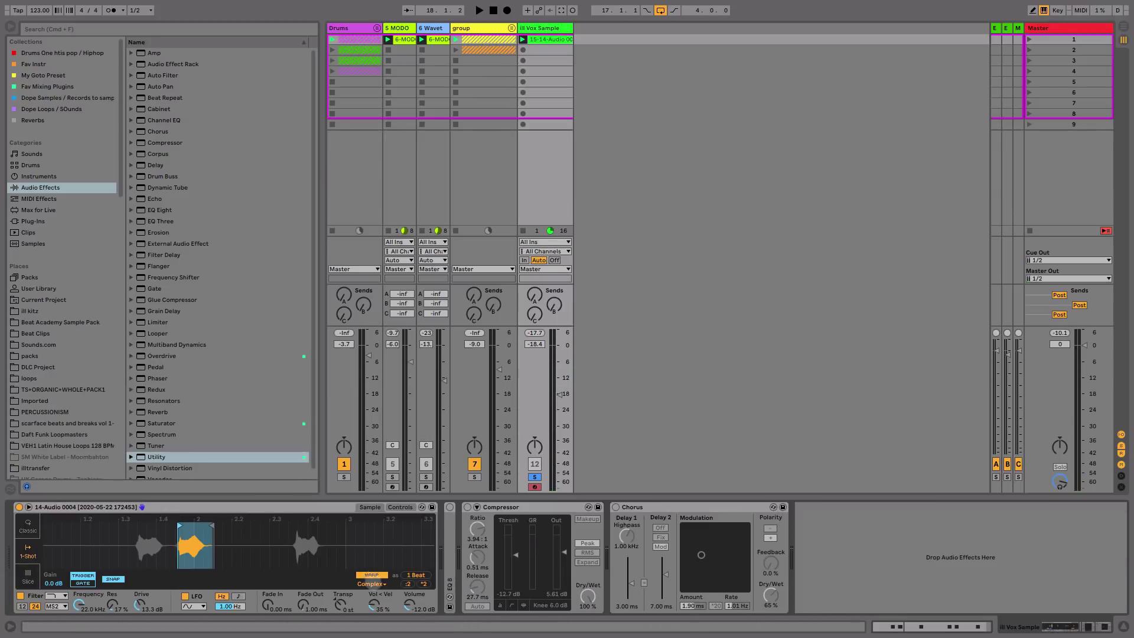
Try the Complex Pro warp mode on the vocal sample during playback, then return it to Complex
click(370, 583)
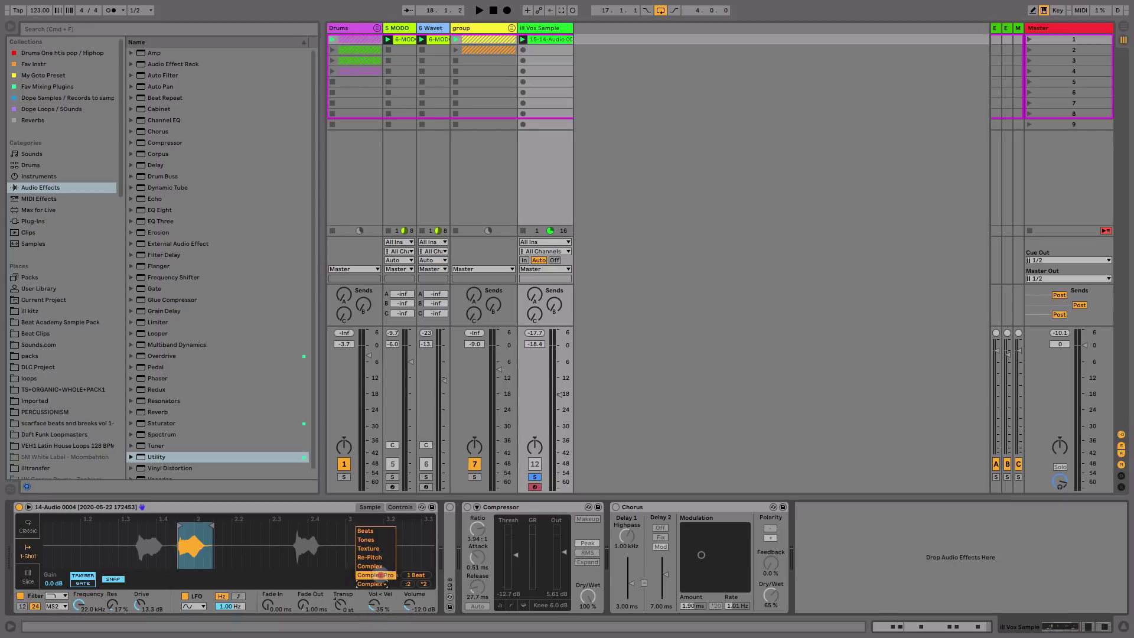
click(384, 566)
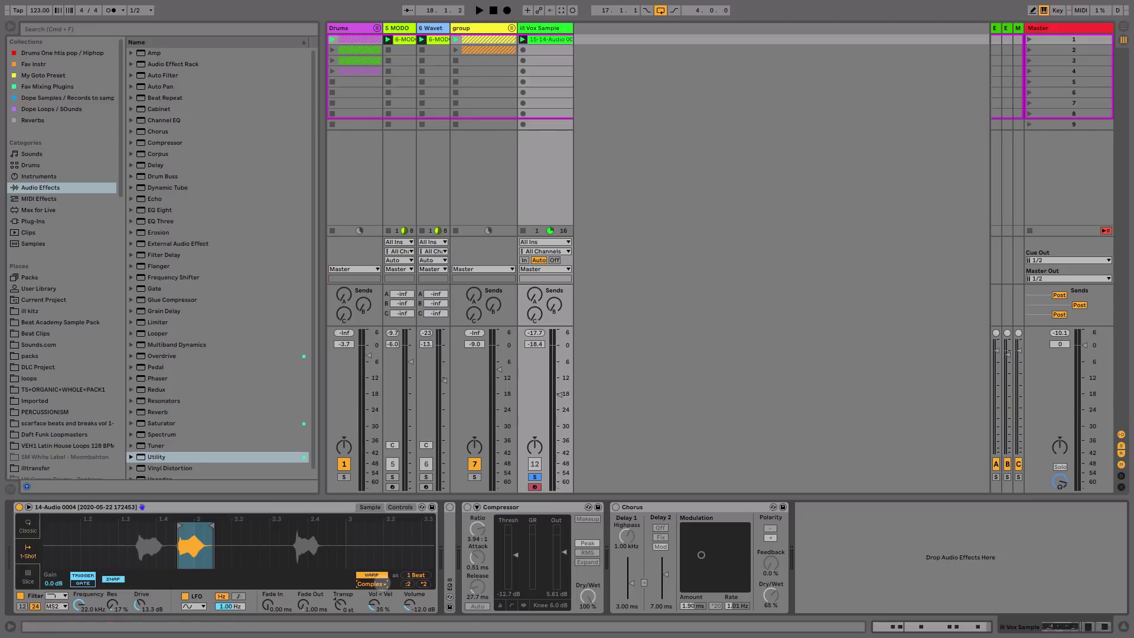
click(383, 583)
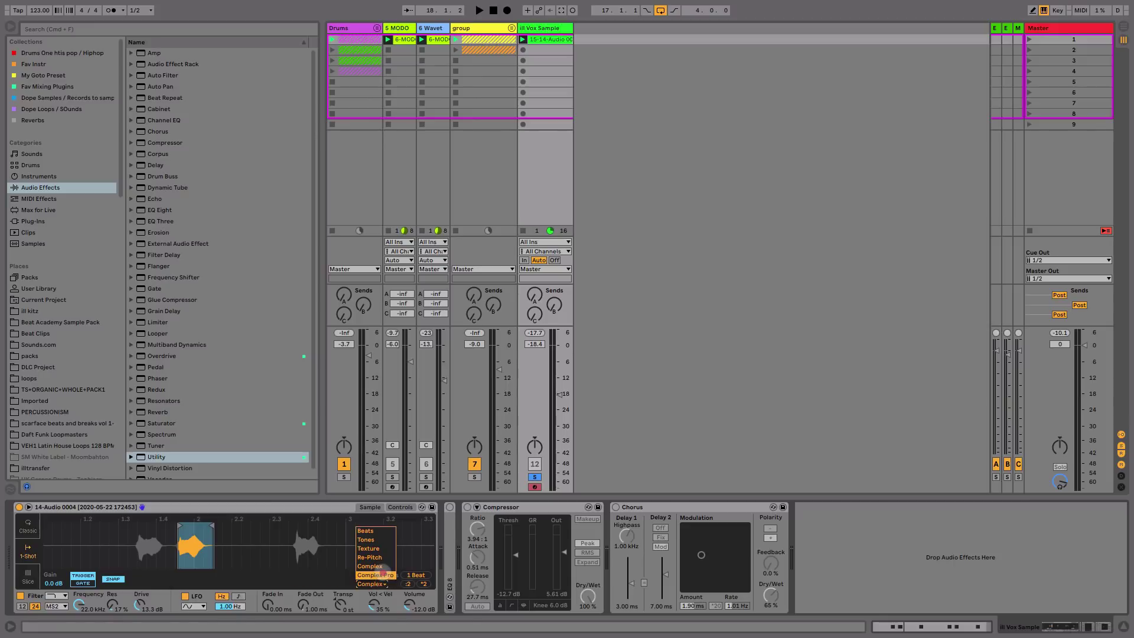
click(383, 574)
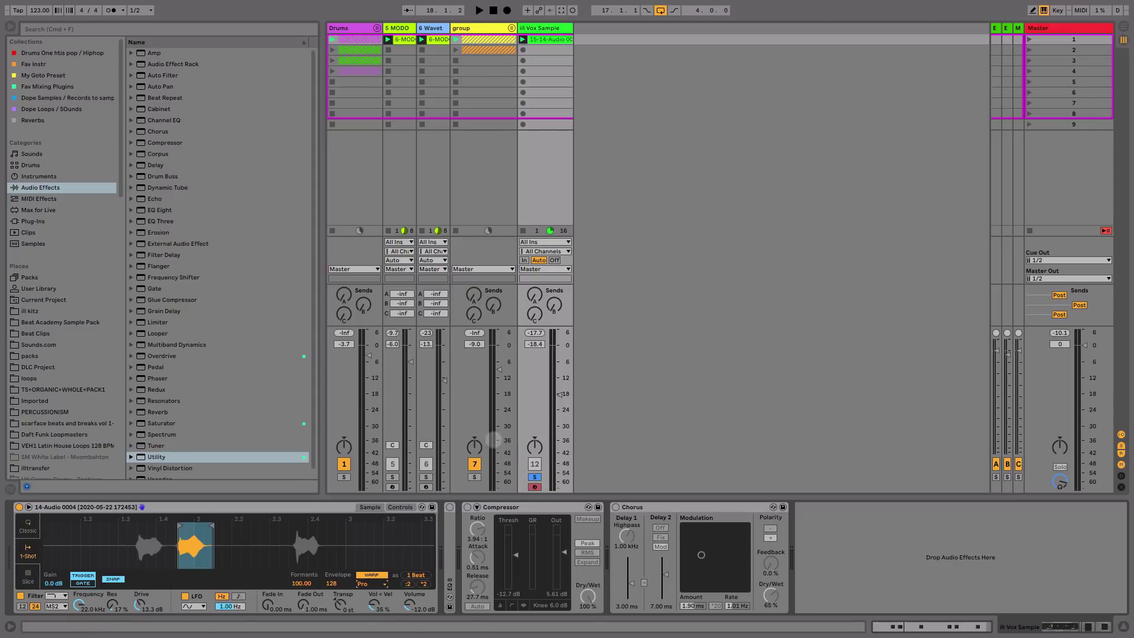
key(space)
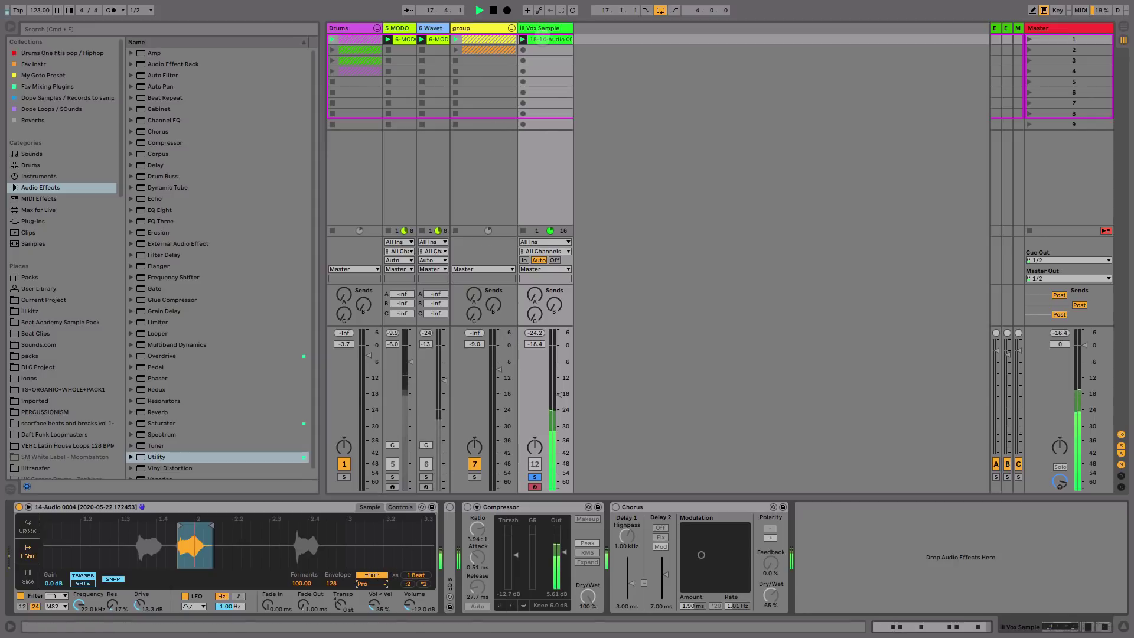
key(space)
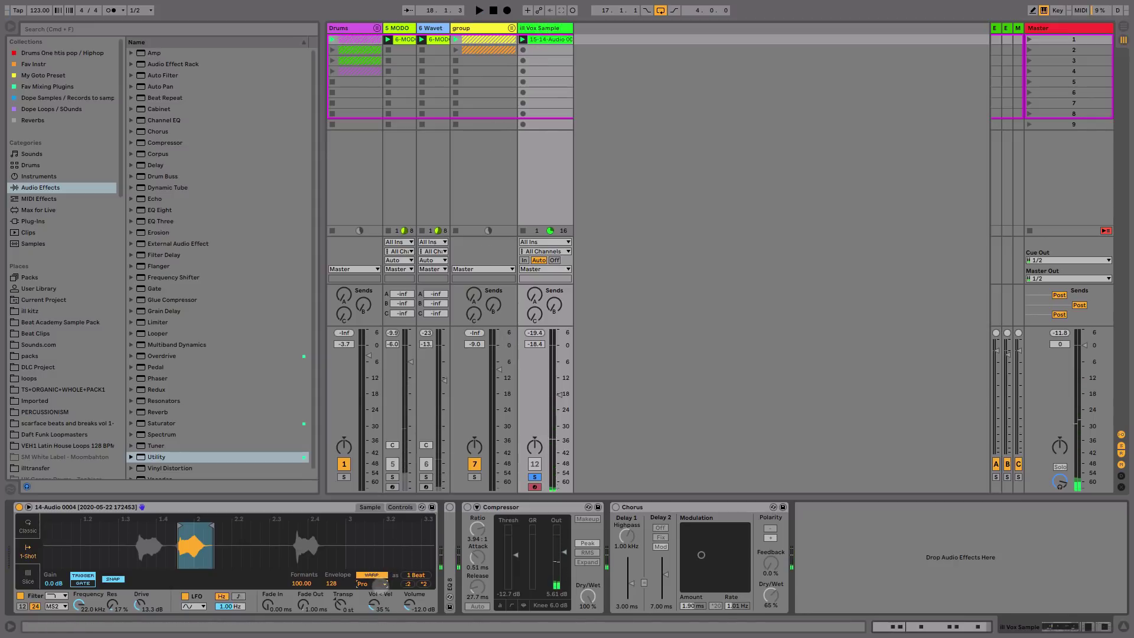
click(378, 583)
click(381, 564)
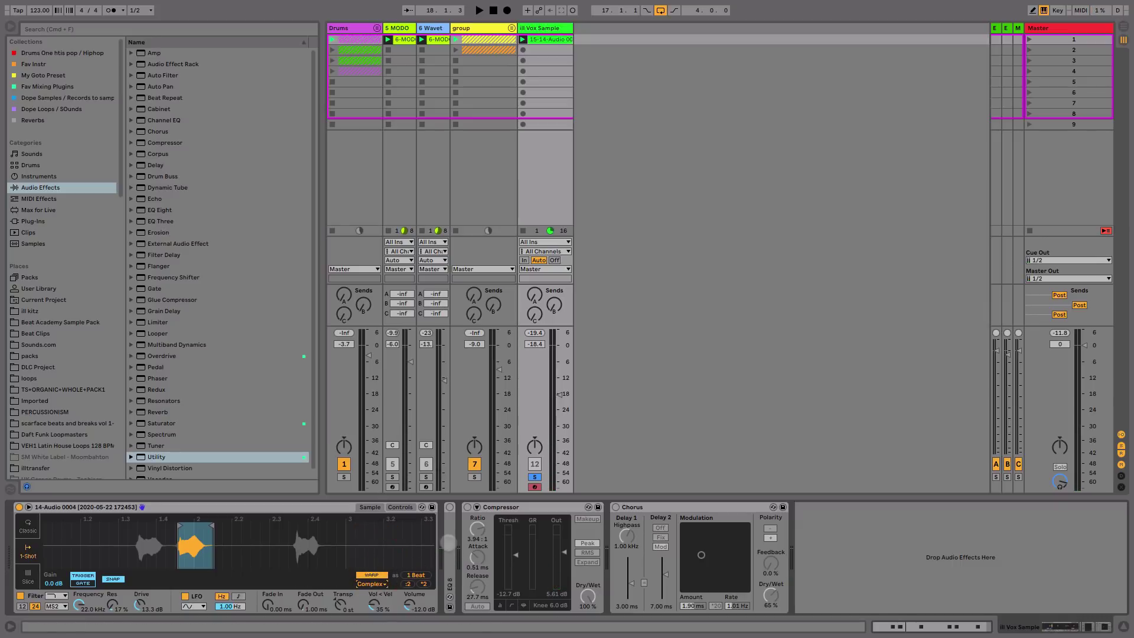
Enable the EQ Eight on the vocal track, move its band 1 low cut to 215 Hz, and play the result
double_click(450, 542)
click(449, 507)
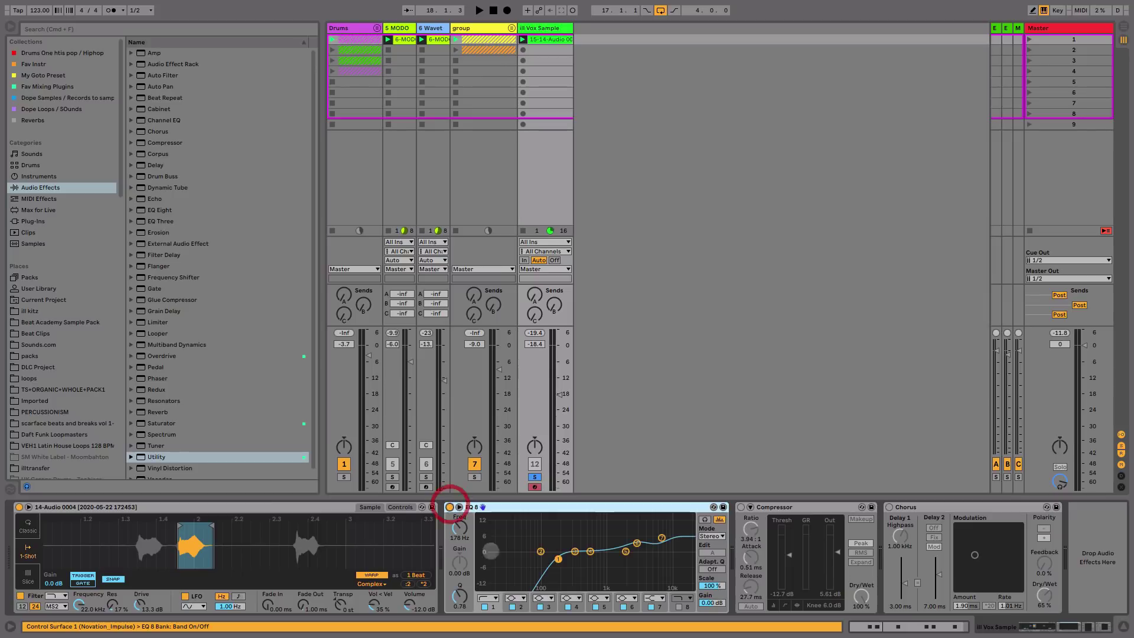
drag(558, 559, 564, 559)
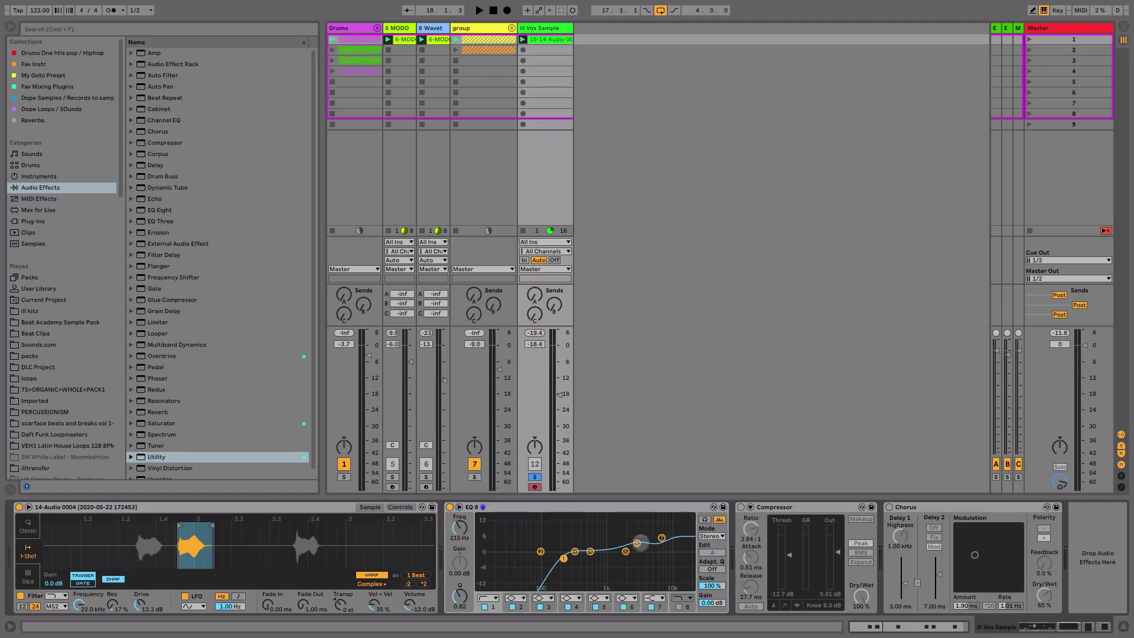
click(637, 542)
click(661, 538)
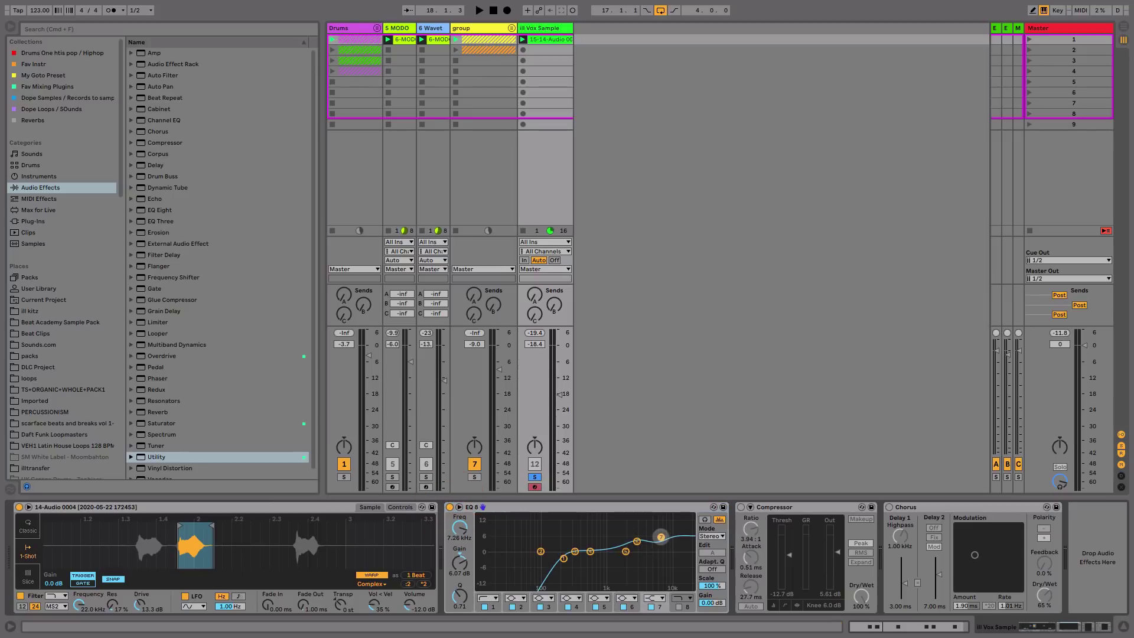
key(space)
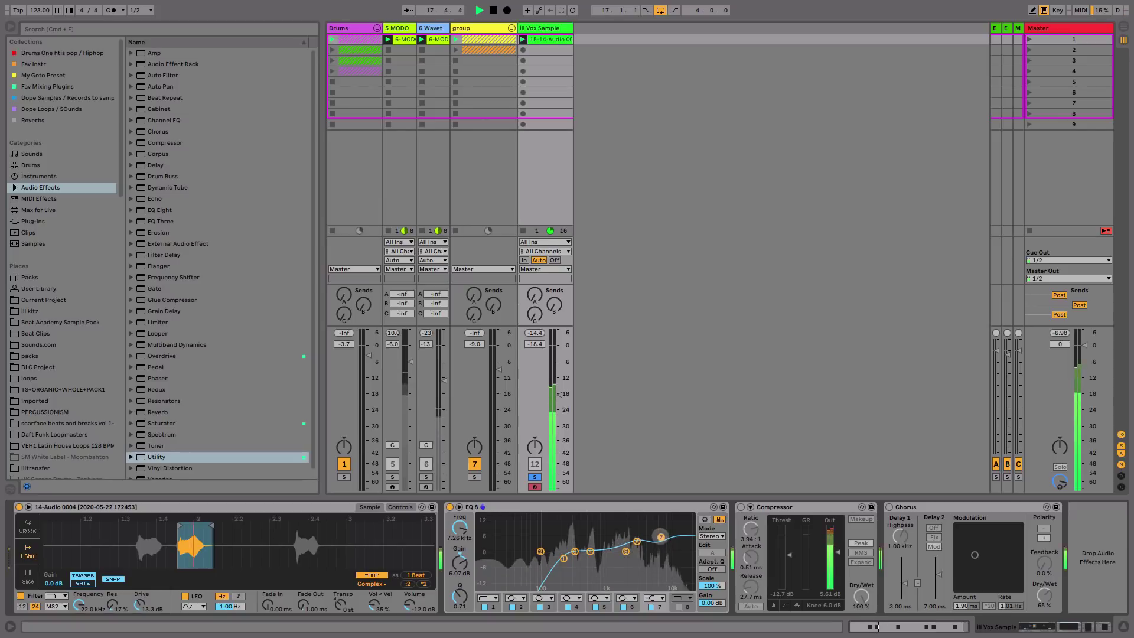
Enable the vocal track's Compressor and lower its threshold to -13.6 dB while listening
click(741, 506)
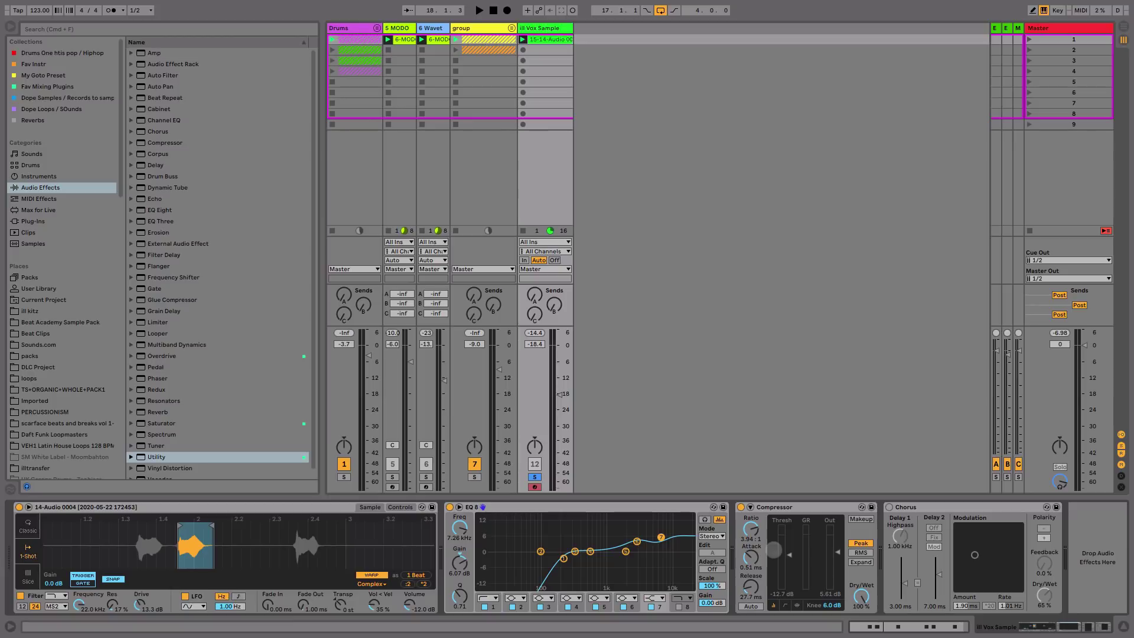
key(space)
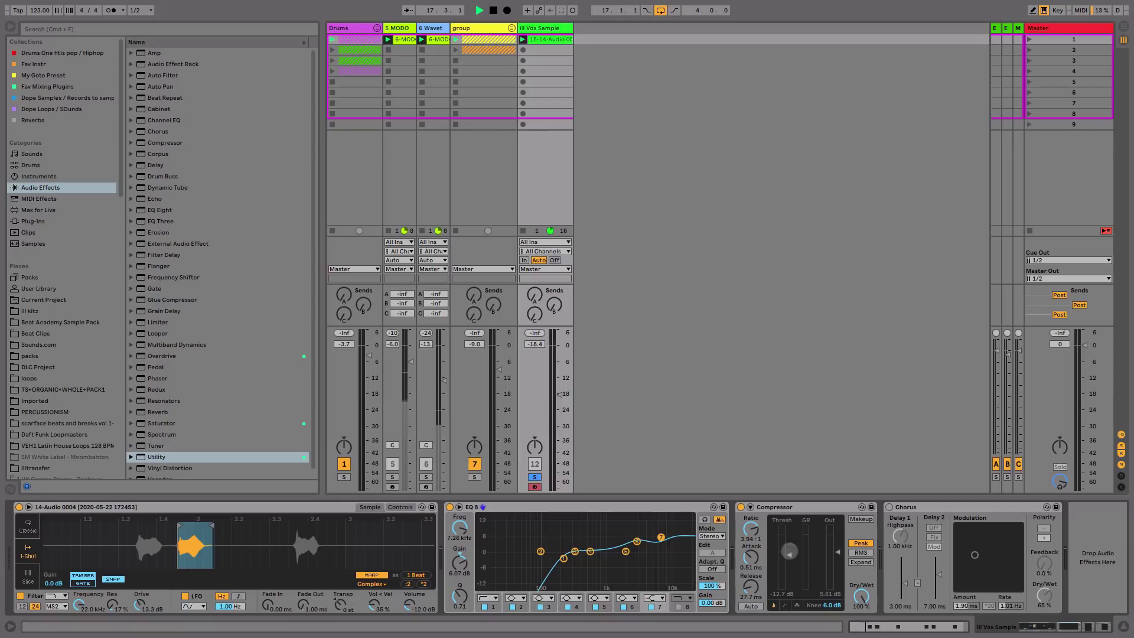
key(space)
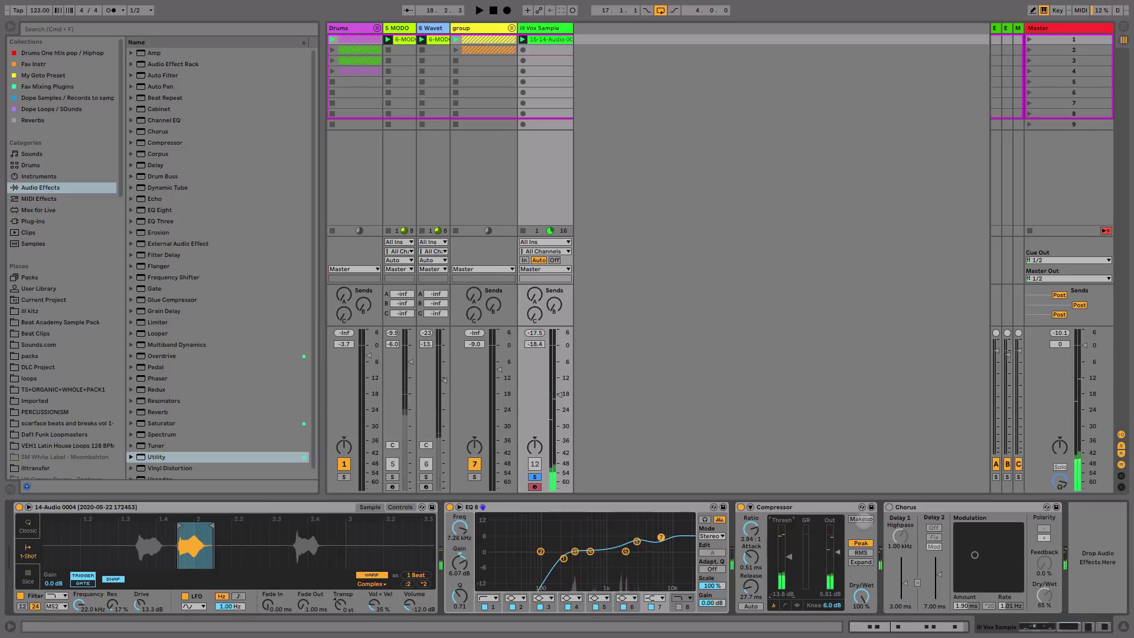
Enable the Chorus, fold the Compressor and EQ Eight, and set the Chorus Dry/Wet to 66% during playback
click(889, 506)
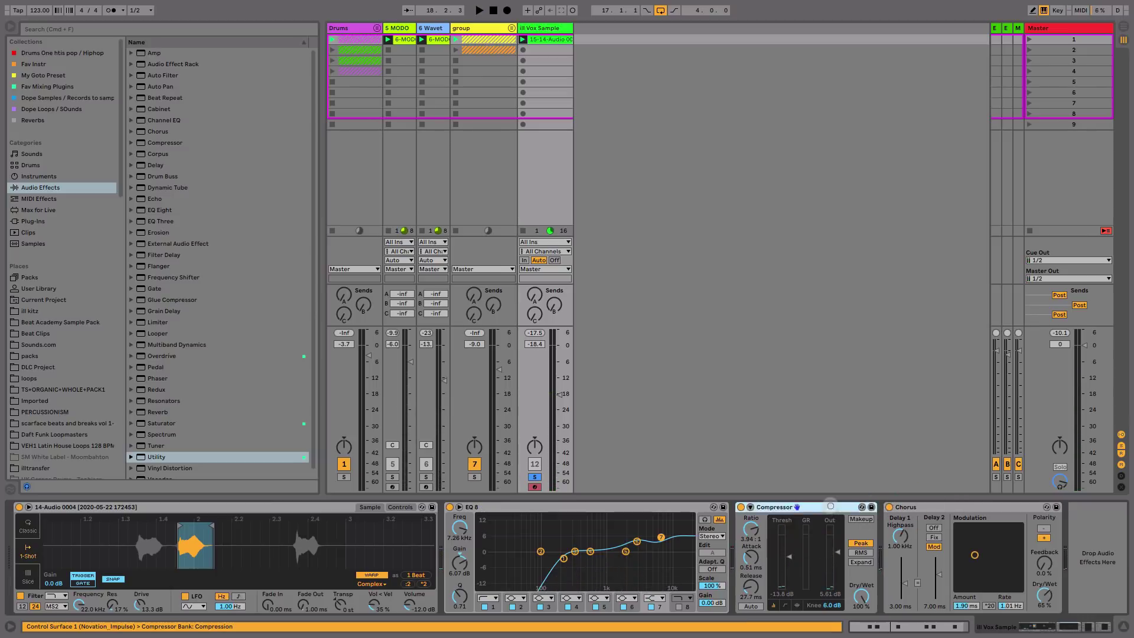
double_click(833, 506)
double_click(632, 506)
key(space)
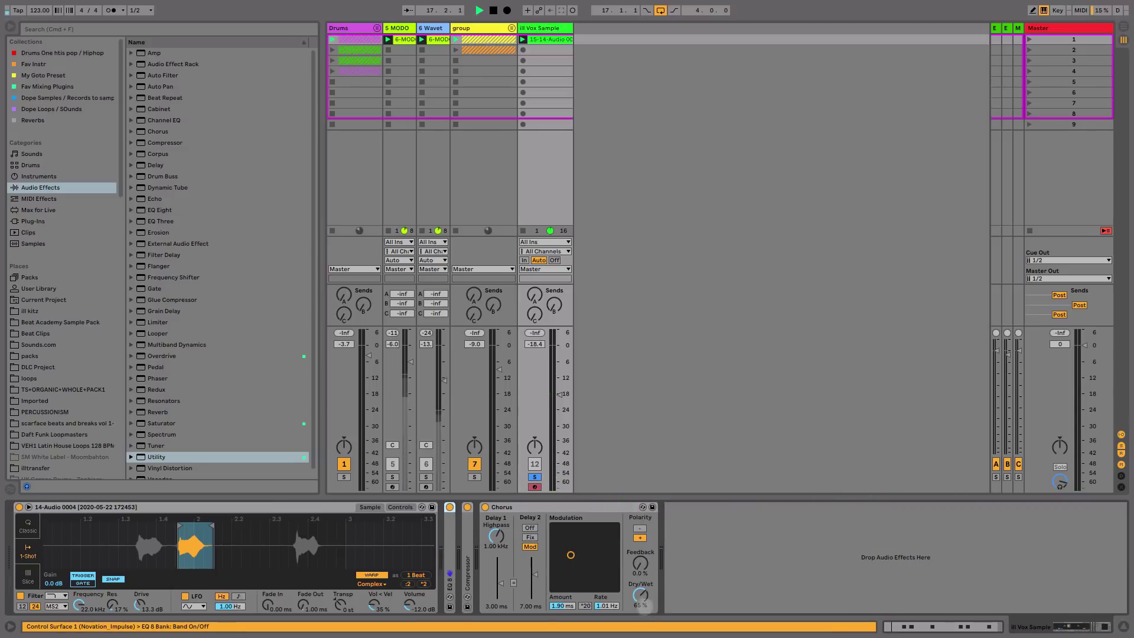
drag(644, 604, 646, 602)
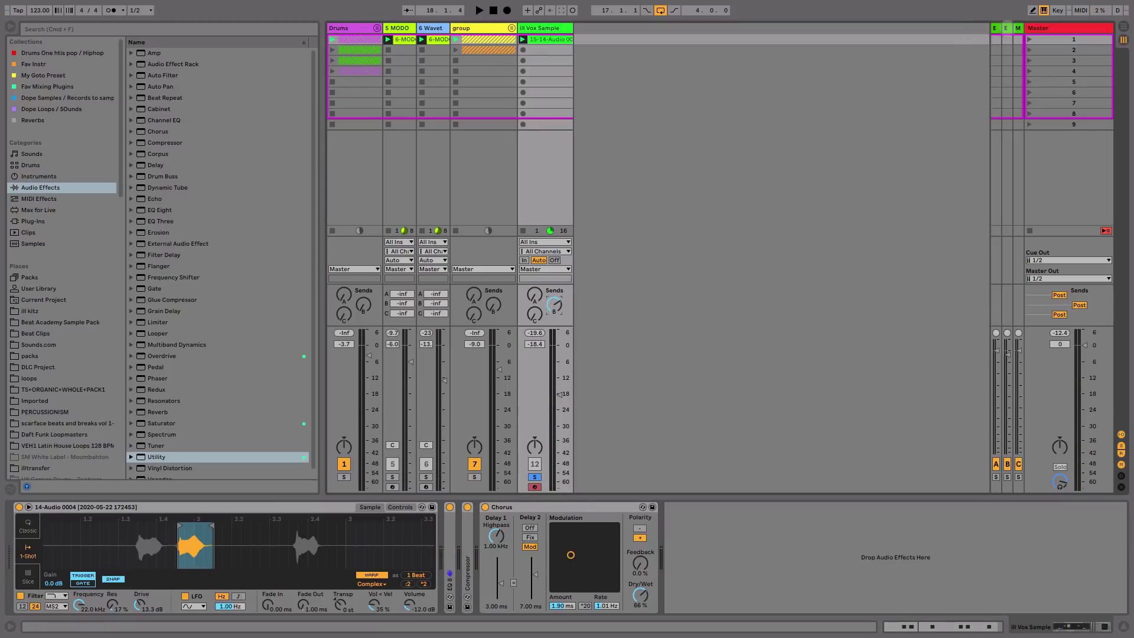
Raise the vocal's reverb send to -12.4 dB and set return B's EQ low cut to 138 Hz, checking it in playback
click(1006, 28)
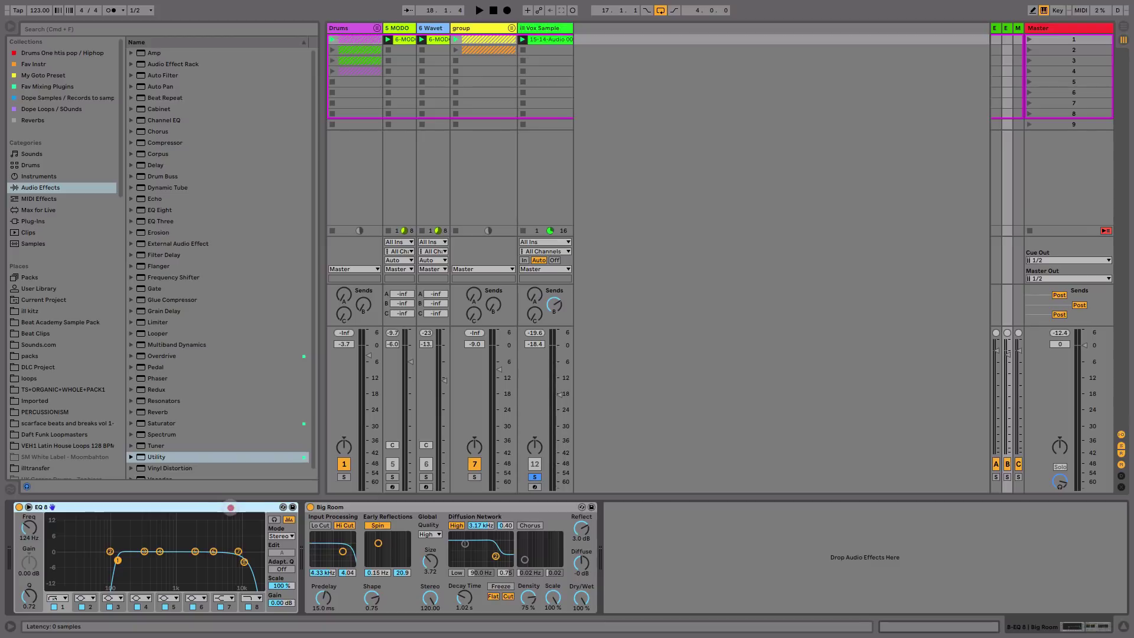
click(230, 507)
drag(118, 560, 120, 560)
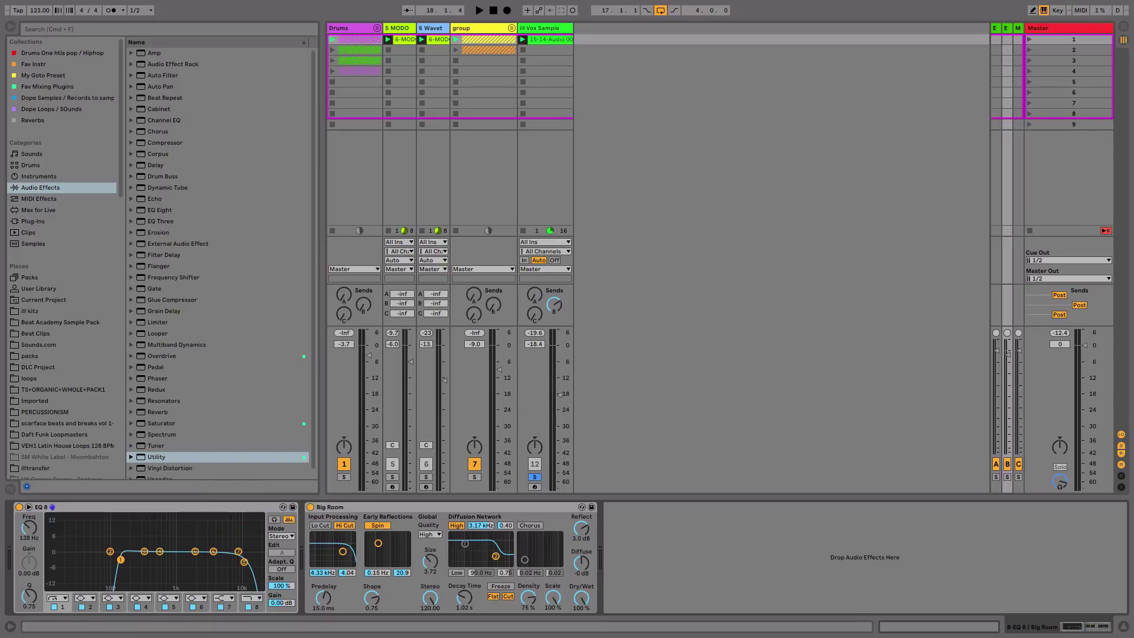
click(244, 561)
key(space)
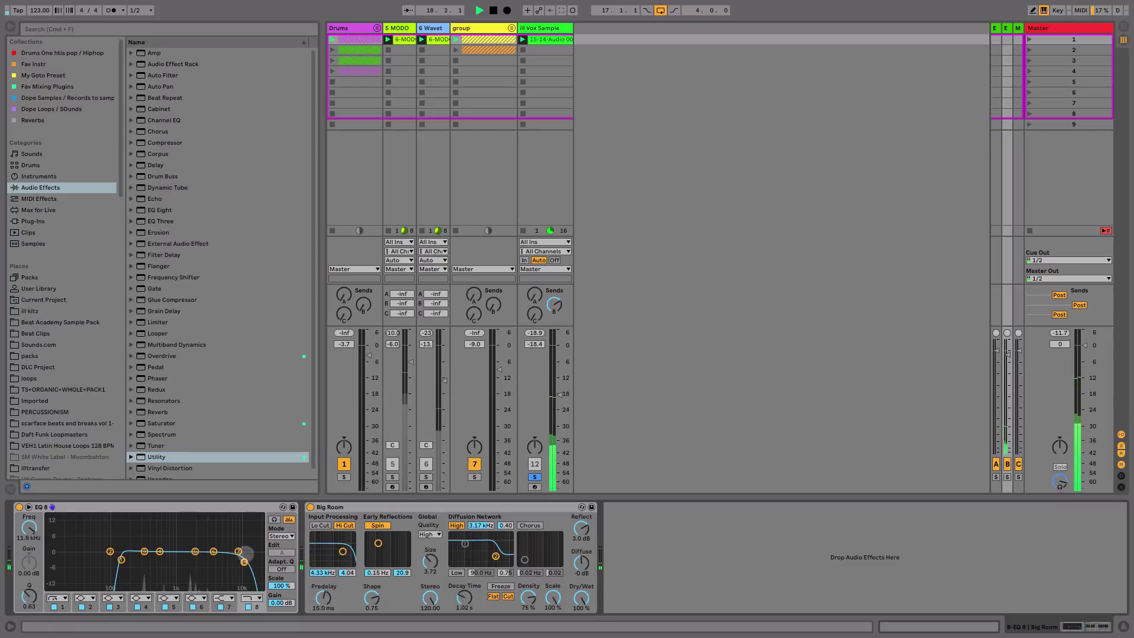
click(447, 506)
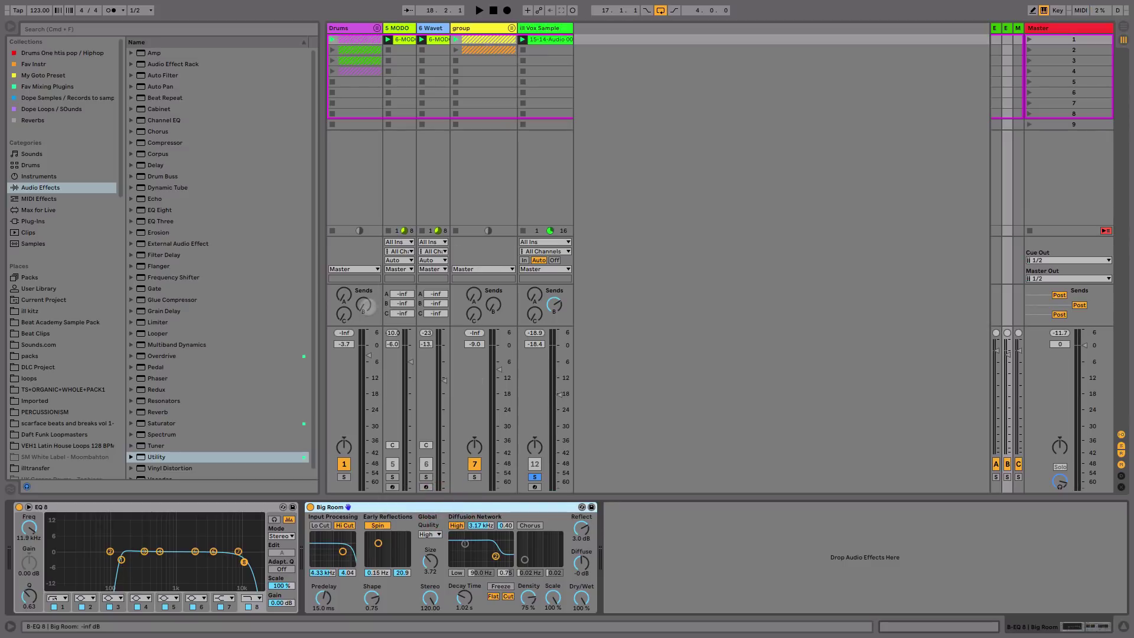
Send a moderate amount of the Drums group to the Big Room reverb, adjusting it with the group soloed during playback
drag(364, 307, 365, 305)
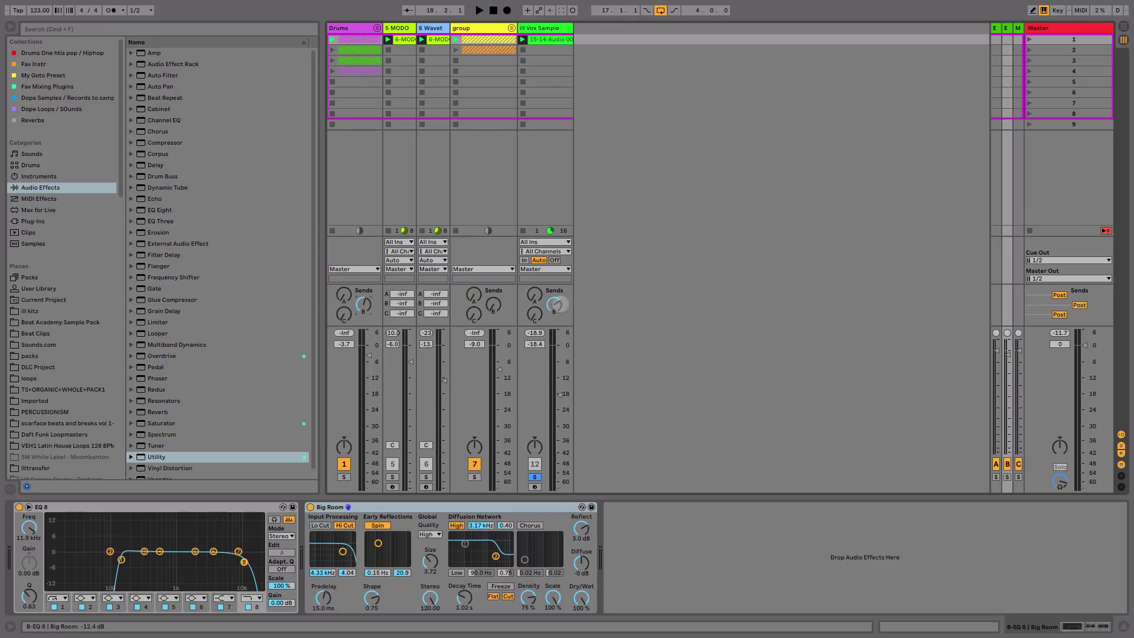
click(344, 476)
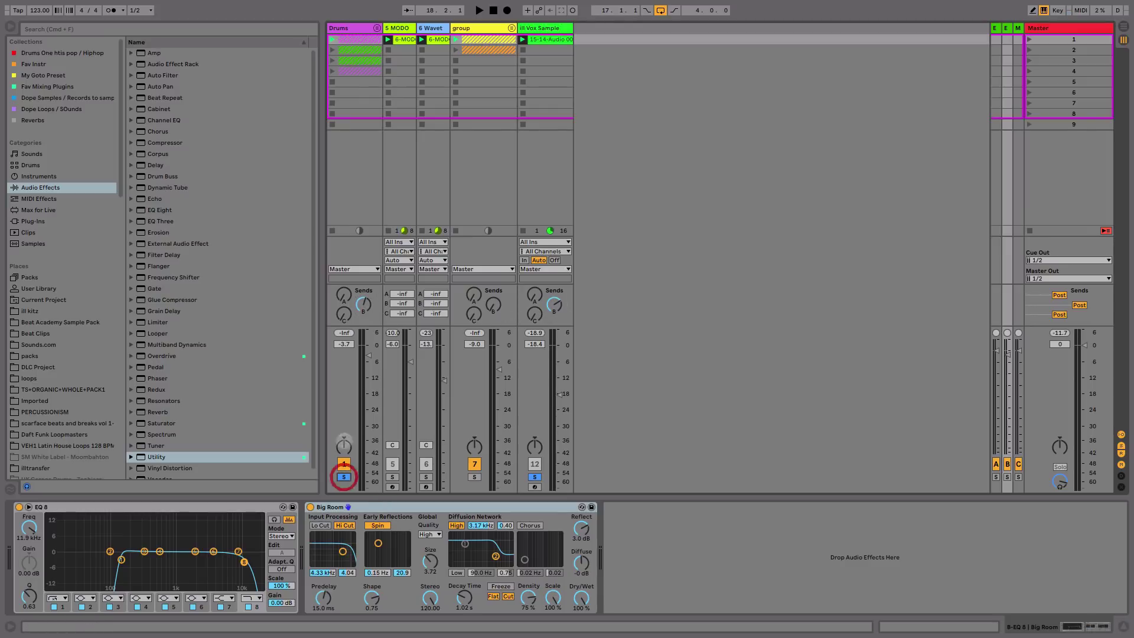
key(space)
drag(363, 305, 363, 307)
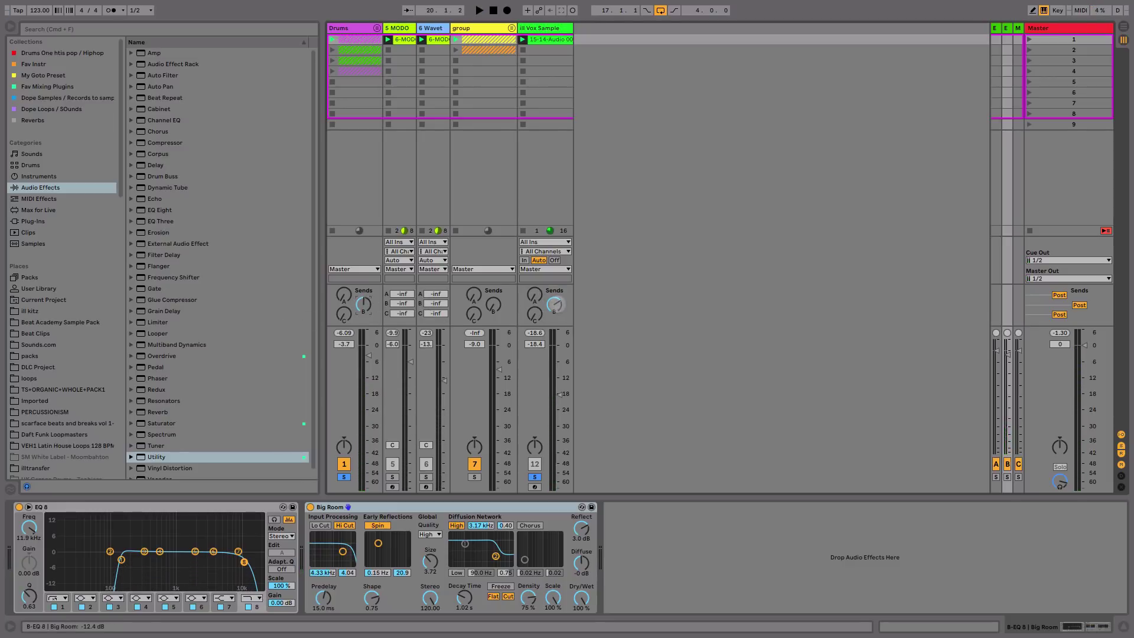
Unfold return A's Echo, raise the vocal's echo send, and raise the instrument group's echo and reverb sends
click(995, 27)
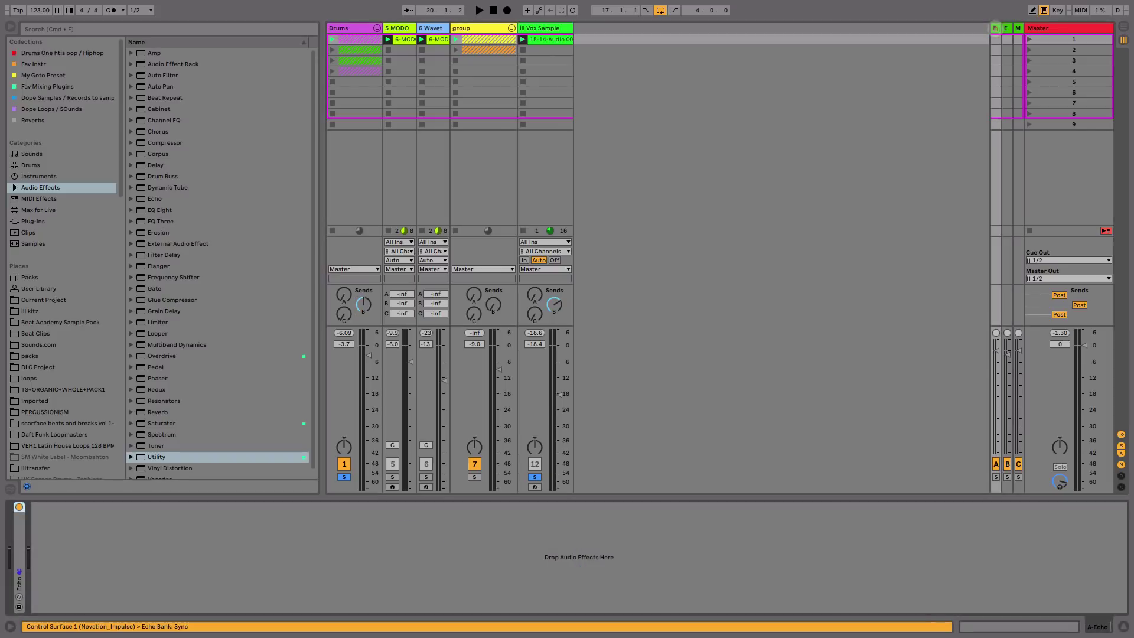
double_click(17, 557)
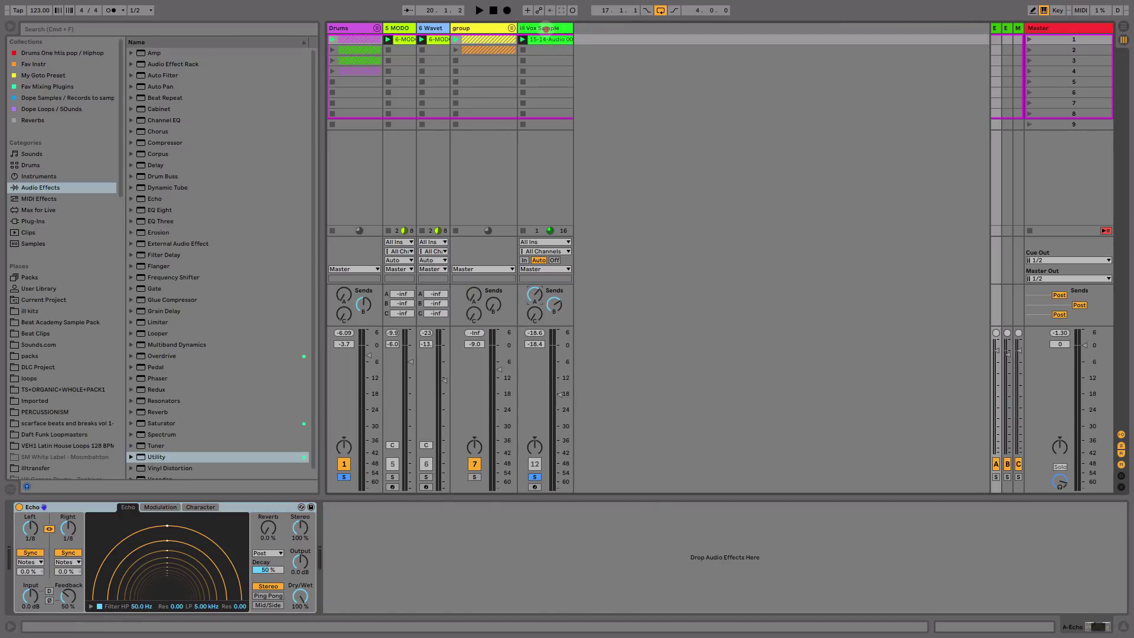
click(546, 28)
click(558, 393)
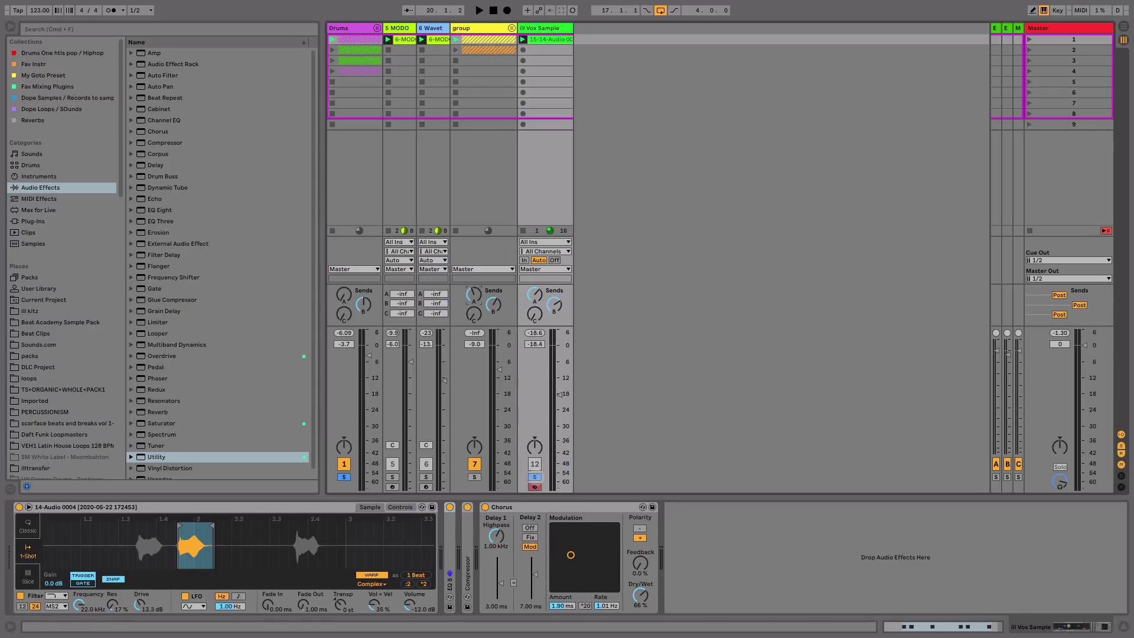
Turn off the solos, play the full beat, and set the vocal volume to -17.7 dB and the instrument group's to -8.5 dB
click(535, 477)
key(space)
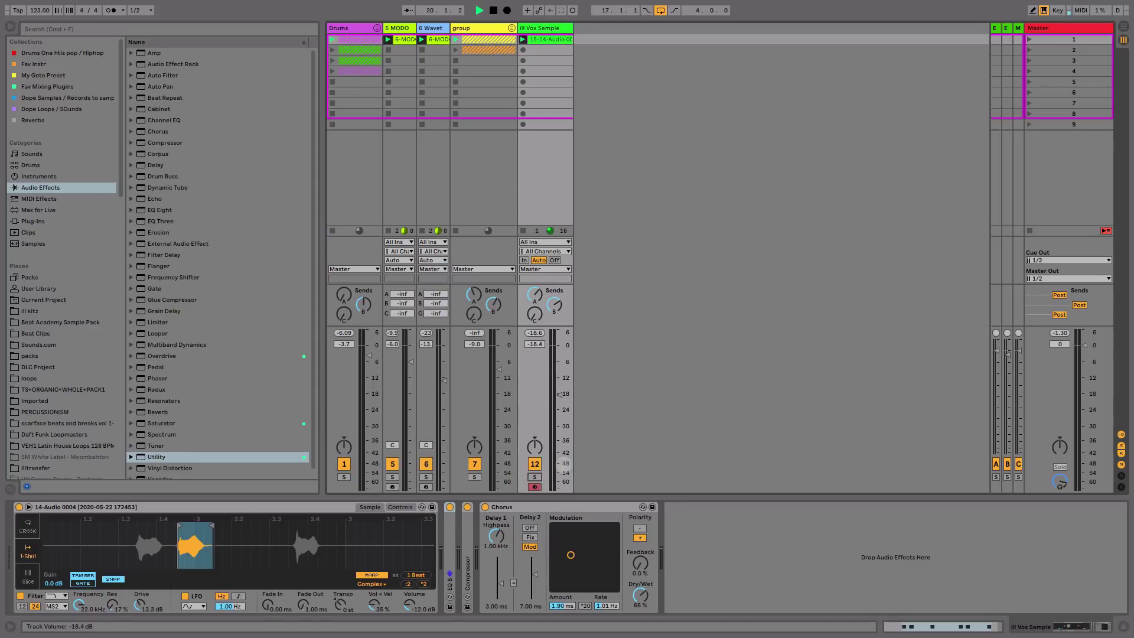
drag(559, 395, 559, 392)
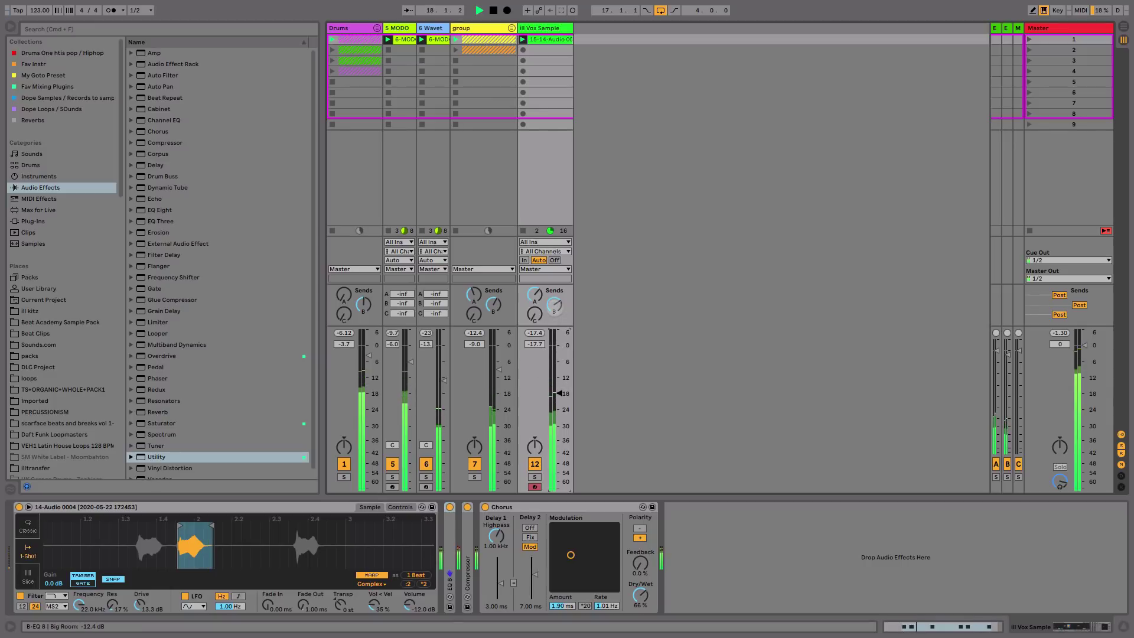
drag(500, 368, 500, 367)
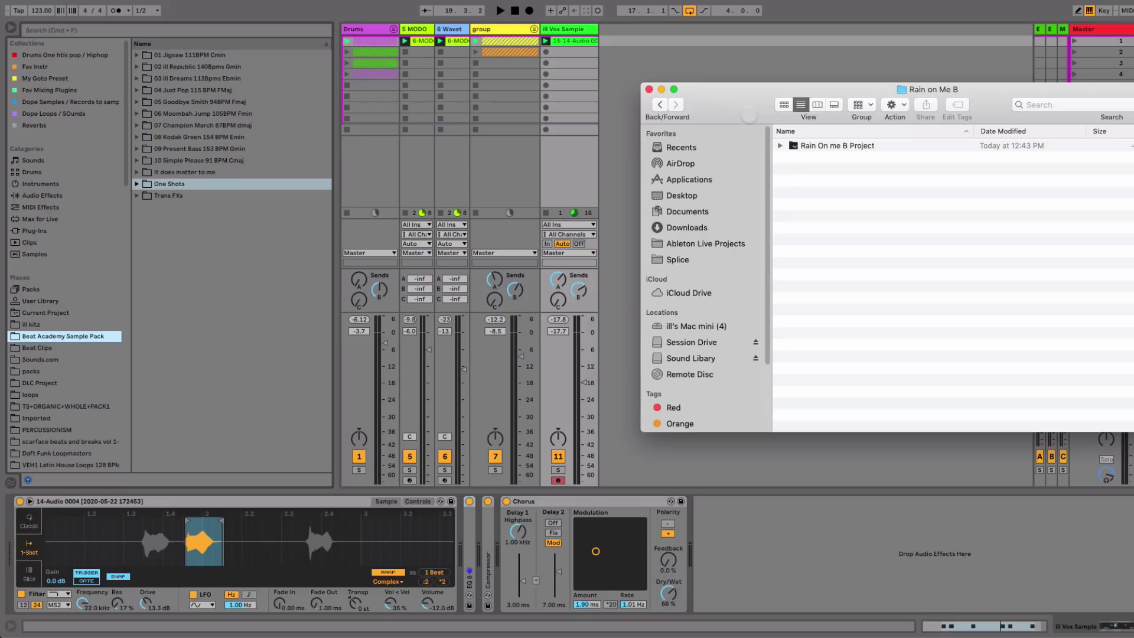
Examine the Imported and Recorded samples in the Rain On me B Project folder in Finder, then close the window
drag(749, 114, 734, 115)
drag(727, 113, 733, 109)
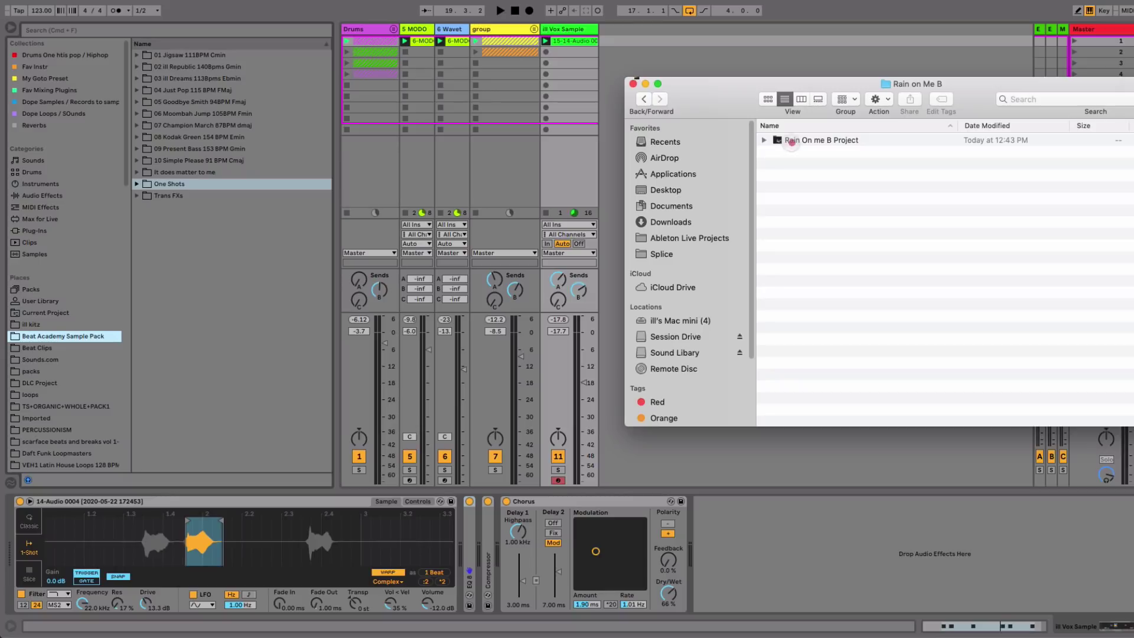
click(791, 142)
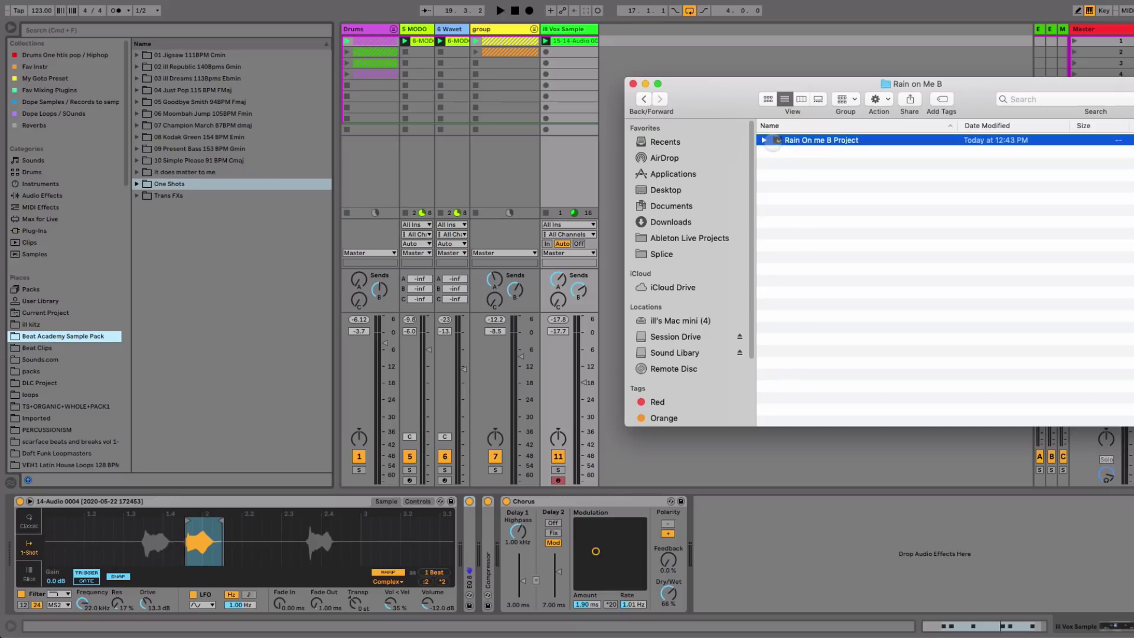
click(763, 140)
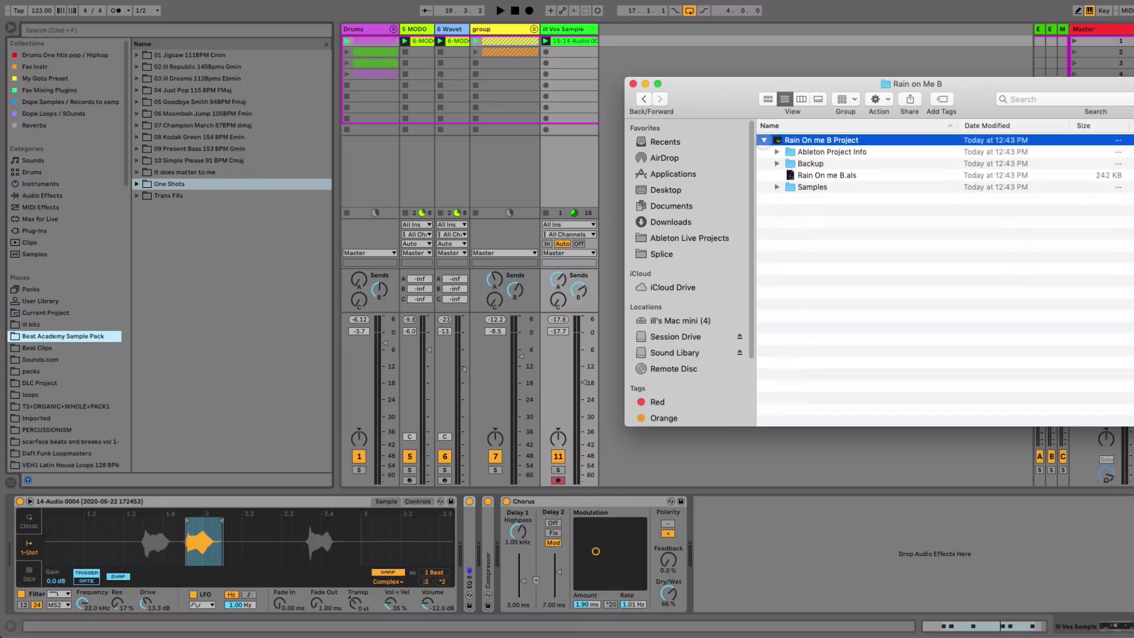
click(820, 187)
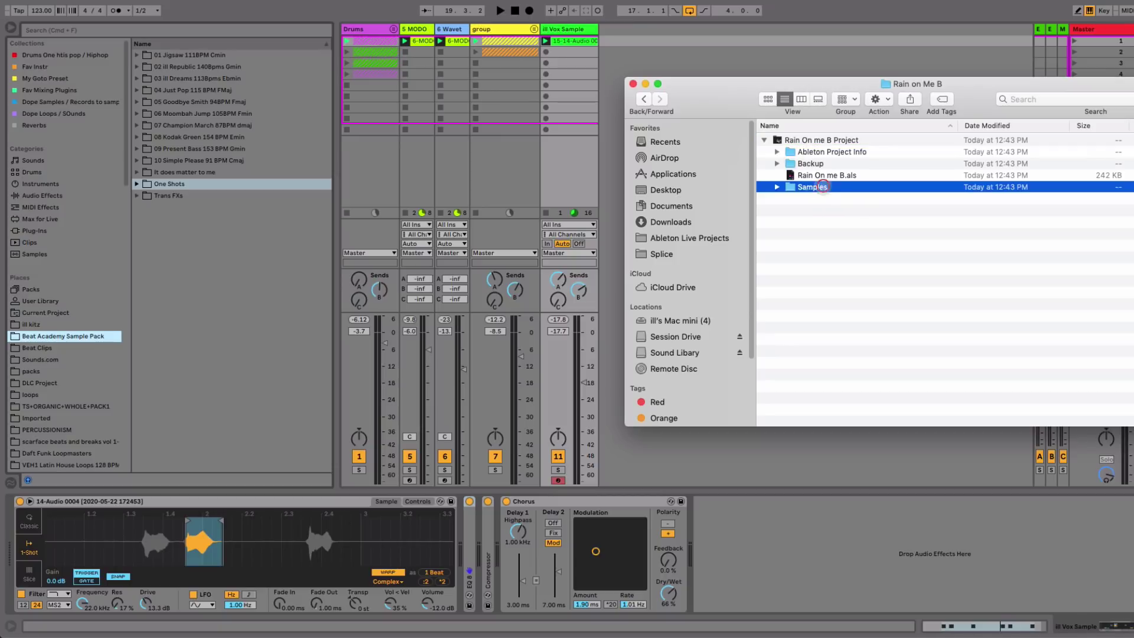
click(776, 187)
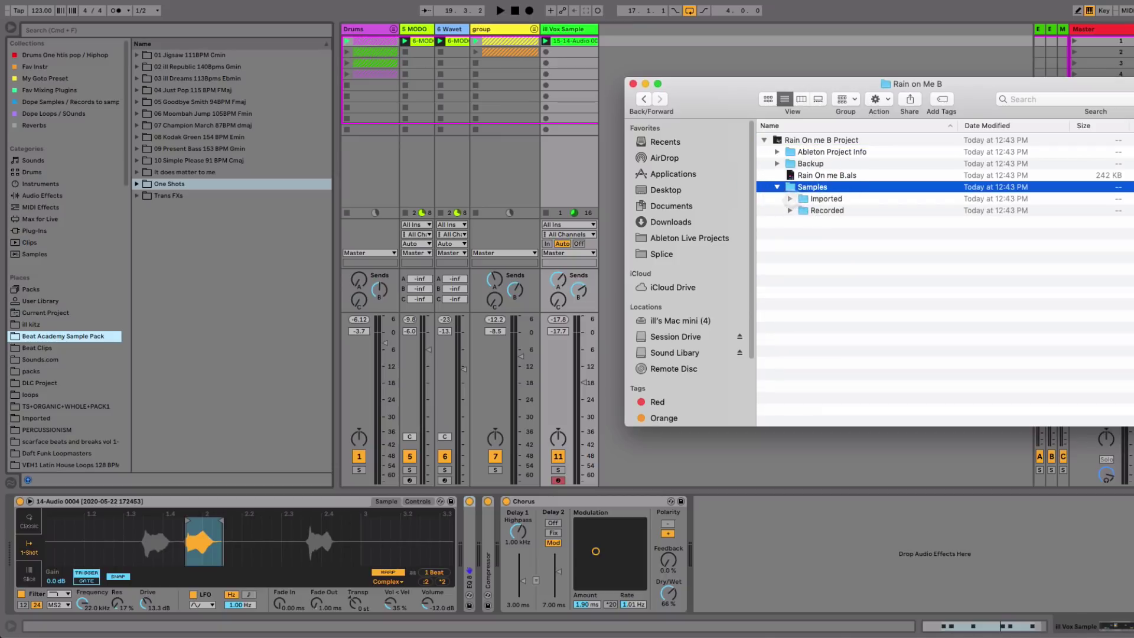
click(789, 199)
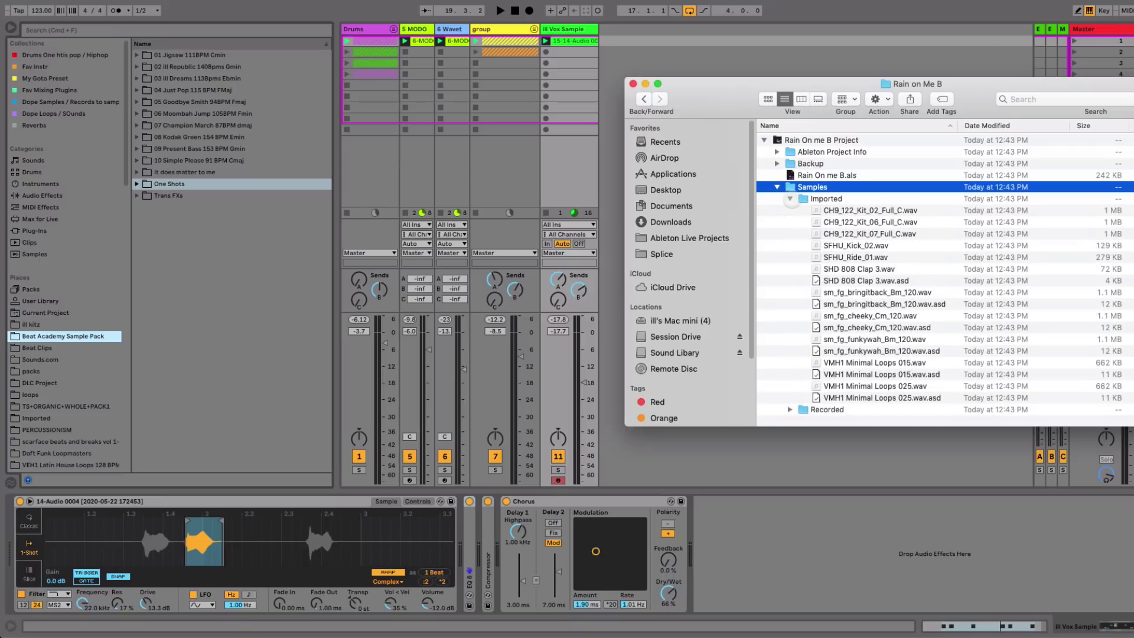
click(790, 199)
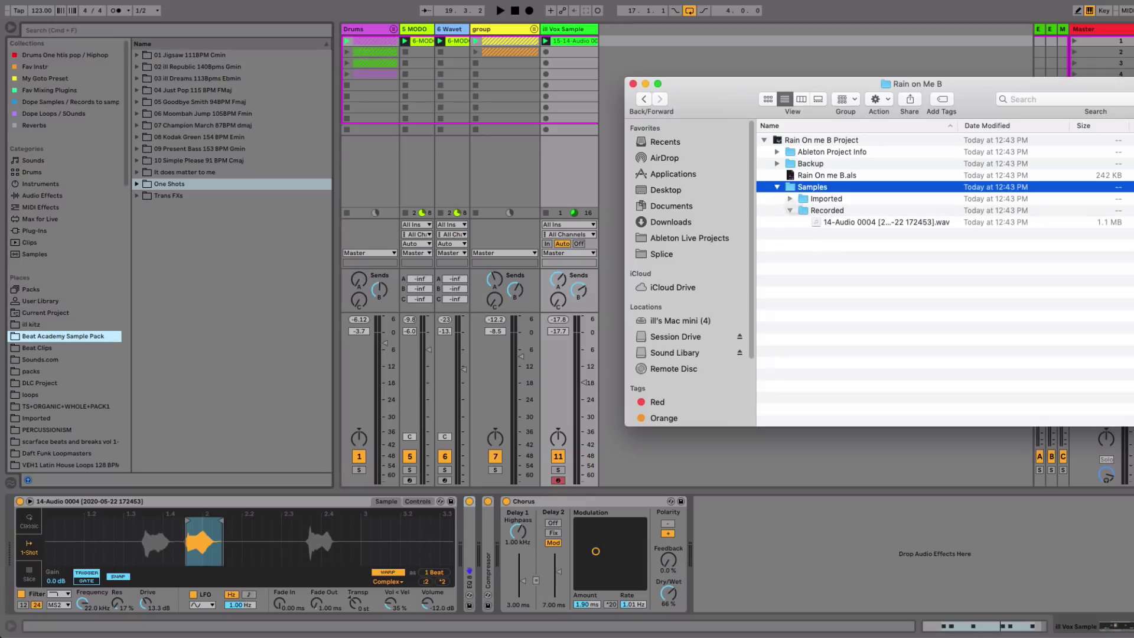
click(789, 211)
click(763, 140)
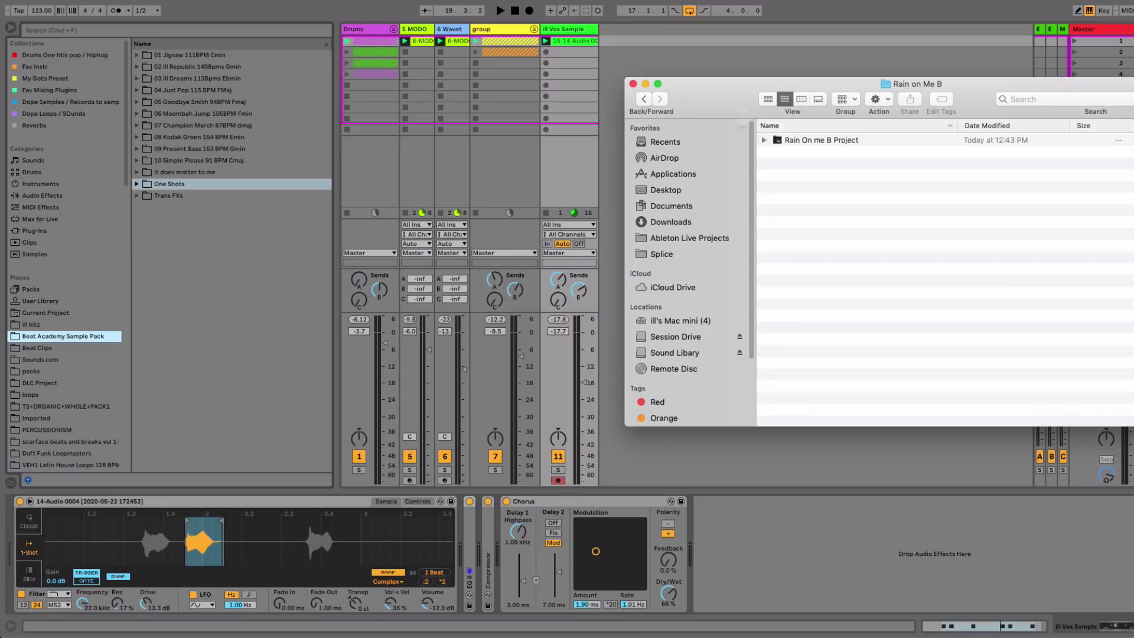
click(633, 83)
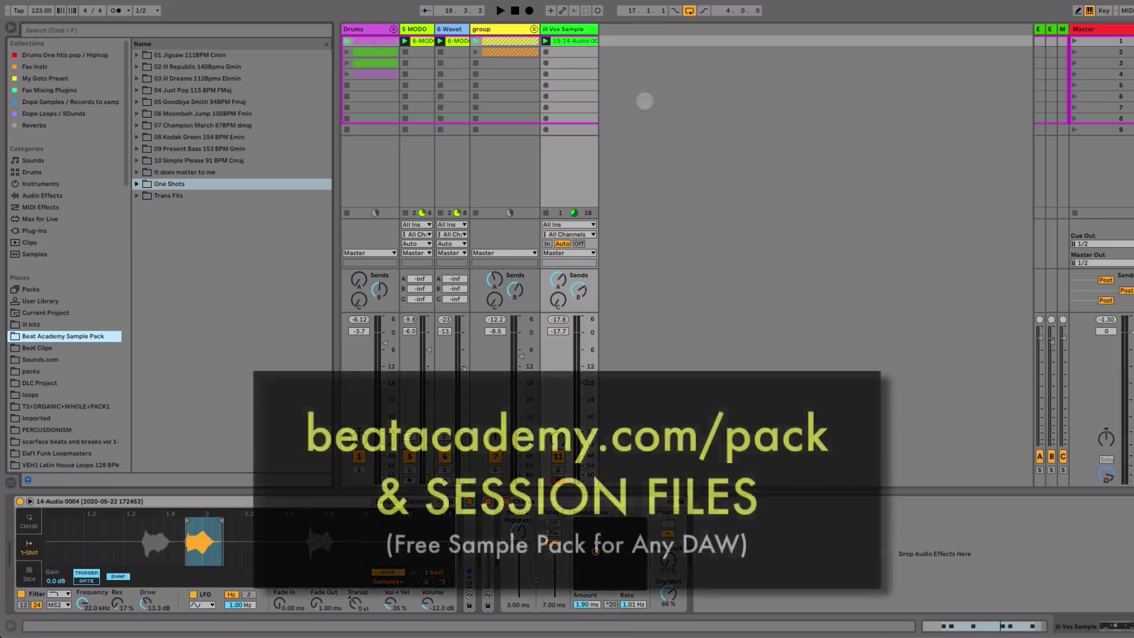